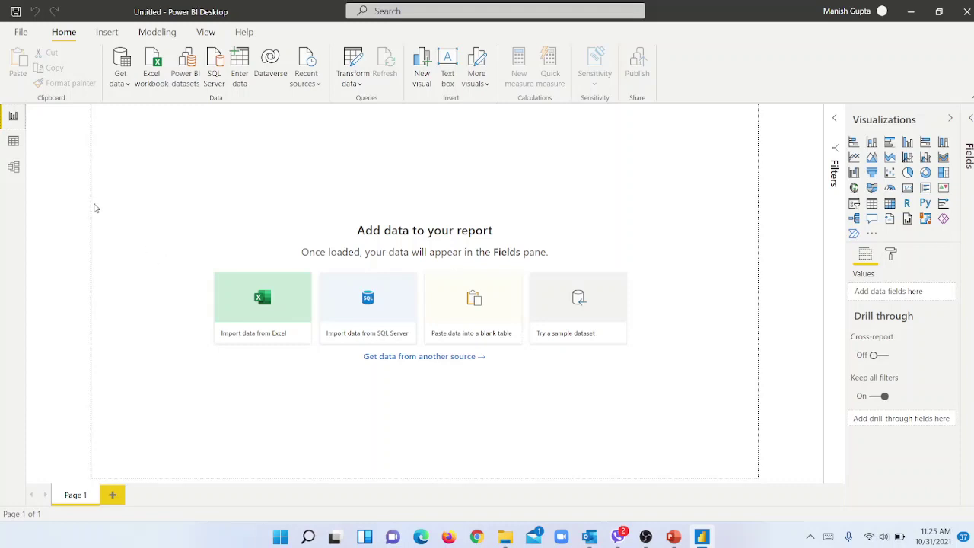
Look at the empty Data and Model views and return to the Report view
{"action": "left_click", "coordinate": [13, 150]}
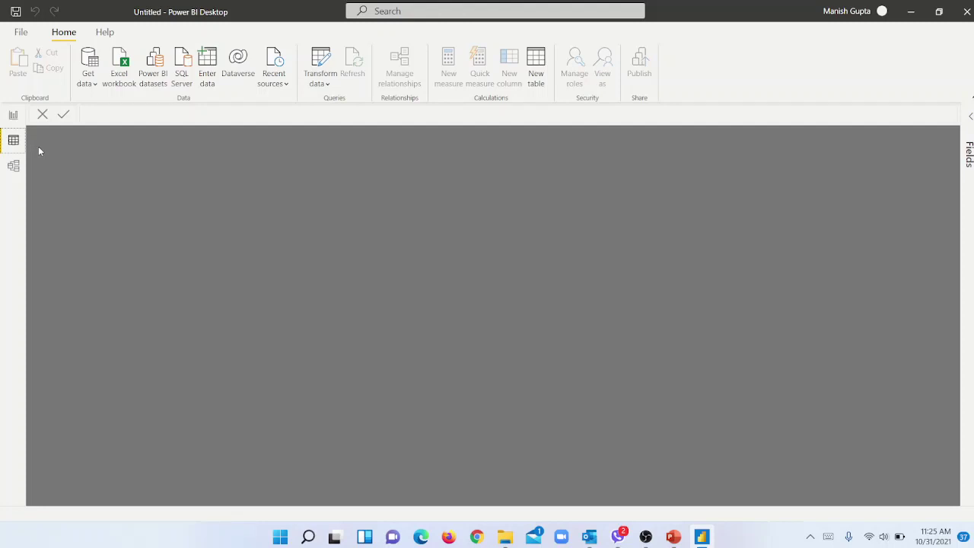
{"action": "left_click", "coordinate": [13, 166]}
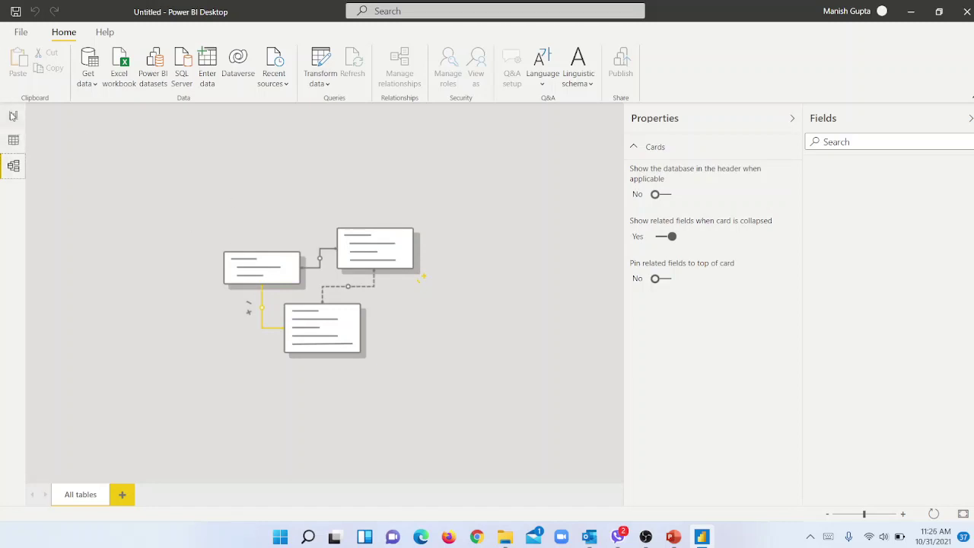
{"action": "left_click", "coordinate": [12, 116]}
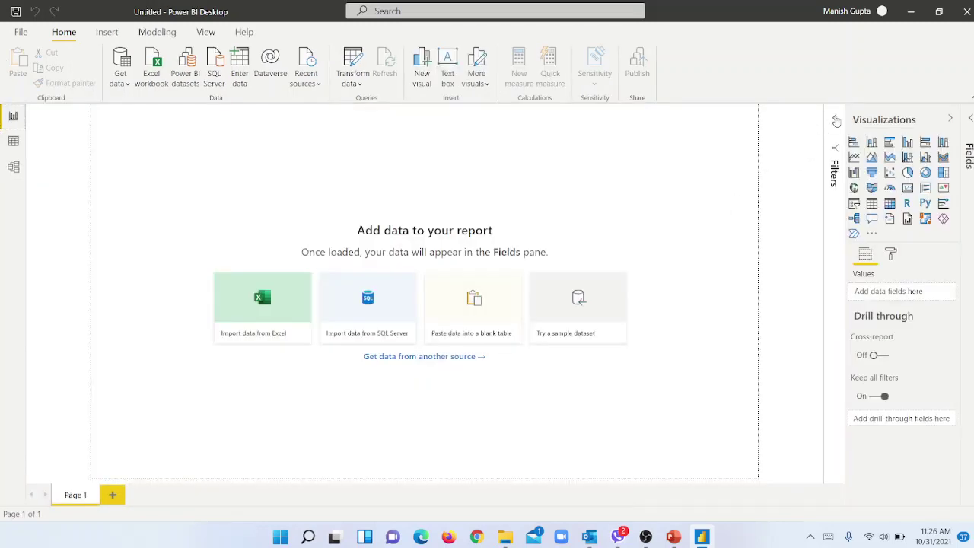
Expand the collapsed Filters and Fields areas beside the report canvas
{"action": "left_click", "coordinate": [835, 120]}
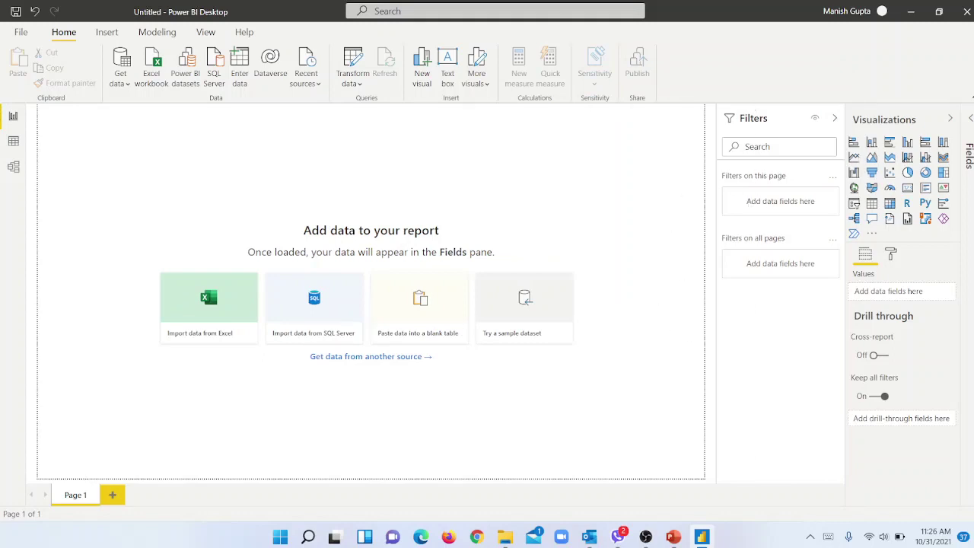
{"action": "left_click", "coordinate": [969, 152]}
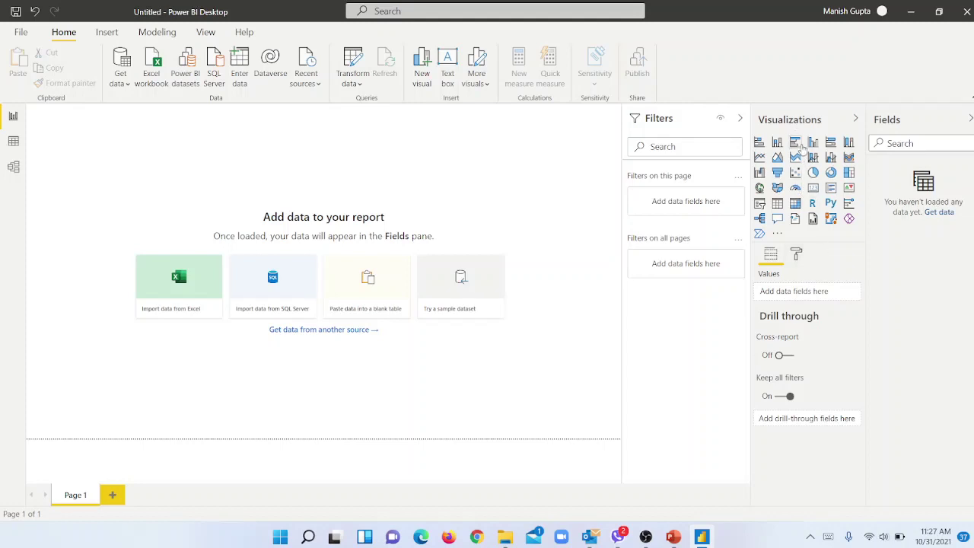
Look at the options for adding more visuals and the file commands with the recent reports
{"action": "left_click", "coordinate": [777, 236]}
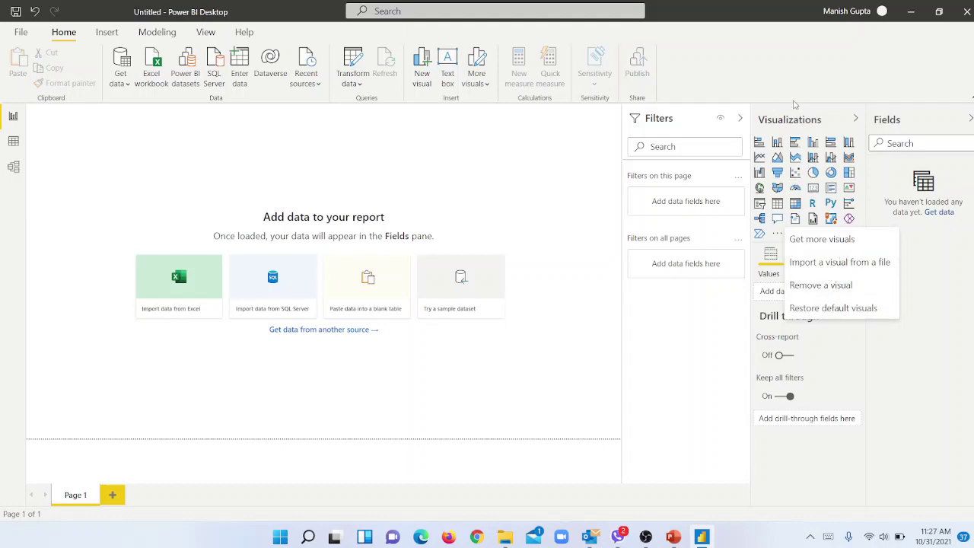
{"action": "left_click", "coordinate": [775, 86]}
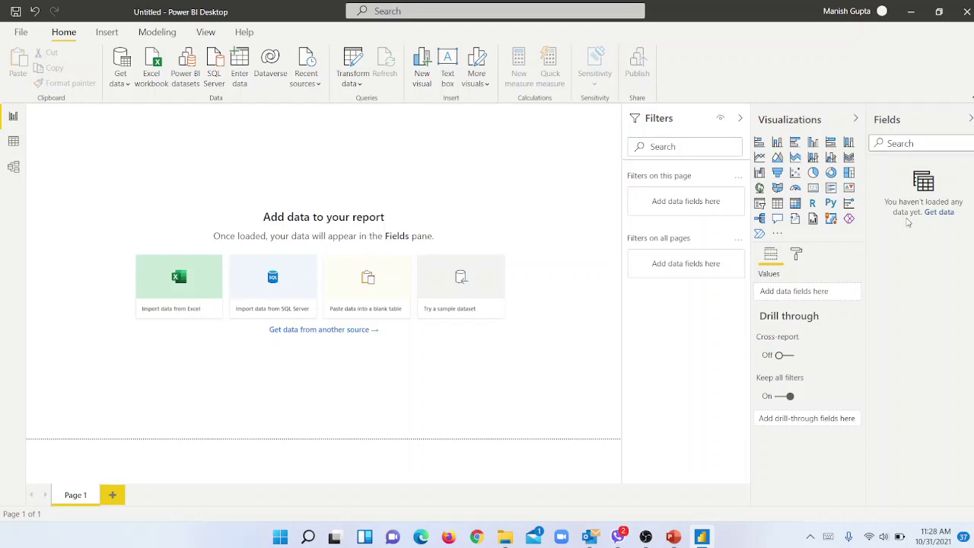
{"action": "left_click", "coordinate": [22, 34]}
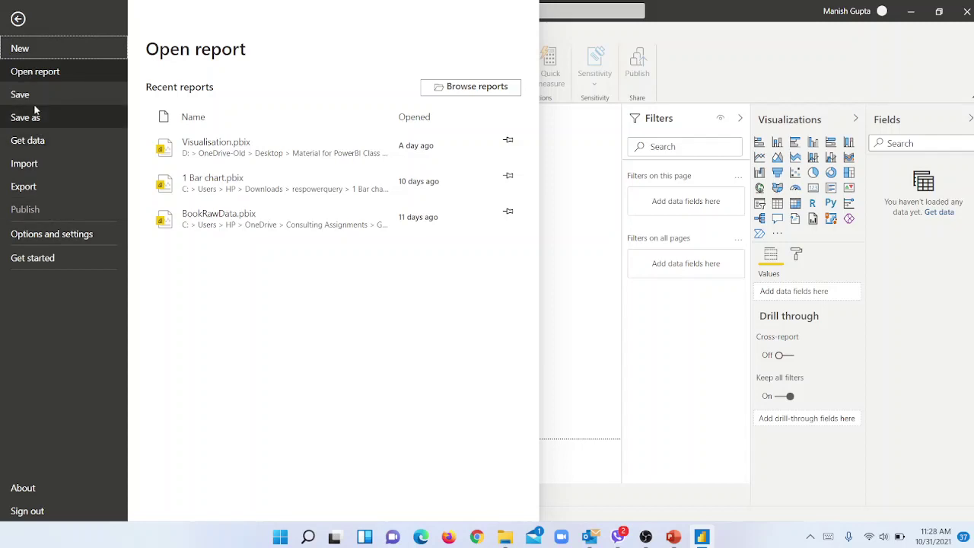
{"action": "left_click", "coordinate": [548, 220]}
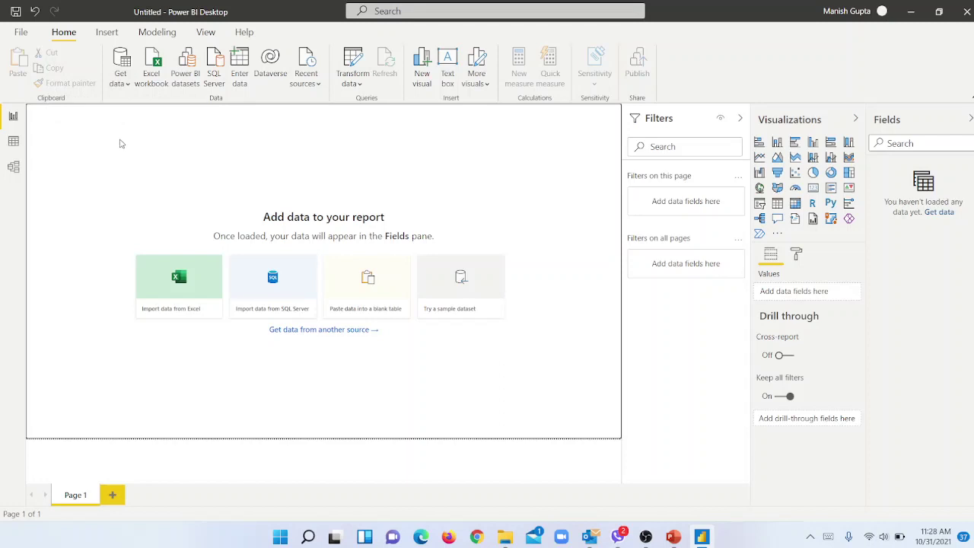
Review the full list of data source connectors, including Folder and PDF, without connecting to any
{"action": "left_click", "coordinate": [120, 84]}
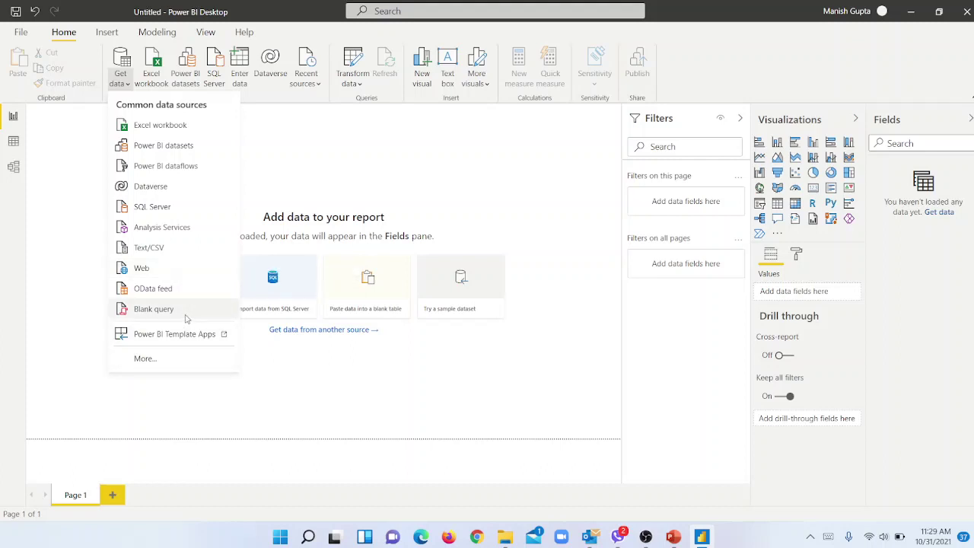
{"action": "left_click", "coordinate": [169, 368]}
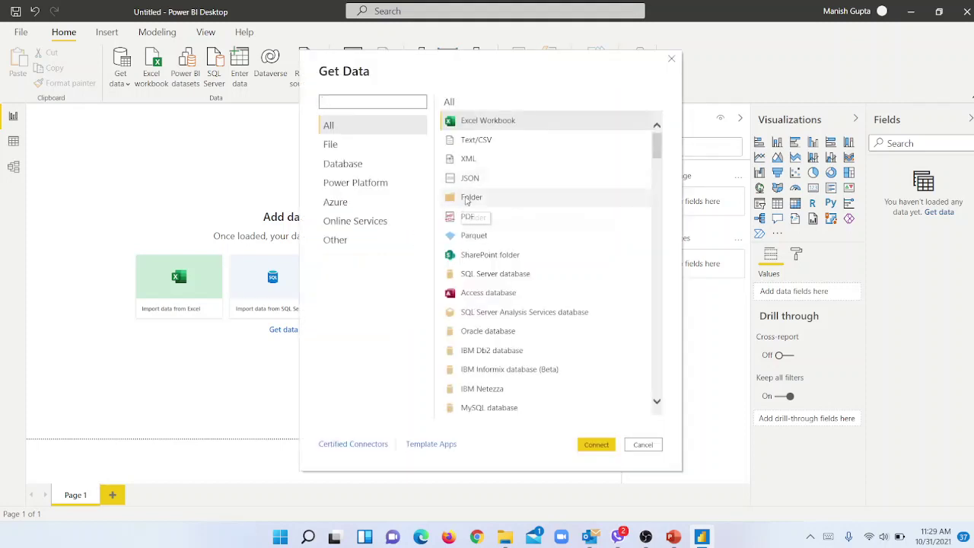
{"action": "left_click", "coordinate": [476, 207]}
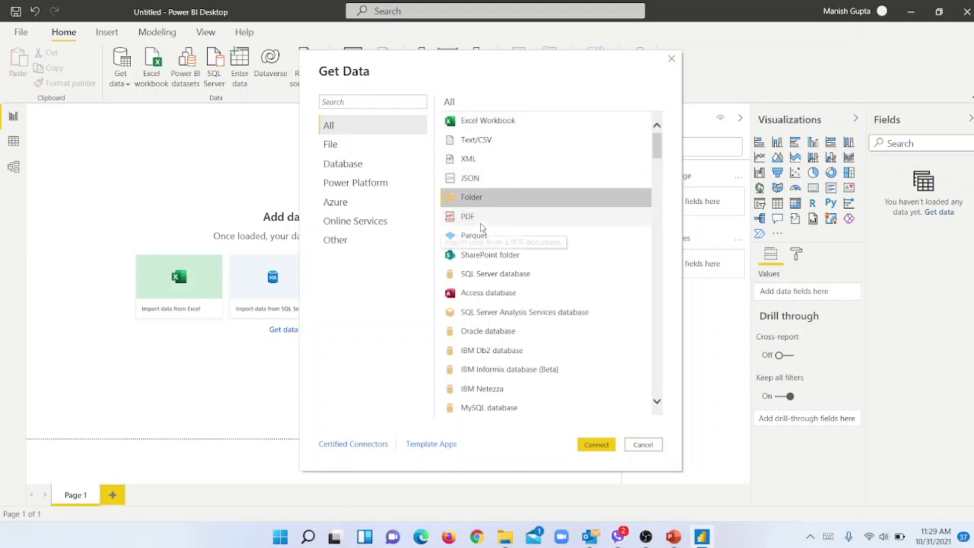
{"action": "left_click", "coordinate": [478, 218]}
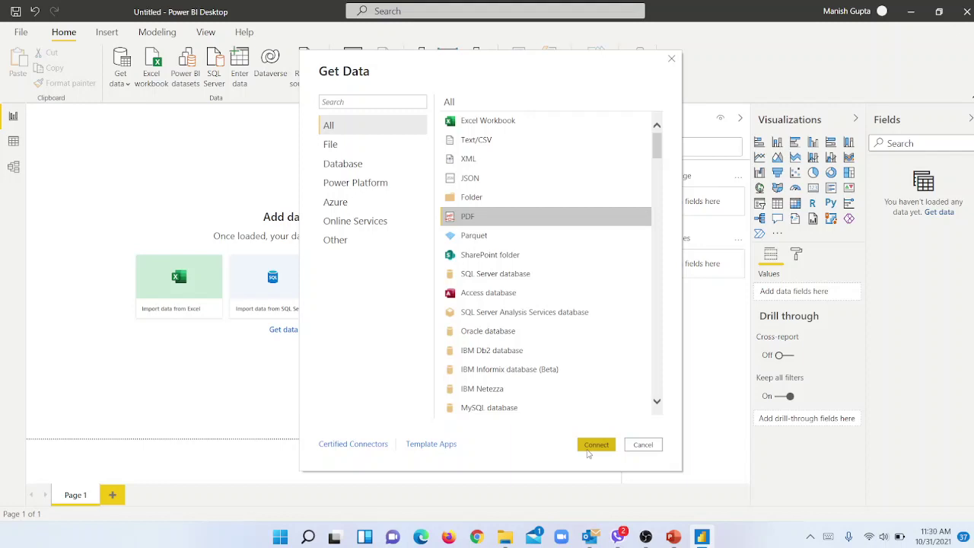
{"action": "left_click", "coordinate": [643, 445]}
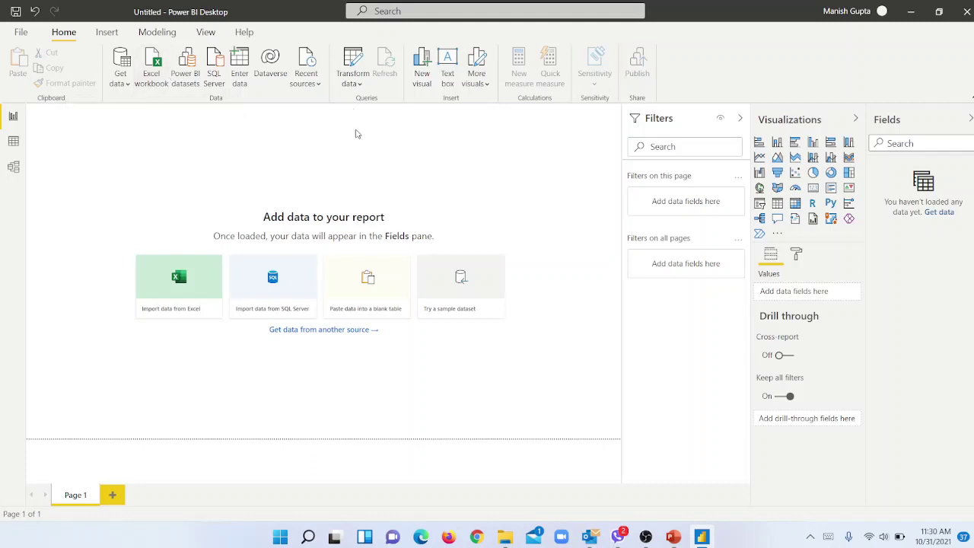
Import Sales2017.csv from the Sales_CSV for FolderUpload folder as a Text/CSV source and open it for transformation in Power Query Editor
{"action": "left_click", "coordinate": [121, 81]}
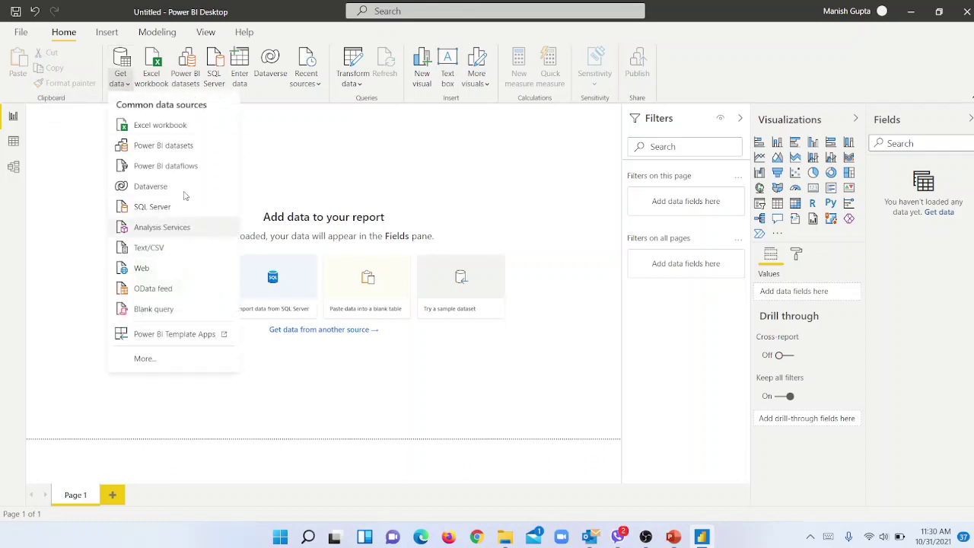
{"action": "left_click", "coordinate": [179, 250]}
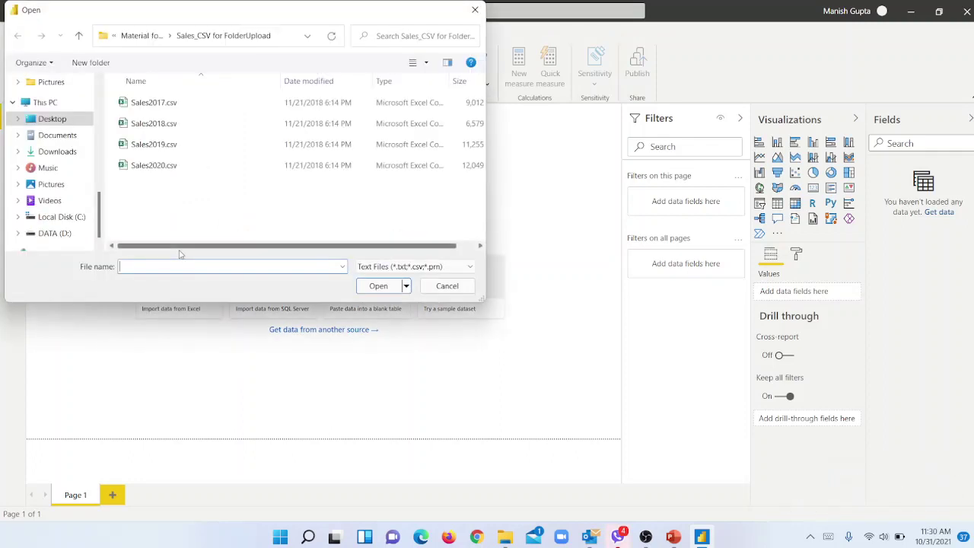
{"action": "left_click", "coordinate": [146, 39]}
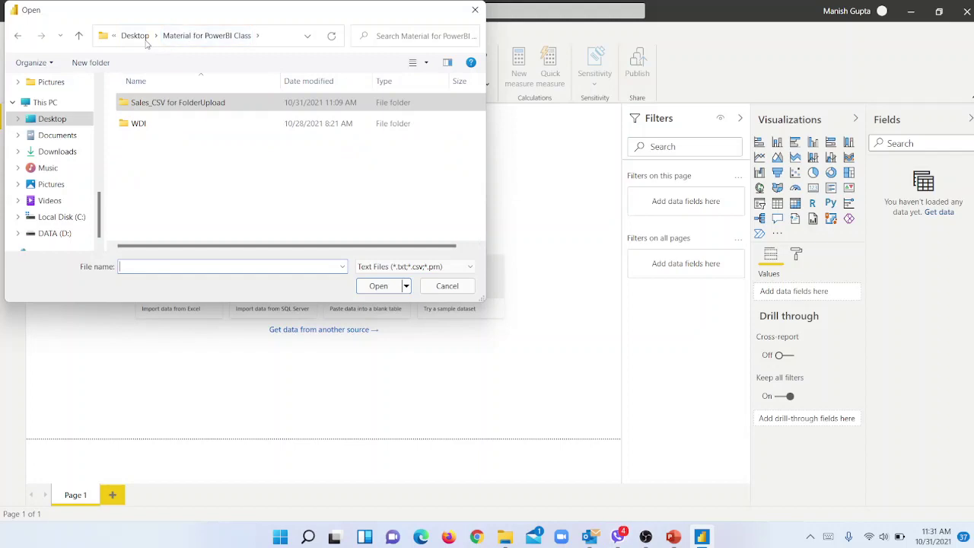
{"action": "double_click", "coordinate": [181, 104]}
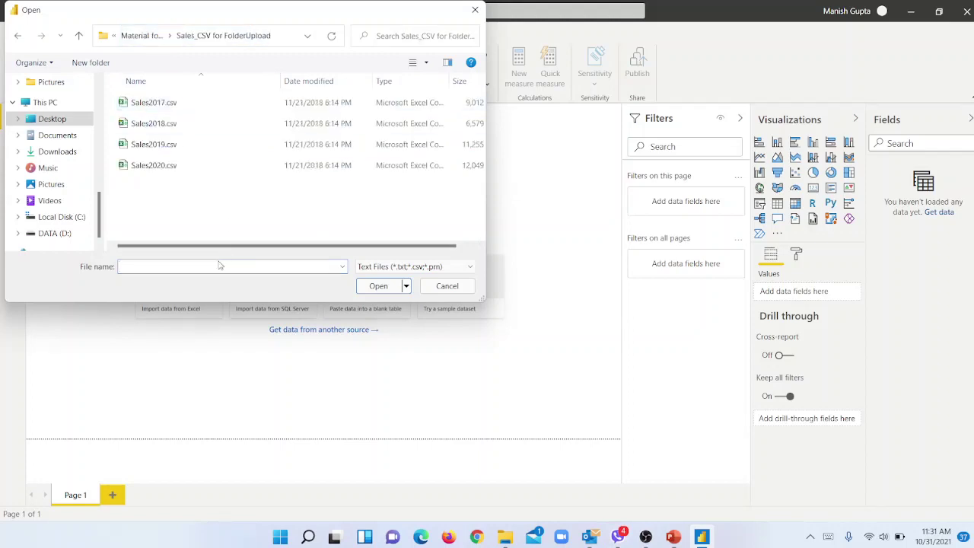
{"action": "left_click", "coordinate": [159, 111]}
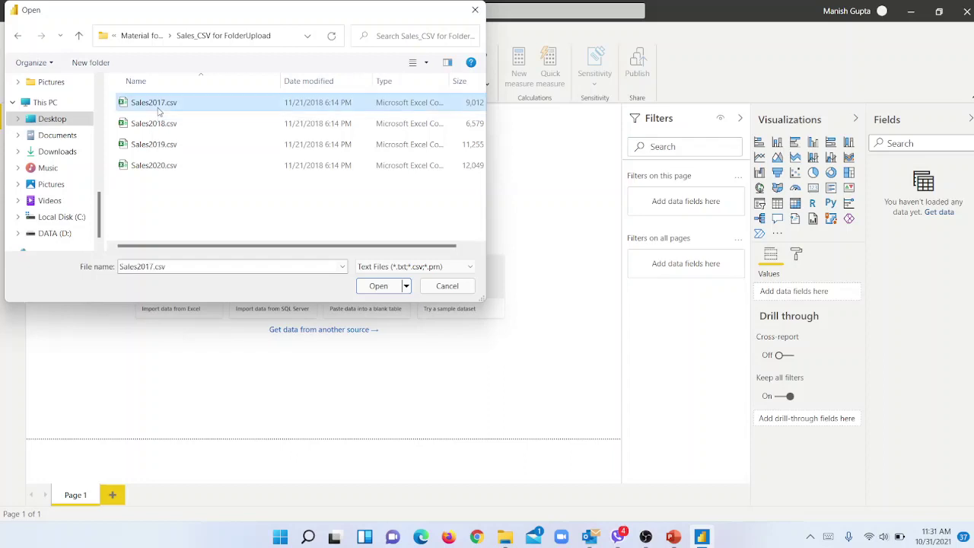
{"action": "left_click", "coordinate": [384, 290]}
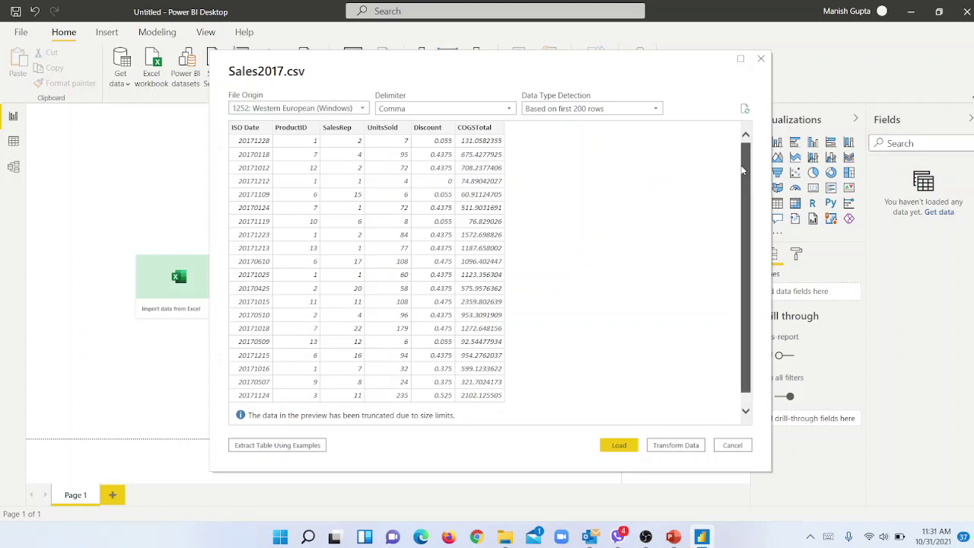
{"action": "left_click_drag", "start_coordinate": [743, 170], "coordinate": [533, 282]}
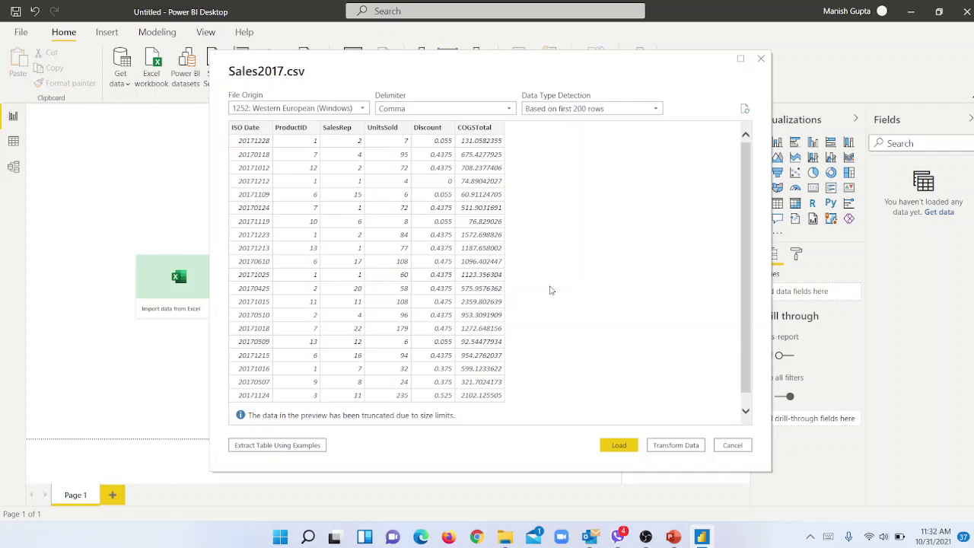
{"action": "left_click", "coordinate": [687, 449]}
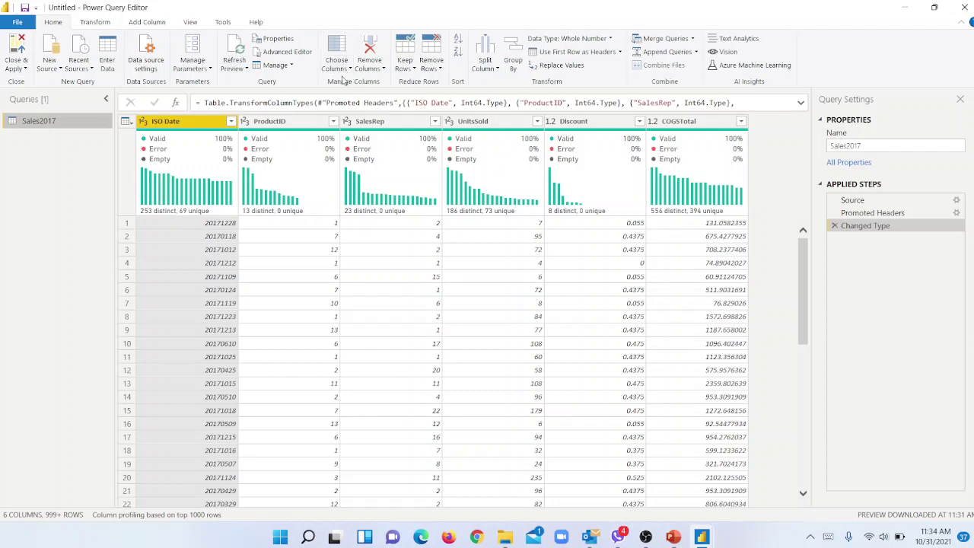
Look at the Choose Columns options for the Sales2017 query without applying any selection
{"action": "left_click", "coordinate": [339, 67]}
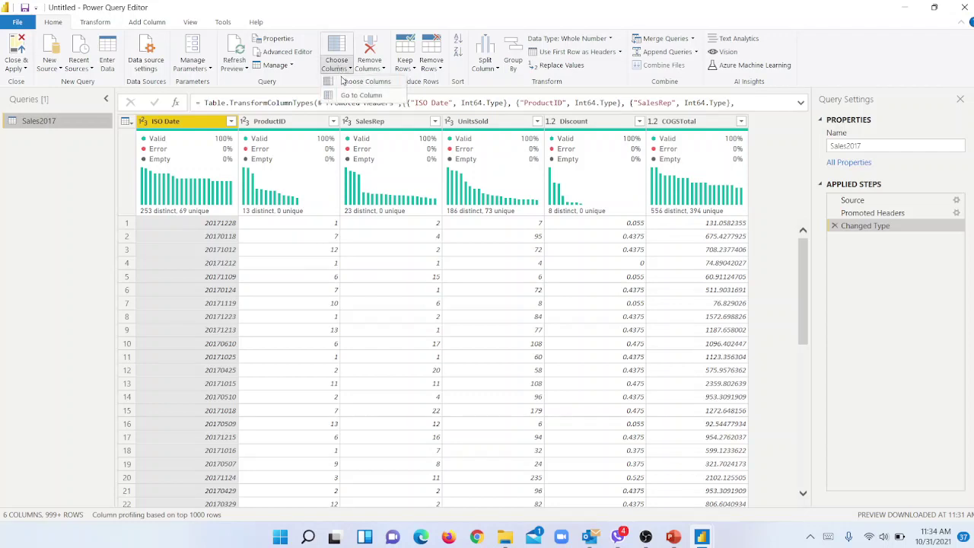
{"action": "left_click", "coordinate": [344, 83]}
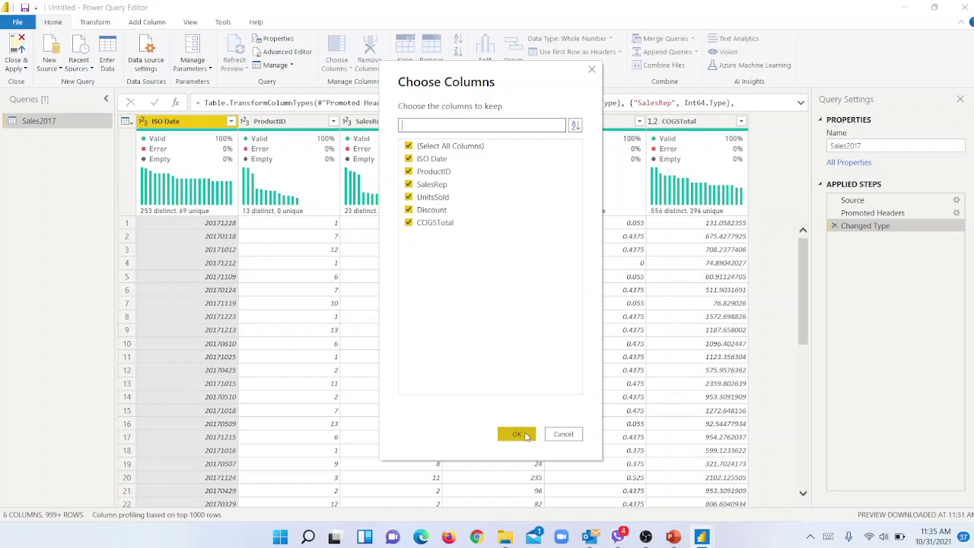
{"action": "left_click", "coordinate": [563, 438]}
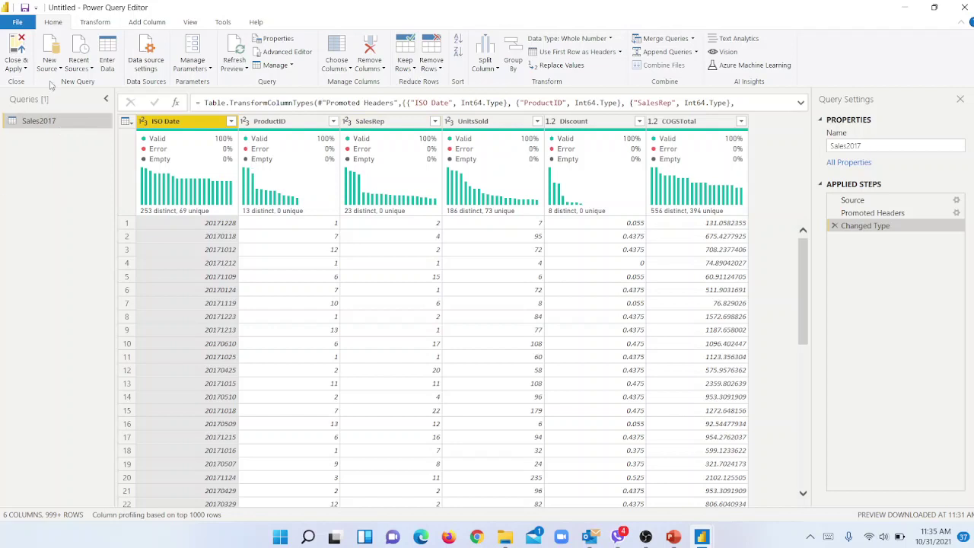
Look over the commands available for transforming and adding columns in the Sales2017 query
{"action": "left_click", "coordinate": [95, 22]}
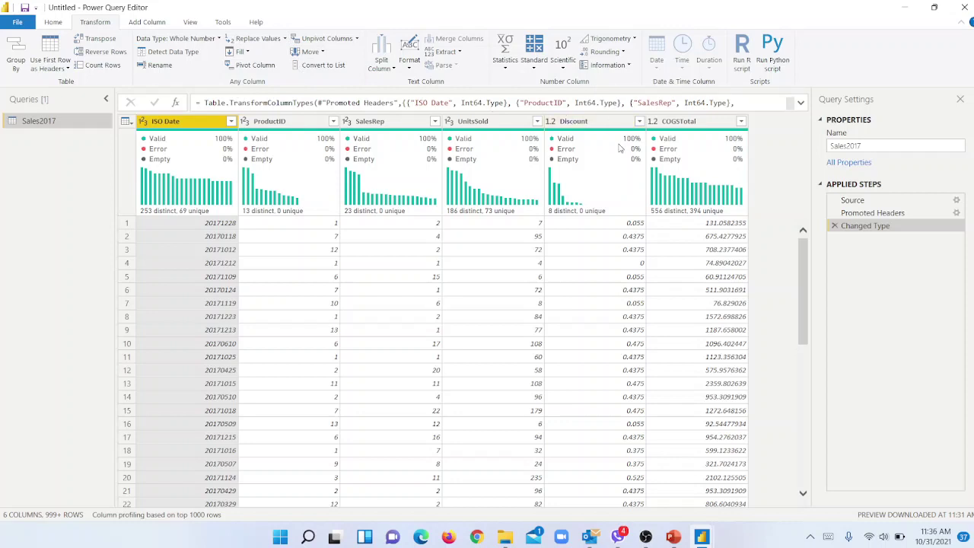
{"action": "mouse_move", "coordinate": [620, 148]}
{"action": "left_click", "coordinate": [150, 25]}
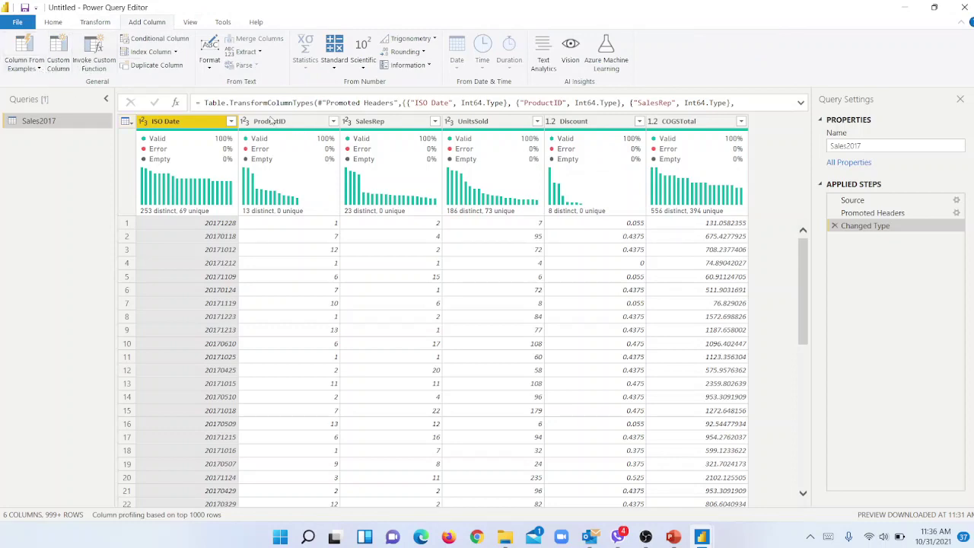
Turn the column distribution and column quality previews off and back on
{"action": "left_click", "coordinate": [190, 23]}
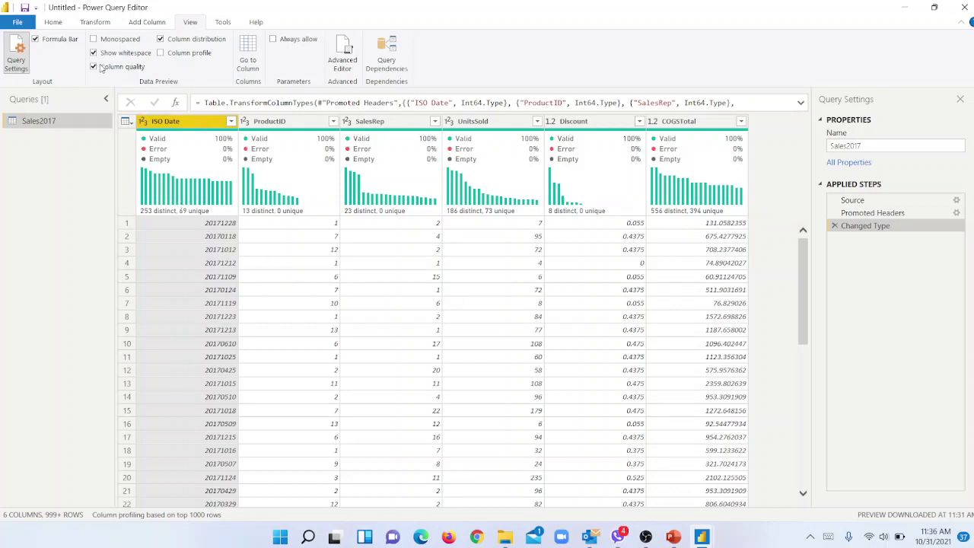
{"action": "left_click", "coordinate": [181, 42]}
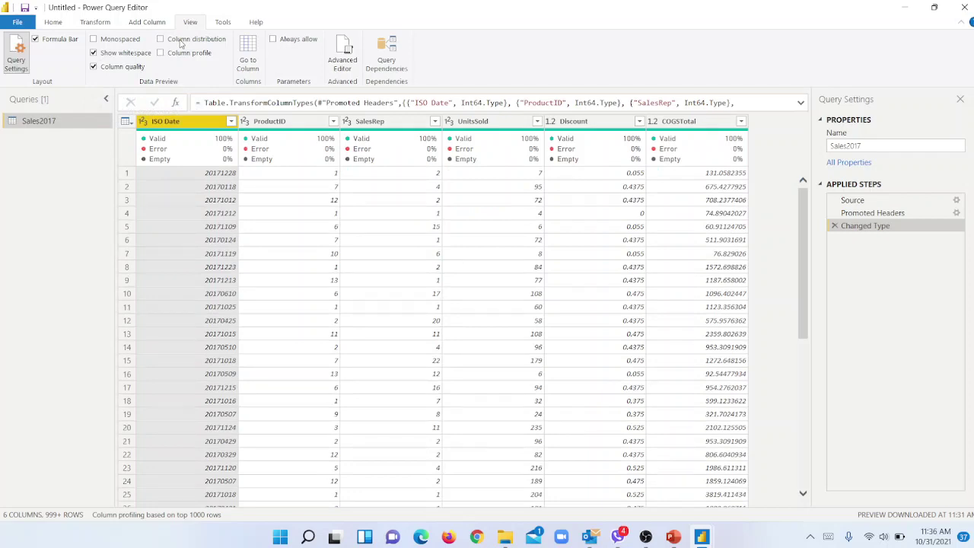
{"action": "left_click", "coordinate": [114, 68]}
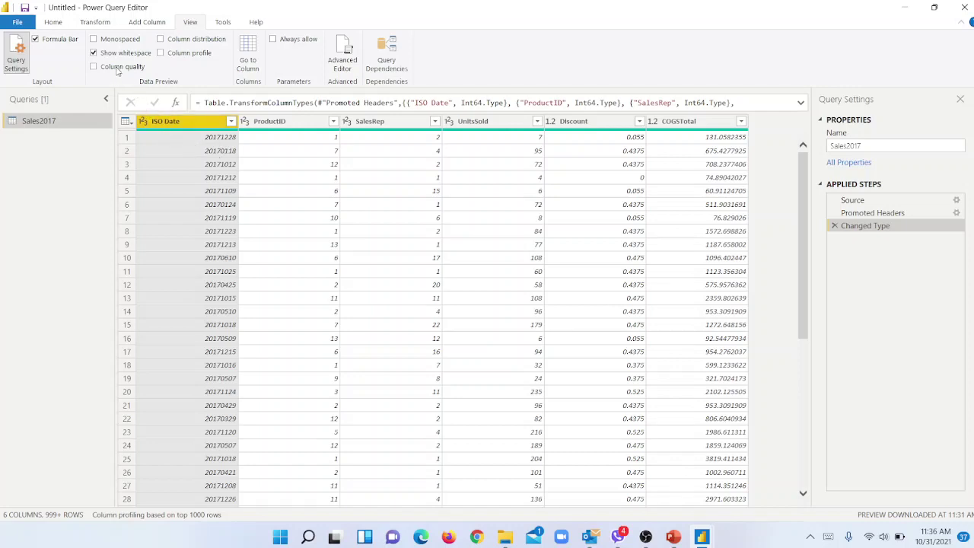
{"action": "left_click", "coordinate": [200, 42]}
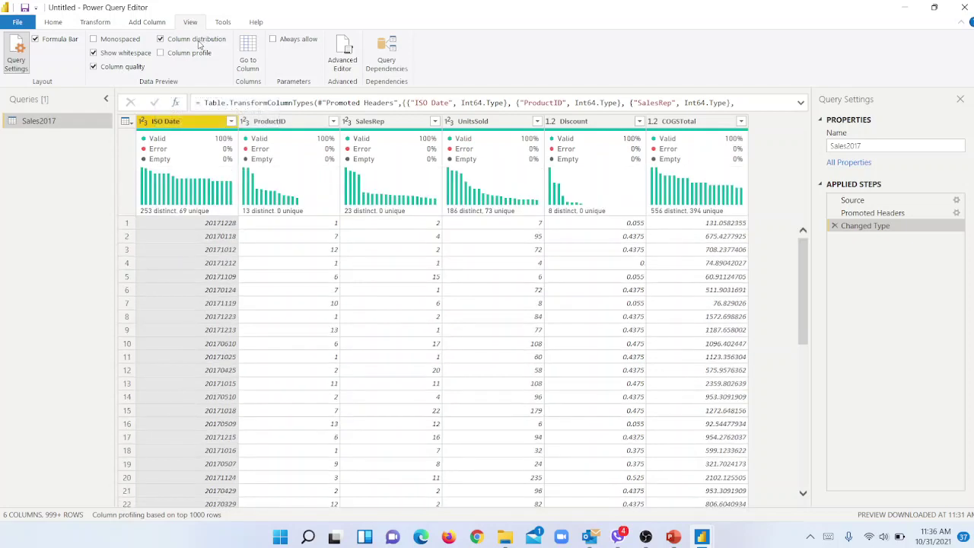
Base the column profiling of the Sales2017 query on the entire data set and inspect the SalesRep distribution
{"action": "mouse_move", "coordinate": [354, 187]}
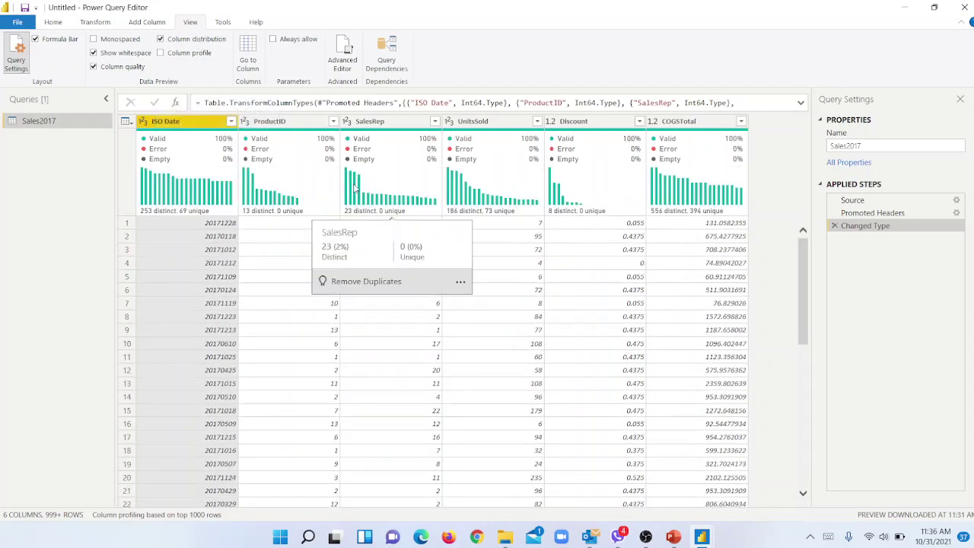
{"action": "mouse_move", "coordinate": [187, 148]}
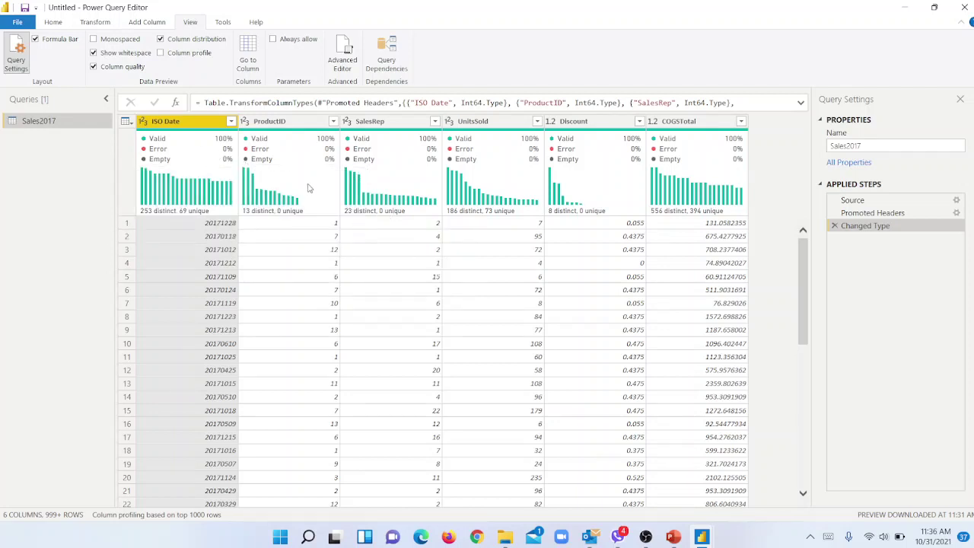
{"action": "mouse_move", "coordinate": [309, 188]}
{"action": "mouse_move", "coordinate": [224, 177]}
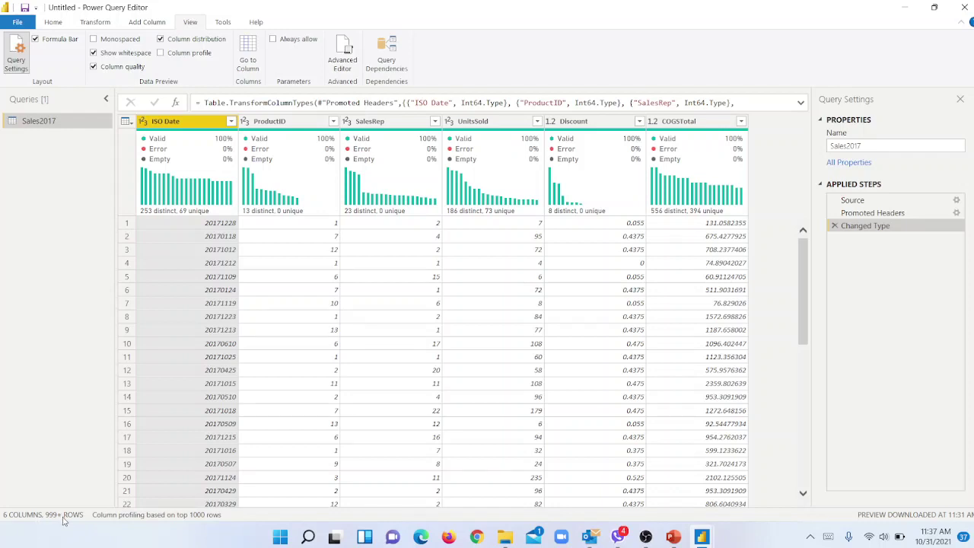
{"action": "left_click", "coordinate": [153, 515]}
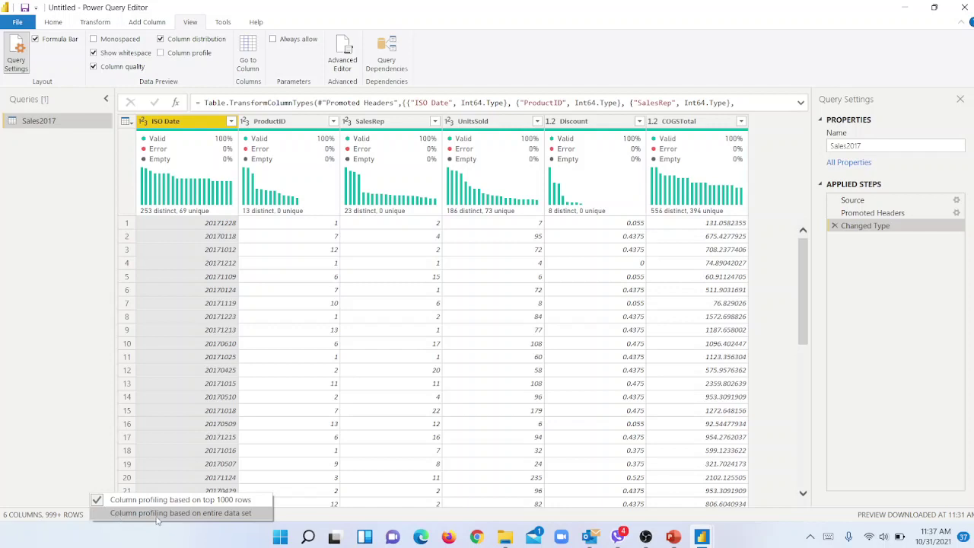
{"action": "left_click", "coordinate": [164, 513]}
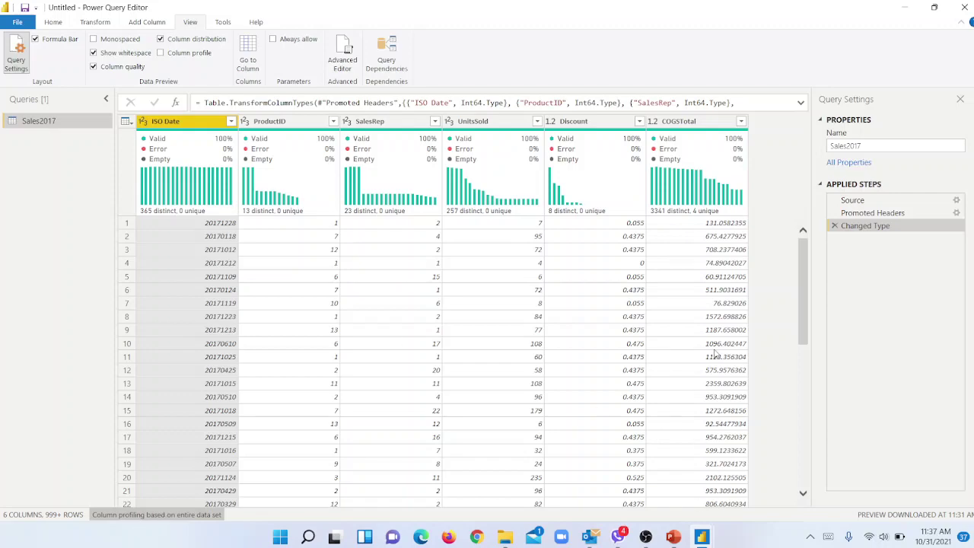
{"action": "left_click_drag", "start_coordinate": [805, 286], "coordinate": [804, 243]}
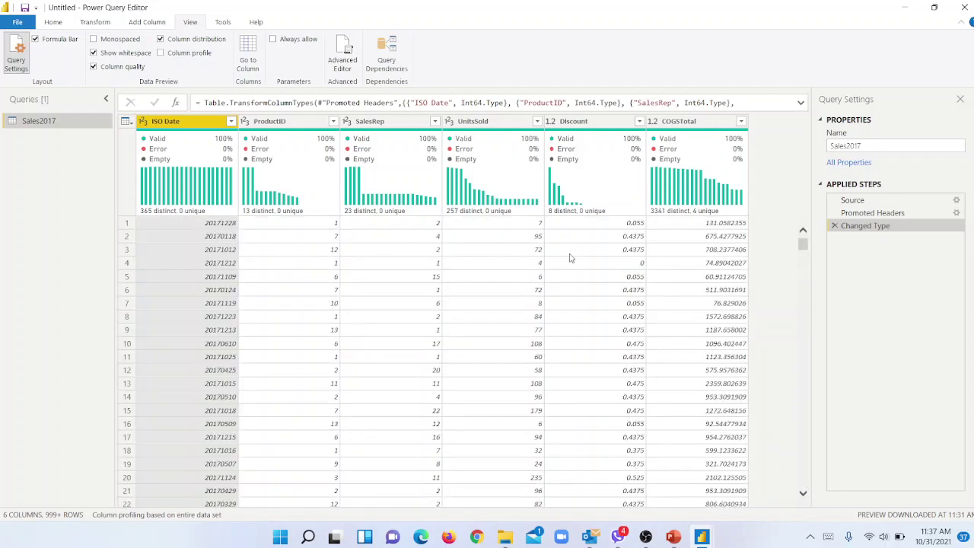
{"action": "mouse_move", "coordinate": [373, 195]}
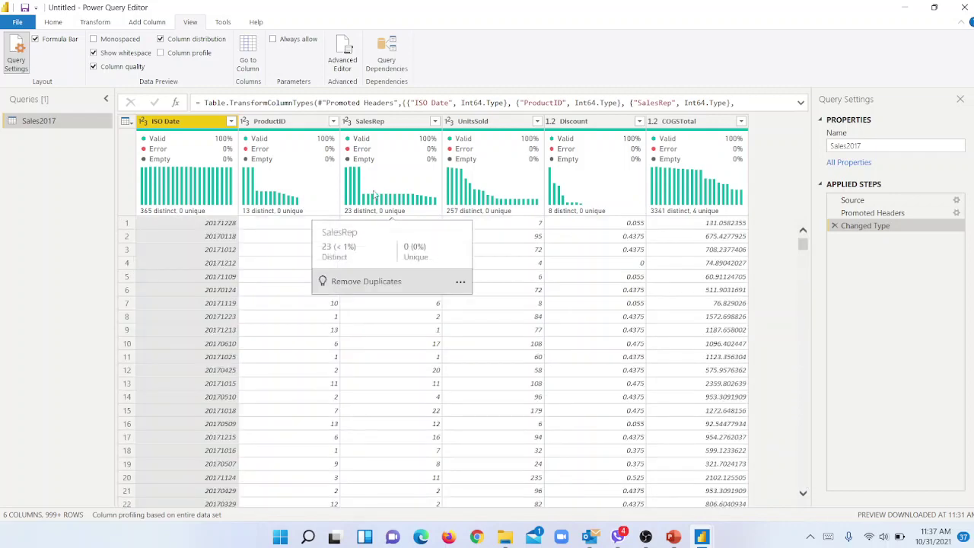
Exclude the Discount column from the Sales2017 query with Choose Columns and delete the resulting applied step
{"action": "left_click", "coordinate": [223, 22]}
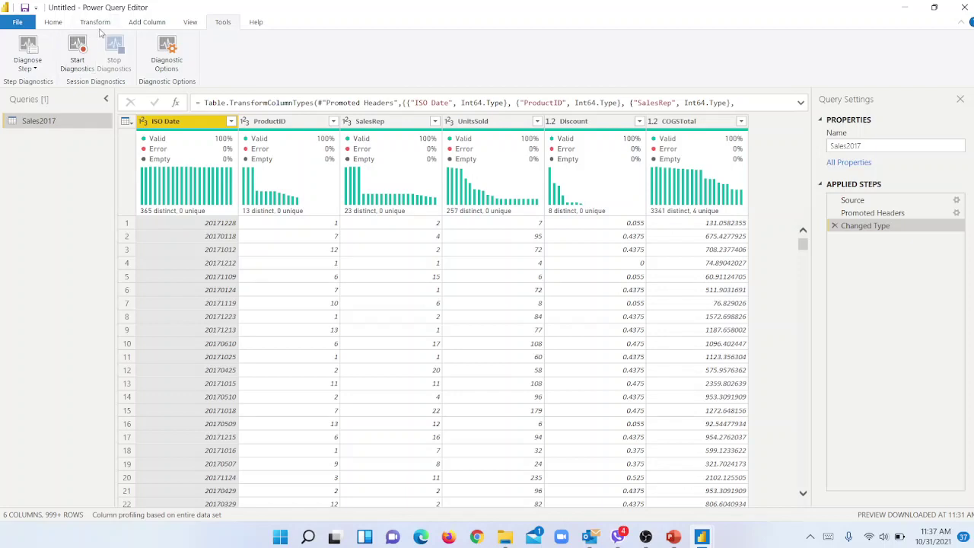
{"action": "left_click", "coordinate": [55, 29]}
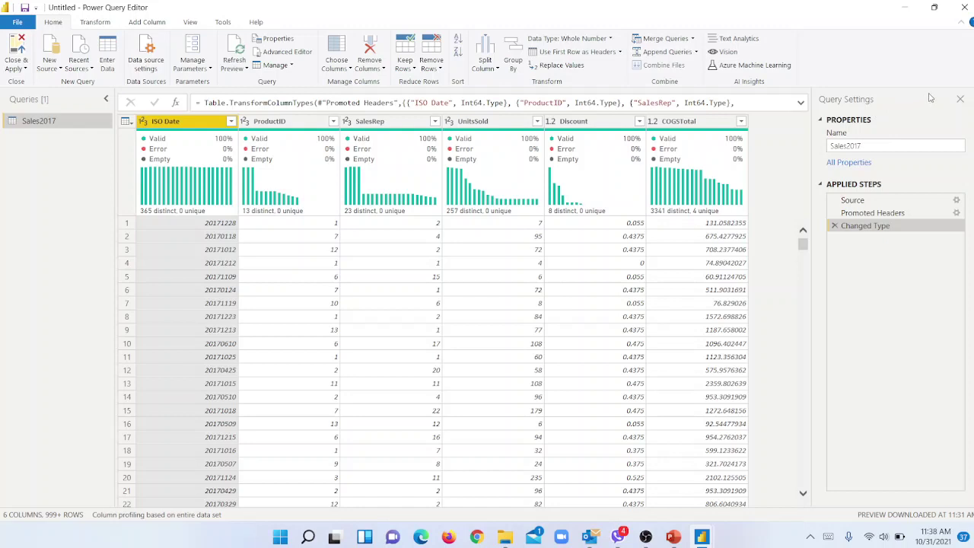
{"action": "left_click", "coordinate": [875, 146]}
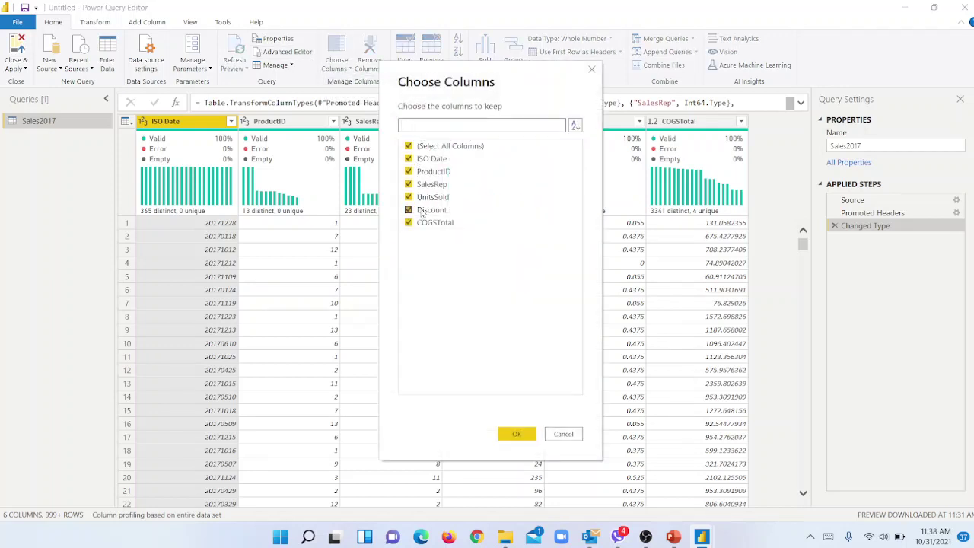
{"action": "left_click", "coordinate": [420, 210]}
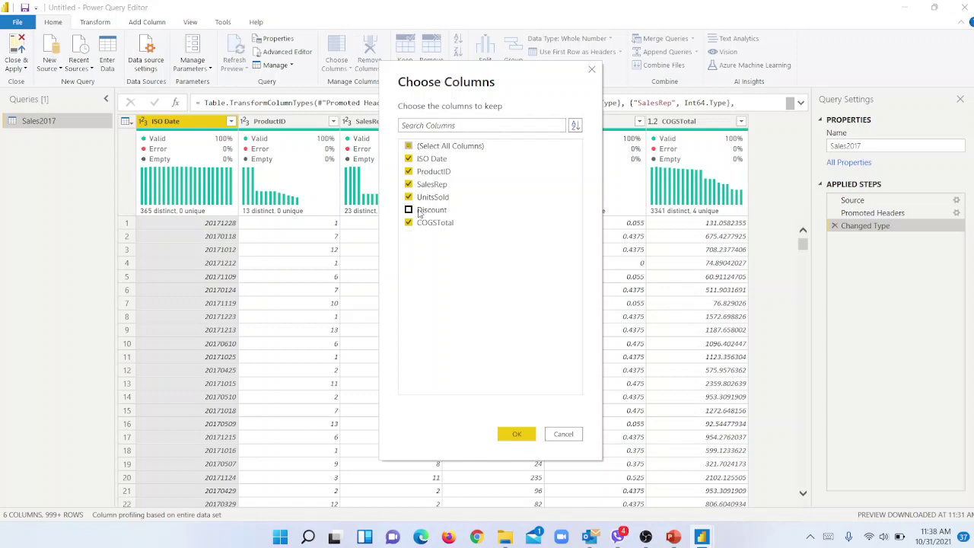
{"action": "left_click", "coordinate": [513, 435]}
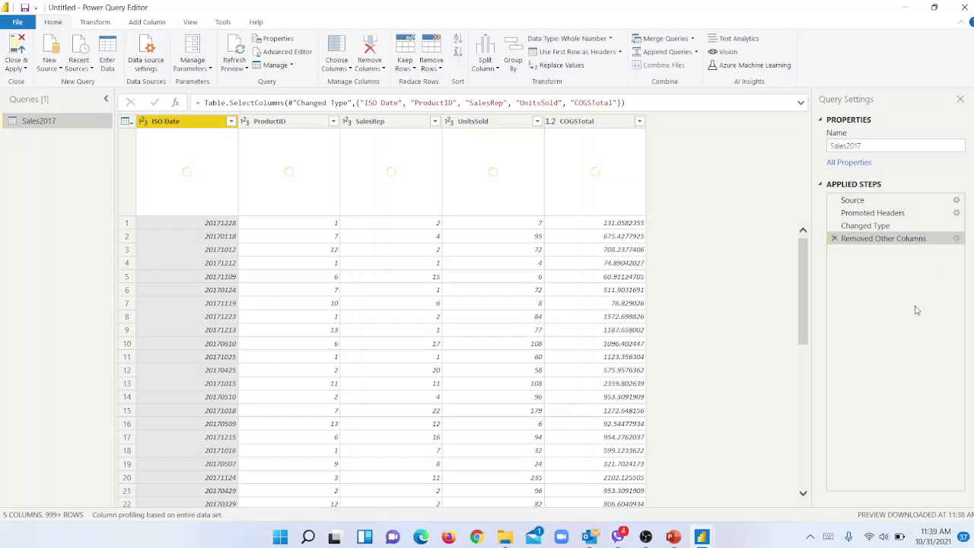
{"action": "left_click", "coordinate": [834, 239]}
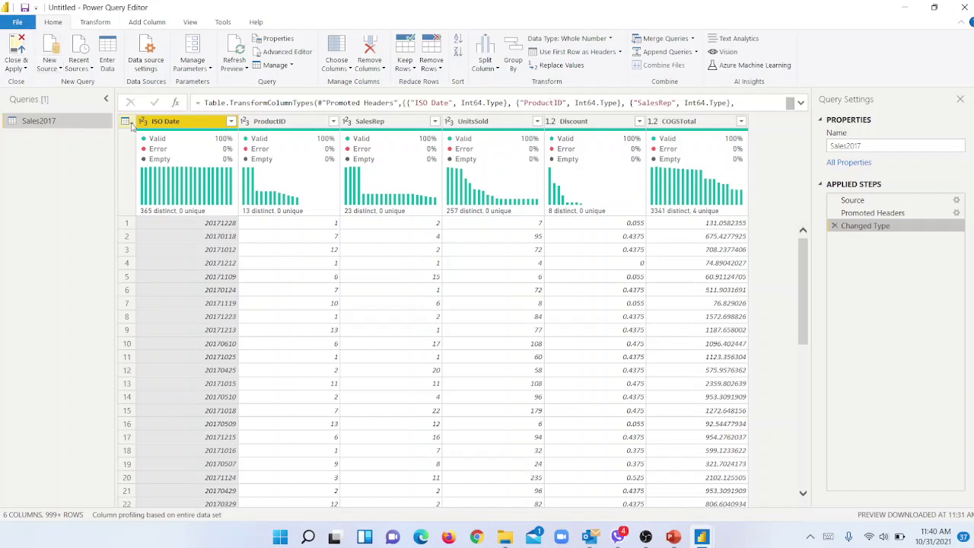
Close Power Query Editor and apply the Sales2017 query to the report
{"action": "left_click", "coordinate": [18, 69]}
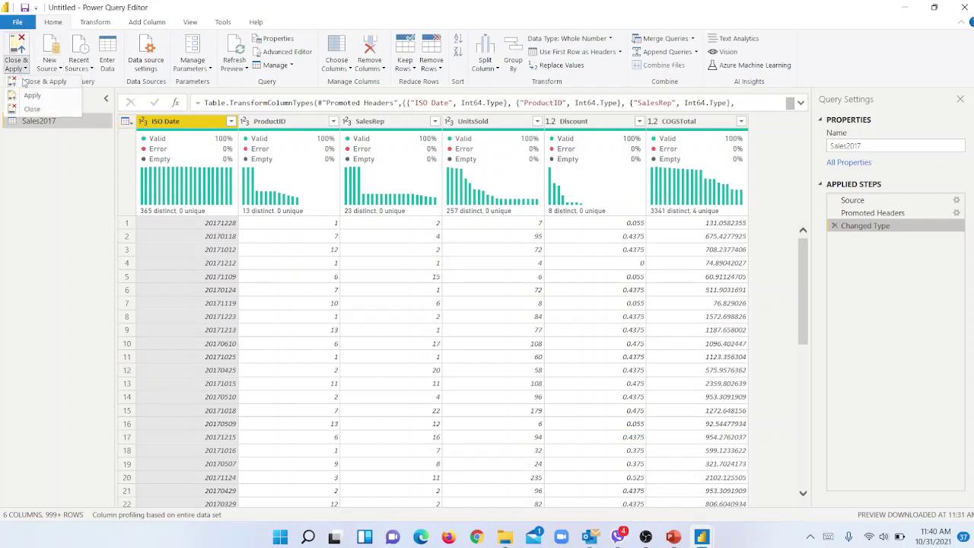
{"action": "left_click", "coordinate": [29, 82]}
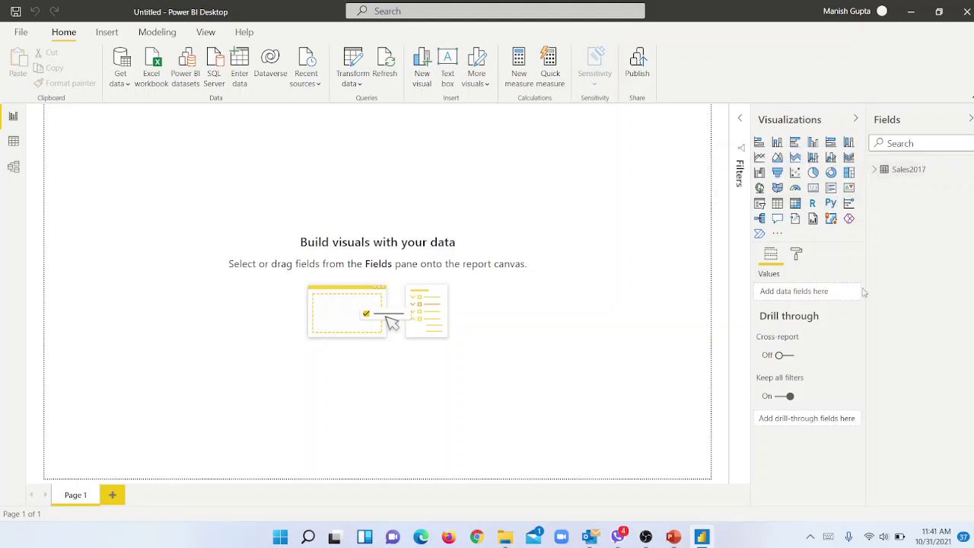
Examine the loaded Sales2017 table in the Data and Model views, and expand its fields in the Report view
{"action": "left_click", "coordinate": [14, 142]}
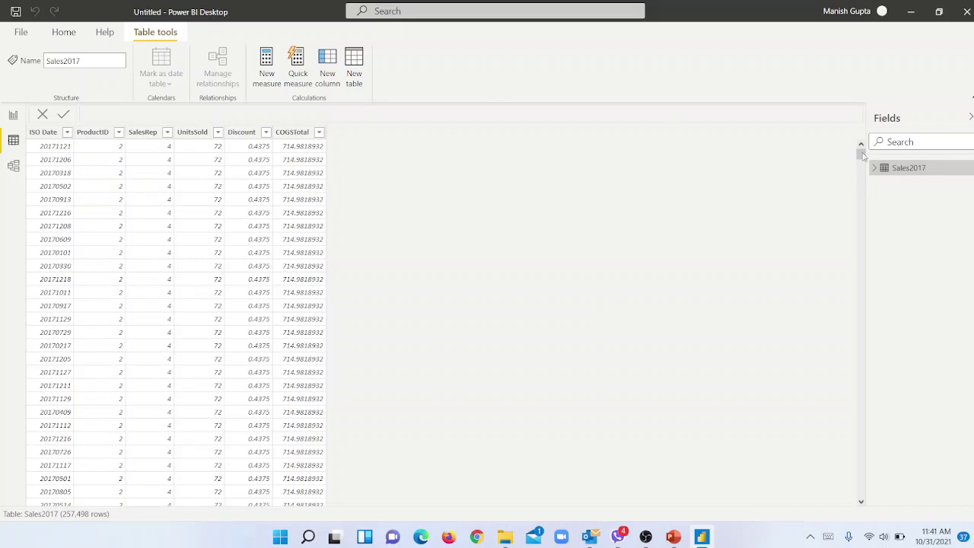
{"action": "left_click", "coordinate": [13, 168]}
{"action": "mouse_move", "coordinate": [114, 159]}
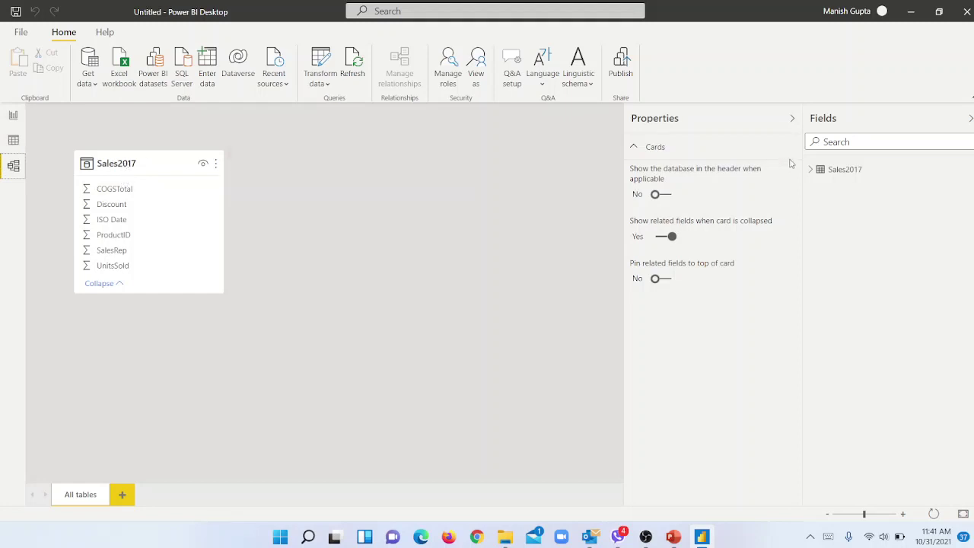
{"action": "mouse_move", "coordinate": [832, 175]}
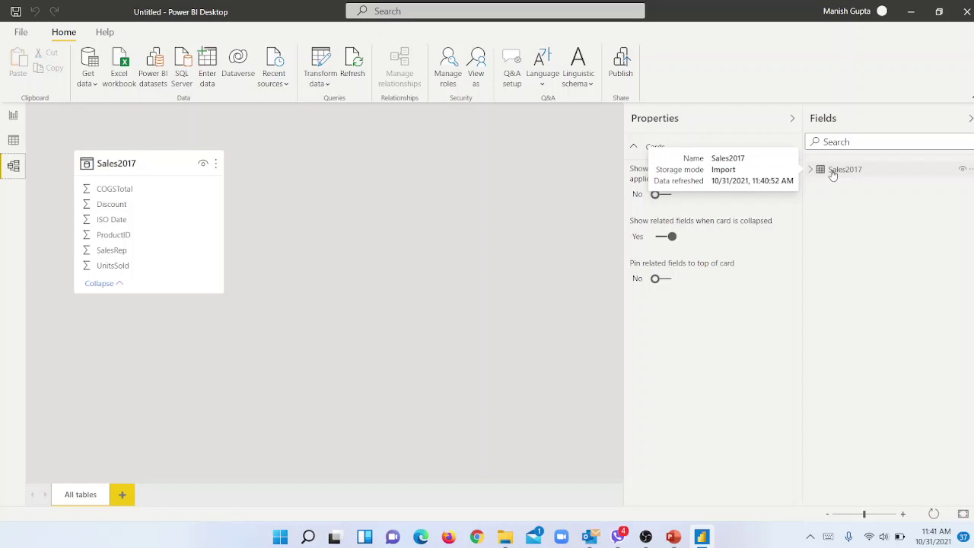
{"action": "double_click", "coordinate": [833, 172]}
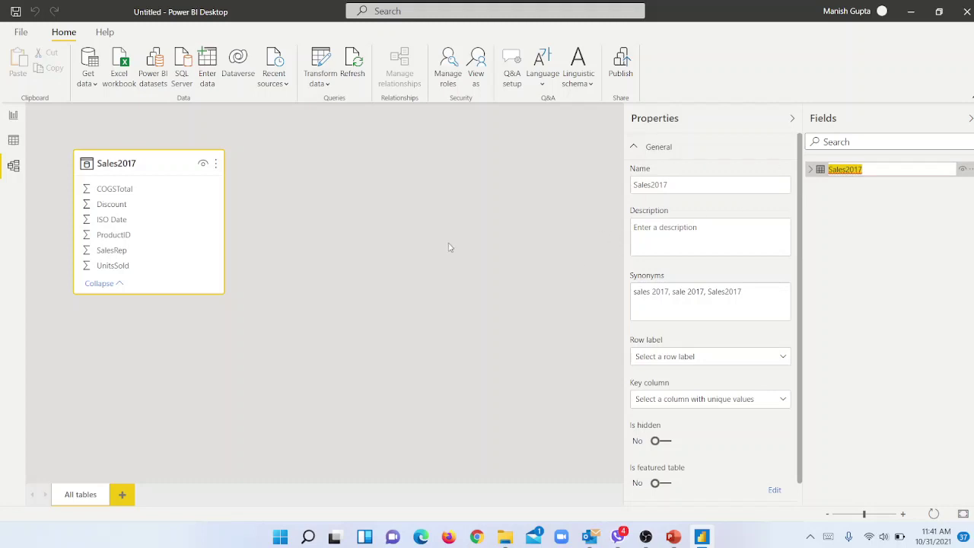
{"action": "key", "text": "Return"}
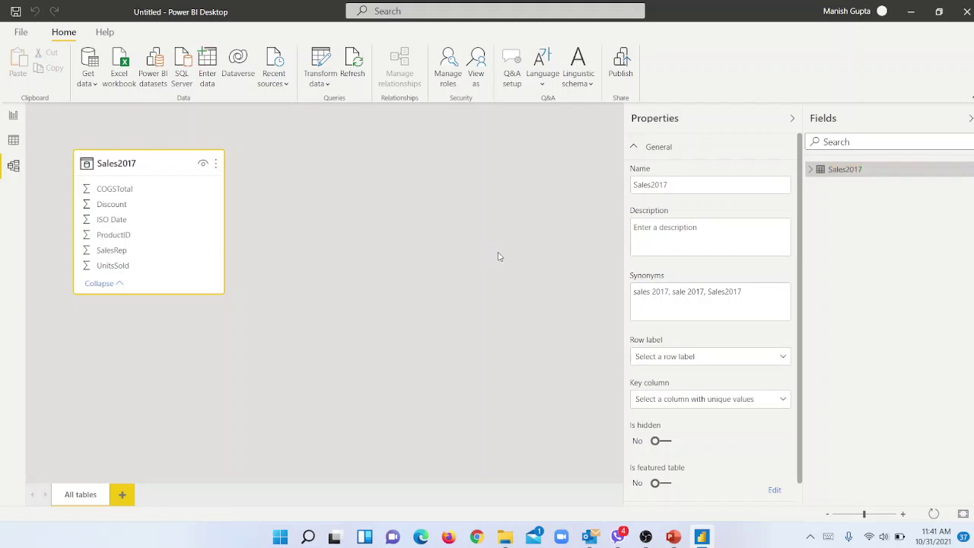
{"action": "left_click", "coordinate": [14, 141]}
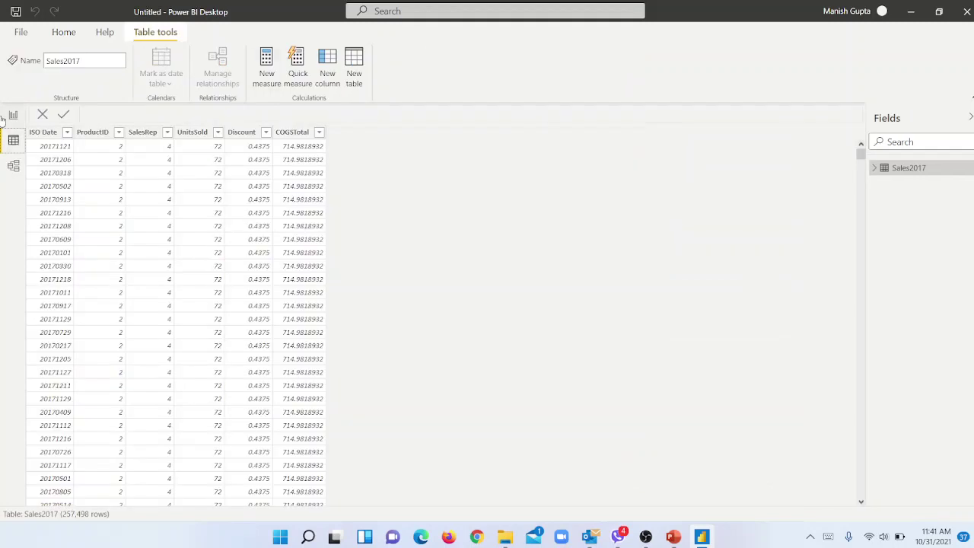
{"action": "left_click", "coordinate": [13, 115]}
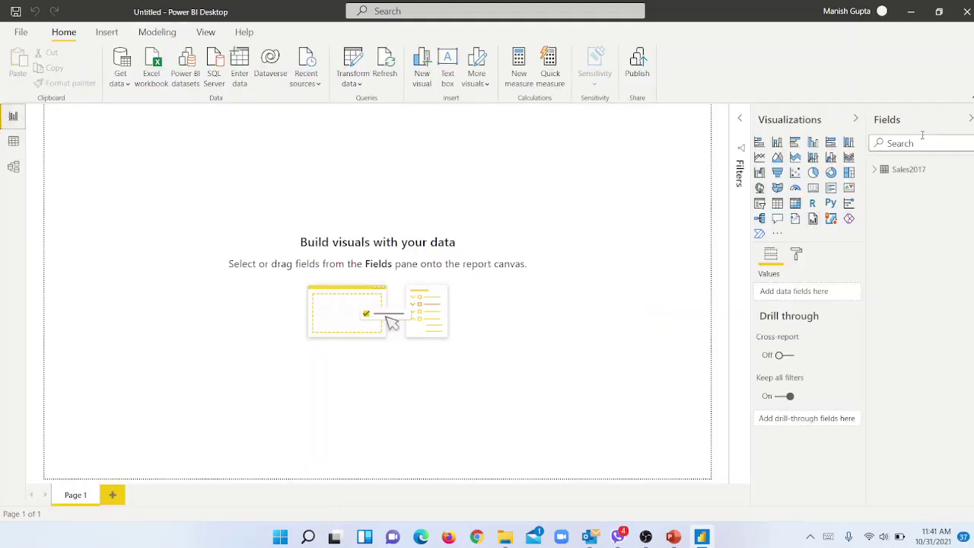
{"action": "left_click", "coordinate": [876, 169]}
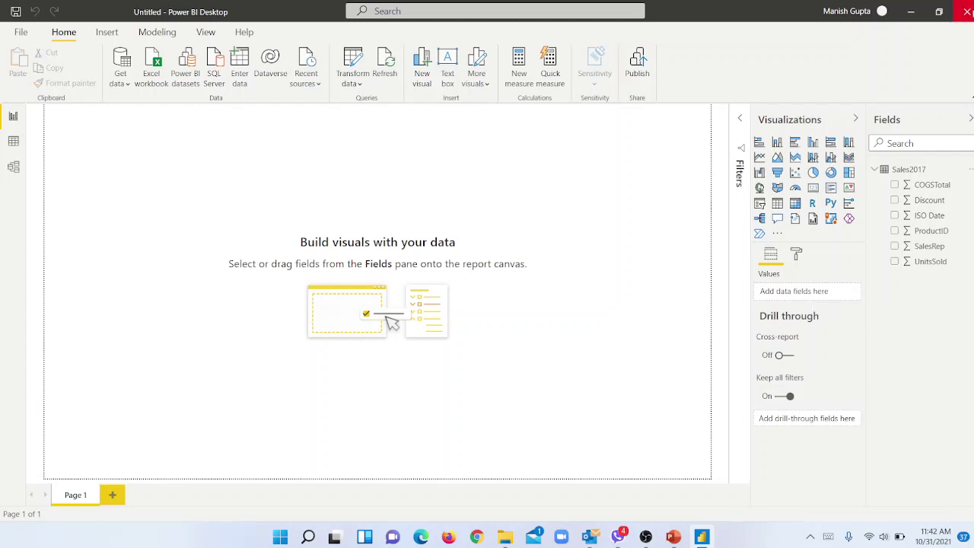
Close the untitled report without saving its changes
{"action": "left_click", "coordinate": [966, 11]}
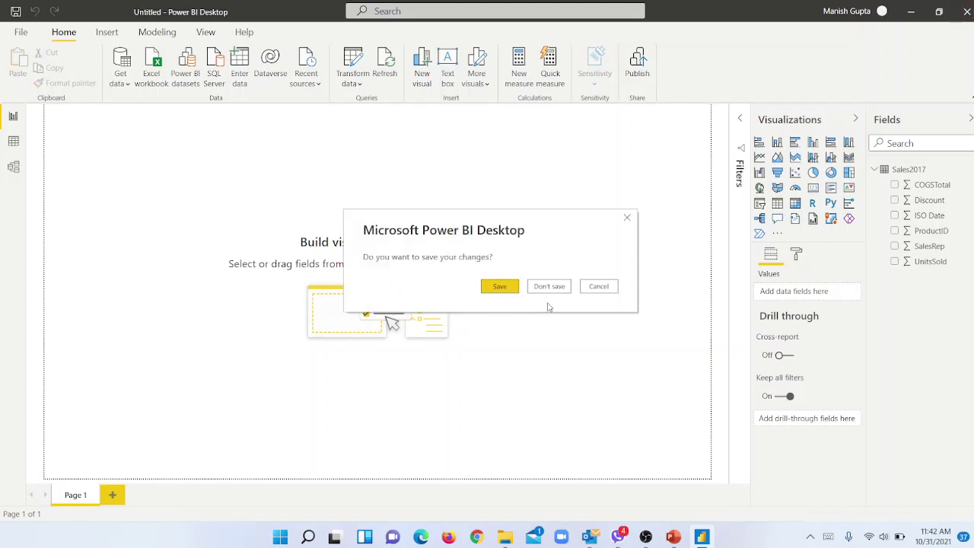
{"action": "left_click", "coordinate": [553, 286]}
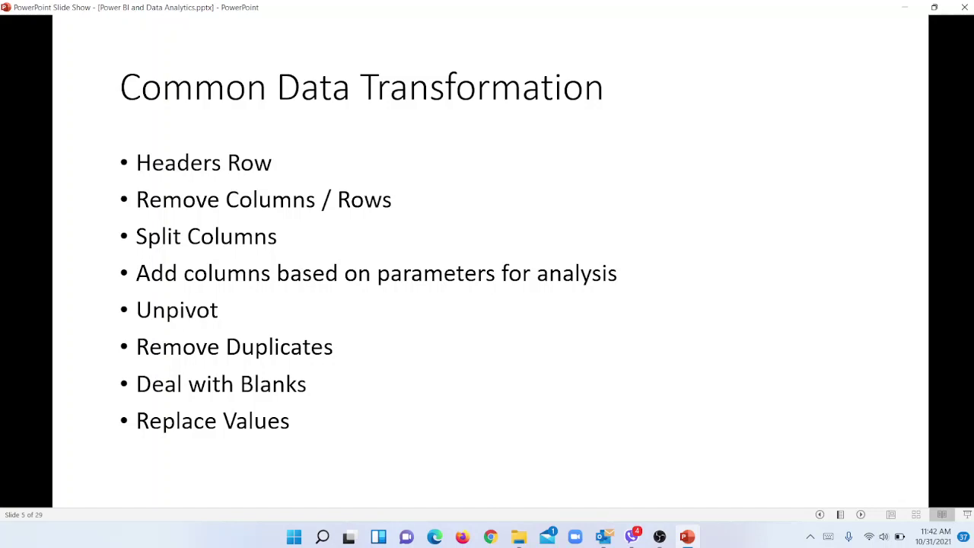
{"action": "key", "text": "Right"}
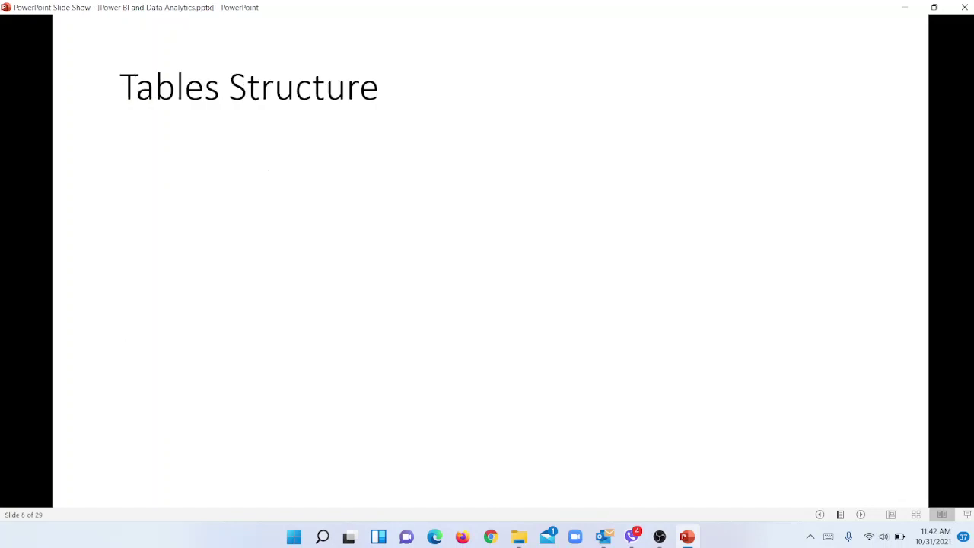
{"action": "key", "text": "Left"}
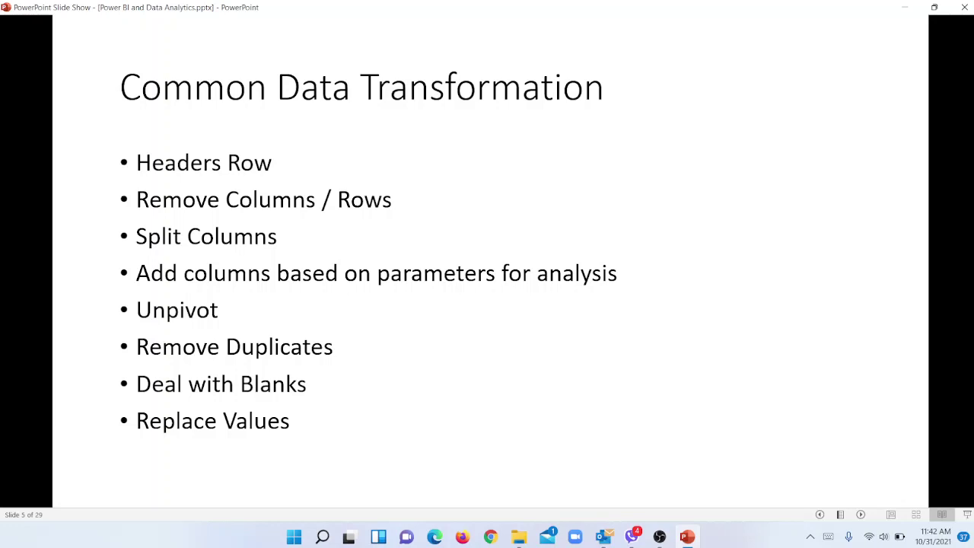
{"action": "key", "text": "Right"}
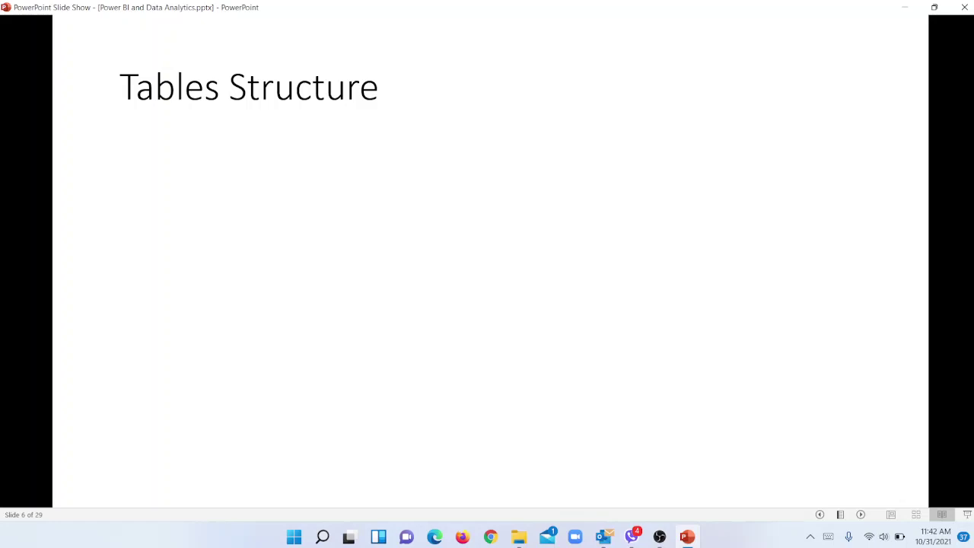
{"action": "key", "text": "Right"}
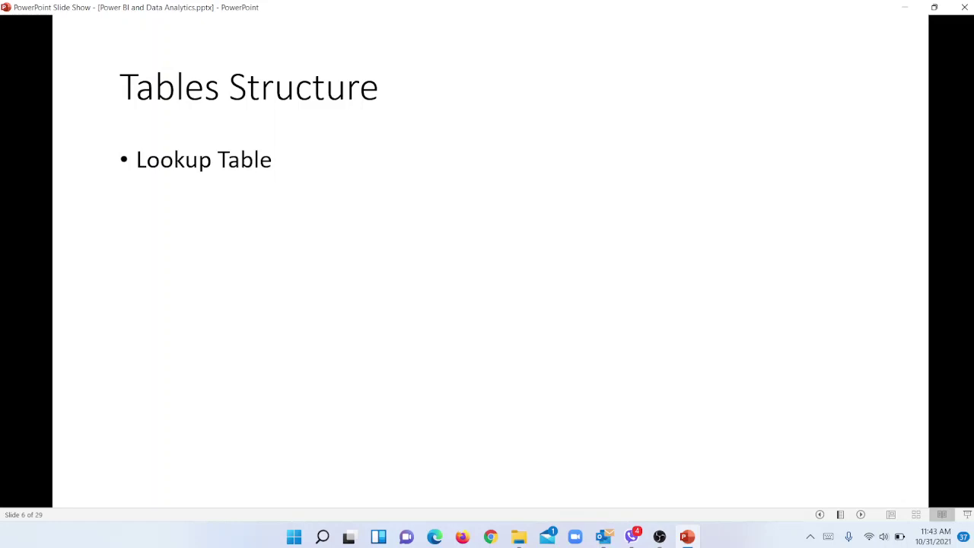
{"action": "key", "text": "Right"}
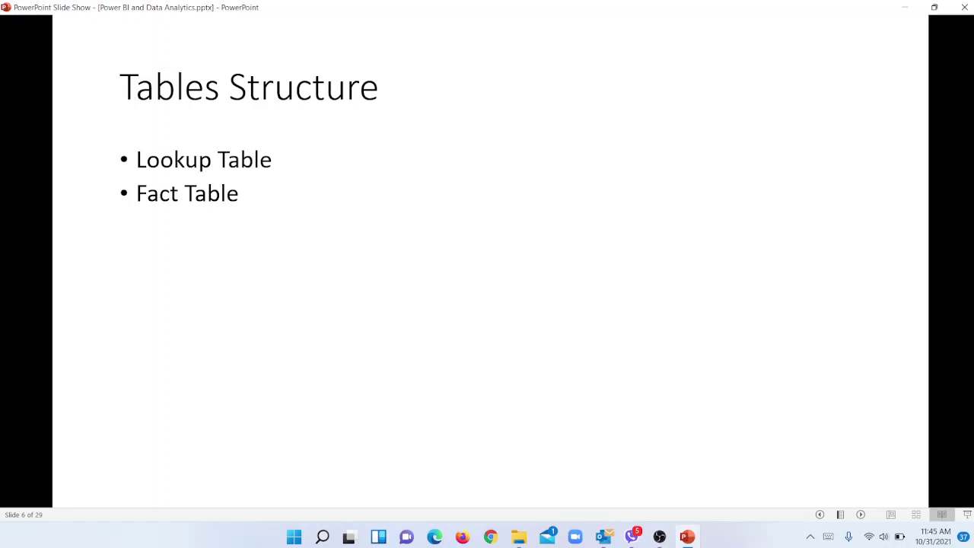
{"action": "key", "text": "Right"}
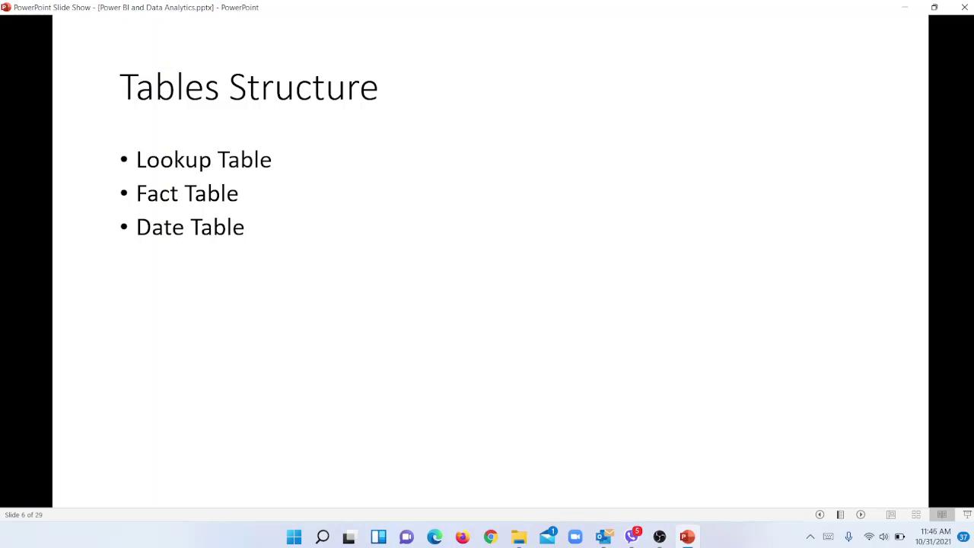
{"action": "key", "text": "Right"}
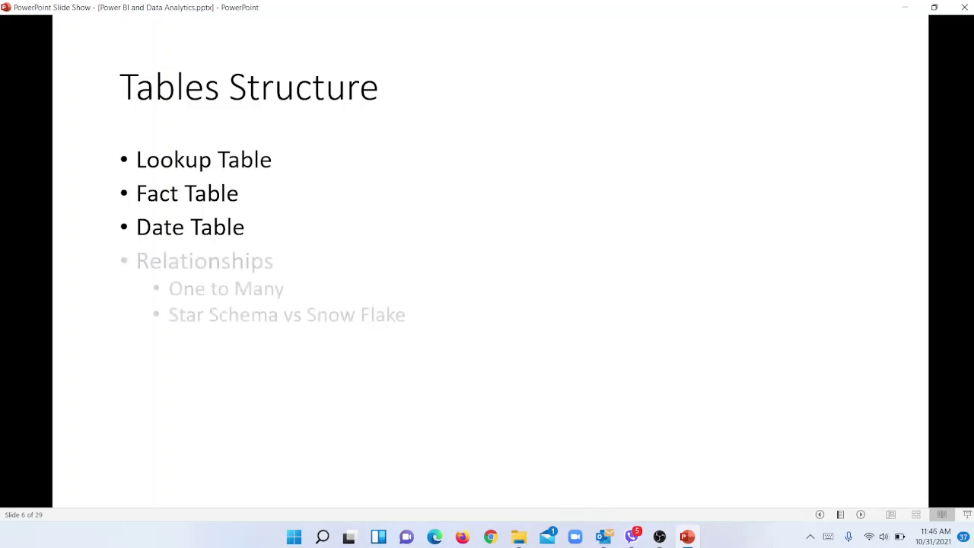
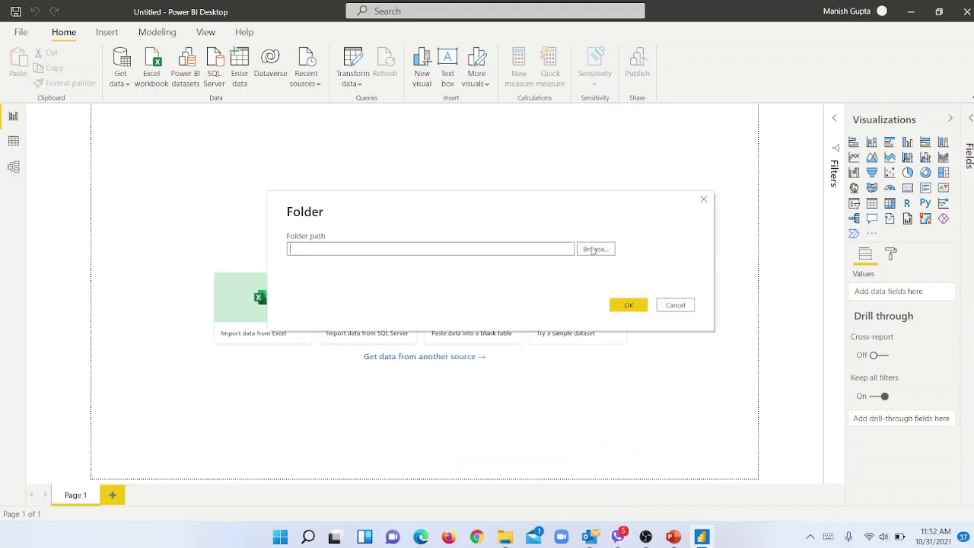
Connect to the Sales_CSV for FolderUpload folder inside Material for PowerBI Class and load its file list for transformation
{"action": "left_click", "coordinate": [596, 251]}
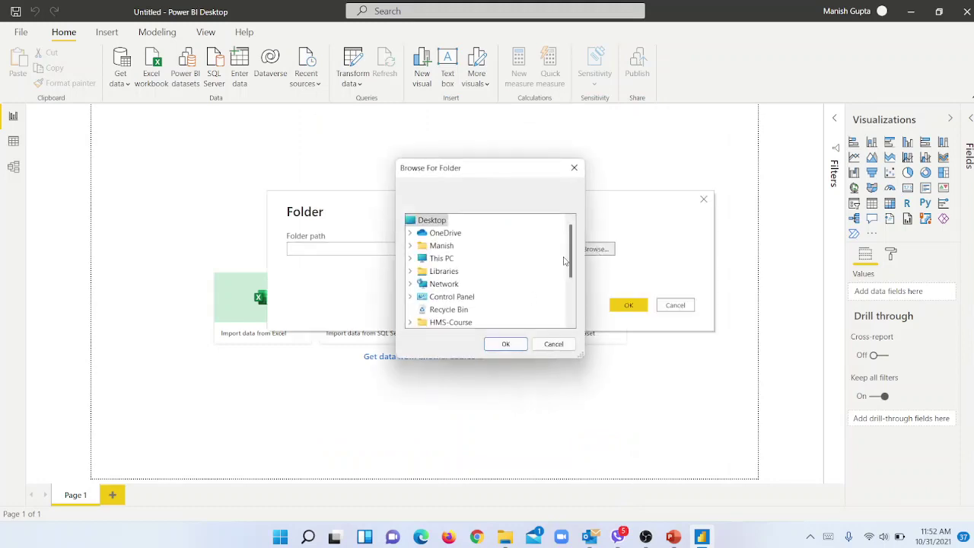
{"action": "left_click_drag", "start_coordinate": [572, 262], "coordinate": [573, 308]}
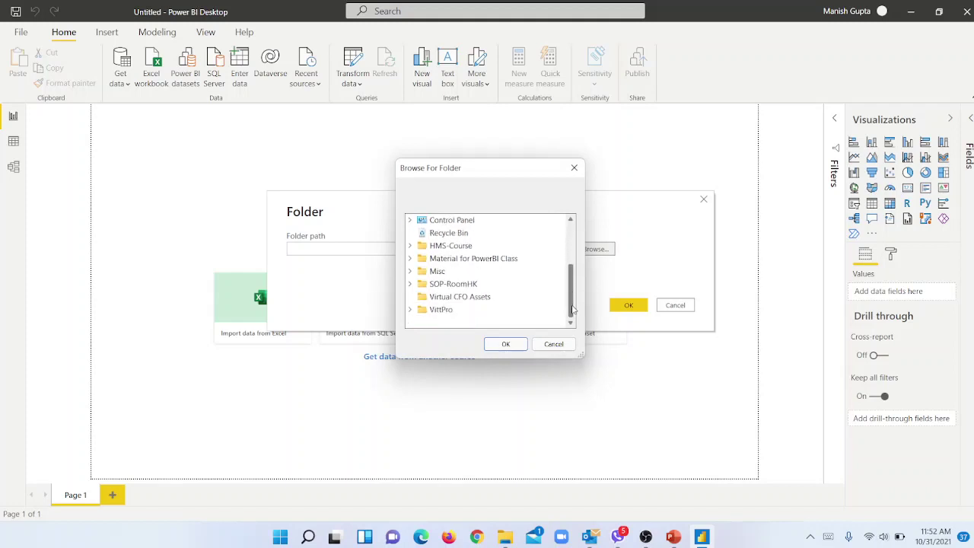
{"action": "double_click", "coordinate": [466, 259]}
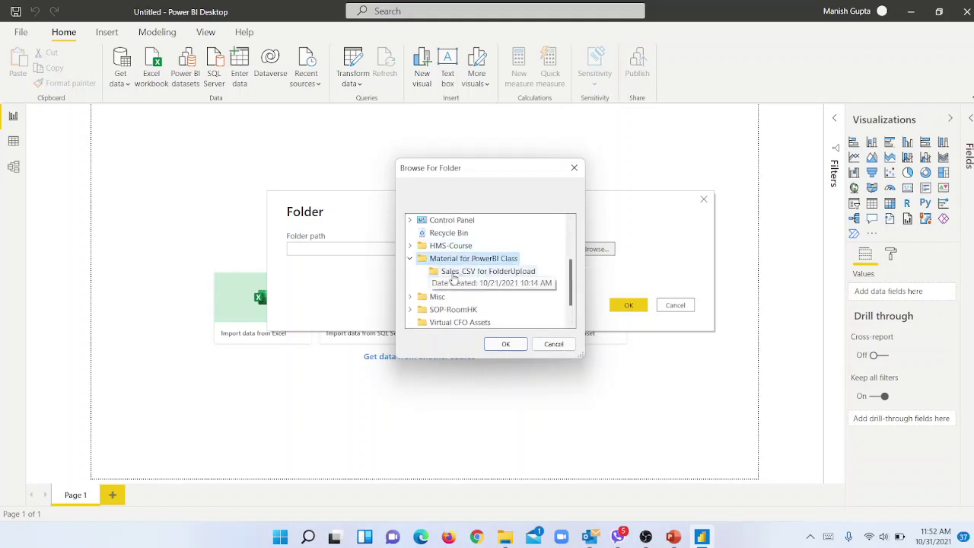
{"action": "left_click", "coordinate": [456, 273]}
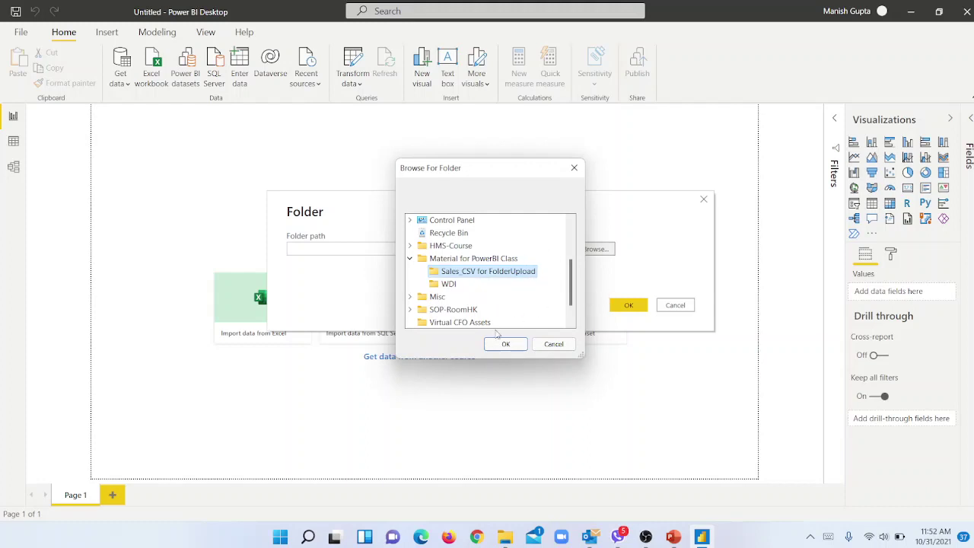
{"action": "left_click", "coordinate": [506, 344]}
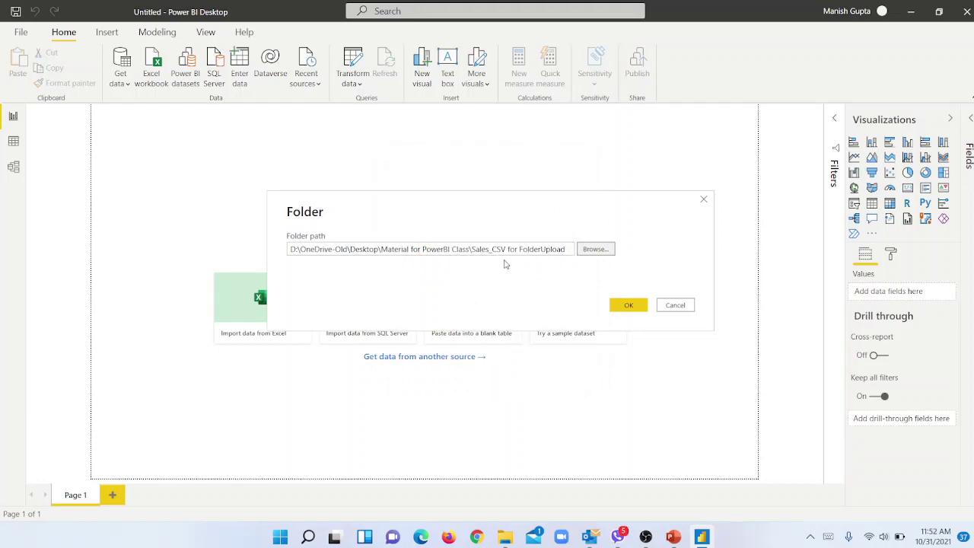
{"action": "left_click", "coordinate": [641, 305]}
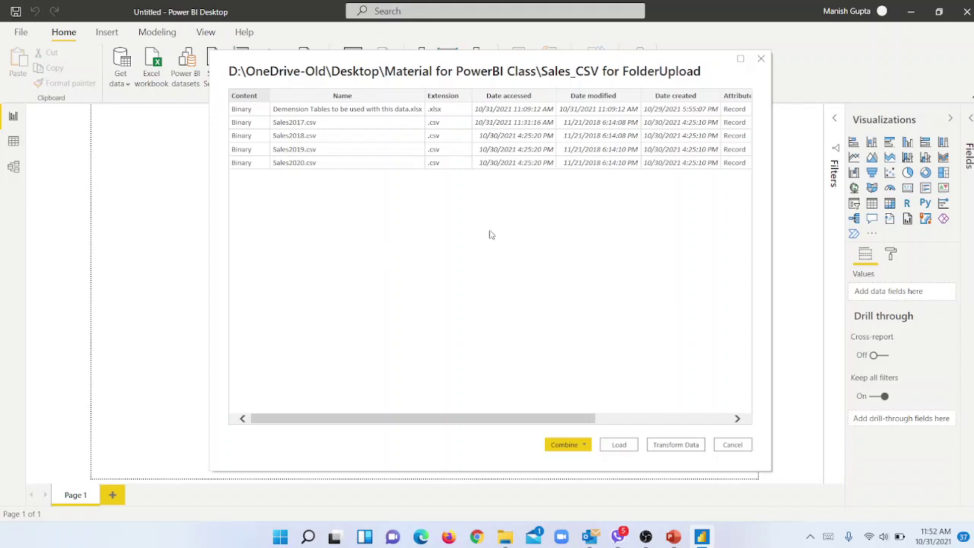
{"action": "left_click", "coordinate": [666, 448]}
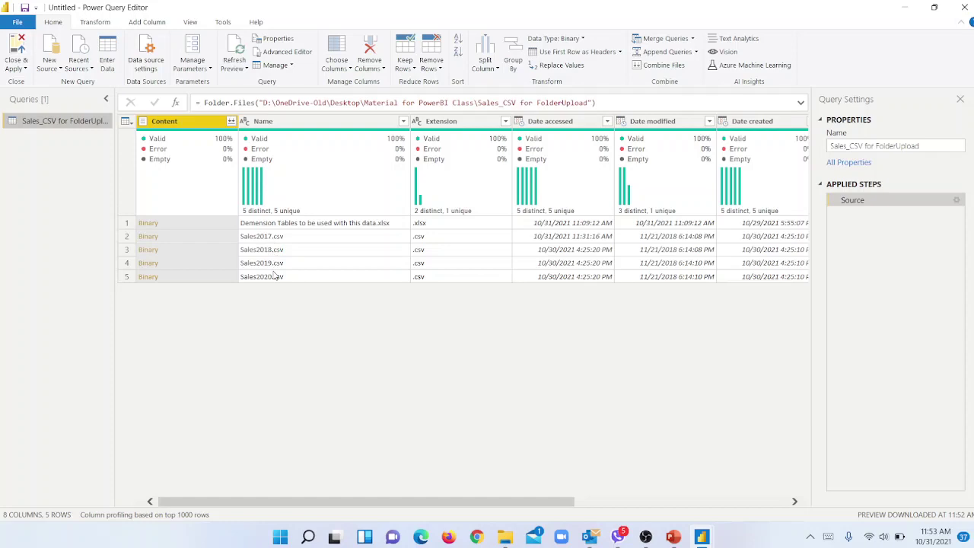
Remove the top 1 row, the Demension Tables workbook, from the folder's file list
{"action": "left_click", "coordinate": [274, 226]}
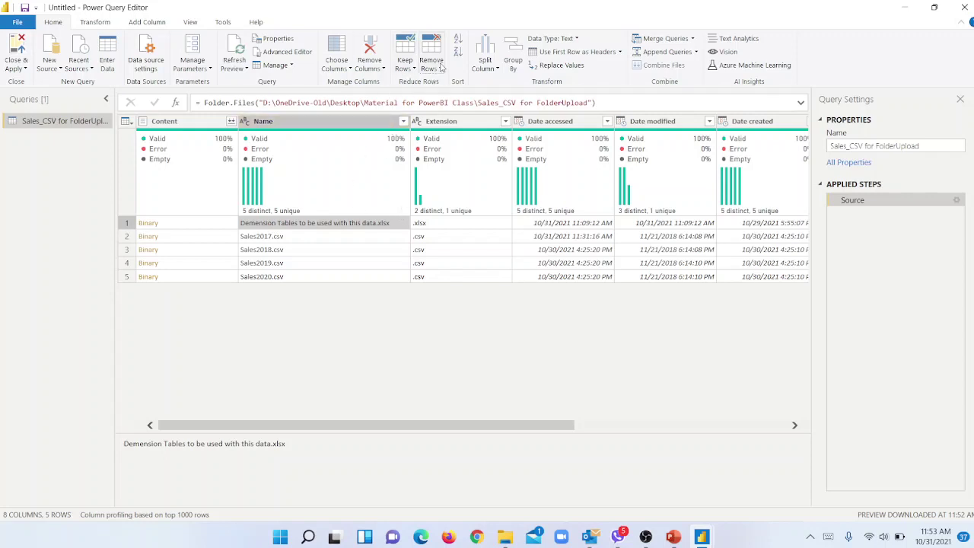
{"action": "left_click", "coordinate": [409, 69]}
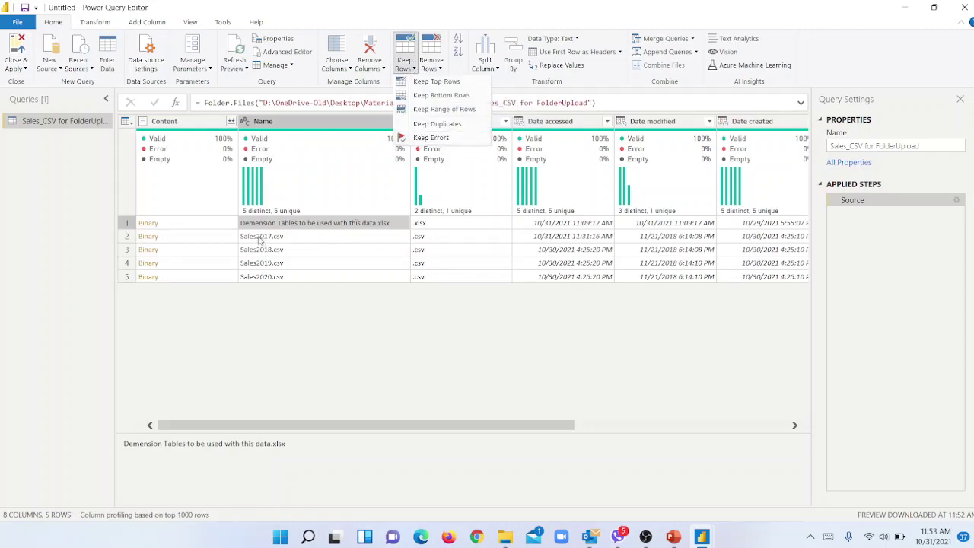
{"action": "double_click", "coordinate": [397, 5]}
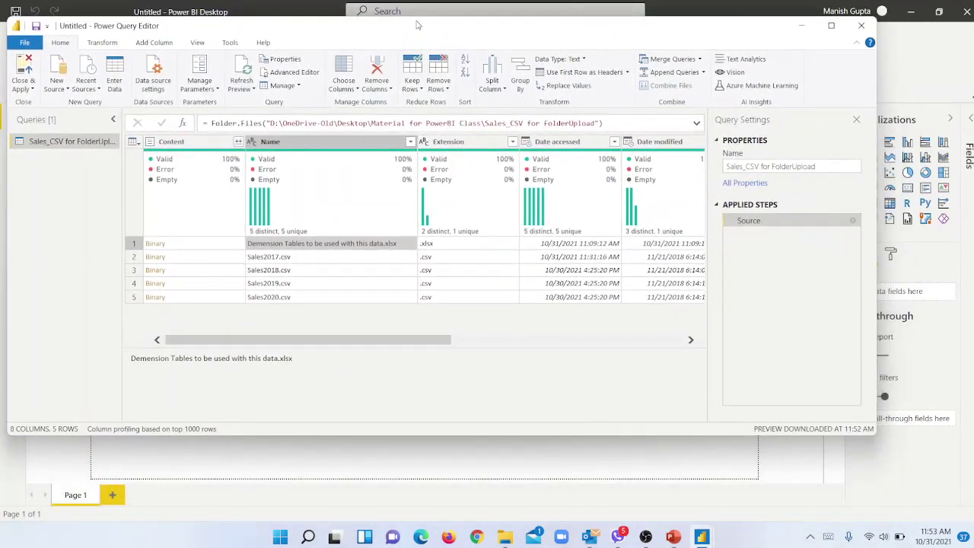
{"action": "double_click", "coordinate": [554, 26]}
{"action": "left_click", "coordinate": [437, 69]}
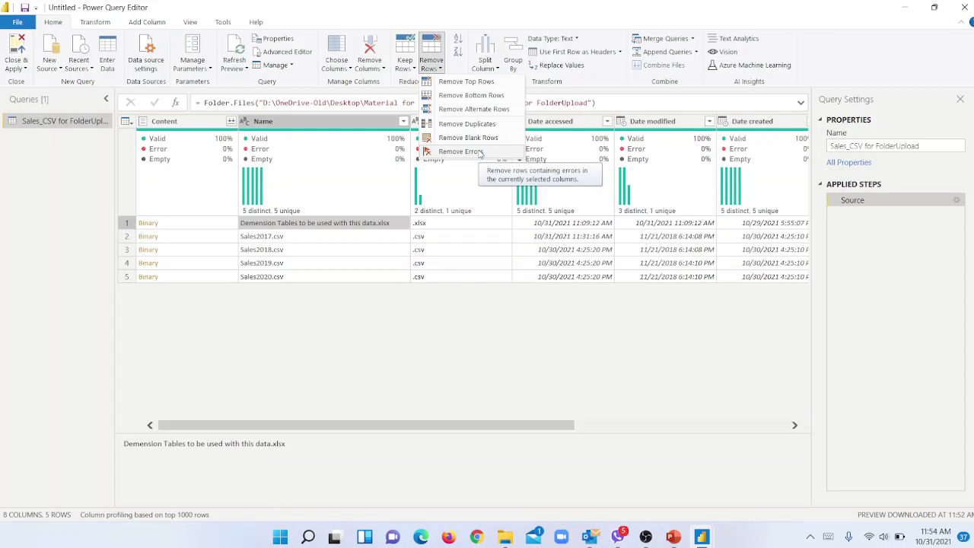
{"action": "left_click", "coordinate": [459, 82]}
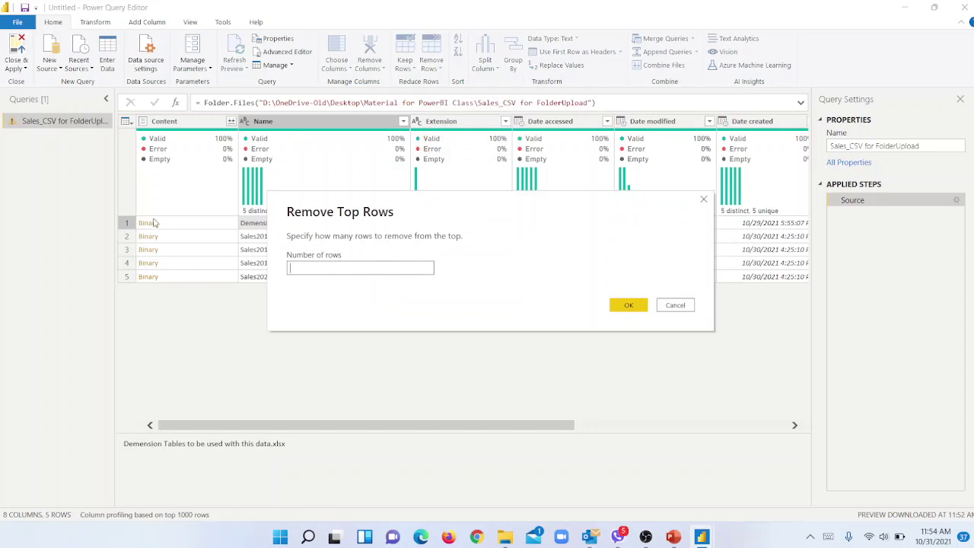
{"action": "type", "text": "1"}
{"action": "left_click", "coordinate": [626, 304]}
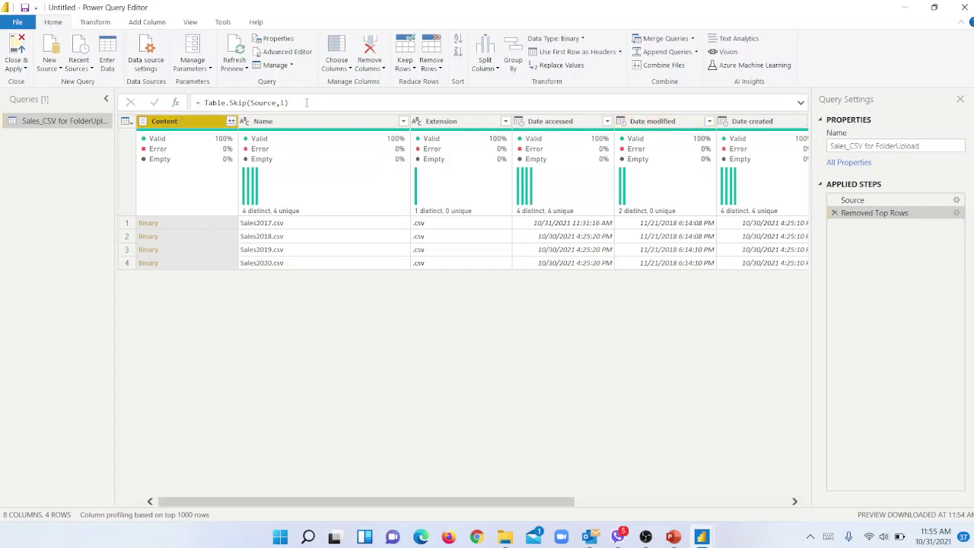
Remove the Name column from the folder's file list
{"action": "mouse_move", "coordinate": [354, 148]}
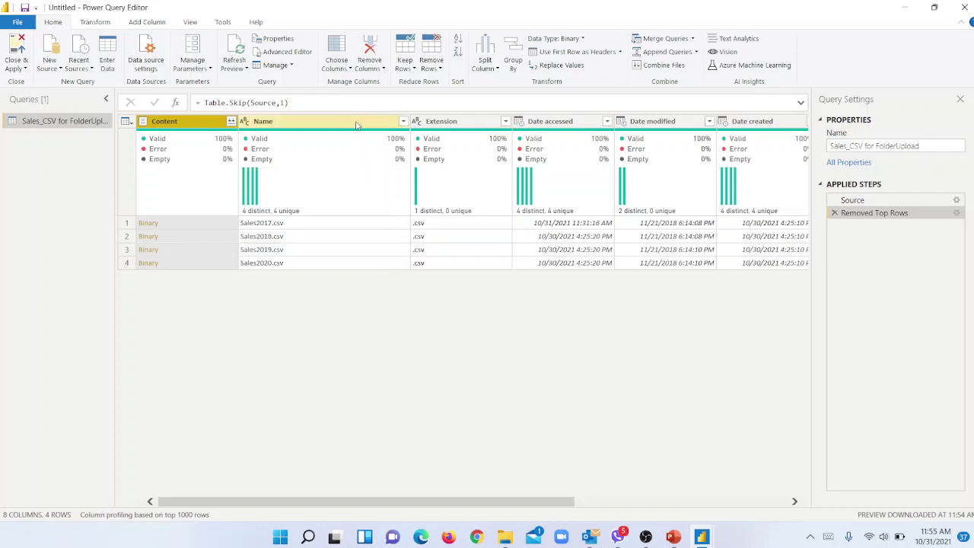
{"action": "left_click", "coordinate": [356, 124]}
{"action": "left_click", "coordinate": [382, 69]}
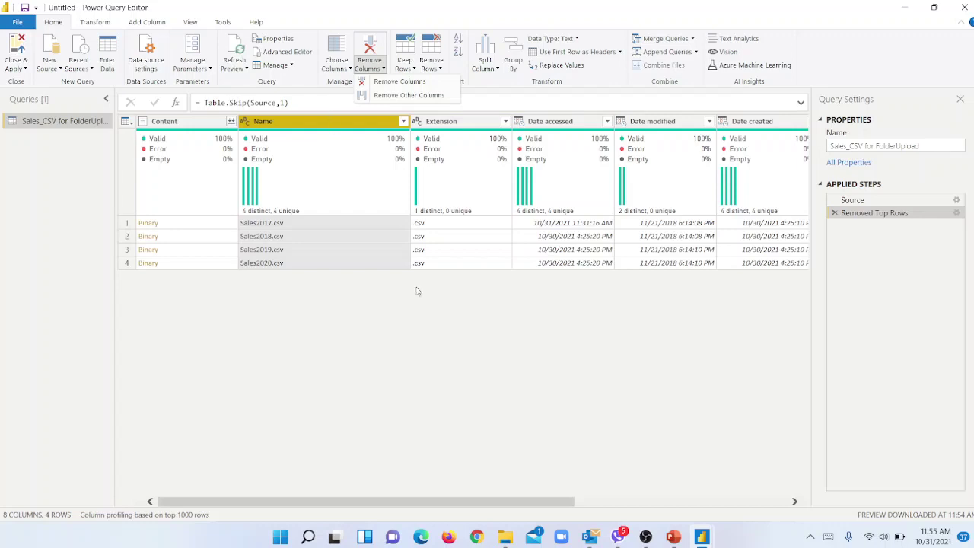
{"action": "left_click", "coordinate": [177, 130]}
{"action": "left_click", "coordinate": [176, 125]}
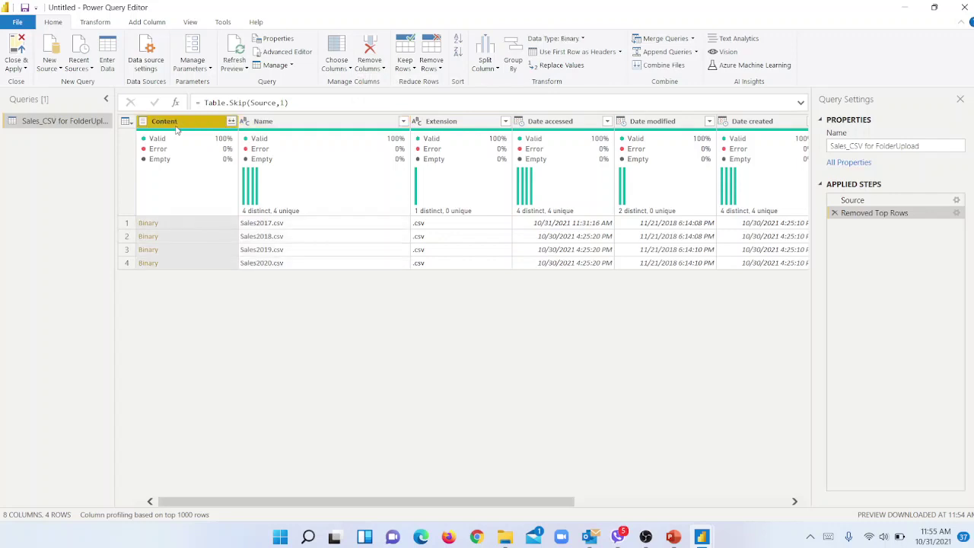
{"action": "left_click", "coordinate": [370, 69]}
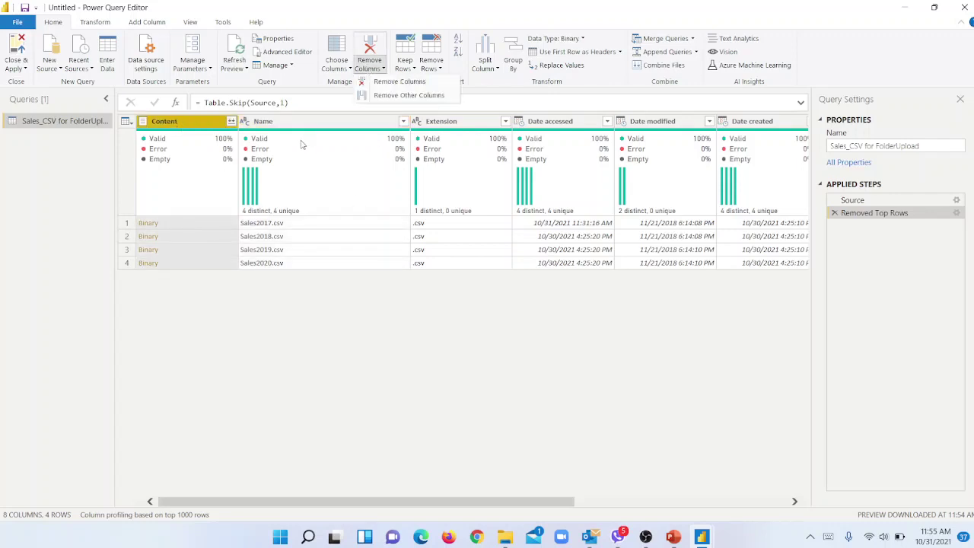
{"action": "left_click", "coordinate": [368, 120]}
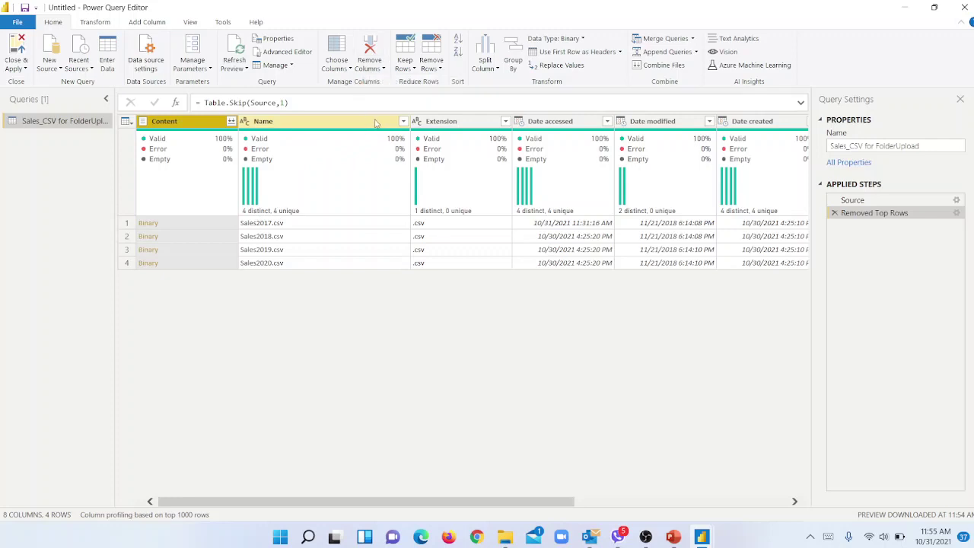
{"action": "left_click", "coordinate": [375, 123]}
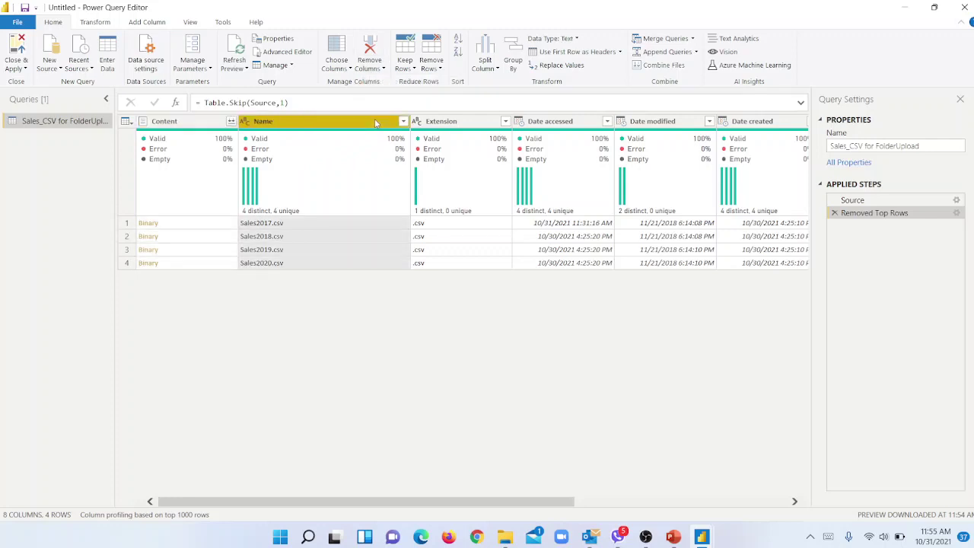
{"action": "left_click", "coordinate": [379, 69]}
{"action": "left_click", "coordinate": [388, 83]}
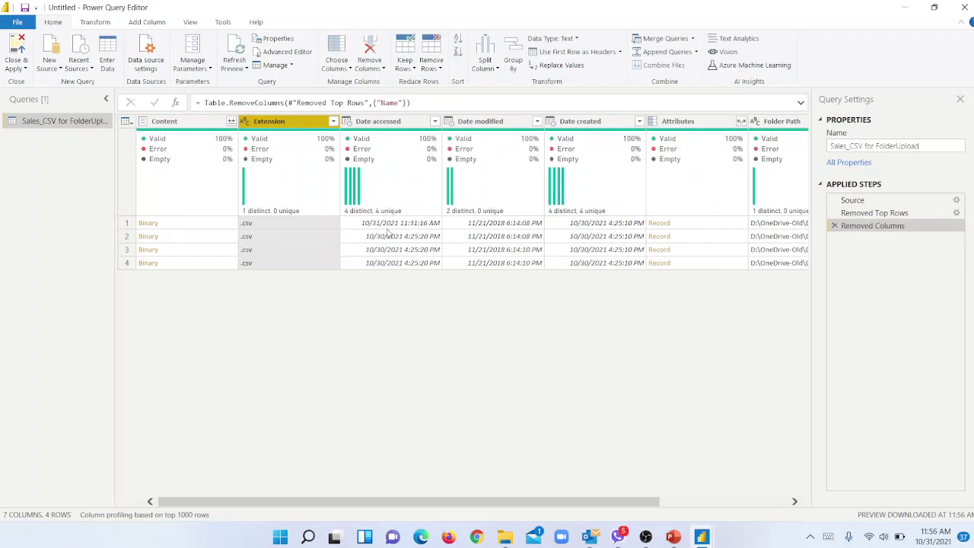
Remove the Extension, Date accessed and Date modified columns together from the file list
{"action": "left_click", "coordinate": [393, 125], "text": "ctrl"}
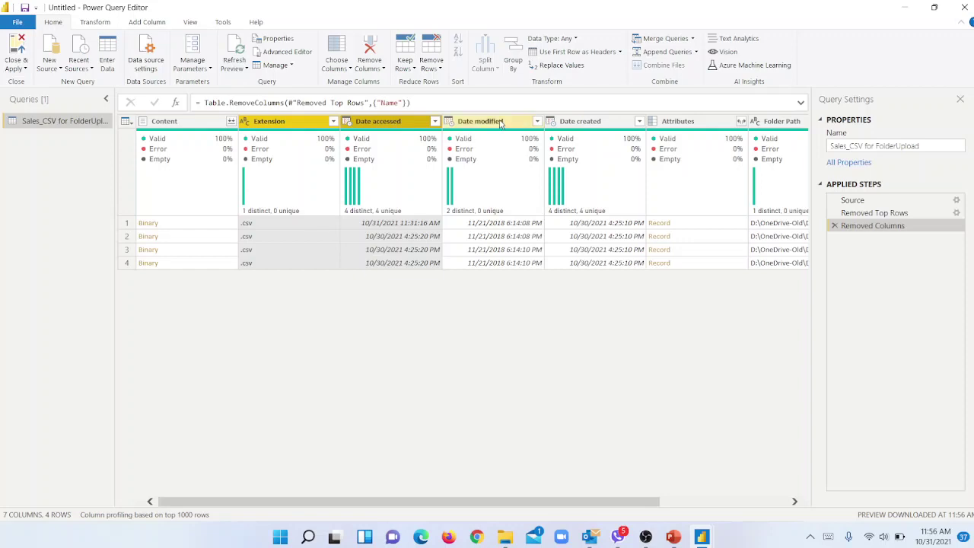
{"action": "left_click", "coordinate": [501, 124], "text": "ctrl"}
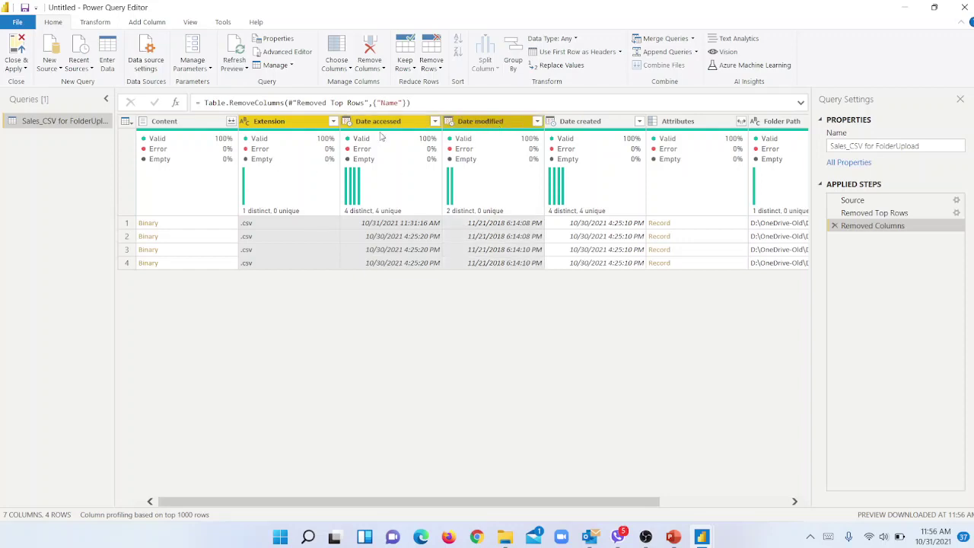
{"action": "left_click", "coordinate": [369, 69]}
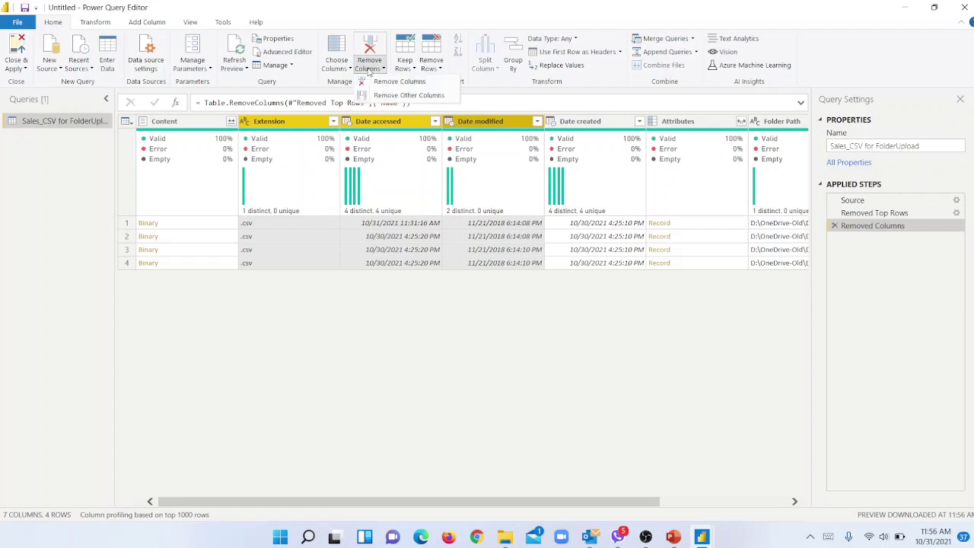
{"action": "left_click", "coordinate": [381, 83]}
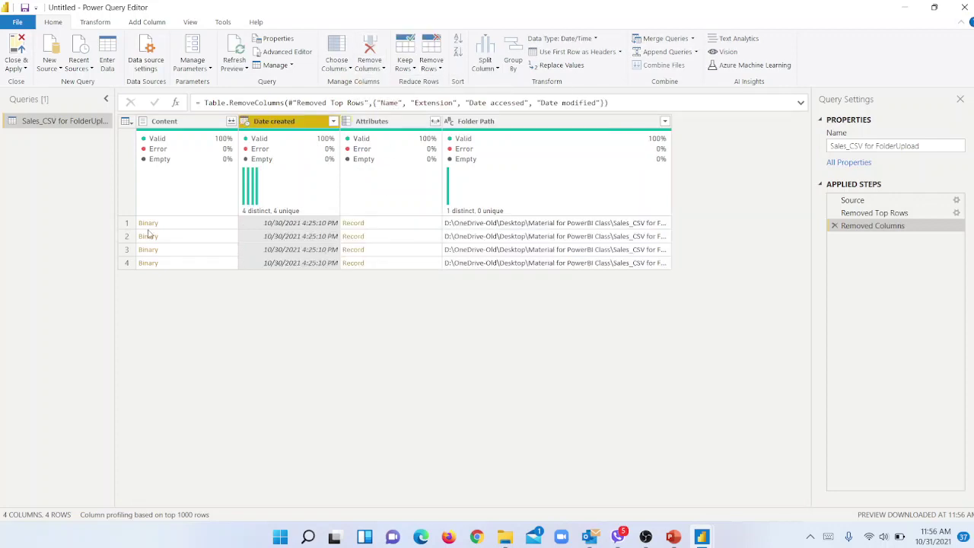
Keep only the Content column by removing all other columns from the query
{"action": "left_click", "coordinate": [181, 123]}
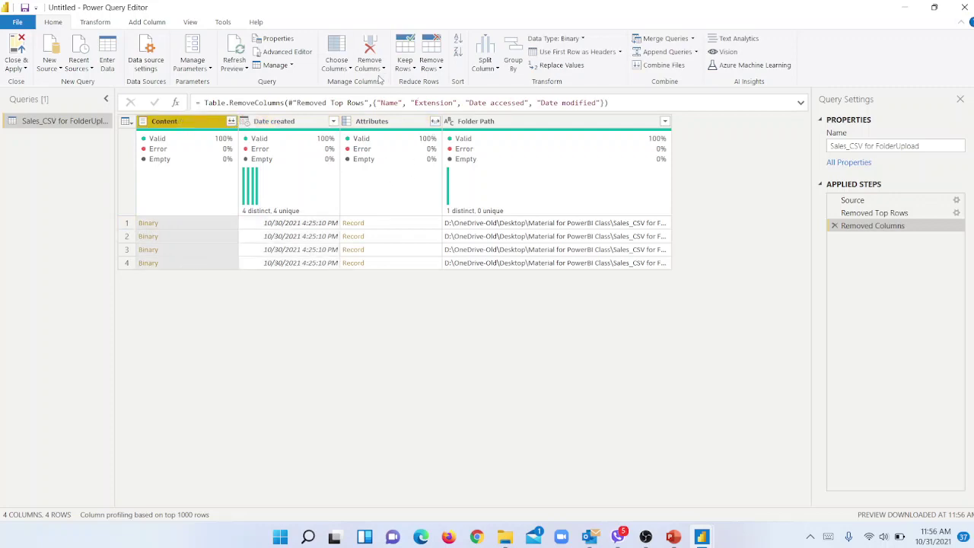
{"action": "left_click", "coordinate": [379, 70]}
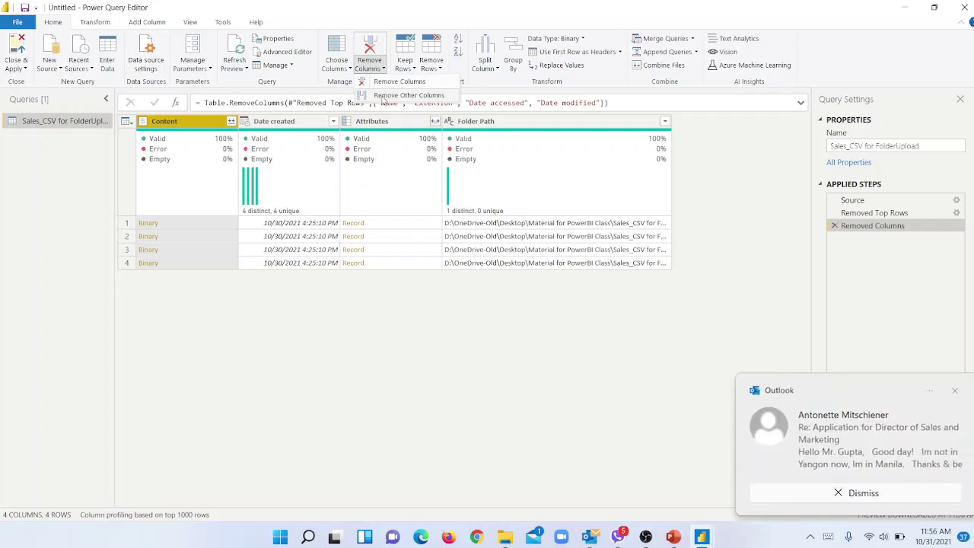
{"action": "left_click", "coordinate": [383, 96]}
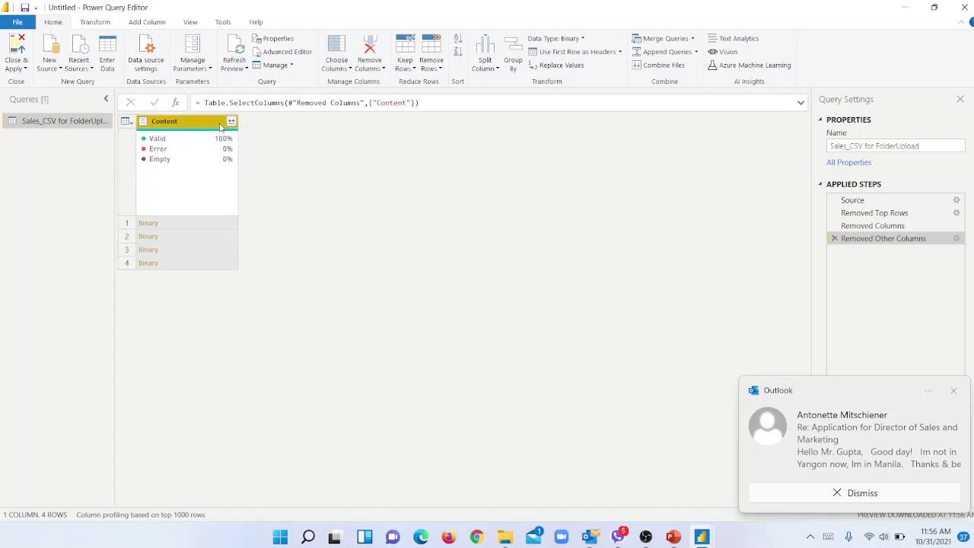
Combine the binary files in the Content column, using the first file as the sample and a comma delimiter
{"action": "mouse_move", "coordinate": [228, 161]}
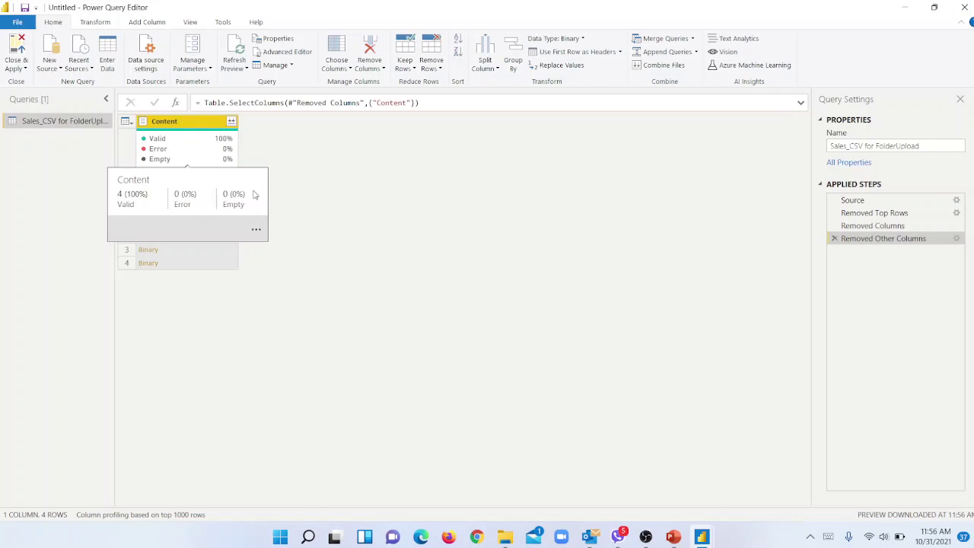
{"action": "left_click", "coordinate": [231, 123]}
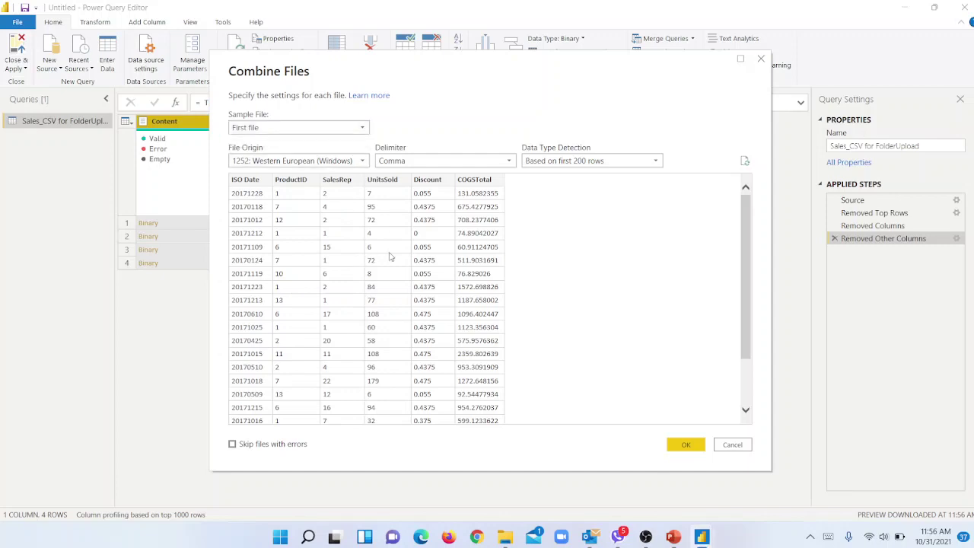
{"action": "left_click", "coordinate": [687, 446]}
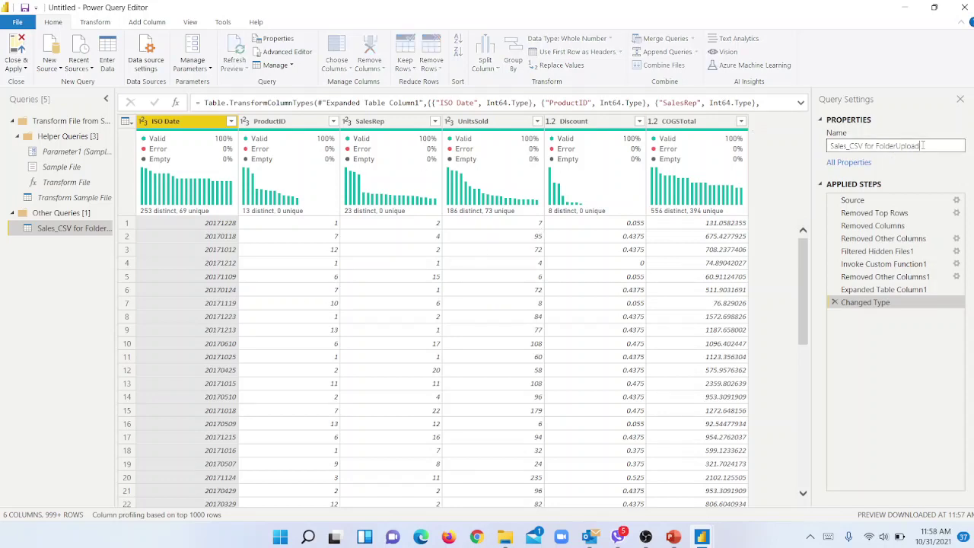
Rename the combined Sales_CSV for FolderUpload query as fSales
{"action": "left_click_drag", "start_coordinate": [927, 146], "coordinate": [817, 149]}
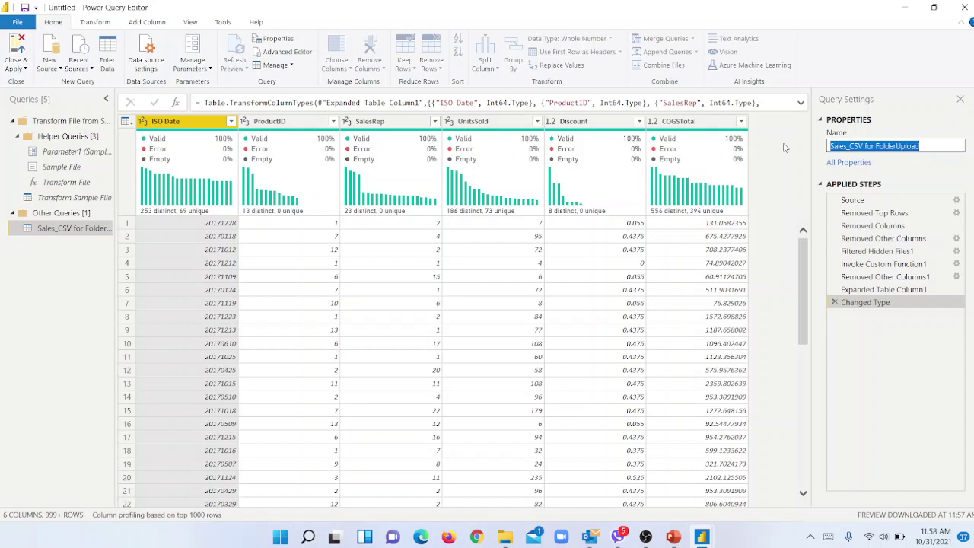
{"action": "type", "text": "fact"}
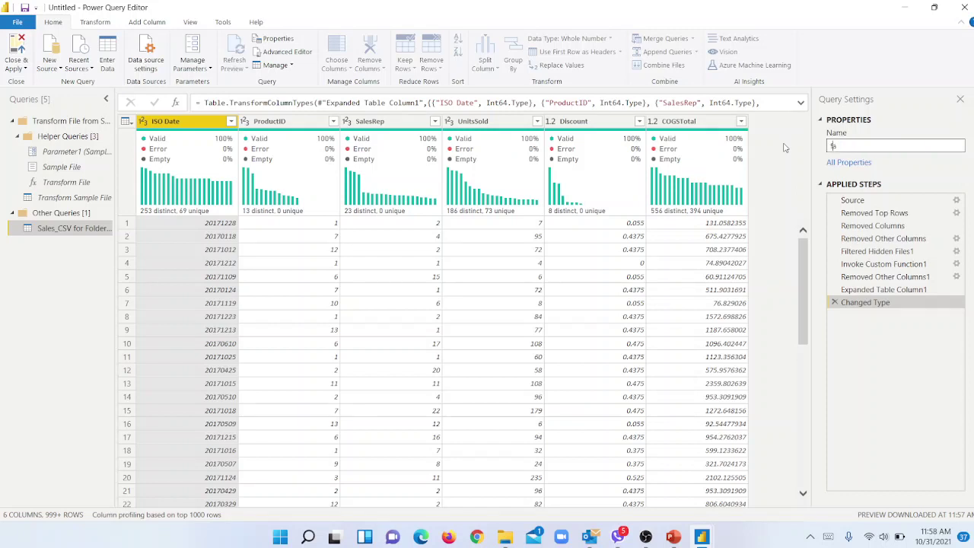
{"action": "type", "text": "_sales"}
{"action": "key", "text": "BackSpace"}
{"action": "key", "text": "BackSpace"}
{"action": "key", "text": "BackSpace"}
{"action": "key", "text": "BackSpace"}
{"action": "key", "text": "BackSpace"}
{"action": "key", "text": "BackSpace"}
{"action": "key", "text": "BackSpace"}
{"action": "key", "text": "BackSpace"}
{"action": "key", "text": "BackSpace"}
{"action": "type", "text": "fSales"}
{"action": "key", "text": "Return"}
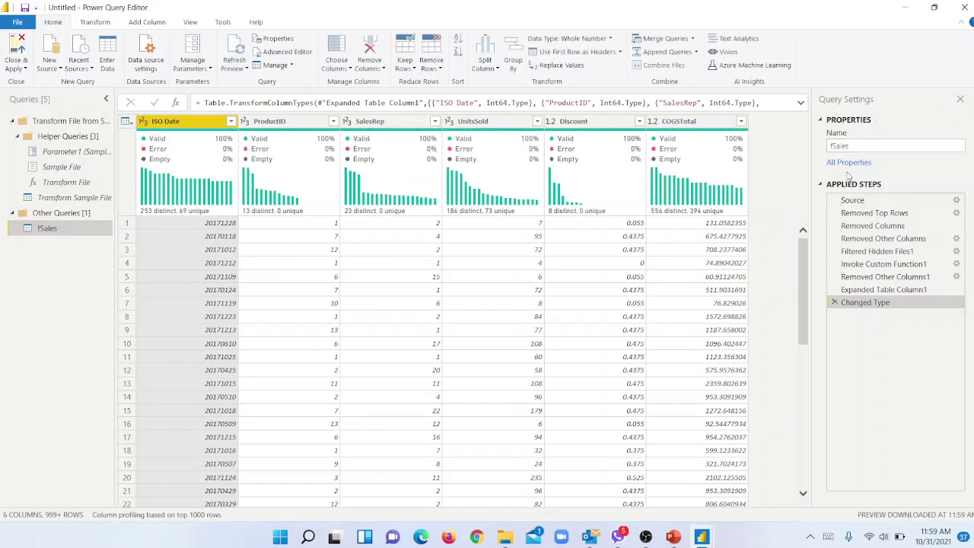
Examine the columns offered for keeping in the fSales query's Choose Columns dialog, without changing the selection
{"action": "left_click", "coordinate": [302, 241]}
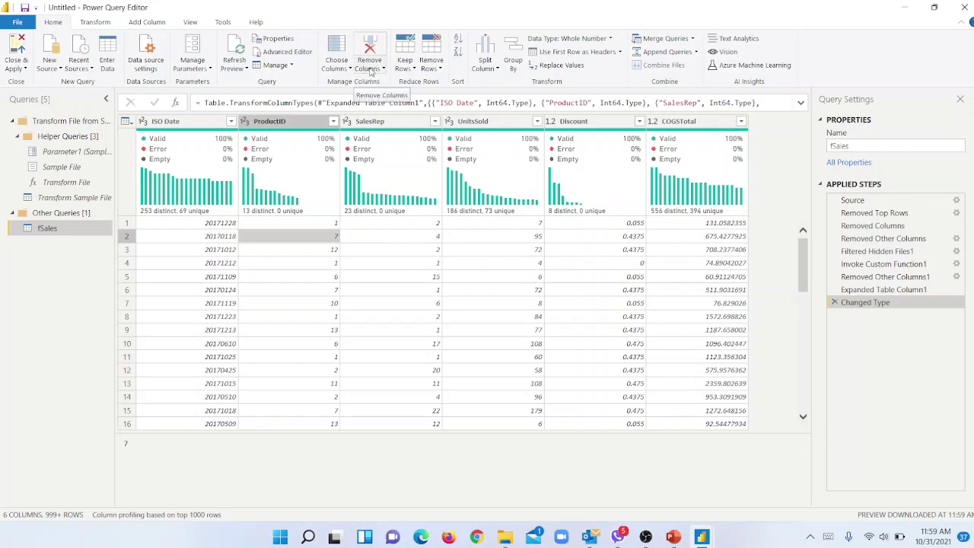
{"action": "left_click", "coordinate": [334, 68]}
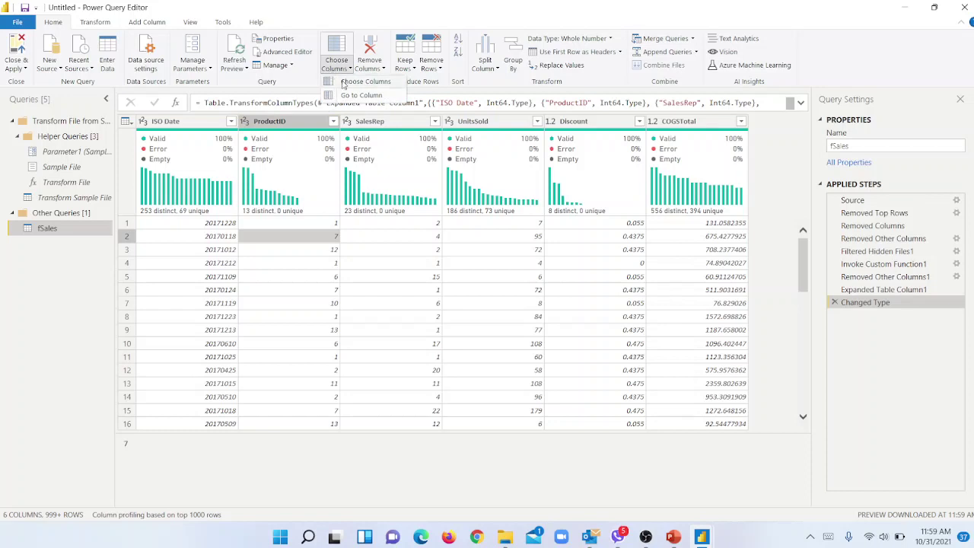
{"action": "left_click", "coordinate": [362, 81]}
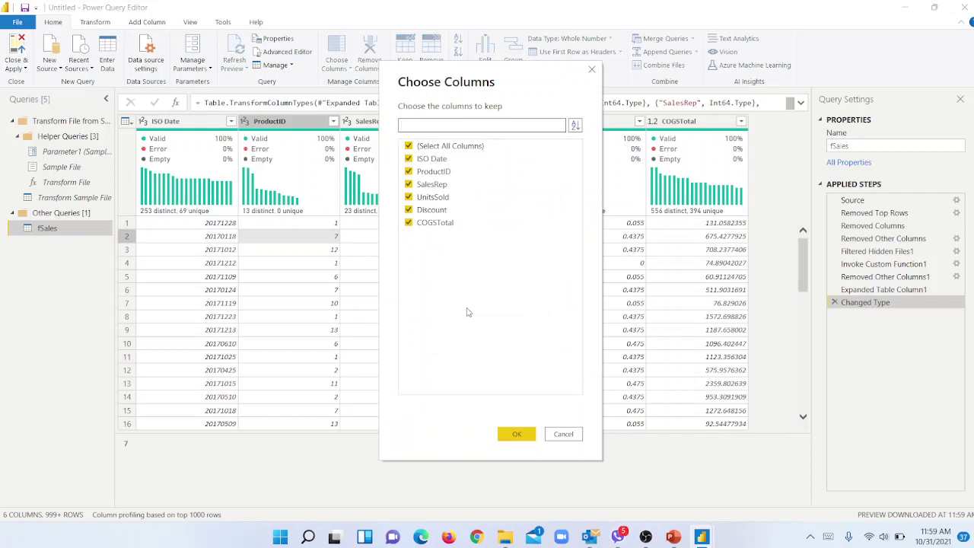
{"action": "left_click", "coordinate": [563, 434]}
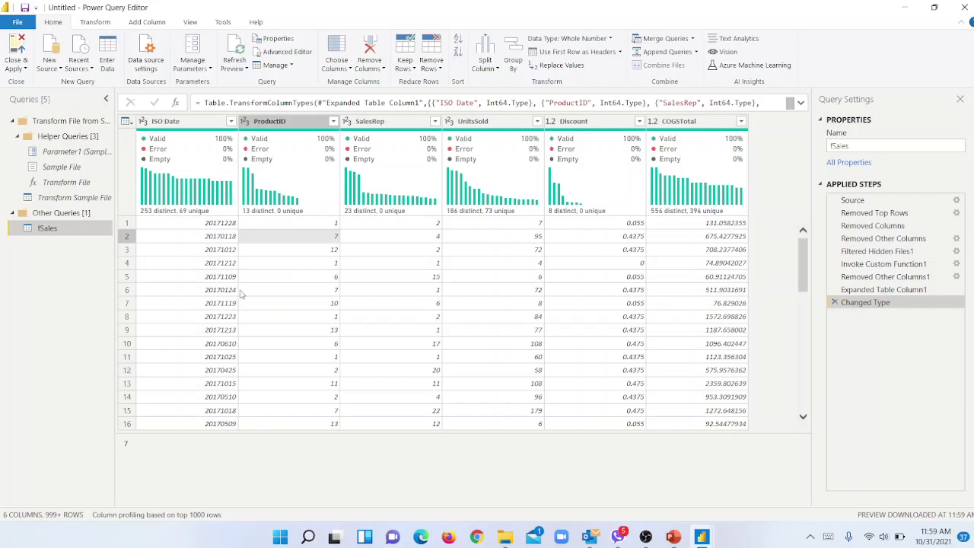
{"action": "mouse_move", "coordinate": [273, 200]}
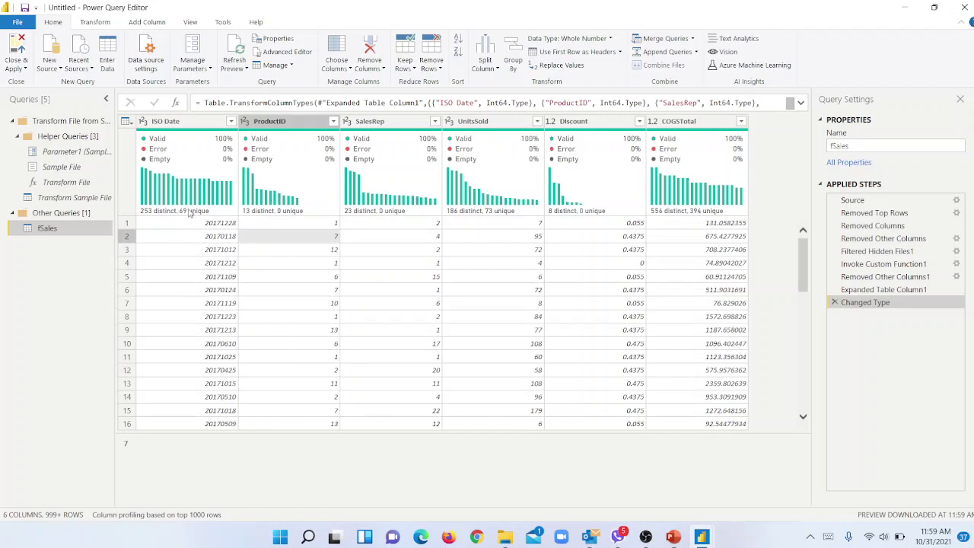
Rename the ISO Date column of the fSales query as TransactionDate
{"action": "left_click", "coordinate": [175, 122]}
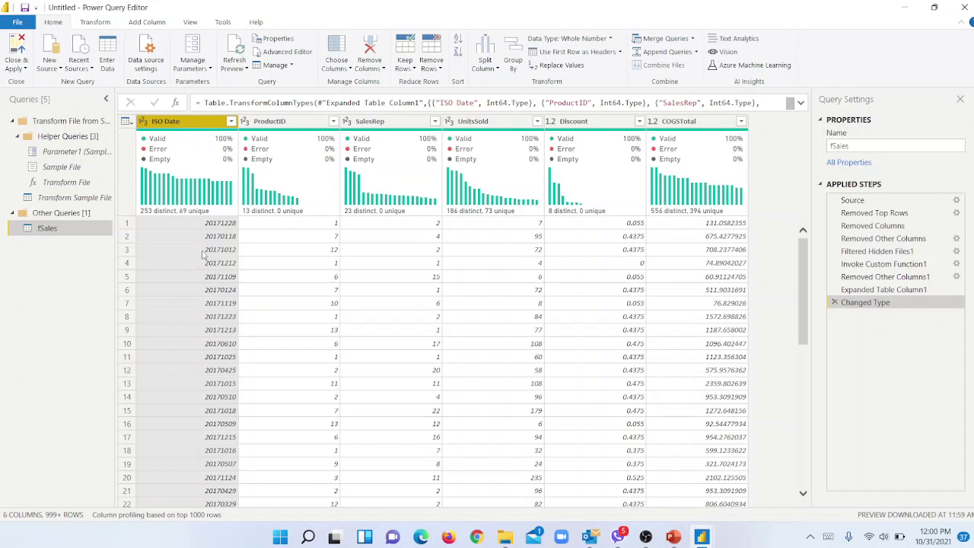
{"action": "right_click", "coordinate": [182, 126]}
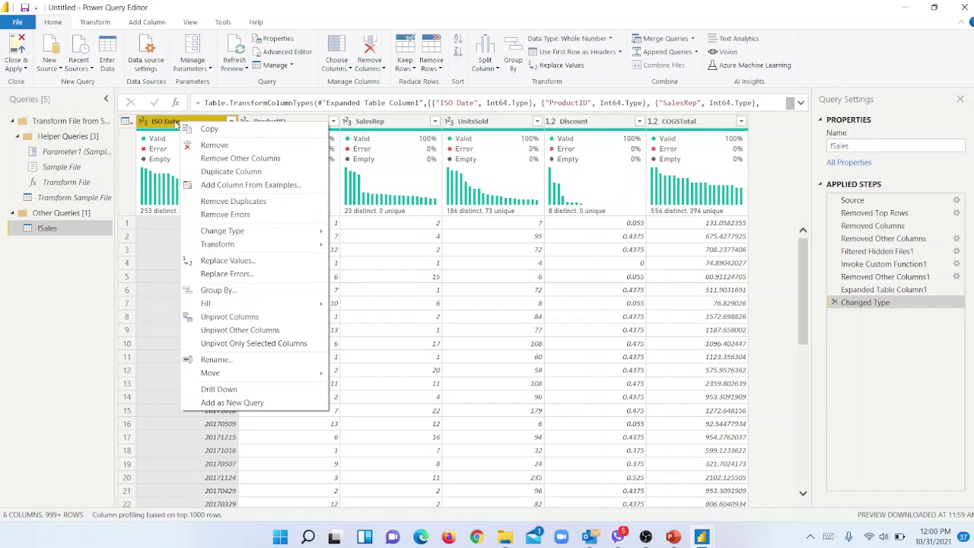
{"action": "left_click", "coordinate": [181, 126]}
{"action": "double_click", "coordinate": [210, 122]}
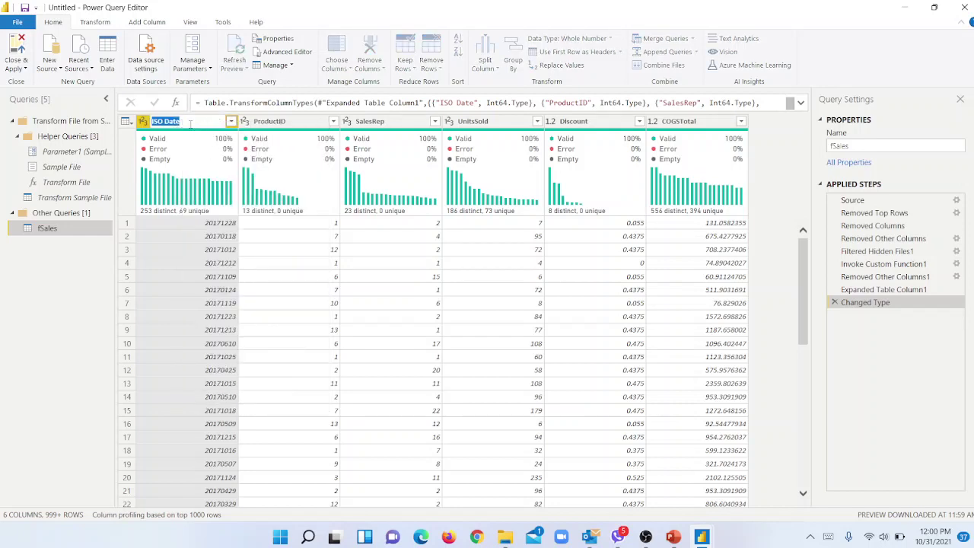
{"action": "type", "text": "Trasa"}
{"action": "key", "text": "BackSpace"}
{"action": "key", "text": "BackSpace"}
{"action": "type", "text": "nsactionI"}
{"action": "type", "text": "ate"}
{"action": "key", "text": "Return"}
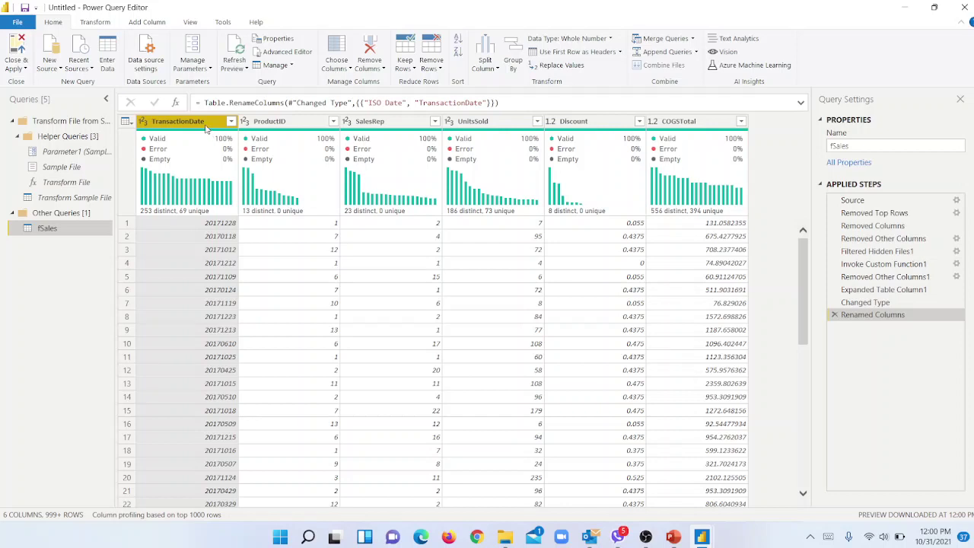
{"action": "right_click", "coordinate": [200, 125]}
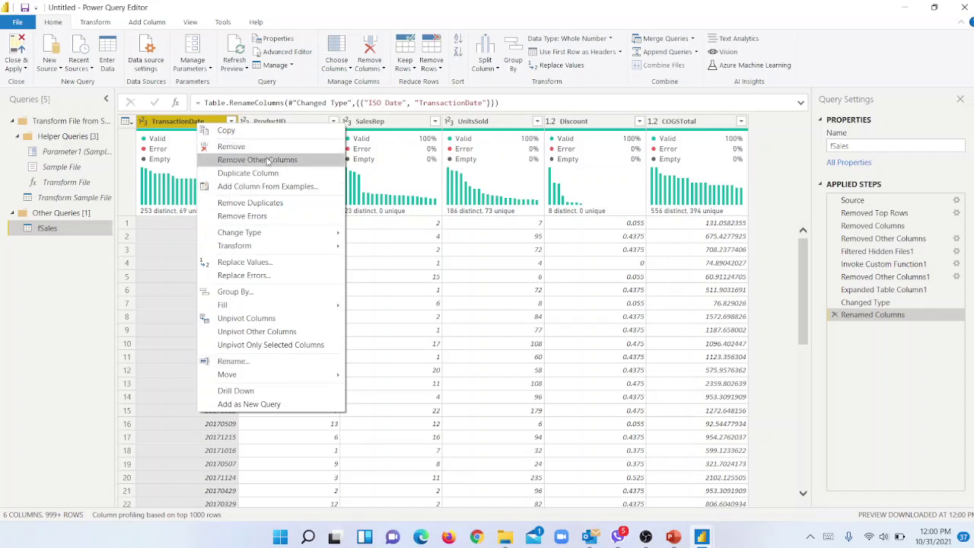
{"action": "left_click", "coordinate": [376, 242]}
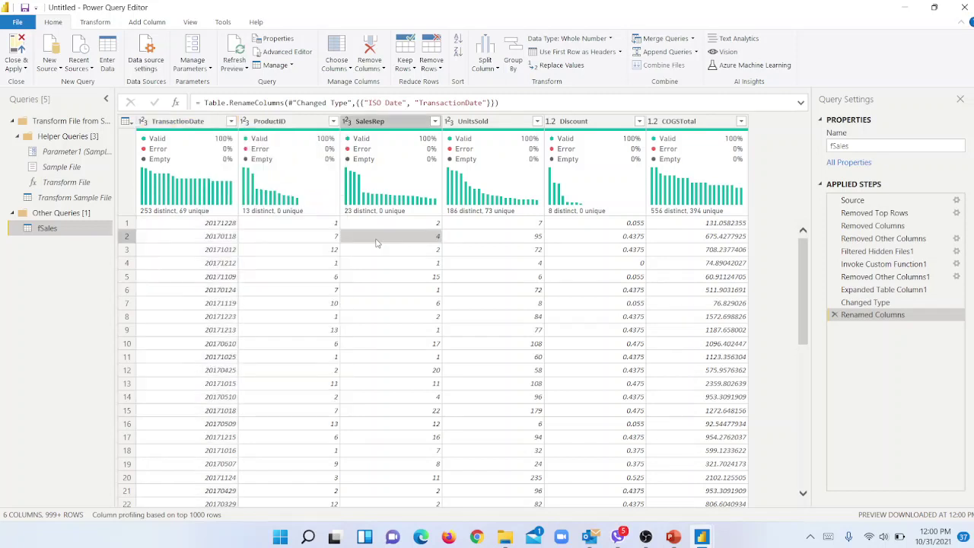
{"action": "left_click", "coordinate": [193, 280]}
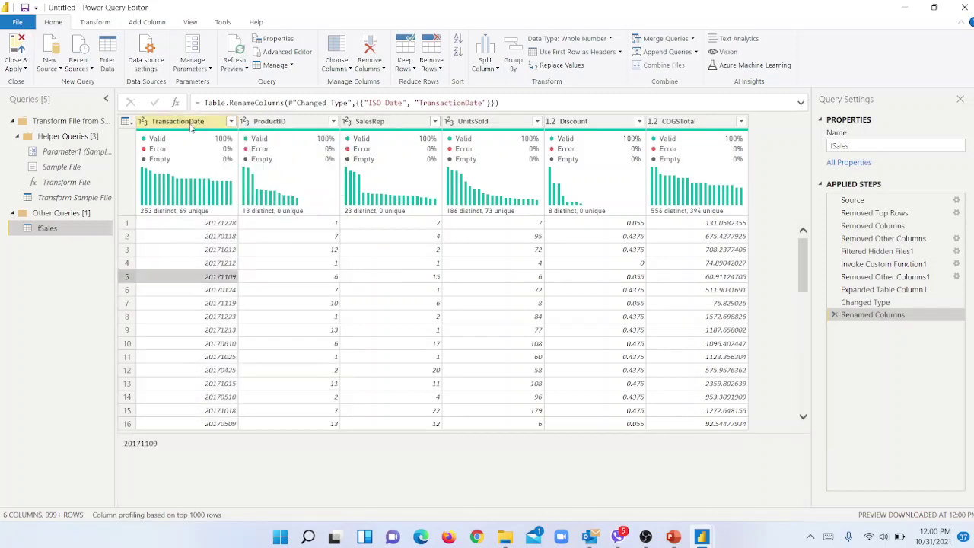
Try to change the TransactionDate column's data type directly to Date, and delete that type conversion from the applied steps
{"action": "left_click", "coordinate": [195, 127]}
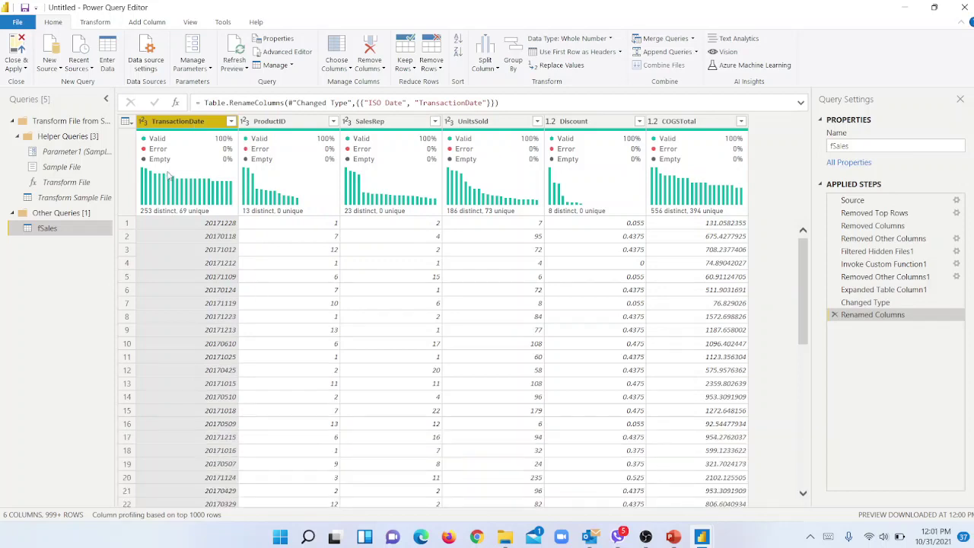
{"action": "mouse_move", "coordinate": [152, 133]}
{"action": "left_click", "coordinate": [143, 122]}
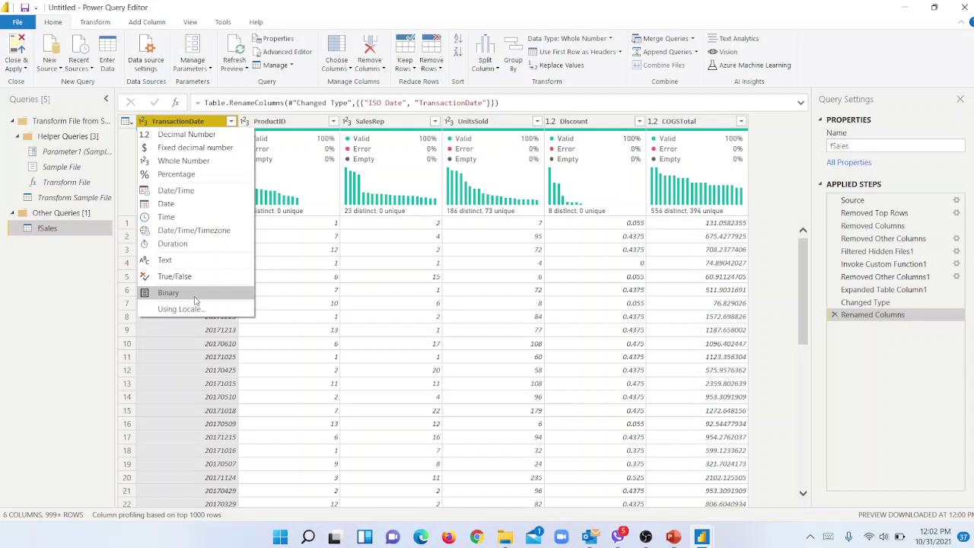
{"action": "left_click", "coordinate": [184, 204]}
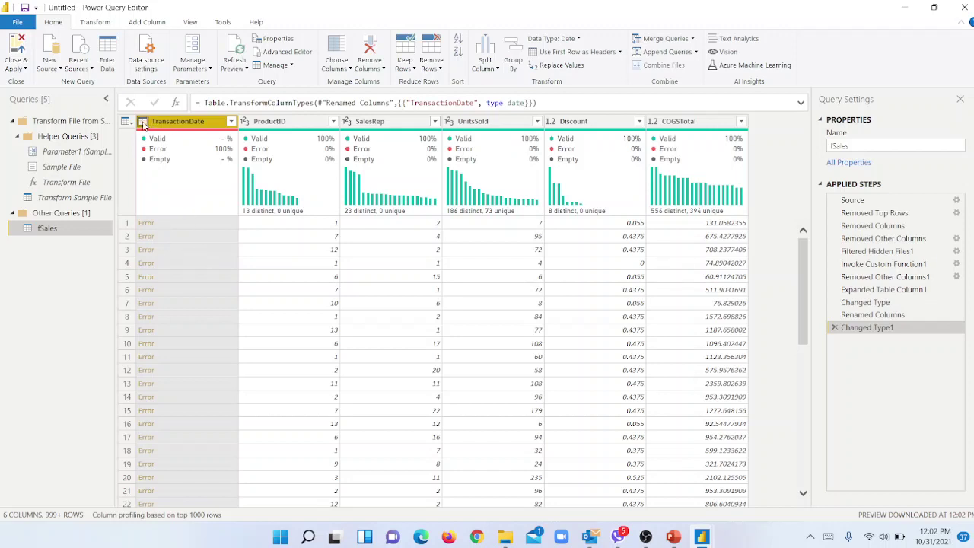
{"action": "left_click", "coordinate": [143, 124]}
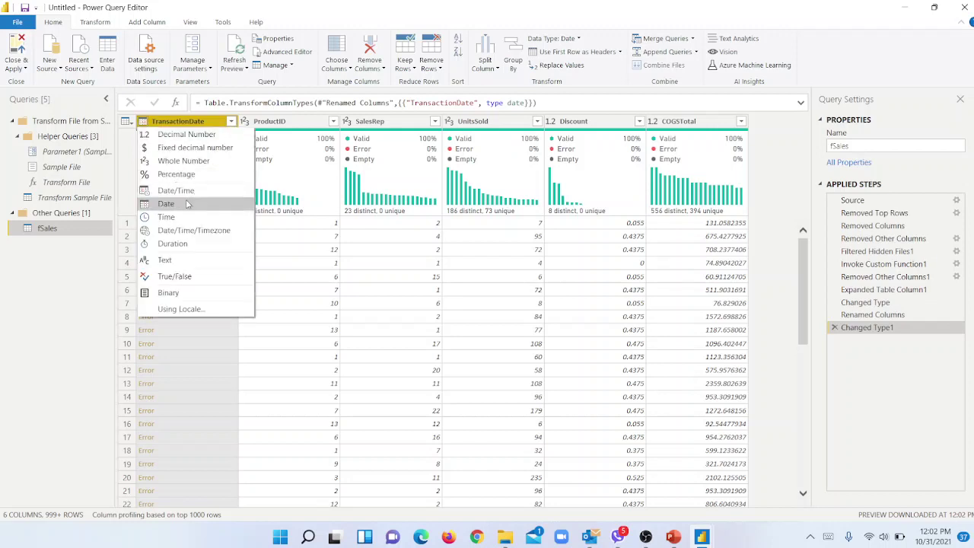
{"action": "left_click", "coordinate": [953, 424]}
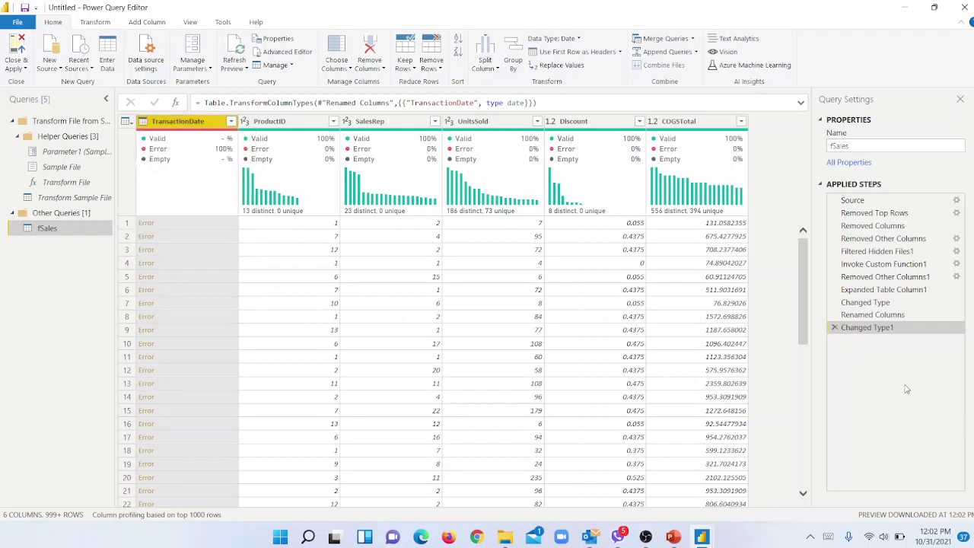
{"action": "left_click", "coordinate": [833, 329]}
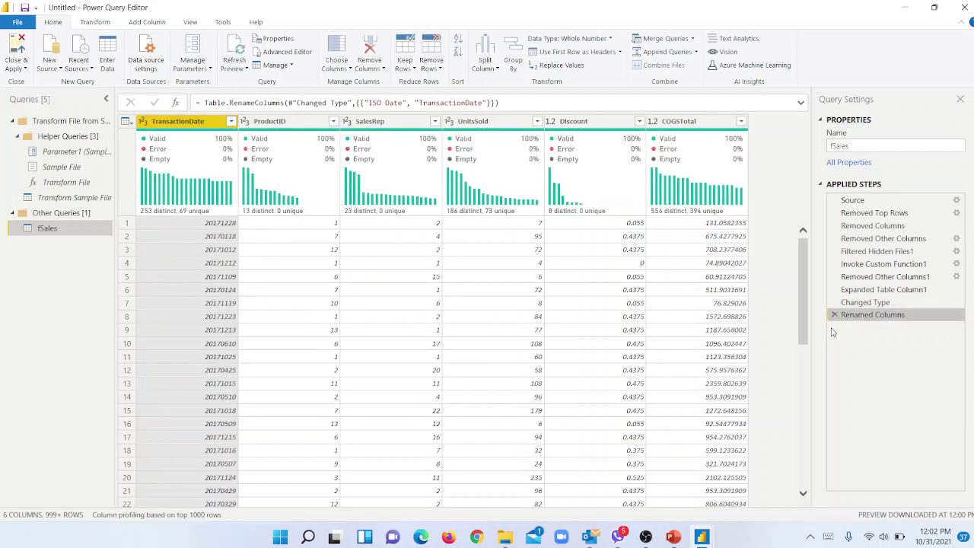
Change the TransactionDate column's data type to Decimal Number
{"action": "left_click", "coordinate": [145, 123]}
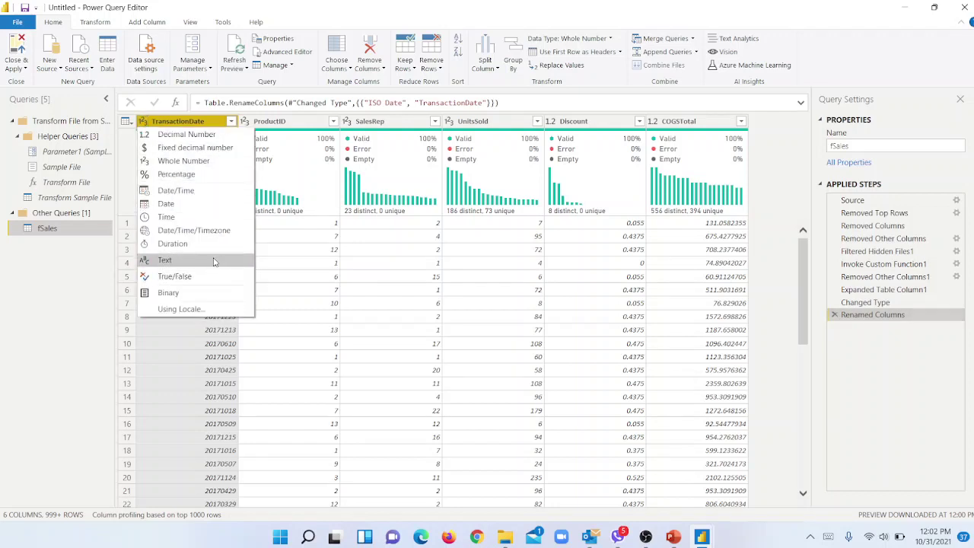
{"action": "left_click", "coordinate": [186, 134]}
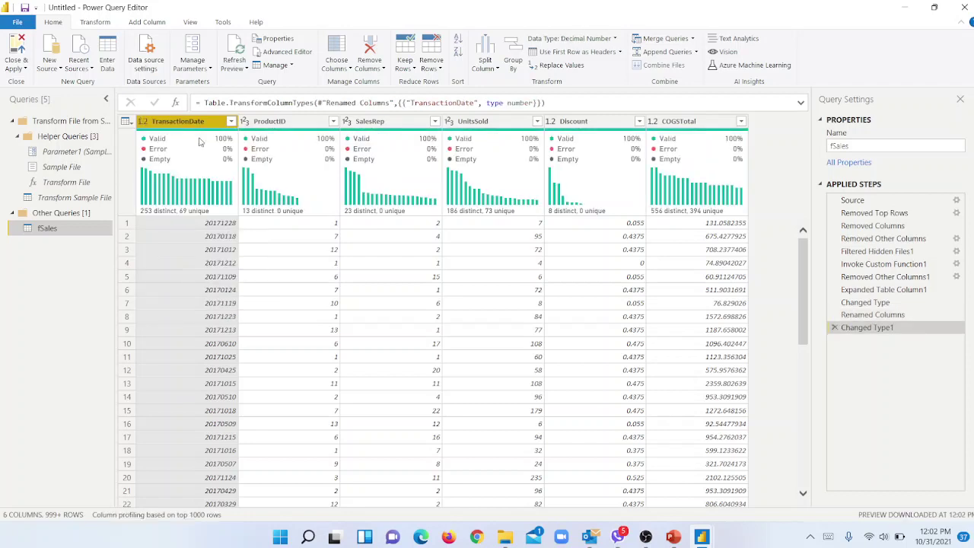
Try to convert the TransactionDate column to Date and to Date/Time, adding each conversion as a new step
{"action": "left_click", "coordinate": [147, 124]}
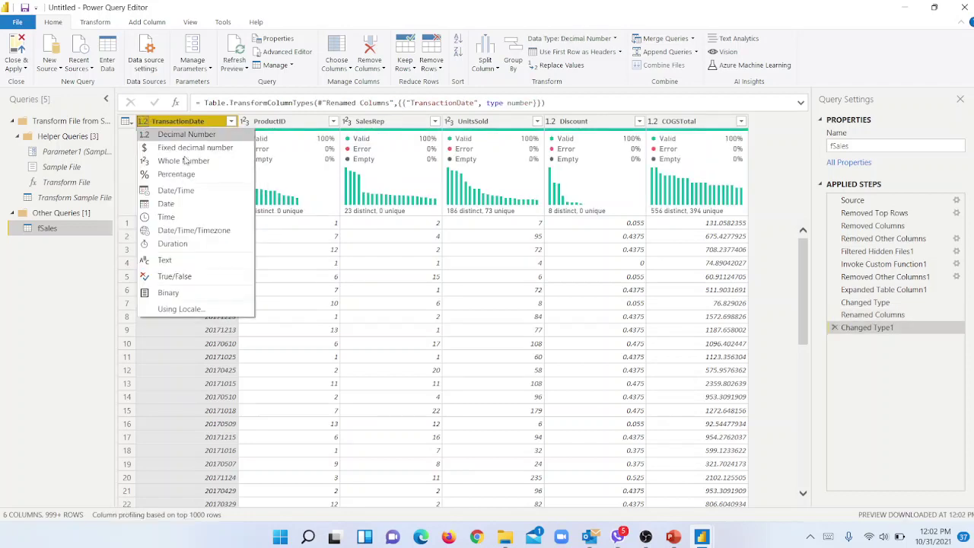
{"action": "left_click", "coordinate": [202, 202]}
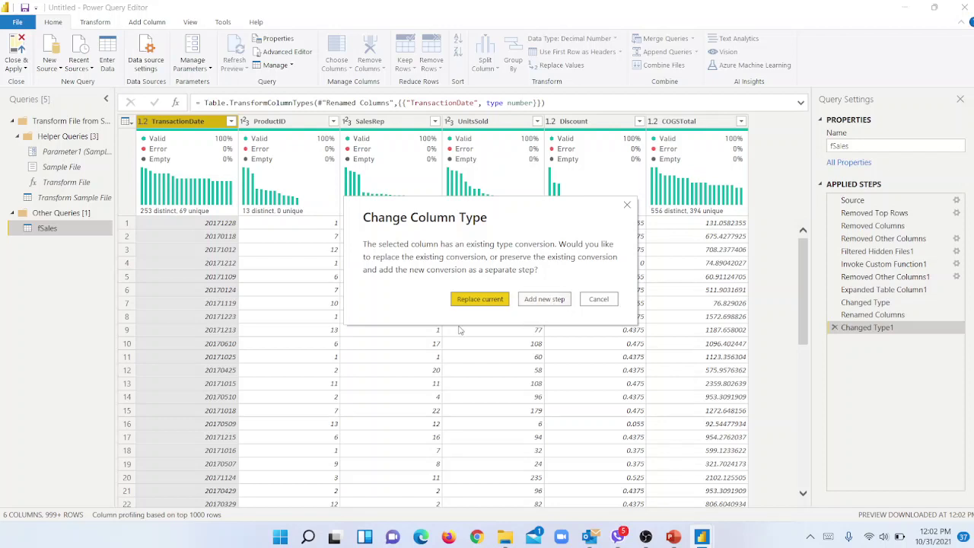
{"action": "left_click", "coordinate": [544, 299]}
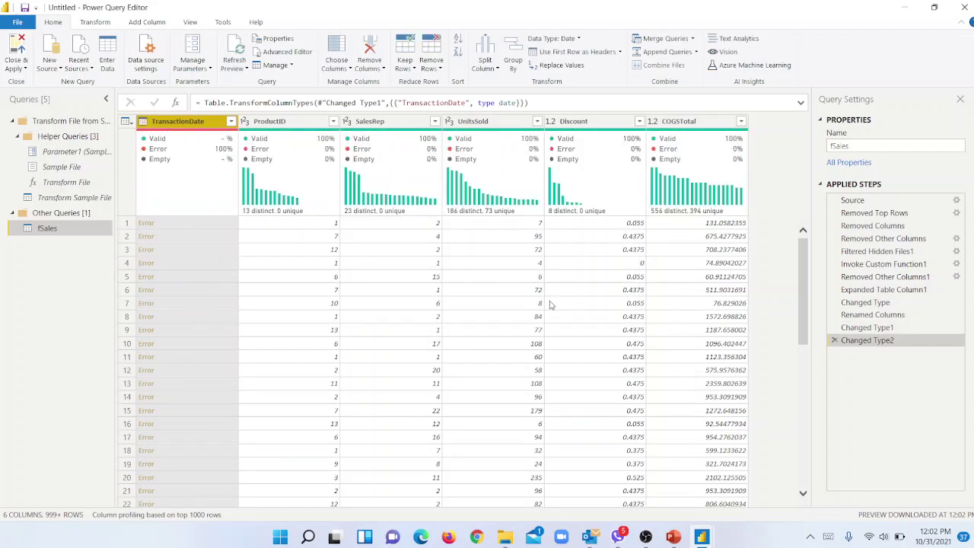
{"action": "left_click", "coordinate": [143, 121]}
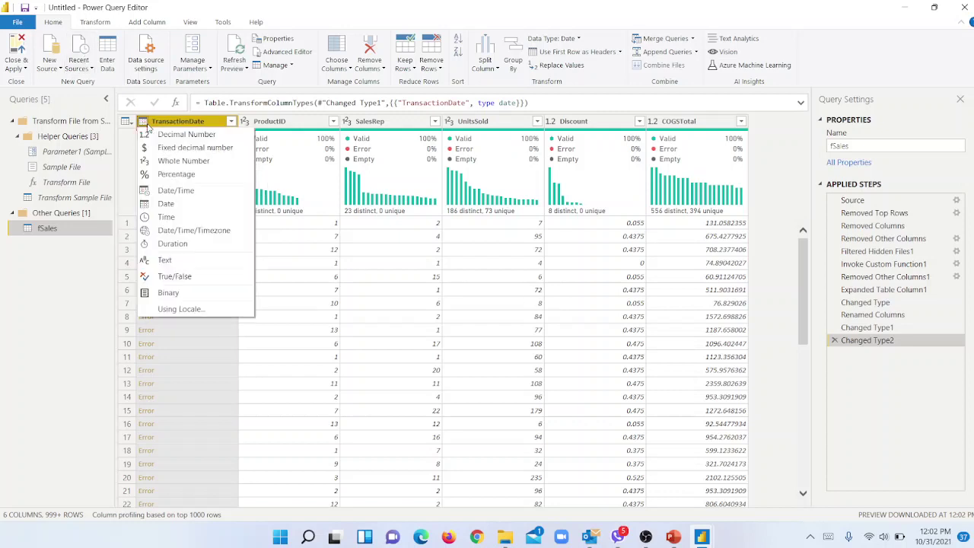
{"action": "left_click", "coordinate": [203, 191]}
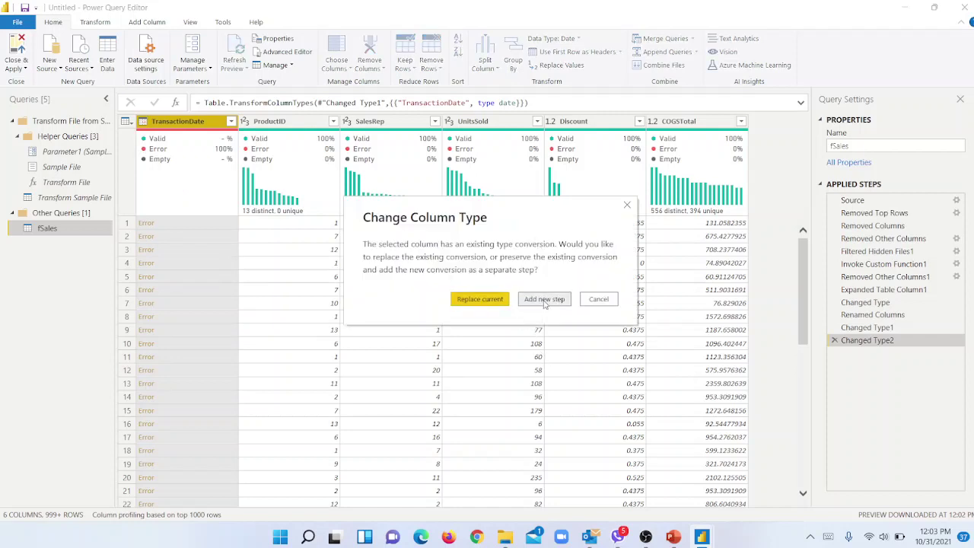
{"action": "left_click", "coordinate": [544, 299]}
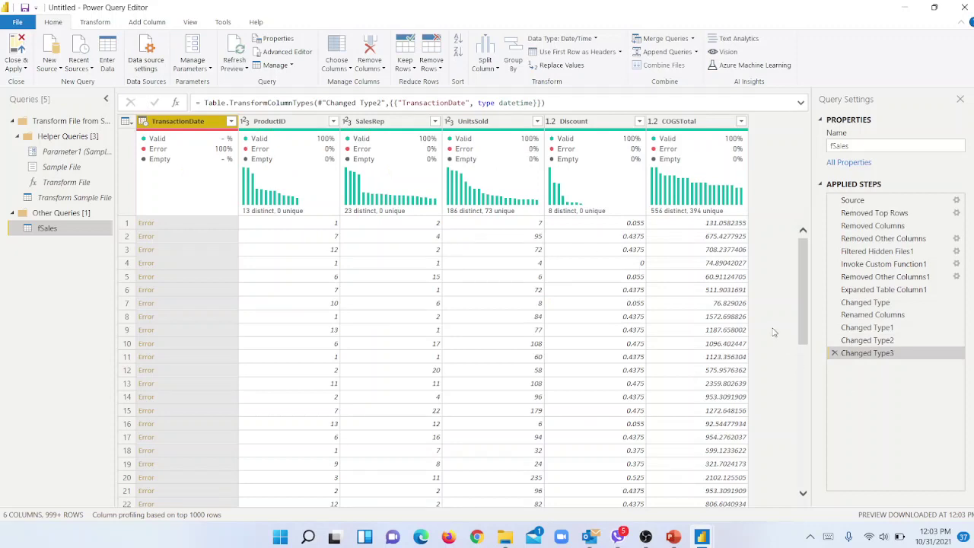
Try to convert the TransactionDate column from Date/Time to Text, adding the conversion as a new step
{"action": "left_click", "coordinate": [144, 122]}
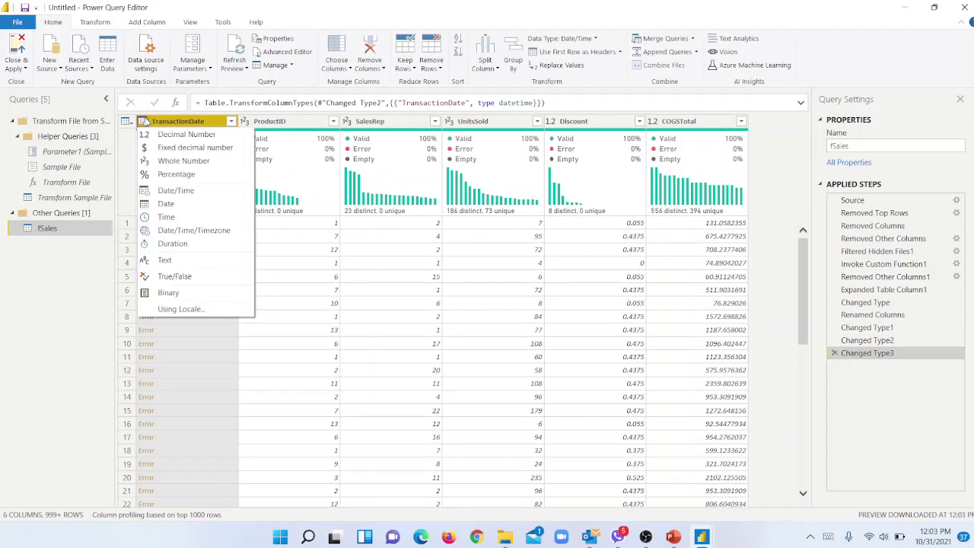
{"action": "left_click", "coordinate": [195, 260]}
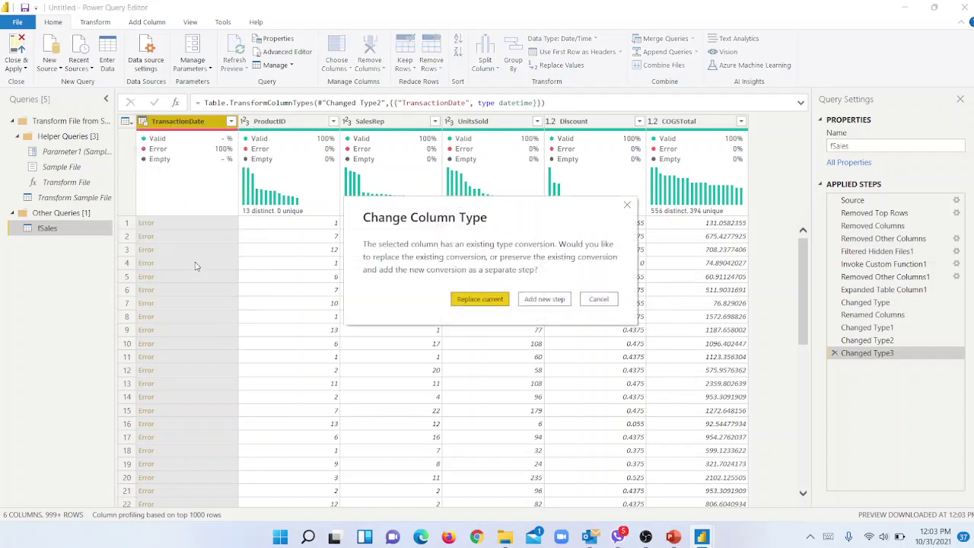
{"action": "left_click", "coordinate": [544, 299]}
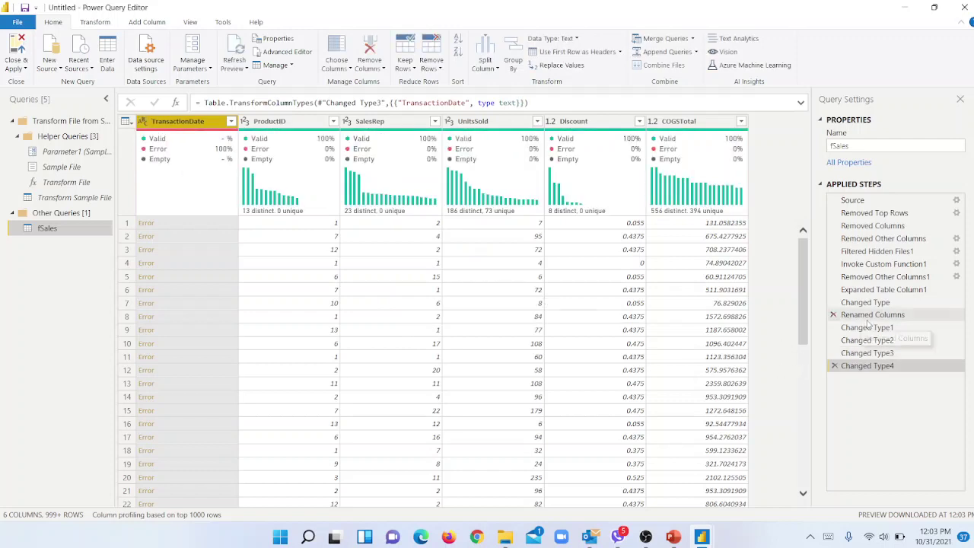
Delete the Text, Date/Time and Date conversions of TransactionDate from the applied steps, keeping the Decimal Number conversion
{"action": "left_click", "coordinate": [833, 367]}
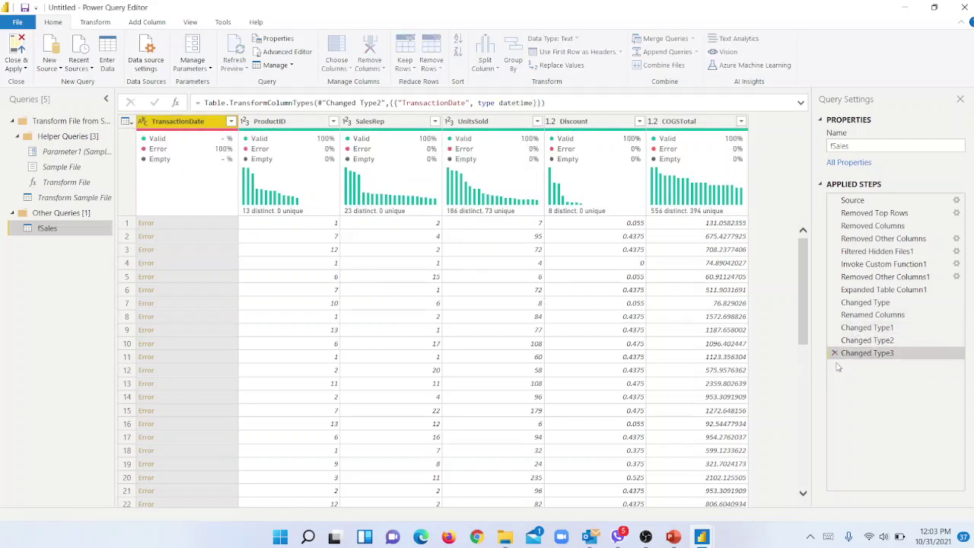
{"action": "left_click", "coordinate": [831, 354]}
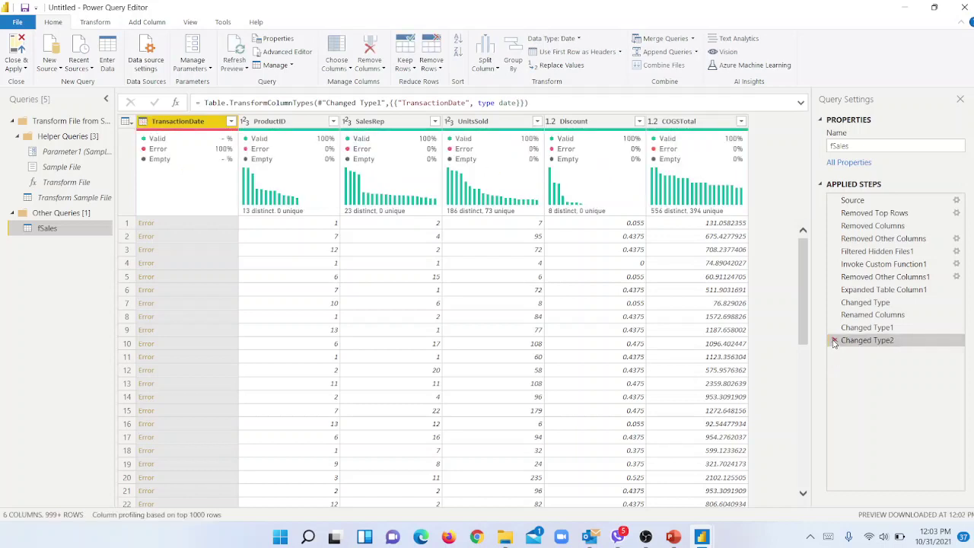
{"action": "left_click", "coordinate": [833, 340]}
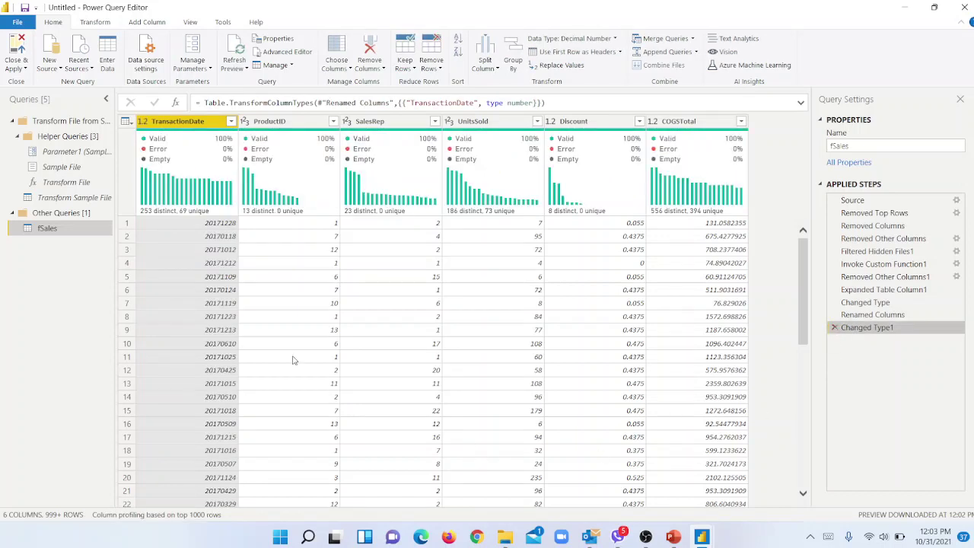
Change the TransactionDate column's data type to Text, adding it as a new step after the Decimal Number conversion
{"action": "left_click", "coordinate": [143, 122]}
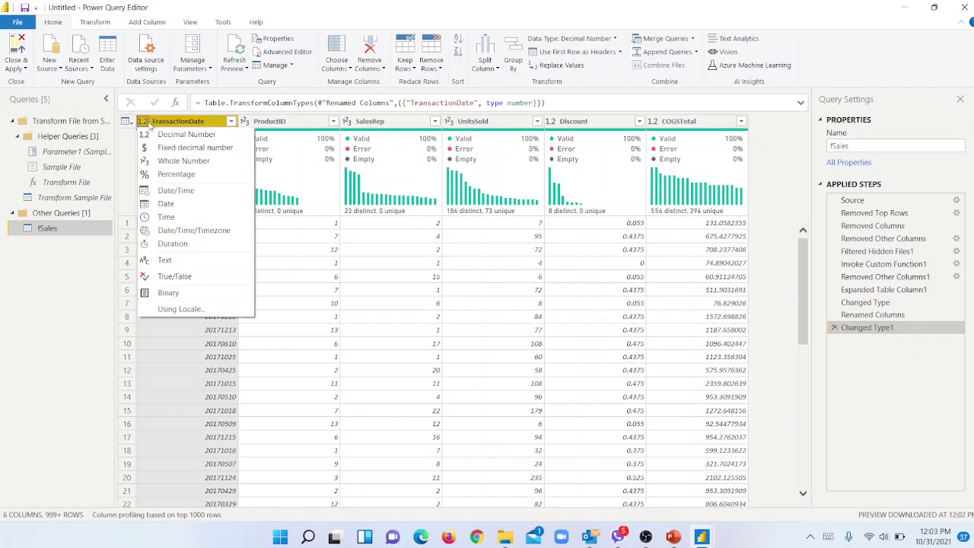
{"action": "left_click", "coordinate": [194, 262]}
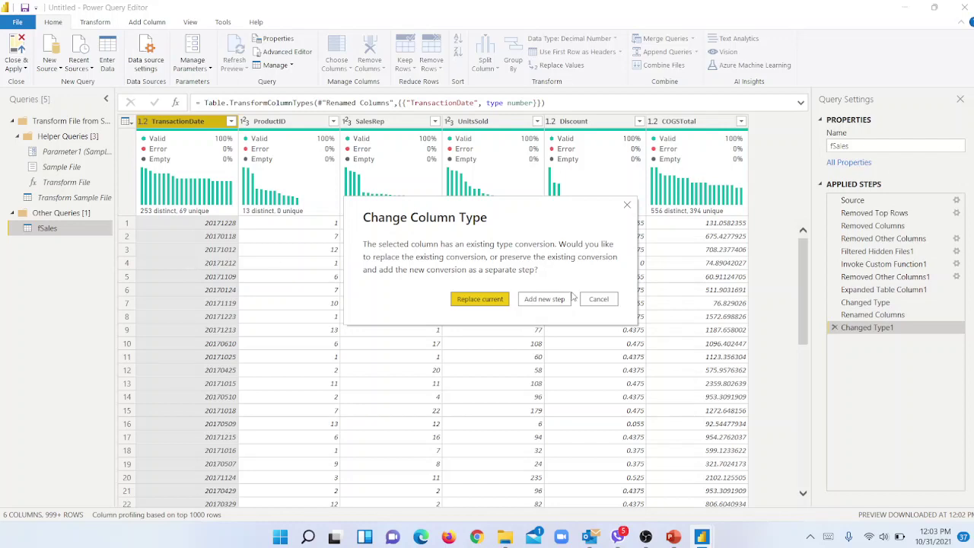
{"action": "left_click", "coordinate": [547, 299]}
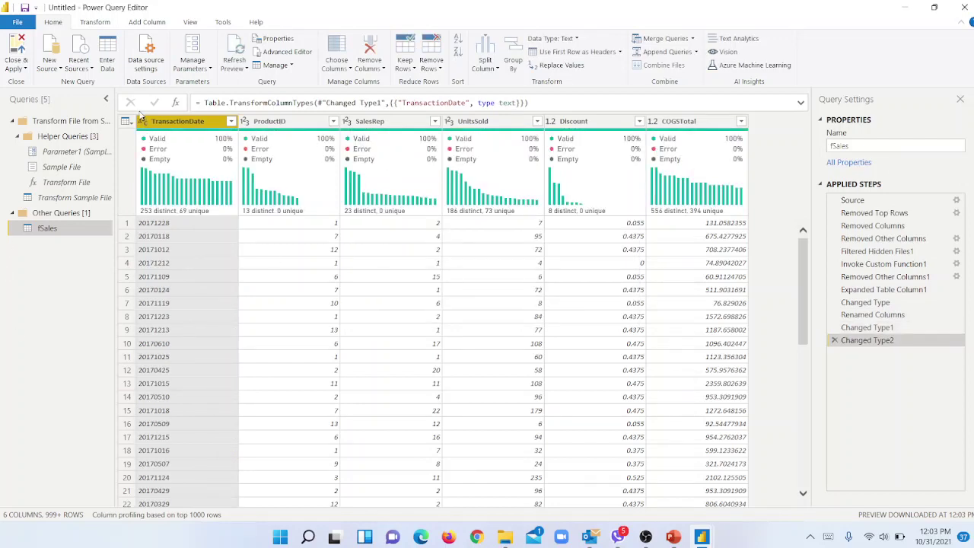
Change the TransactionDate column's data type to Date, adding it as a new step after the Text conversion
{"action": "left_click", "coordinate": [143, 122]}
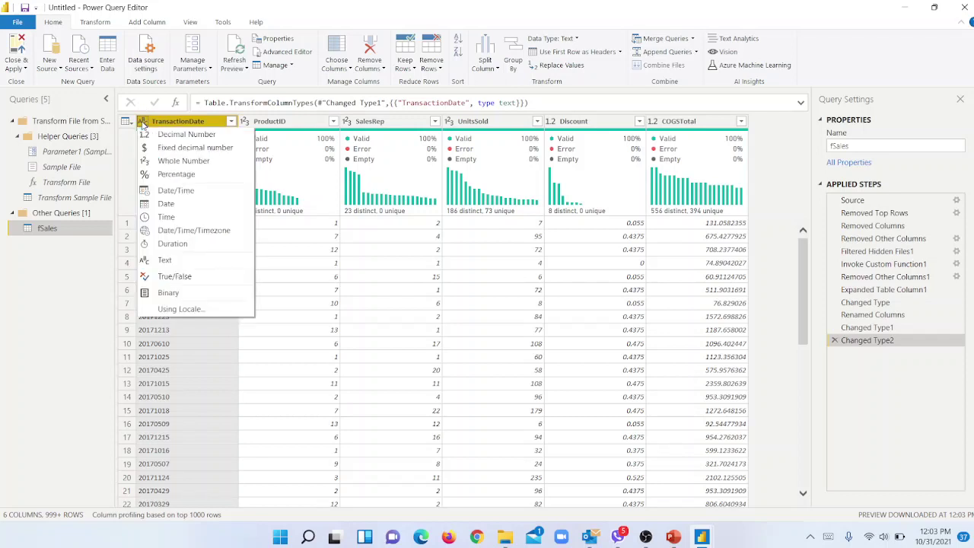
{"action": "left_click", "coordinate": [166, 204]}
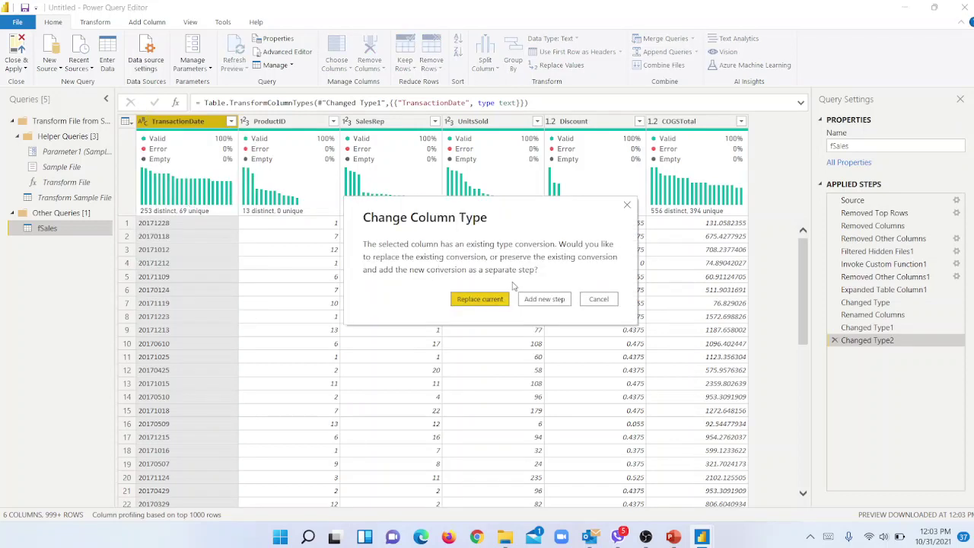
{"action": "left_click", "coordinate": [544, 298]}
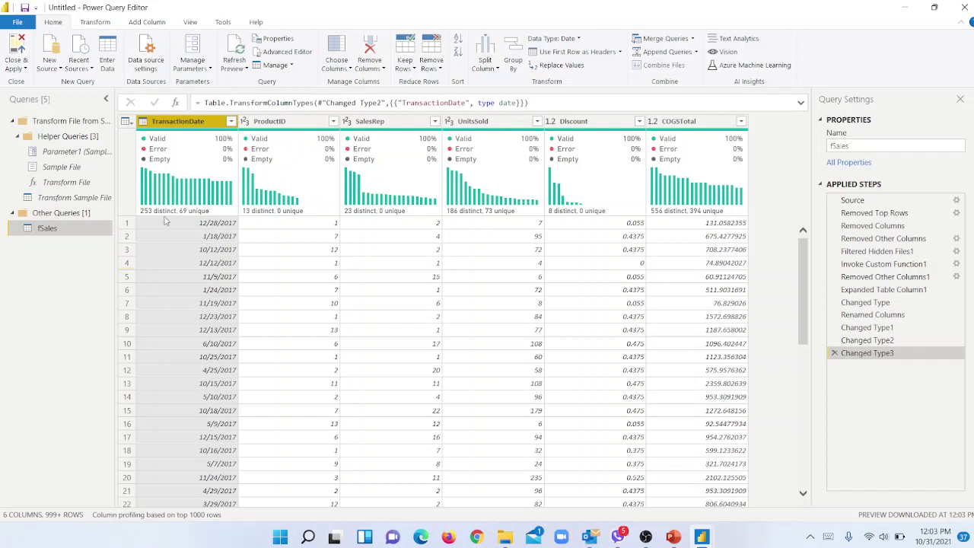
Examine the columns' distinct and unique value statistics, and the data type and column options available for ProductID
{"action": "mouse_move", "coordinate": [152, 218]}
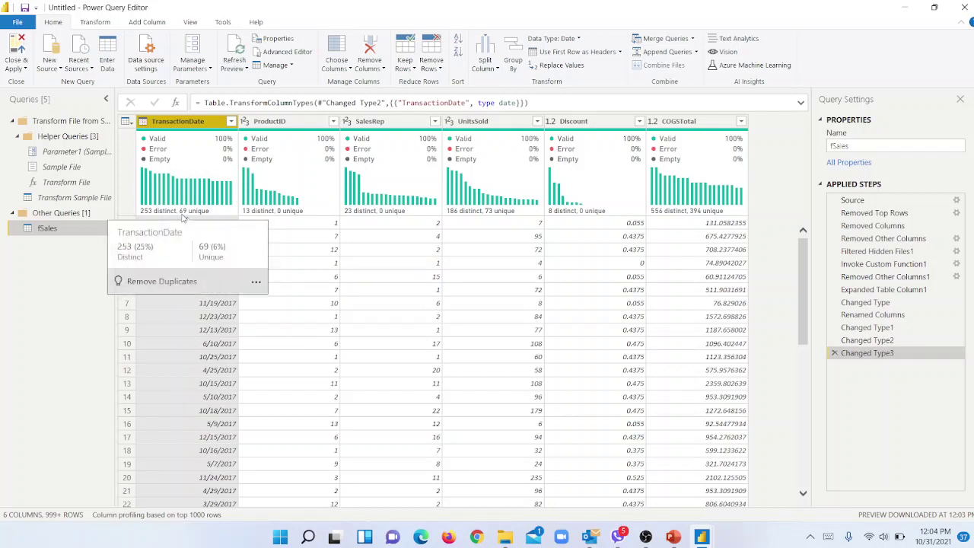
{"action": "mouse_move", "coordinate": [269, 214]}
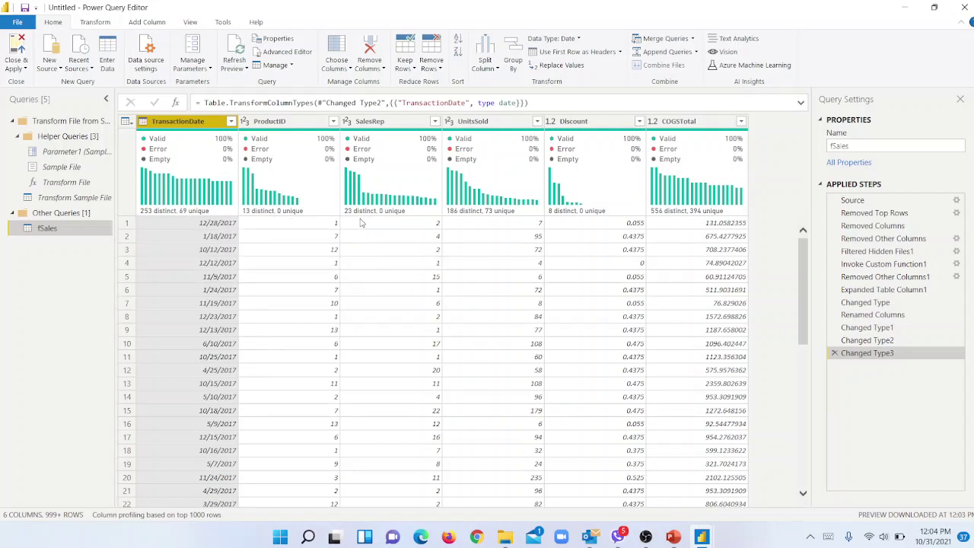
{"action": "mouse_move", "coordinate": [358, 219]}
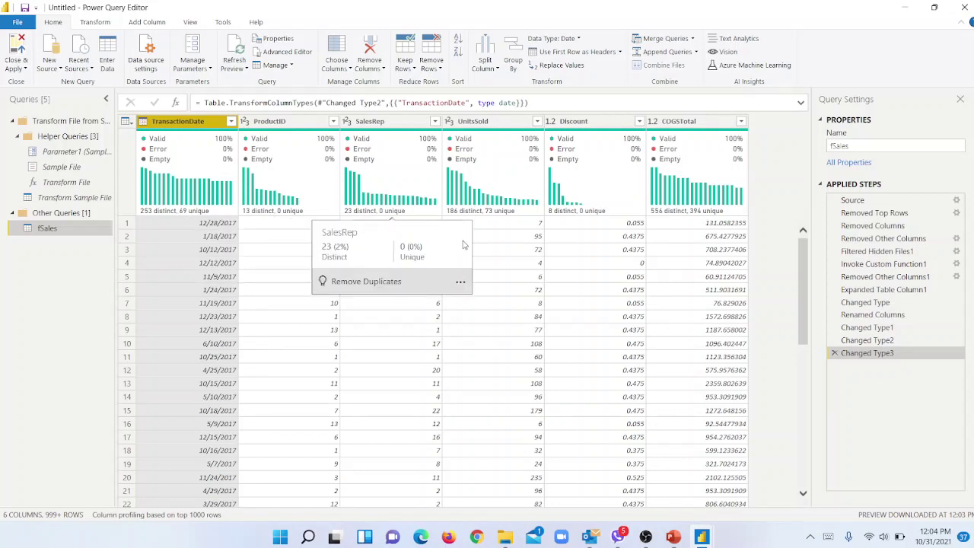
{"action": "mouse_move", "coordinate": [467, 217]}
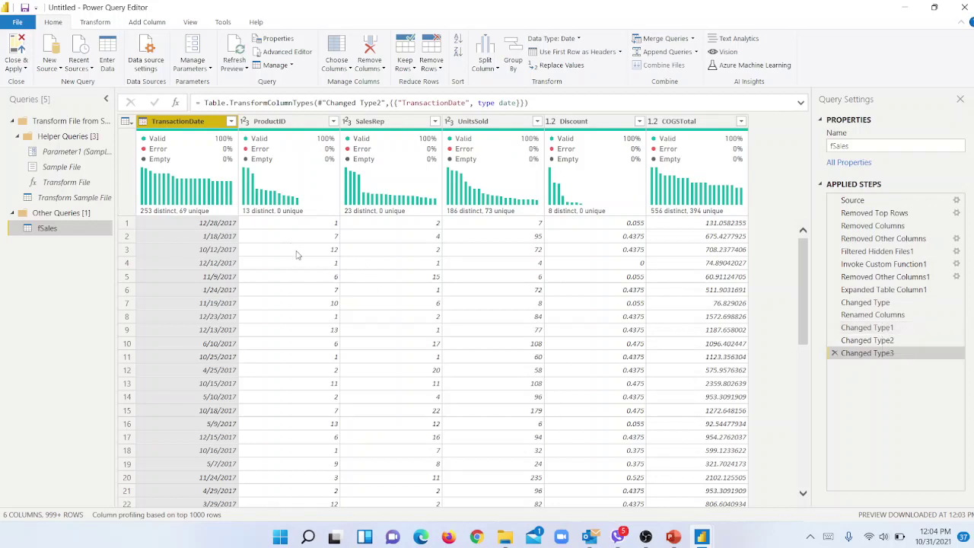
{"action": "left_click", "coordinate": [299, 253]}
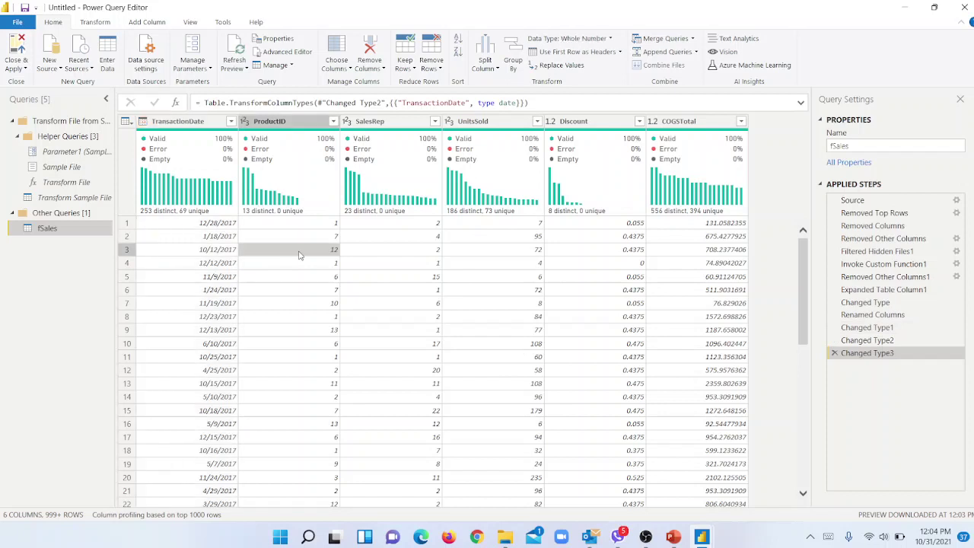
{"action": "left_click", "coordinate": [244, 122]}
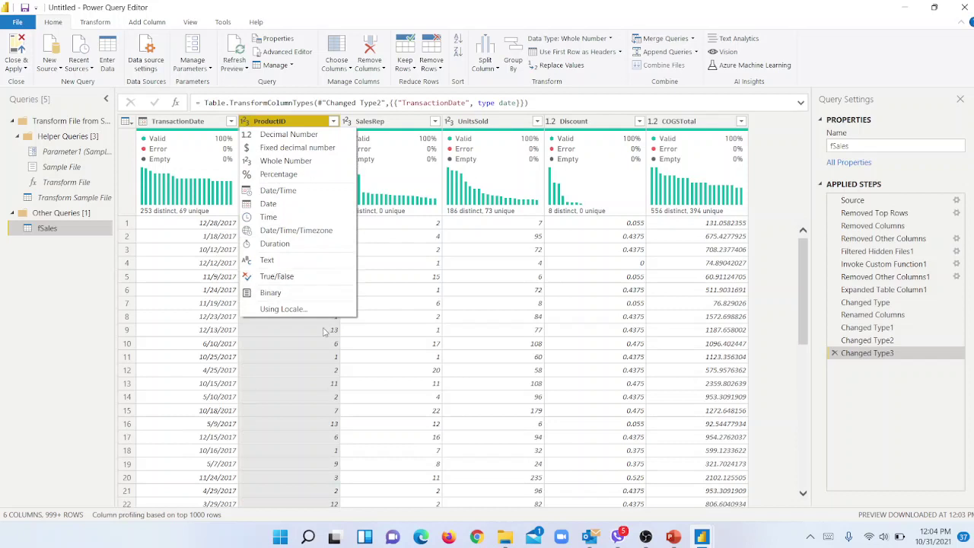
{"action": "left_click", "coordinate": [303, 124]}
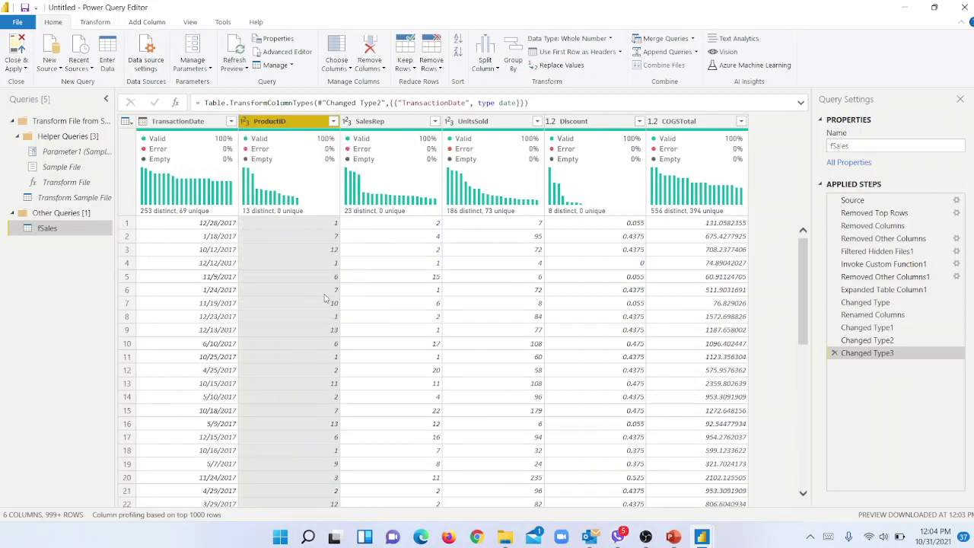
{"action": "left_click", "coordinate": [303, 238]}
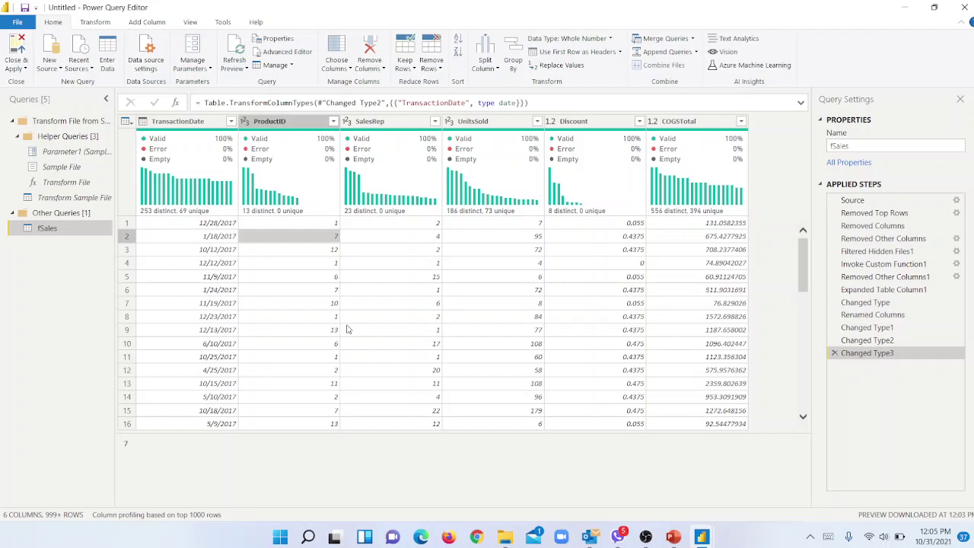
{"action": "right_click", "coordinate": [288, 127]}
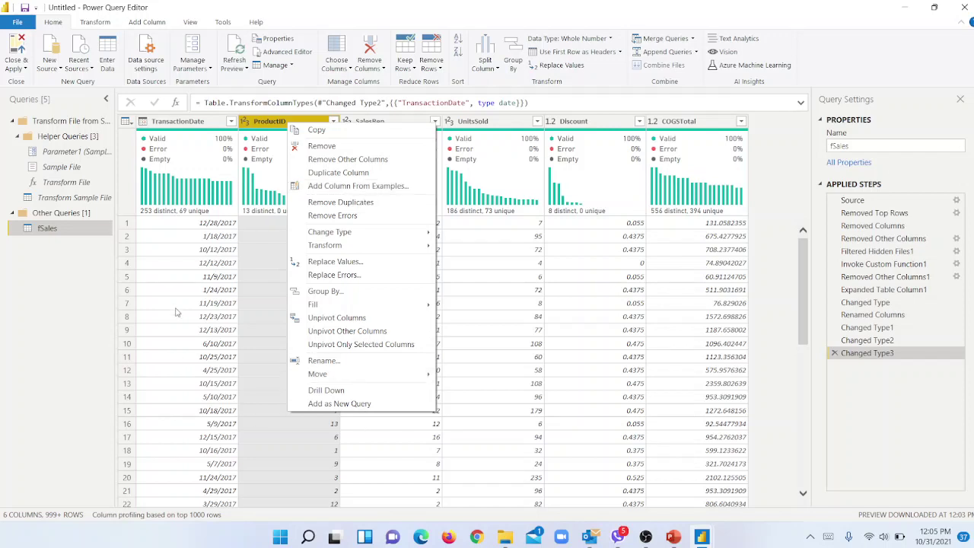
{"action": "left_click", "coordinate": [263, 228]}
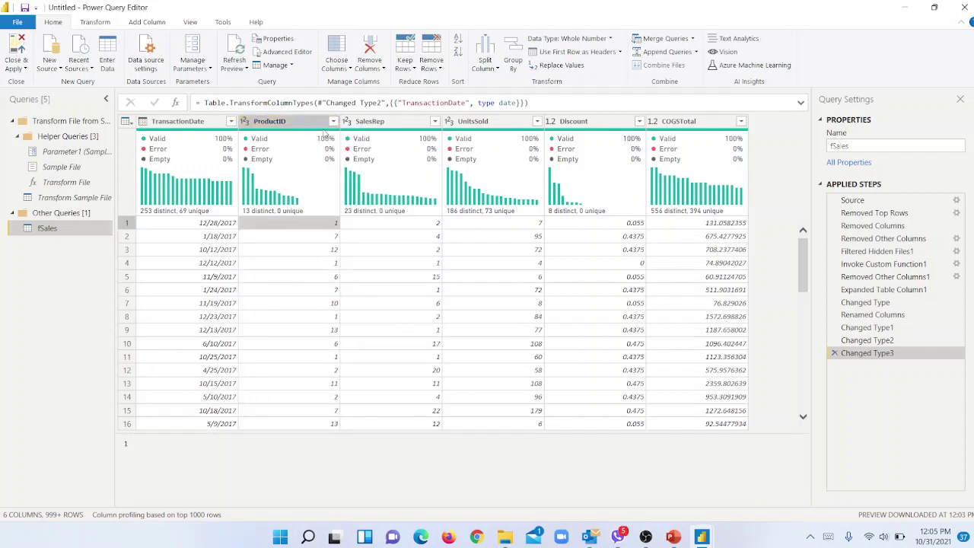
{"action": "left_click", "coordinate": [292, 123]}
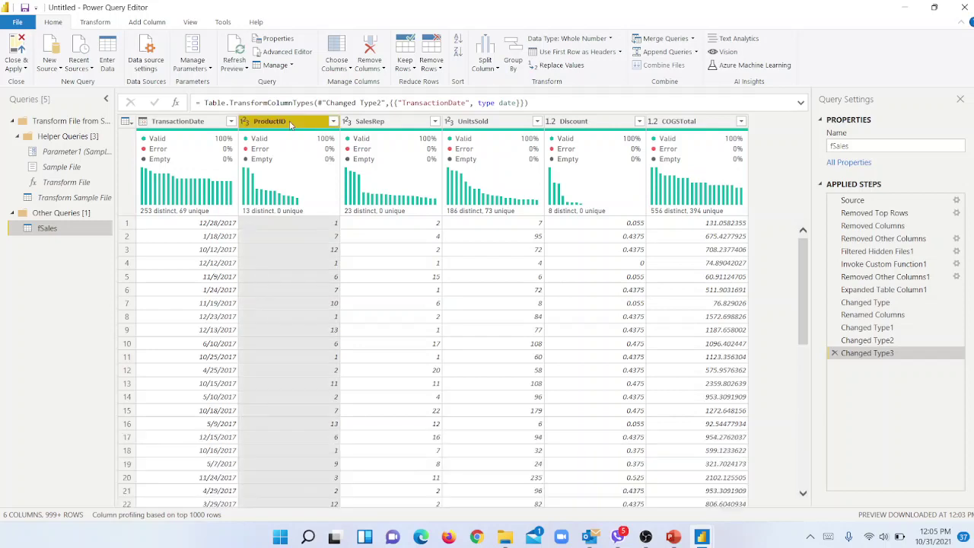
Look through the text formatting, number information, data type and other column transformation options for ProductID
{"action": "left_click", "coordinate": [95, 22]}
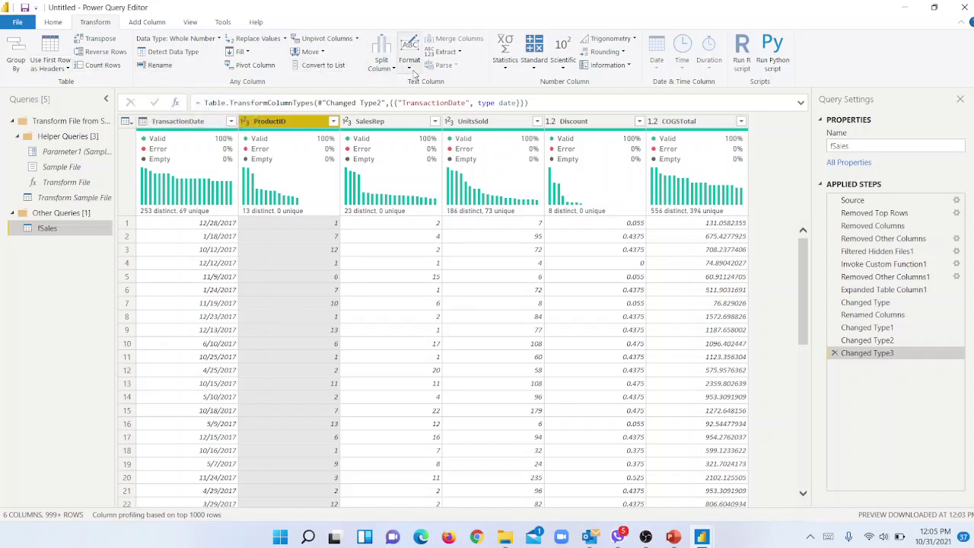
{"action": "left_click", "coordinate": [412, 70]}
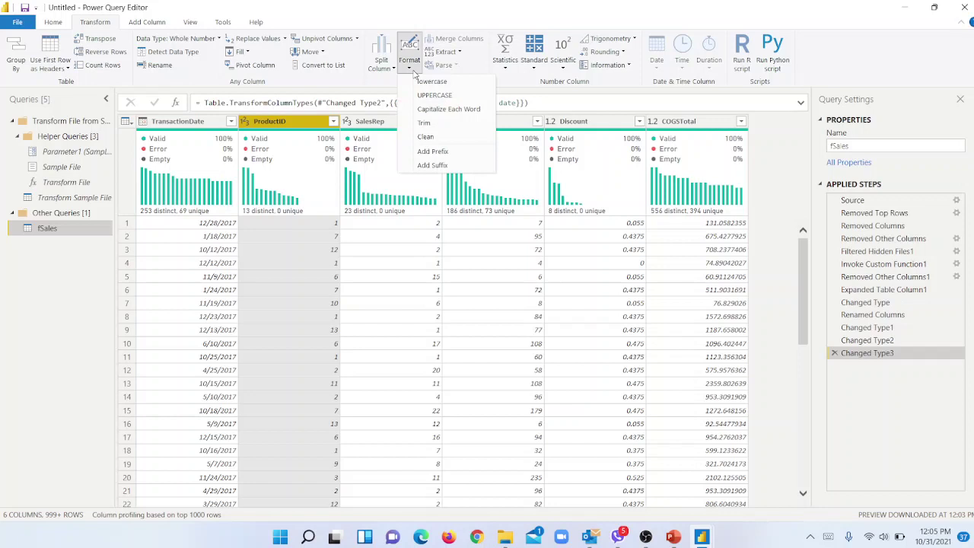
{"action": "left_click", "coordinate": [412, 69]}
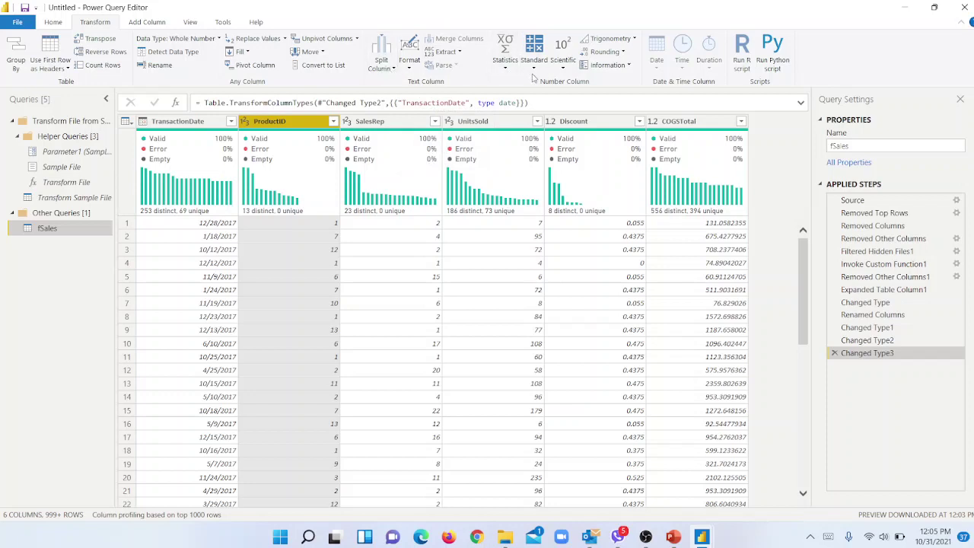
{"action": "left_click", "coordinate": [620, 70]}
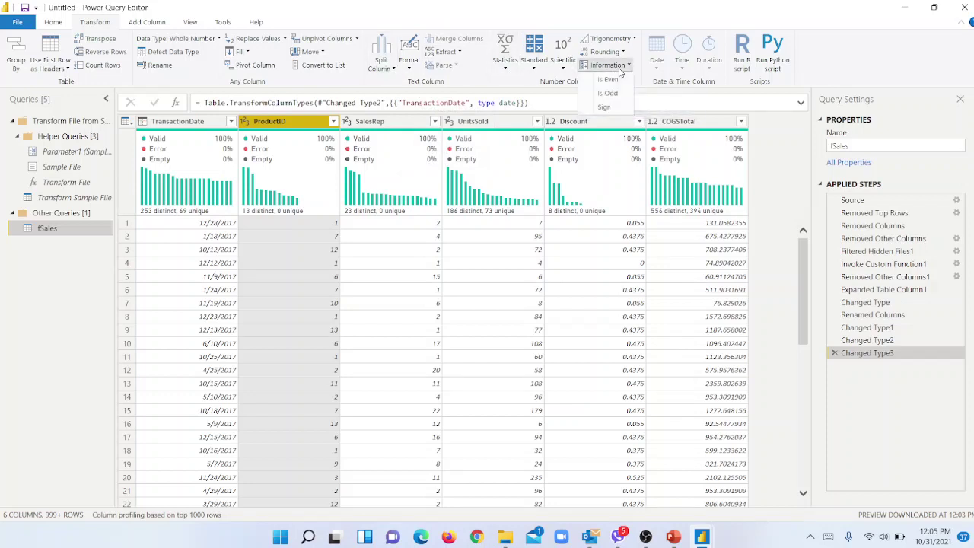
{"action": "left_click", "coordinate": [856, 82]}
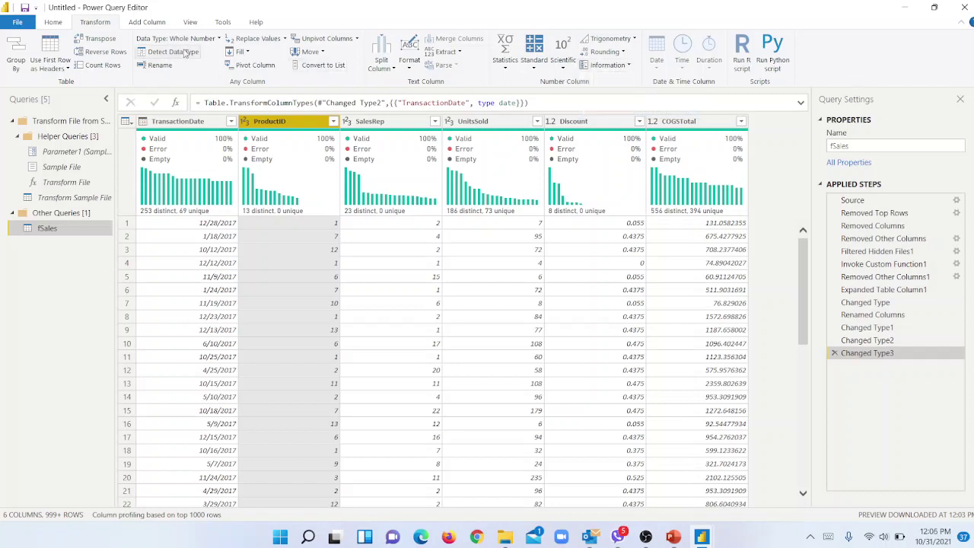
{"action": "left_click", "coordinate": [207, 42]}
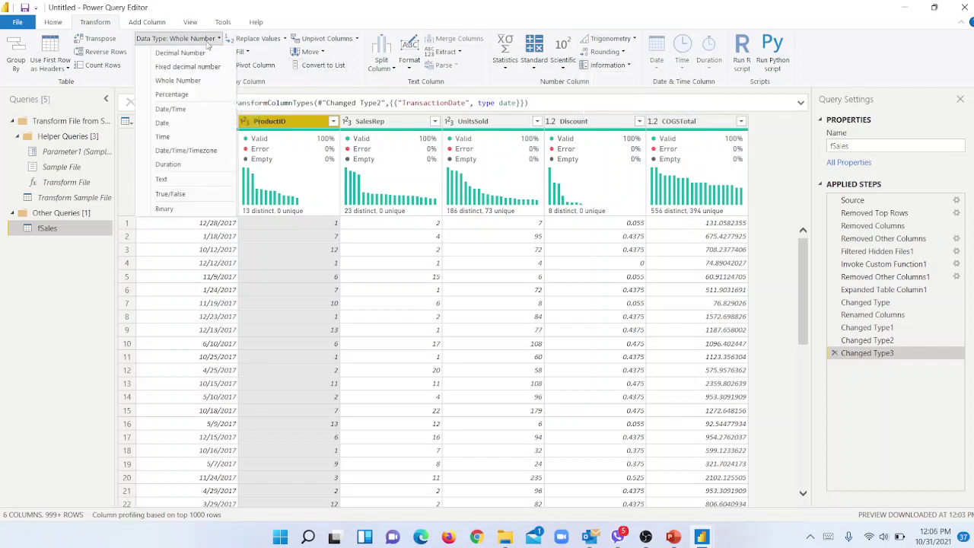
{"action": "left_click", "coordinate": [265, 251]}
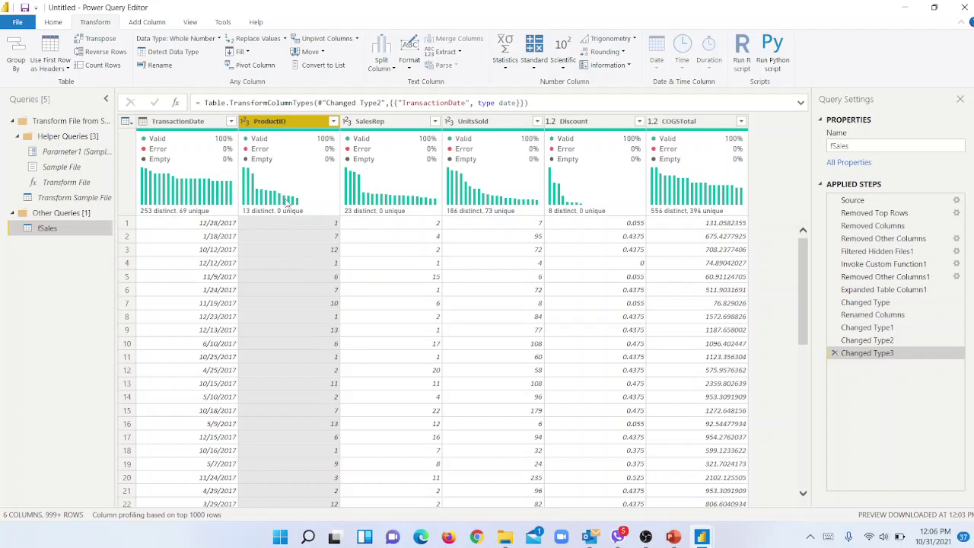
{"action": "mouse_move", "coordinate": [279, 138]}
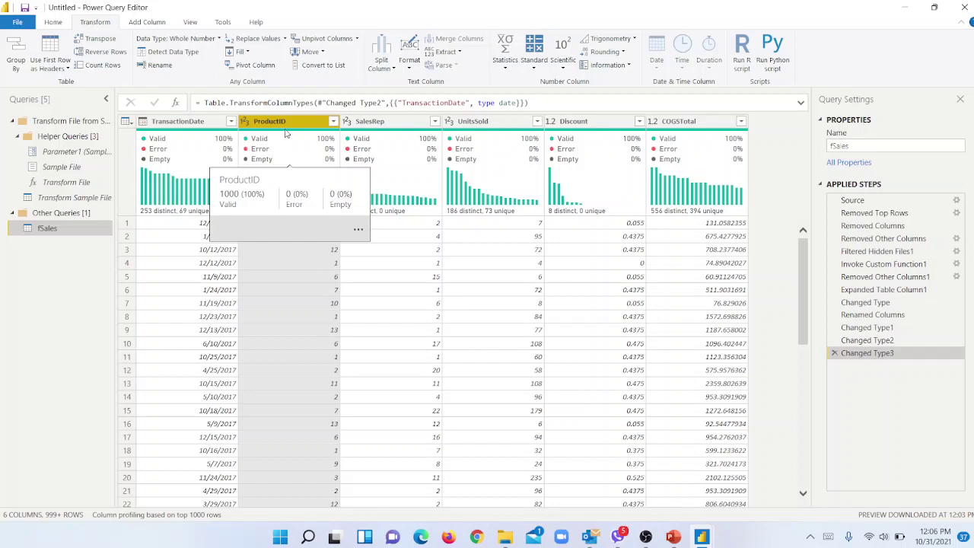
{"action": "right_click", "coordinate": [287, 126]}
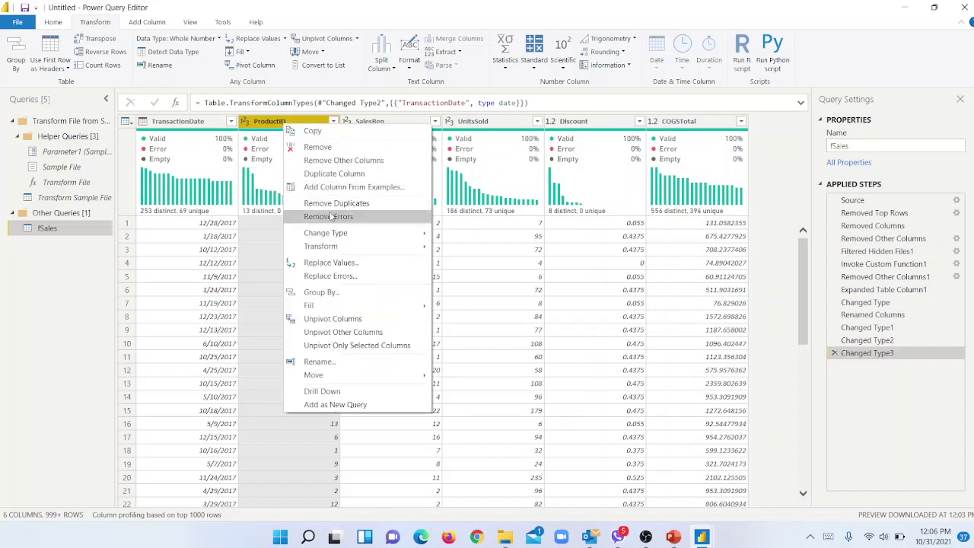
{"action": "mouse_move", "coordinate": [338, 235]}
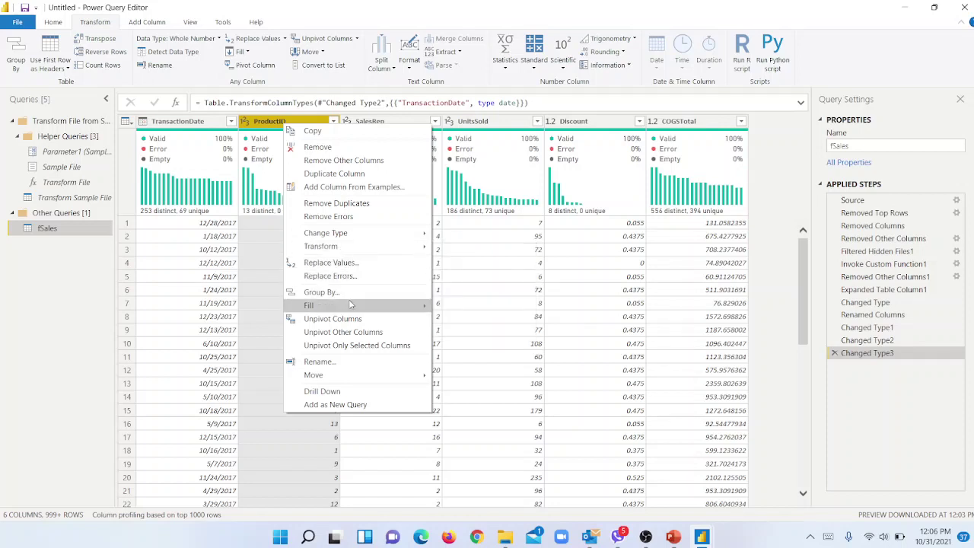
{"action": "mouse_move", "coordinate": [350, 377]}
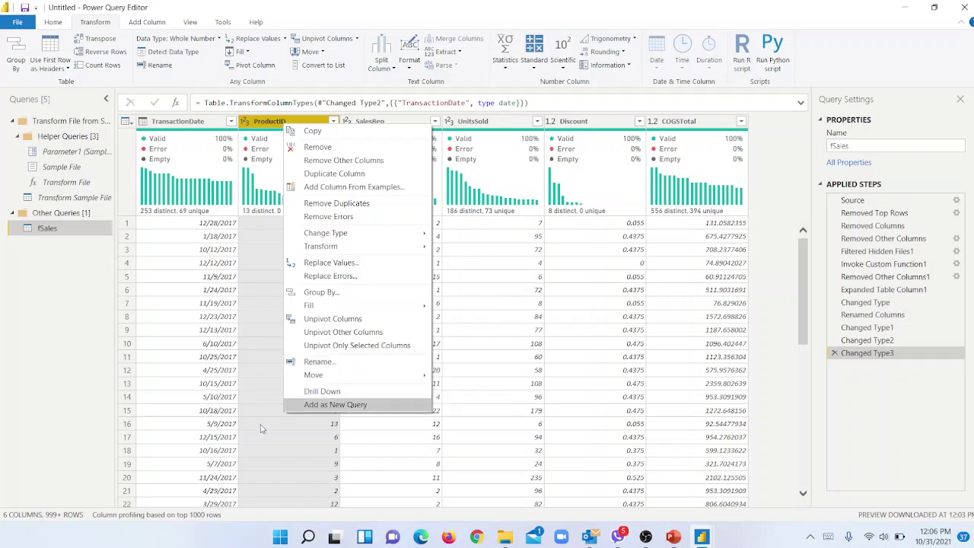
{"action": "left_click", "coordinate": [253, 270]}
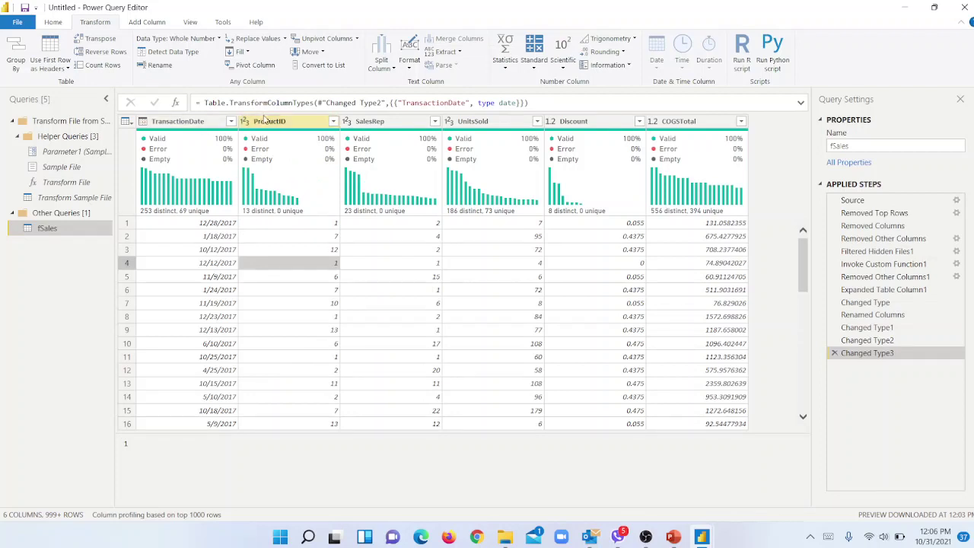
Review the data types and sample values of the SalesRep, UnitsSold, Discount and ProductID columns
{"action": "left_click", "coordinate": [371, 122]}
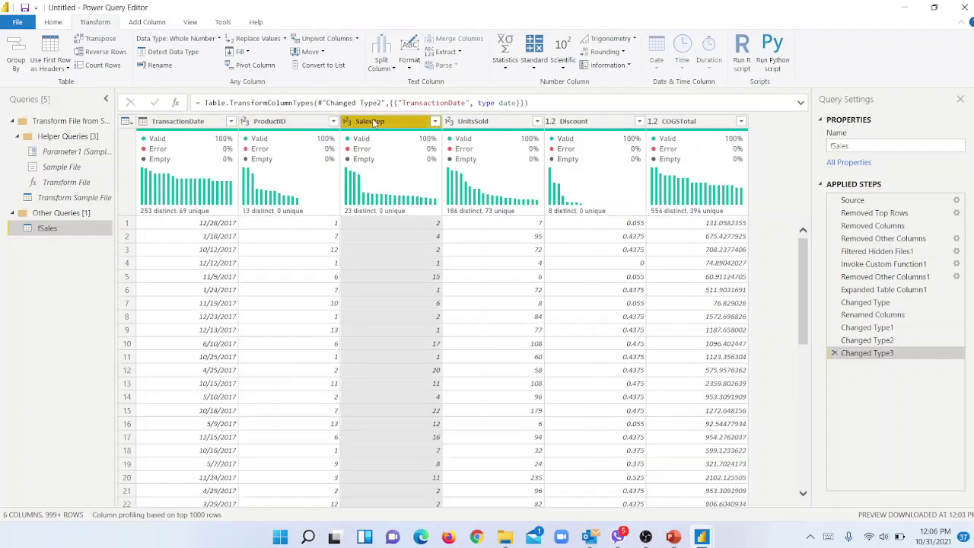
{"action": "left_click", "coordinate": [480, 123]}
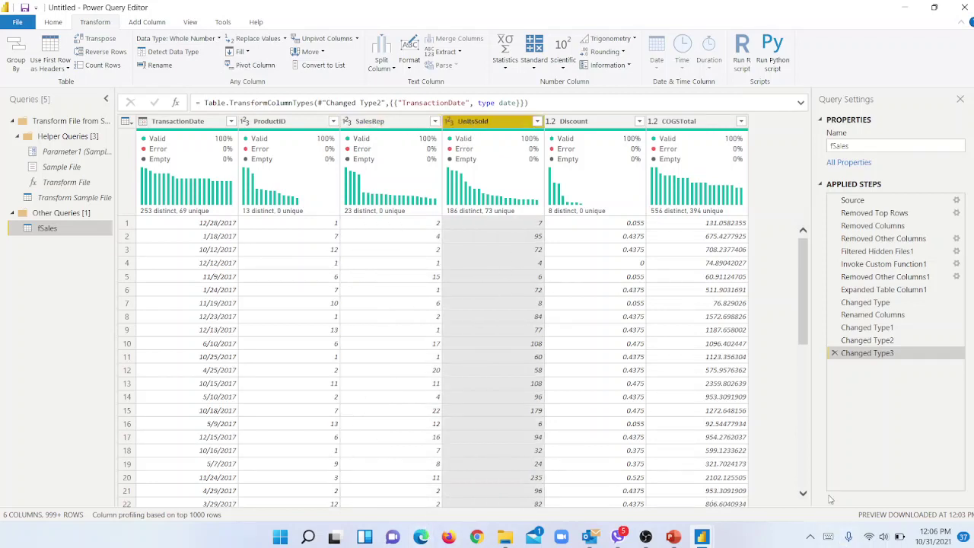
{"action": "left_click", "coordinate": [601, 123]}
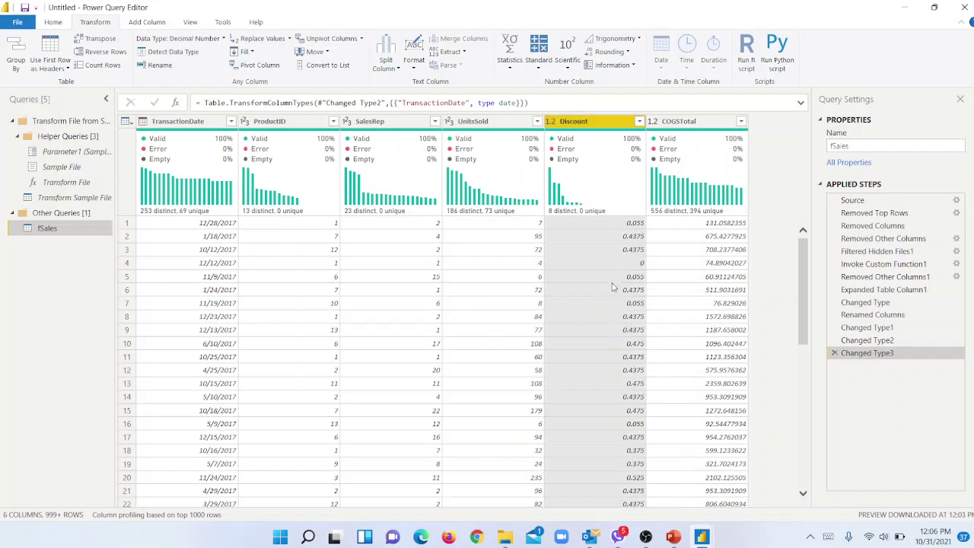
{"action": "left_click", "coordinate": [598, 250]}
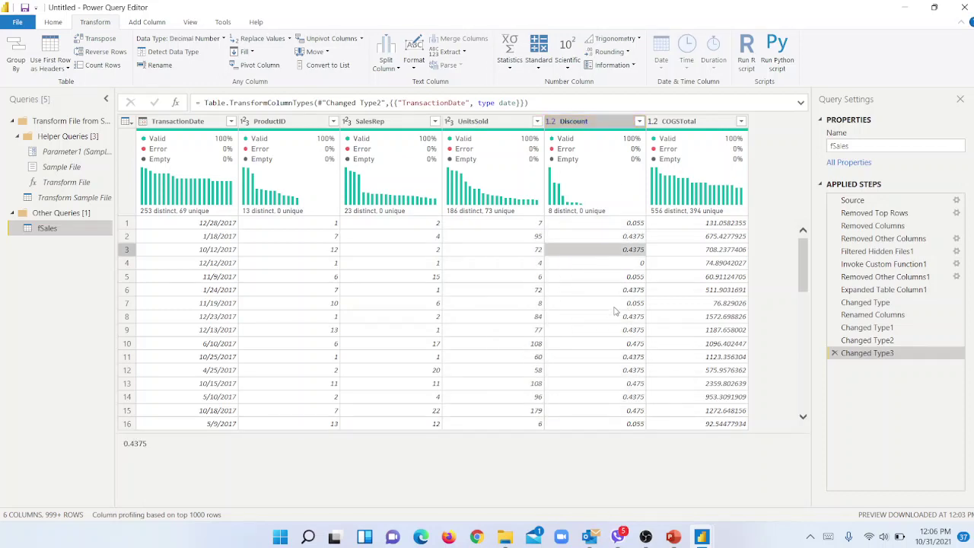
{"action": "left_click", "coordinate": [806, 251]}
{"action": "left_click_drag", "start_coordinate": [807, 251], "coordinate": [828, 218]}
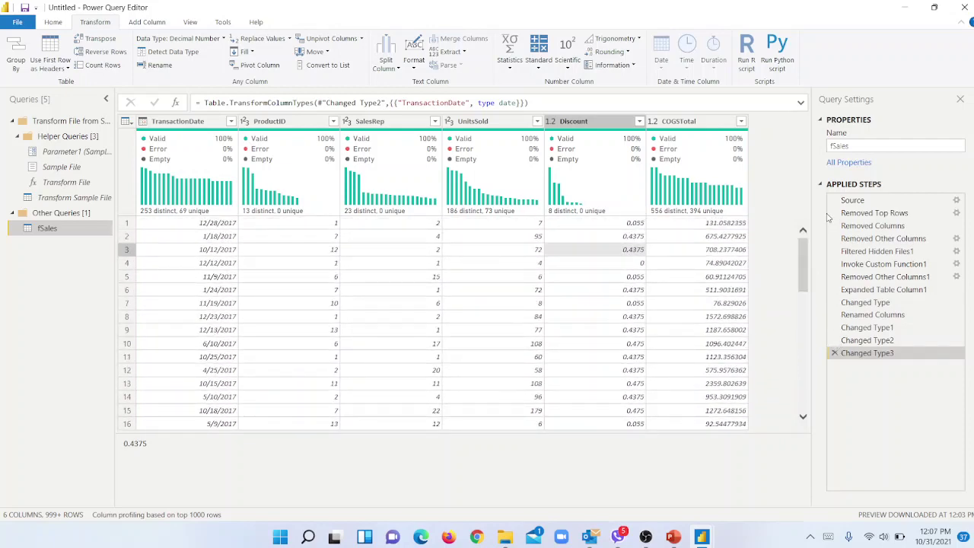
{"action": "mouse_move", "coordinate": [598, 135]}
{"action": "left_click", "coordinate": [303, 279]}
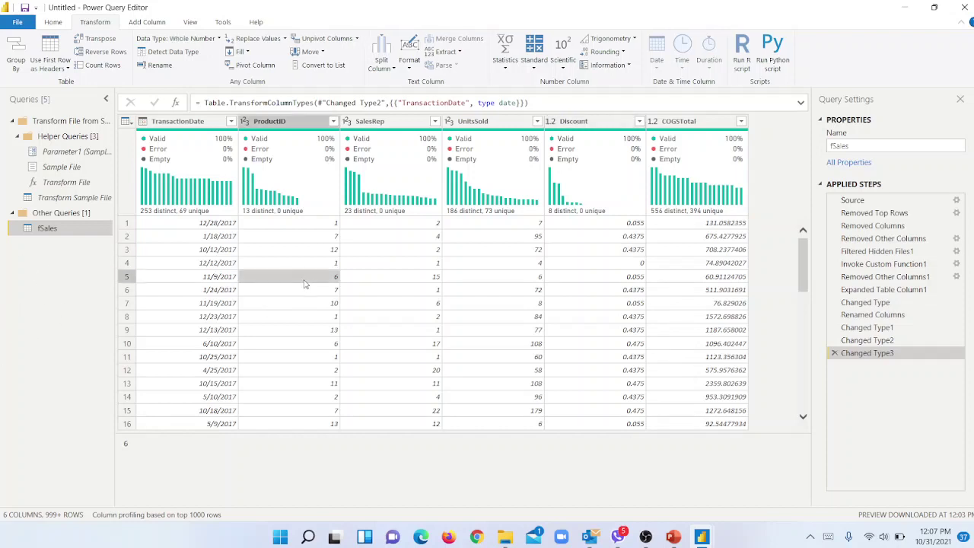
{"action": "left_click", "coordinate": [393, 279]}
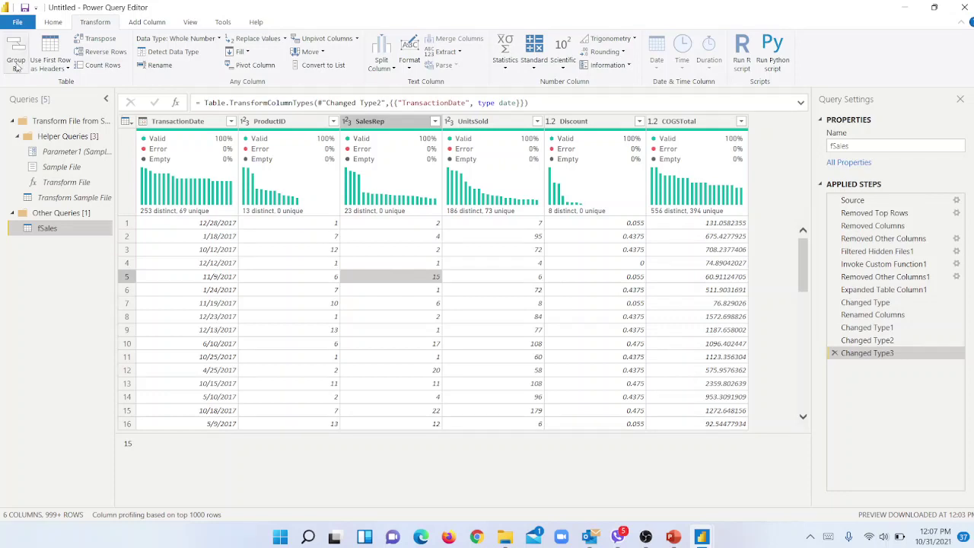
Close the query editor and apply all pending fSales changes to the data model
{"action": "left_click", "coordinate": [53, 23]}
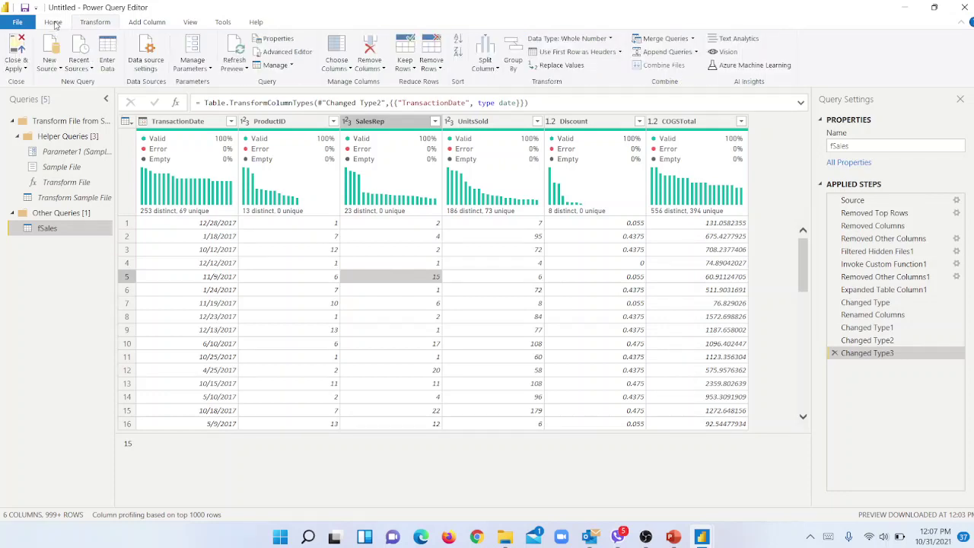
{"action": "left_click", "coordinate": [17, 67]}
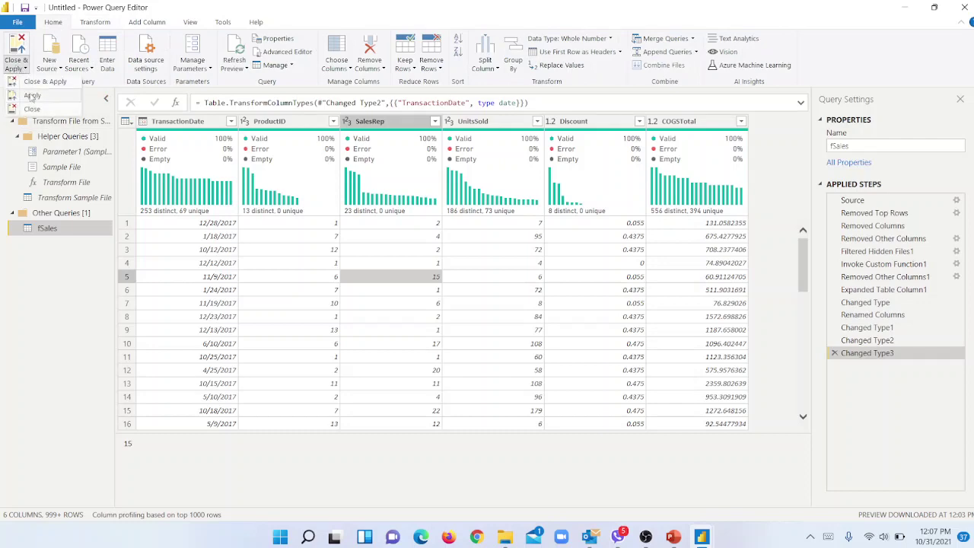
{"action": "left_click", "coordinate": [41, 83]}
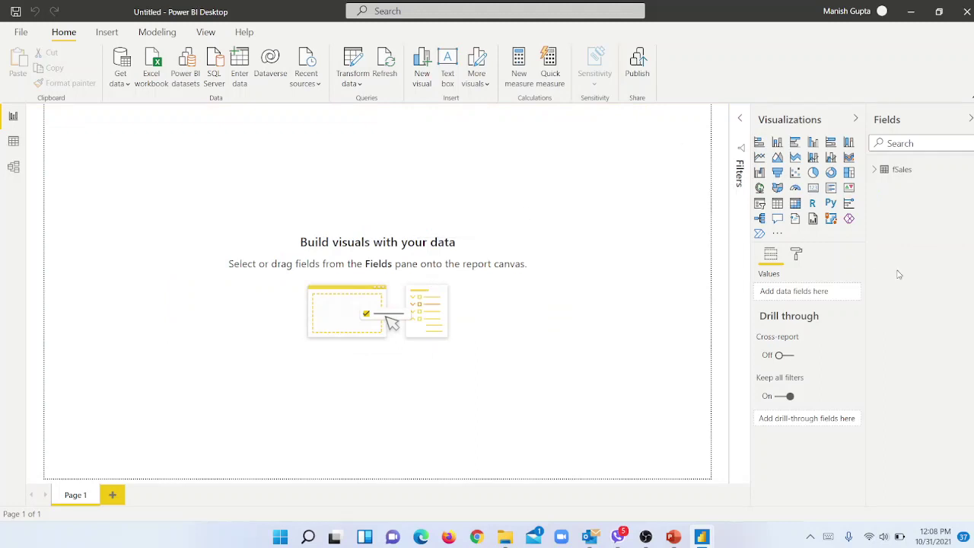
Expand the fSales table in the report's field list and review its columns and the options available for ProductID
{"action": "left_click", "coordinate": [876, 171]}
{"action": "left_click", "coordinate": [875, 171]}
{"action": "left_click", "coordinate": [876, 171]}
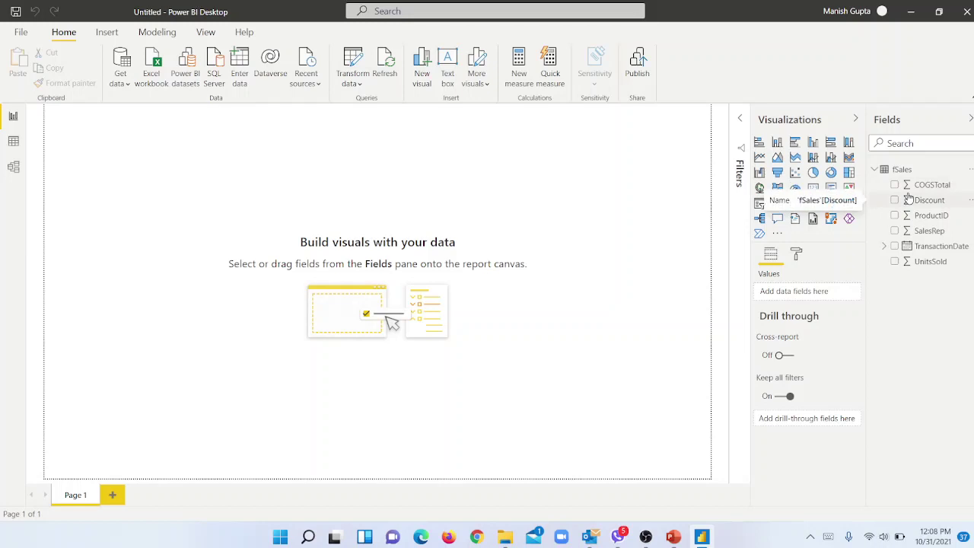
{"action": "left_click", "coordinate": [970, 217]}
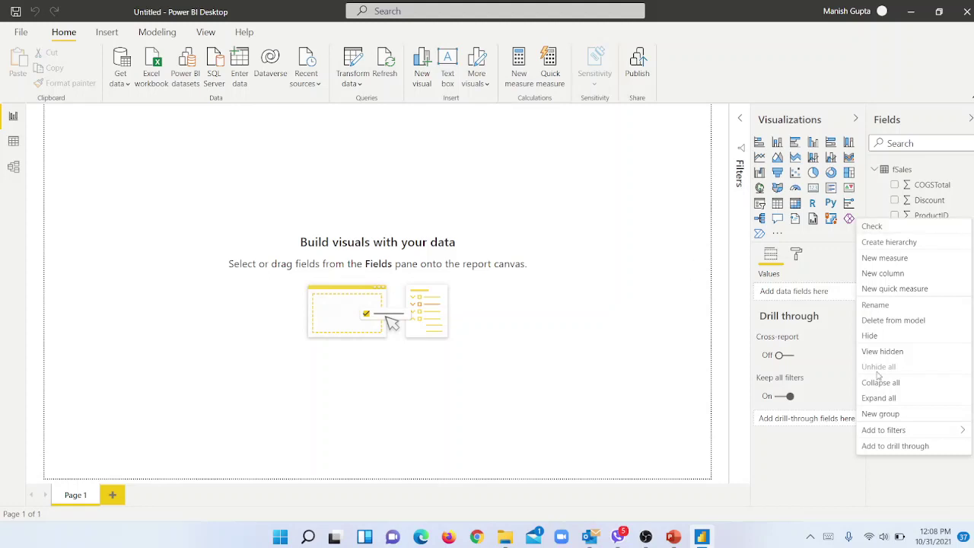
{"action": "left_click", "coordinate": [849, 476]}
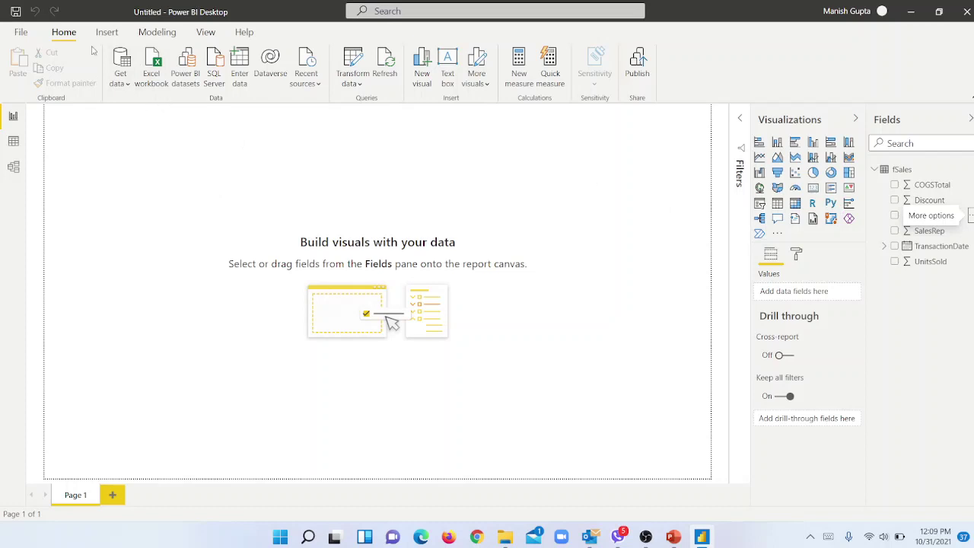
Connect to the Excel workbook "Demension Tables to be used with this data.xlsx" in the Sales_CSV for FolderUpload folder
{"action": "left_click", "coordinate": [124, 82]}
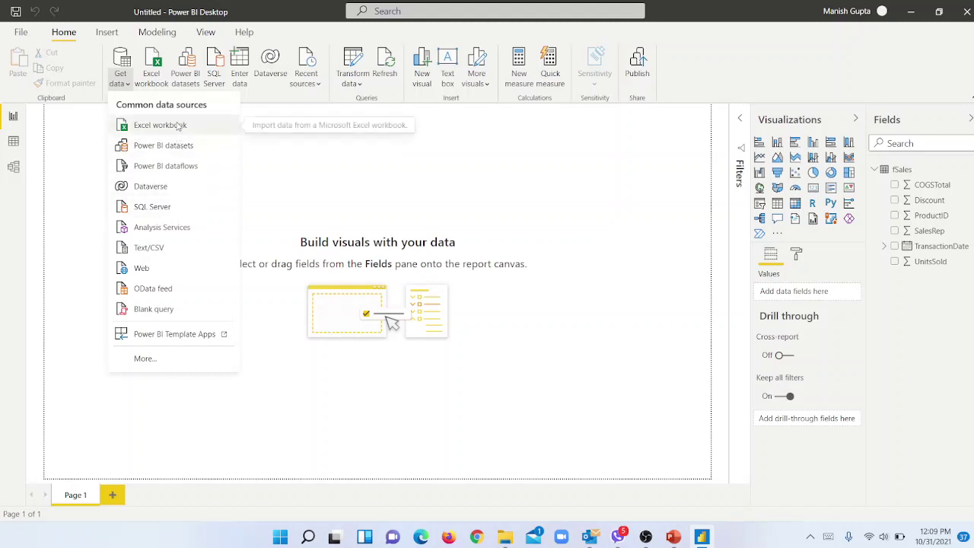
{"action": "left_click", "coordinate": [176, 126]}
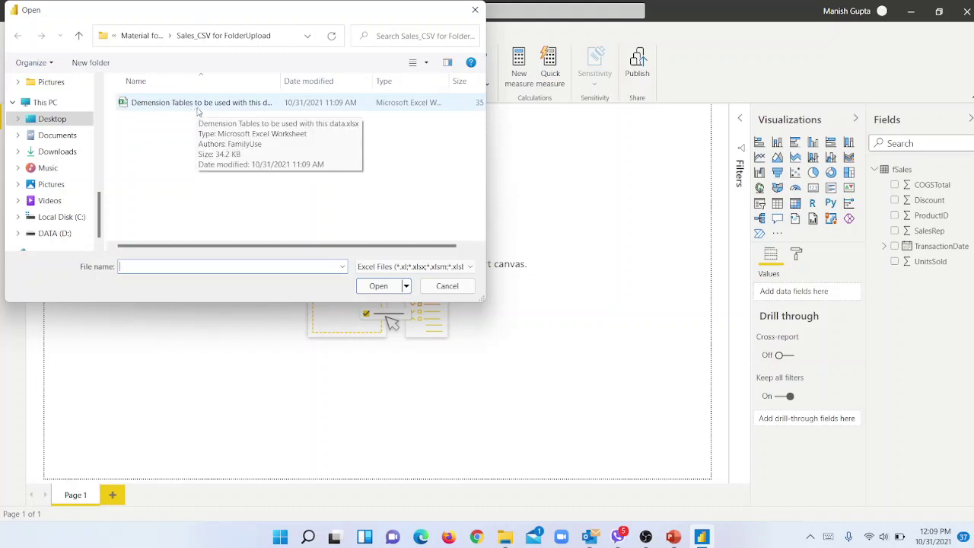
{"action": "left_click", "coordinate": [200, 107]}
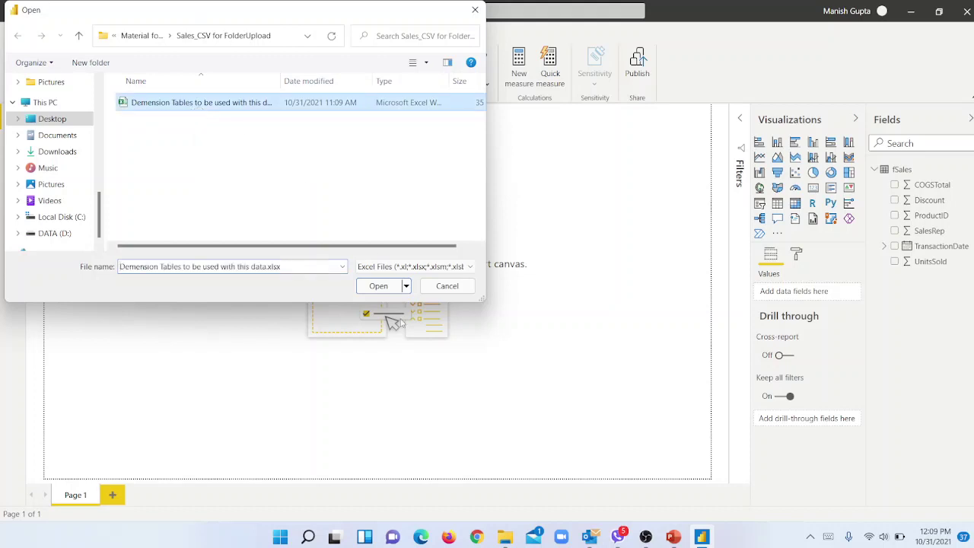
{"action": "left_click", "coordinate": [379, 286]}
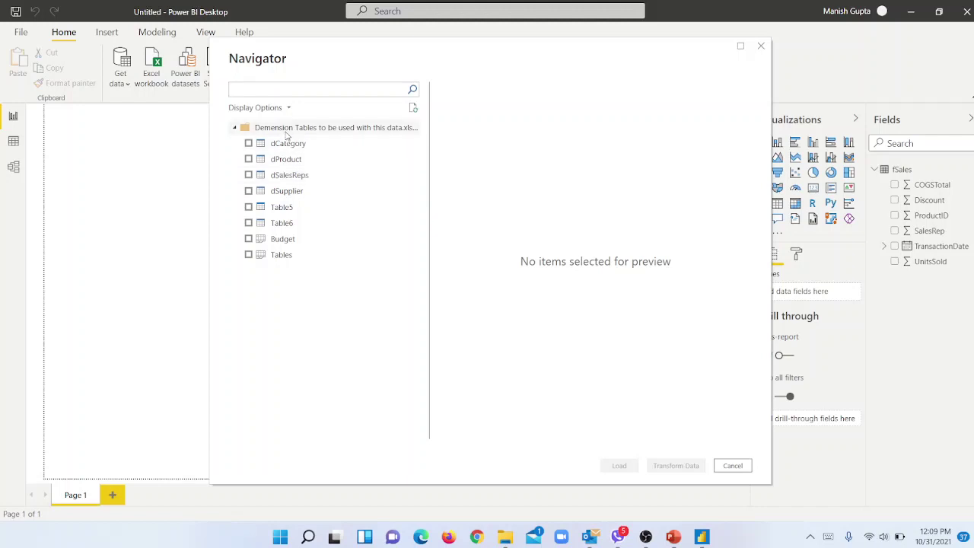
Select the dCategory, dProduct, dSalesReps and dSupplier tables for import from the workbook
{"action": "left_click", "coordinate": [287, 150]}
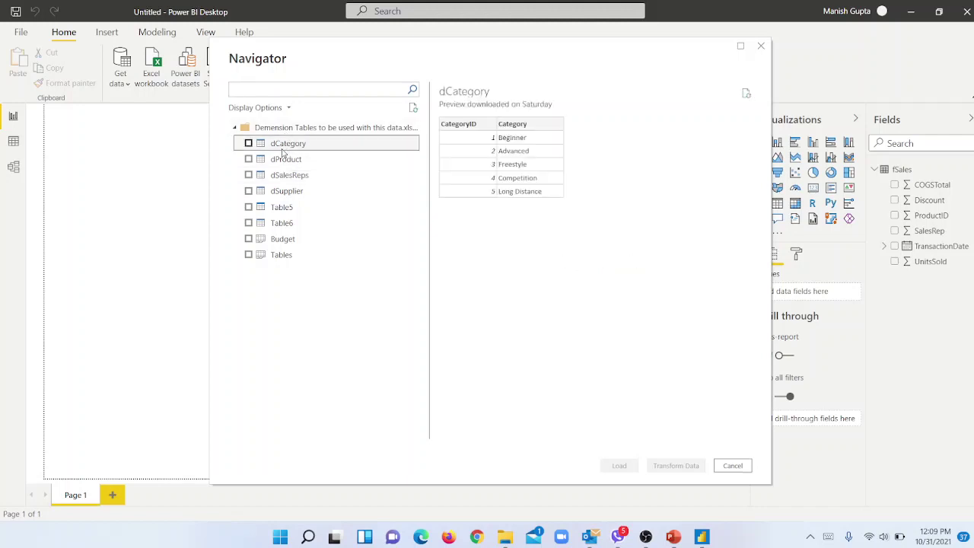
{"action": "left_click", "coordinate": [248, 143]}
{"action": "left_click", "coordinate": [248, 159]}
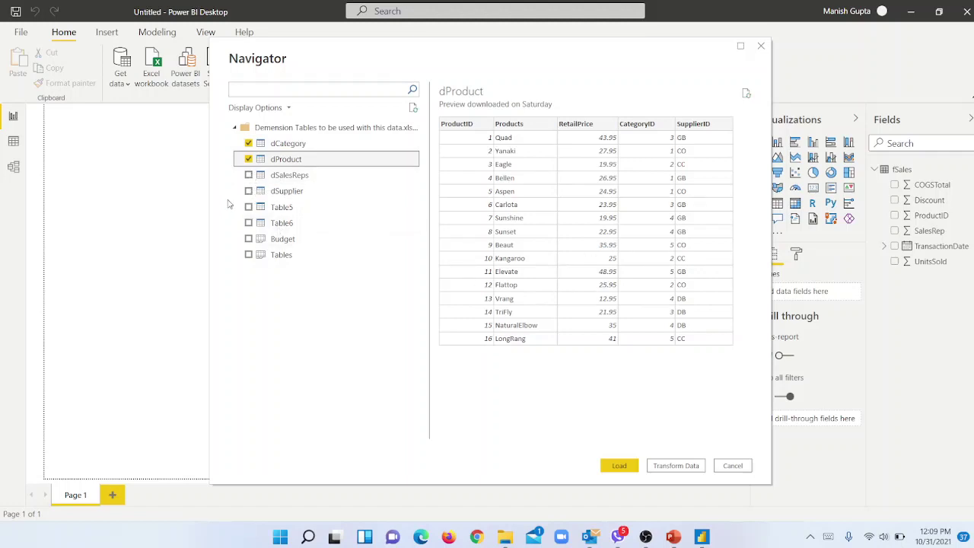
{"action": "left_click", "coordinate": [249, 176]}
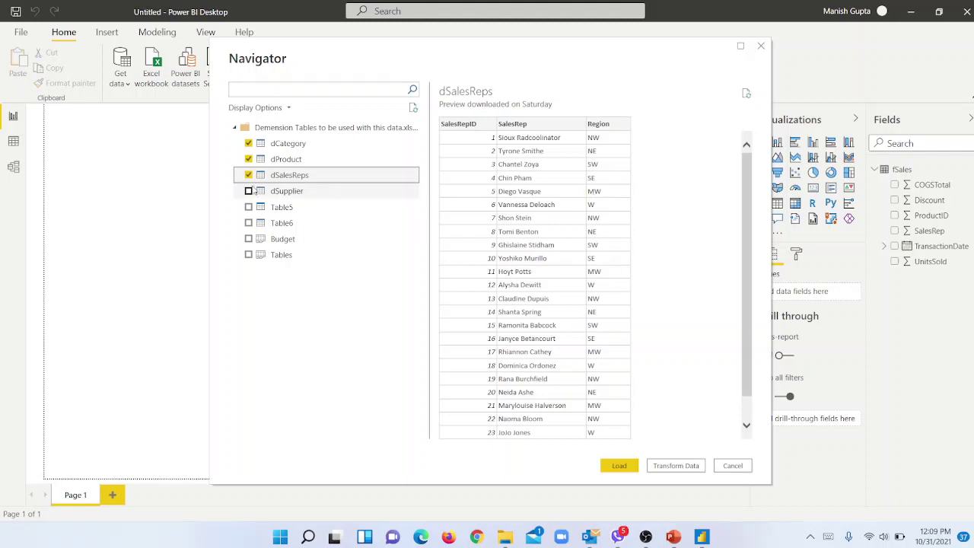
{"action": "left_click", "coordinate": [249, 191]}
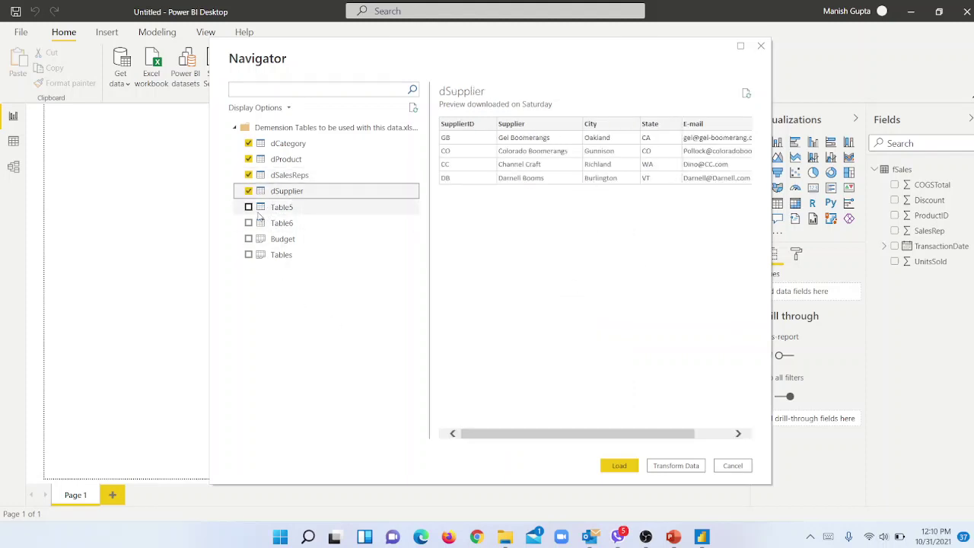
Preview the monthly budget tables Table5 and Table6 and add both to the import selection
{"action": "left_click", "coordinate": [248, 208]}
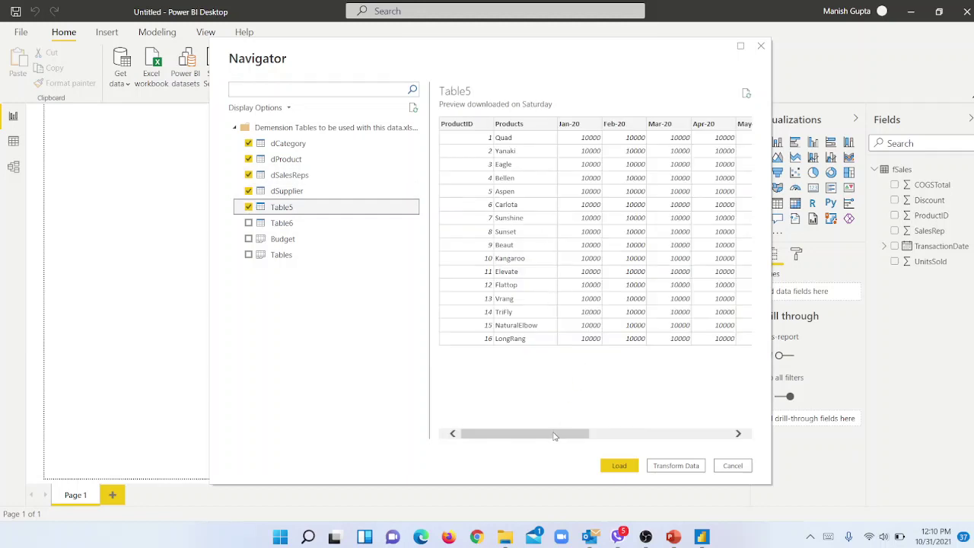
{"action": "left_click_drag", "start_coordinate": [555, 436], "coordinate": [480, 435]}
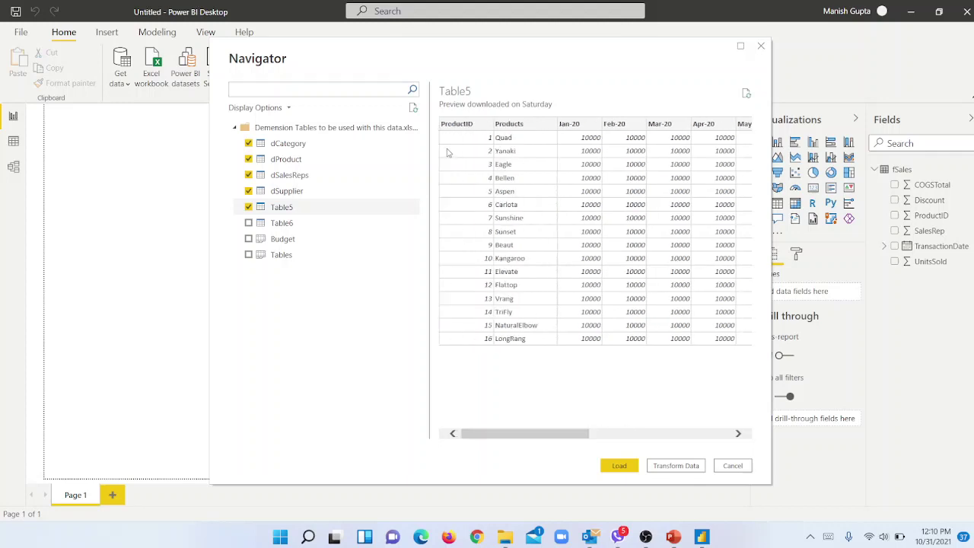
{"action": "left_click", "coordinate": [277, 227]}
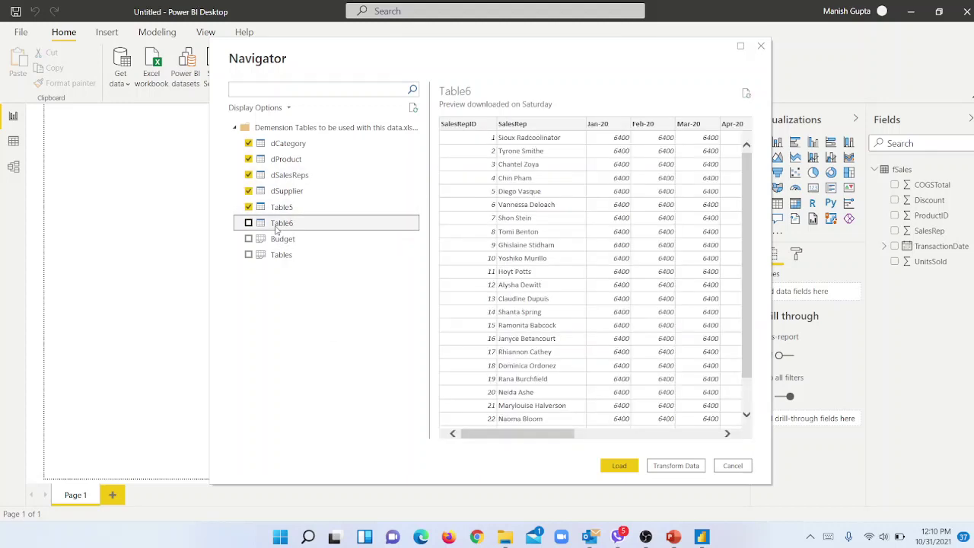
{"action": "left_click_drag", "start_coordinate": [551, 436], "coordinate": [471, 417]}
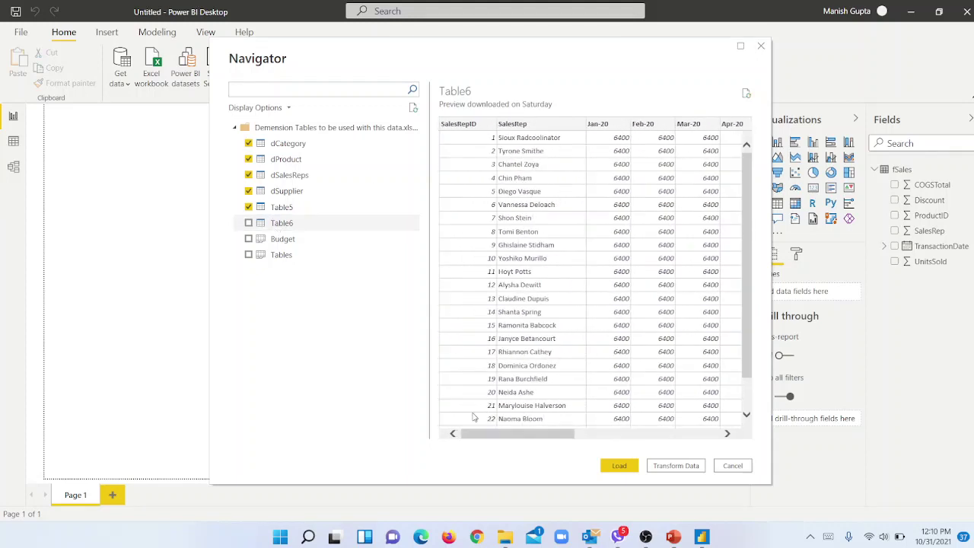
{"action": "left_click", "coordinate": [250, 227]}
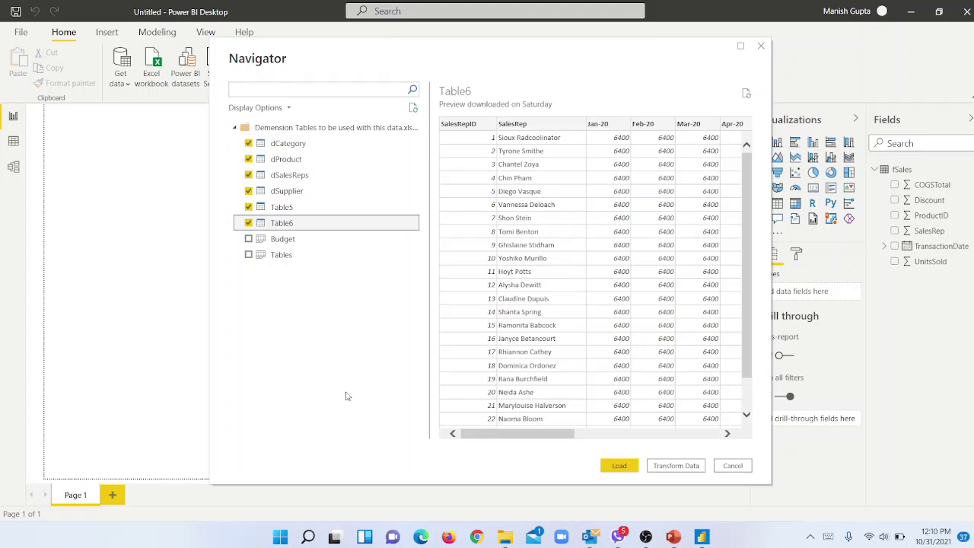
Switch to File Explorer and open the Demension Tables workbook from the Sales_CSV for FolderUpload folder in Excel
{"action": "left_click", "coordinate": [511, 545]}
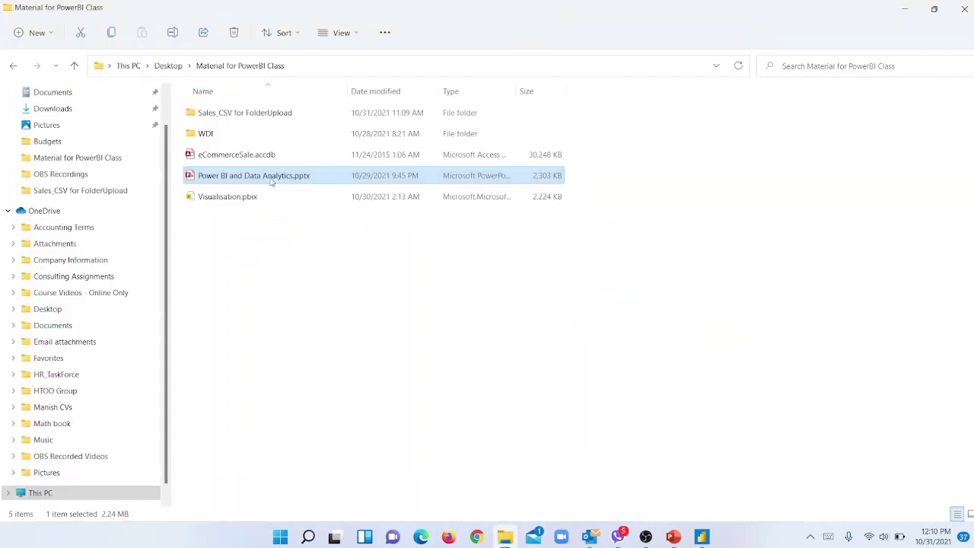
{"action": "left_click", "coordinate": [261, 120]}
{"action": "double_click", "coordinate": [261, 121]}
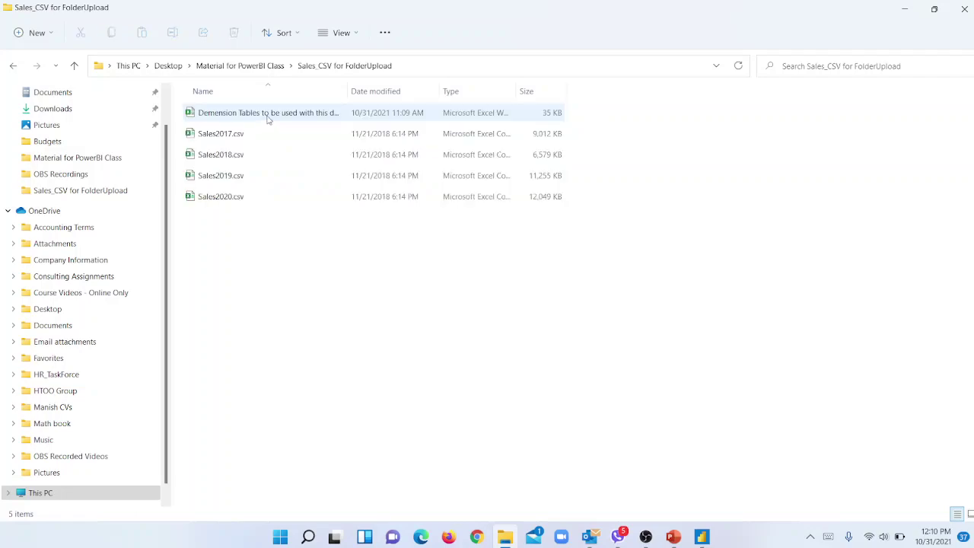
{"action": "left_click", "coordinate": [271, 119]}
{"action": "double_click", "coordinate": [269, 120]}
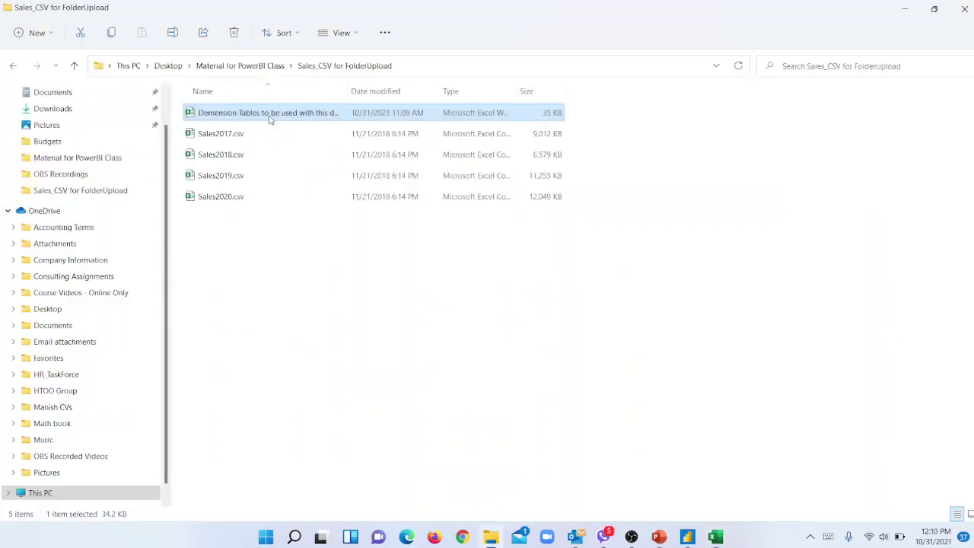
Compare the Table6 preview in Power BI with the sales rep and product budget tables on the workbook's Budget sheet in Excel
{"action": "key", "text": "alt+Tab"}
{"action": "key", "text": "alt+Tab"}
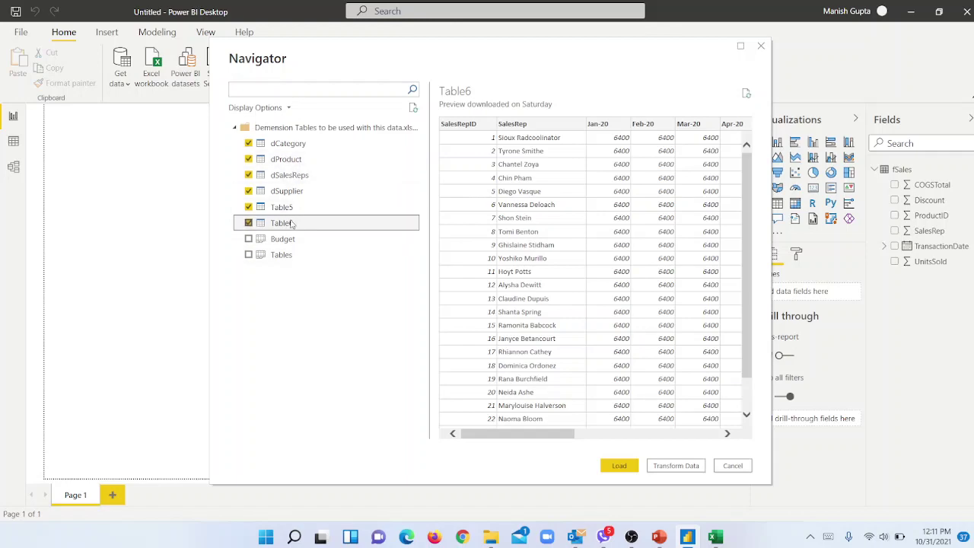
{"action": "key", "text": "alt+Tab"}
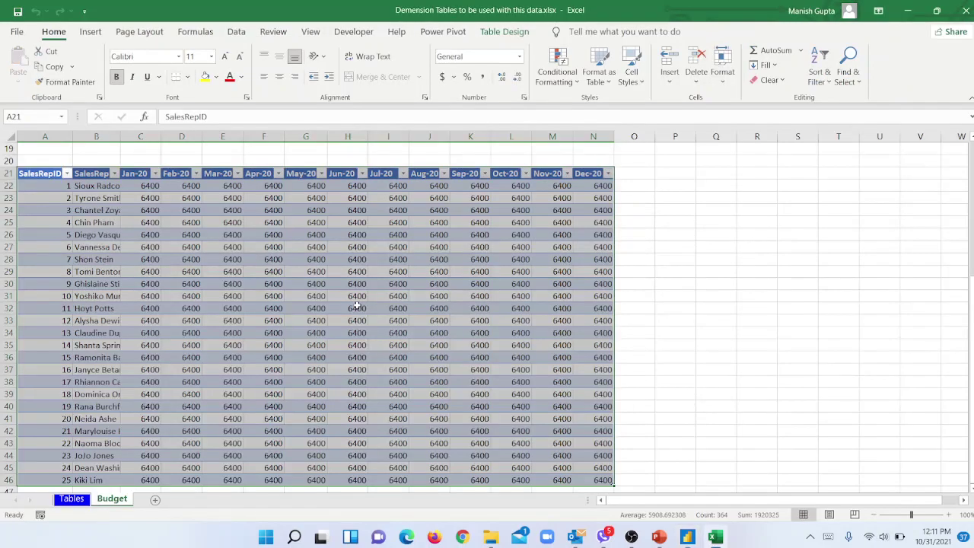
{"action": "key", "text": "Up"}
{"action": "key", "text": "Up"}
{"action": "key", "text": "Up"}
{"action": "key", "text": "Up"}
{"action": "key", "text": "Up"}
{"action": "key", "text": "Up"}
{"action": "key", "text": "Up"}
{"action": "key", "text": "Up"}
{"action": "key", "text": "Up"}
{"action": "key", "text": "Up"}
{"action": "key", "text": "Up"}
{"action": "key", "text": "Up"}
{"action": "key", "text": "Up"}
{"action": "key", "text": "Up"}
{"action": "key", "text": "Up"}
{"action": "key", "text": "Up"}
{"action": "key", "text": "Up"}
{"action": "key", "text": "Up"}
{"action": "key", "text": "Up"}
{"action": "key", "text": "Up"}
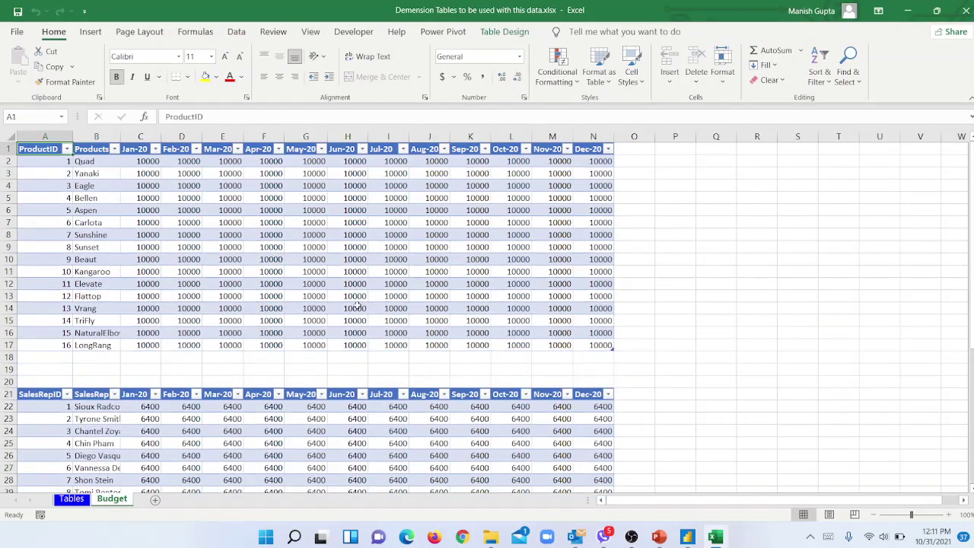
Check the table name assigned to the product budget table on the Budget sheet
{"action": "left_click", "coordinate": [144, 211]}
{"action": "key", "text": "Home"}
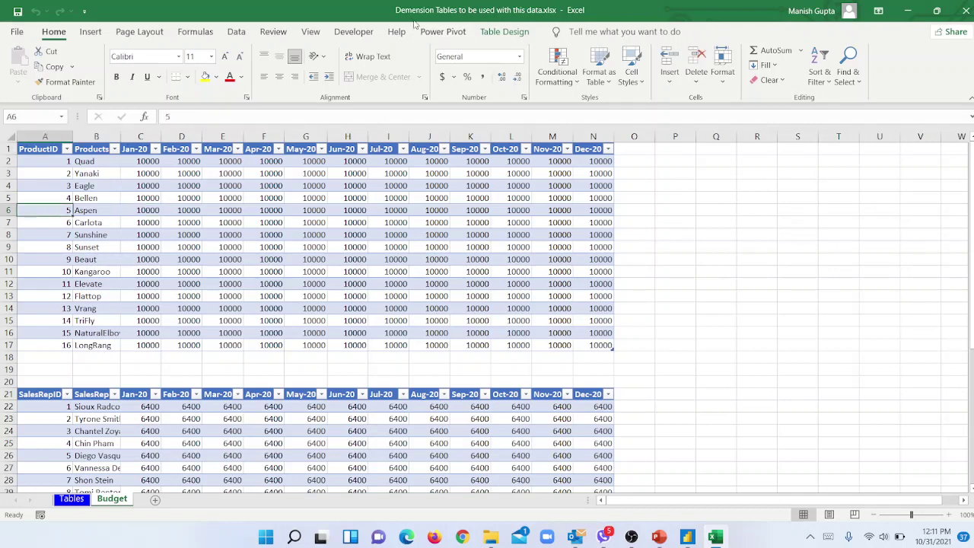
{"action": "left_click", "coordinate": [488, 38]}
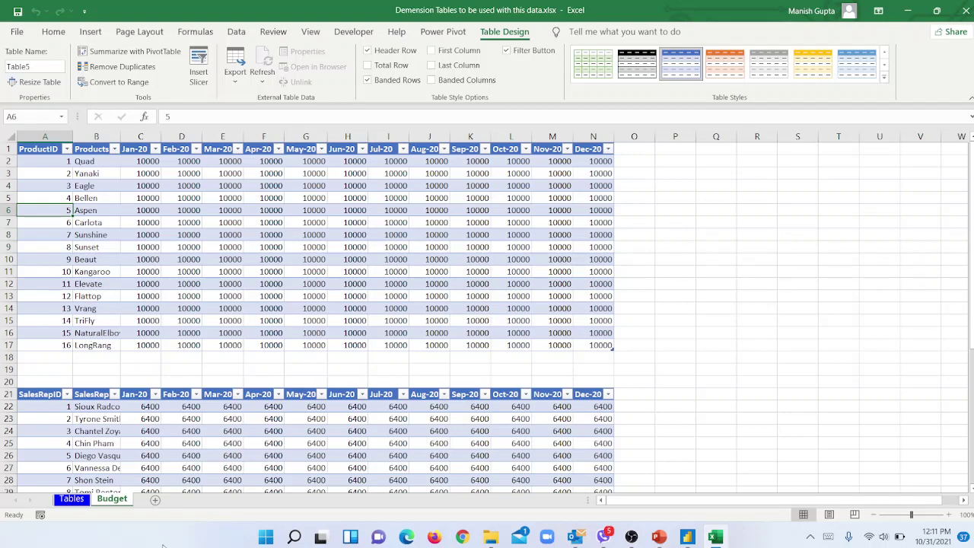
{"action": "left_click", "coordinate": [32, 67]}
{"action": "double_click", "coordinate": [32, 67]}
{"action": "left_click", "coordinate": [233, 308]}
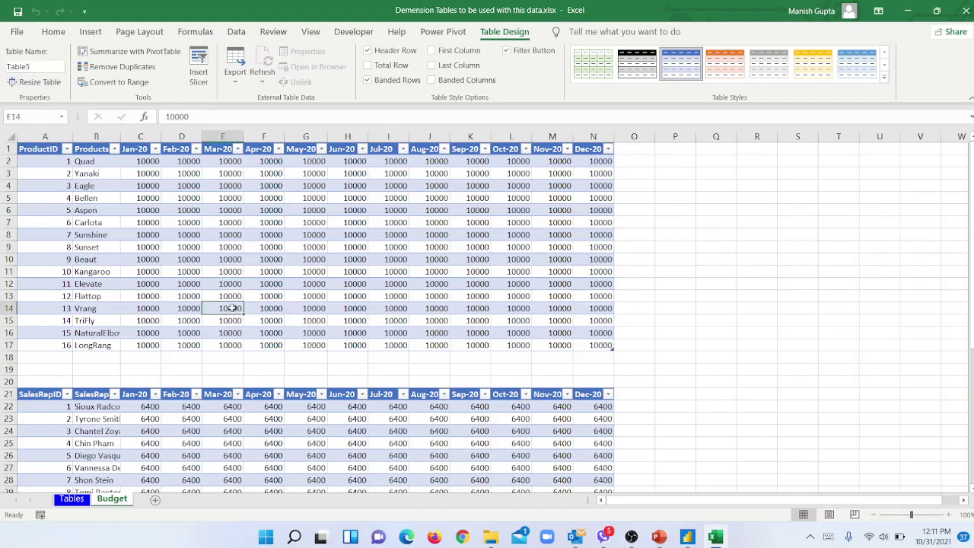
Compare Power BI's import list with the names of the sales rep, product, category and supplier tables on Excel's Tables sheet
{"action": "key", "text": "alt+Tab"}
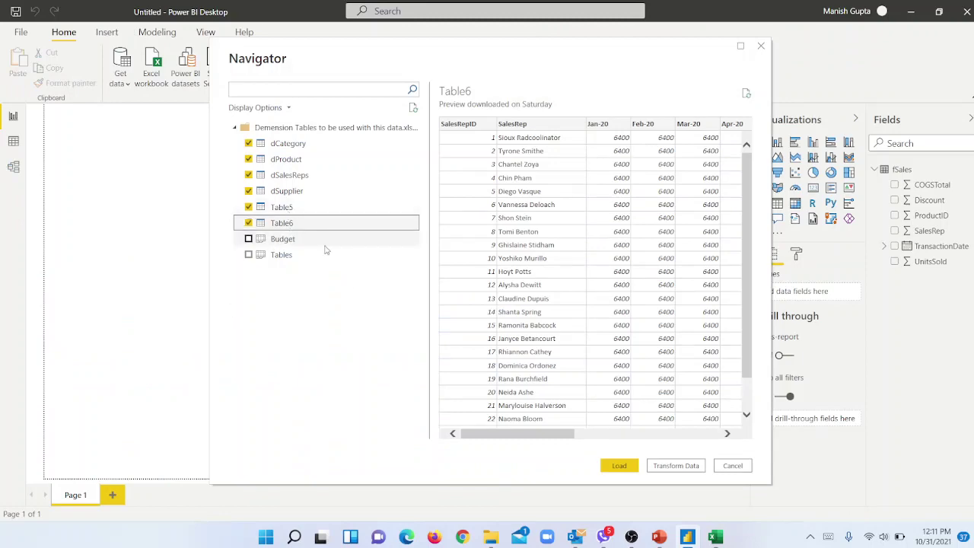
{"action": "key", "text": "alt+Tab"}
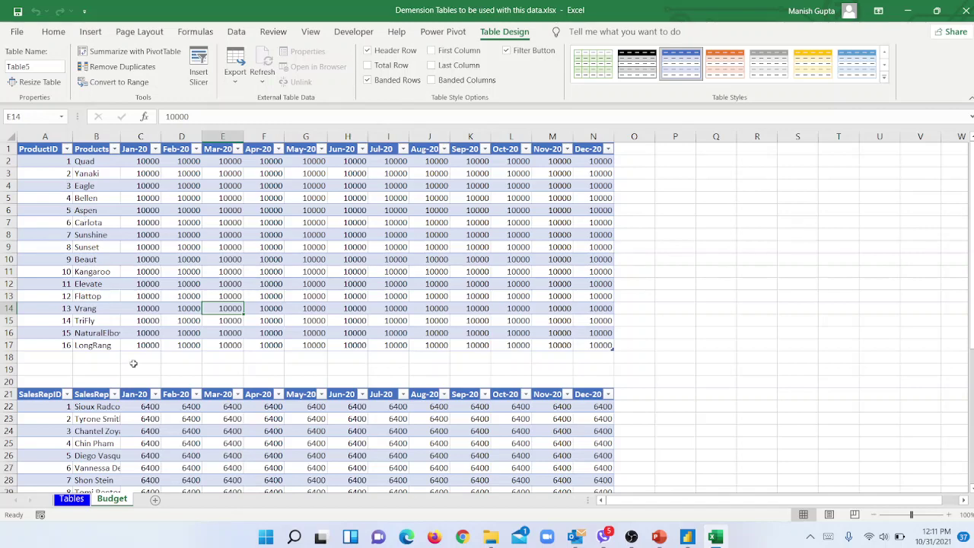
{"action": "key", "text": "ctrl+Page_Up"}
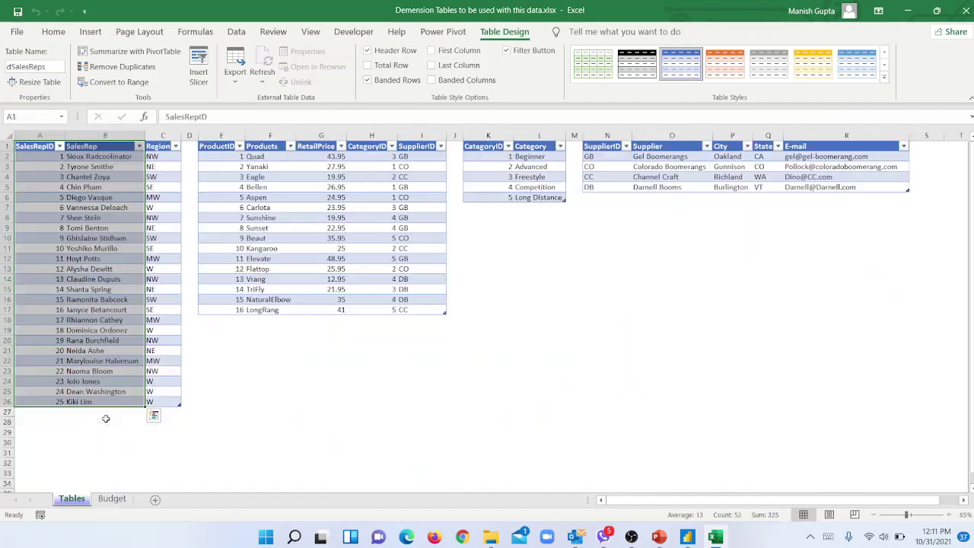
{"action": "left_click", "coordinate": [55, 257]}
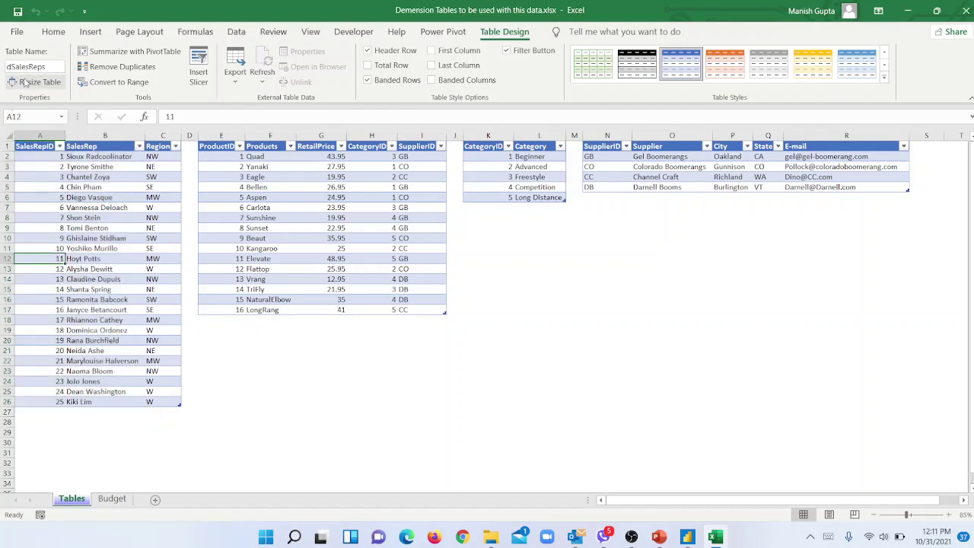
{"action": "left_click", "coordinate": [221, 186]}
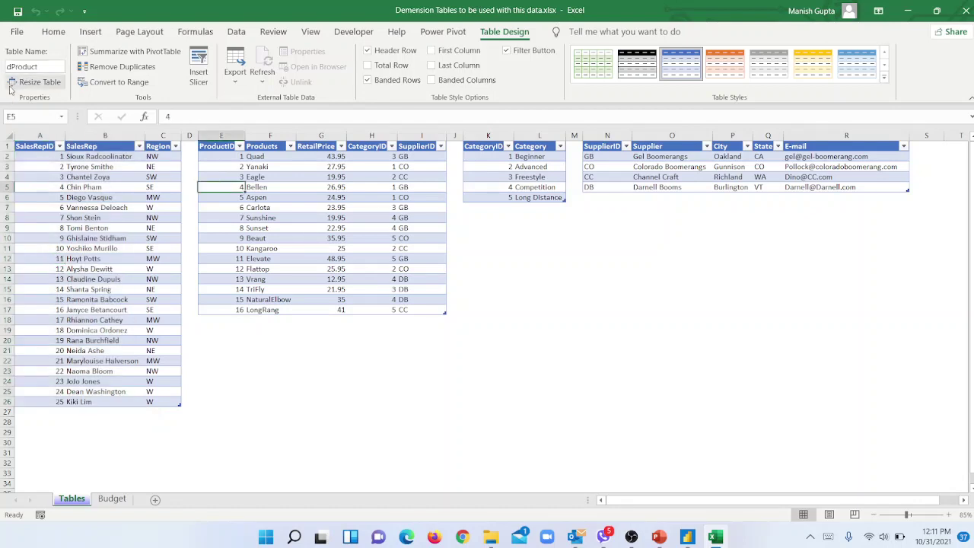
{"action": "left_click", "coordinate": [519, 176]}
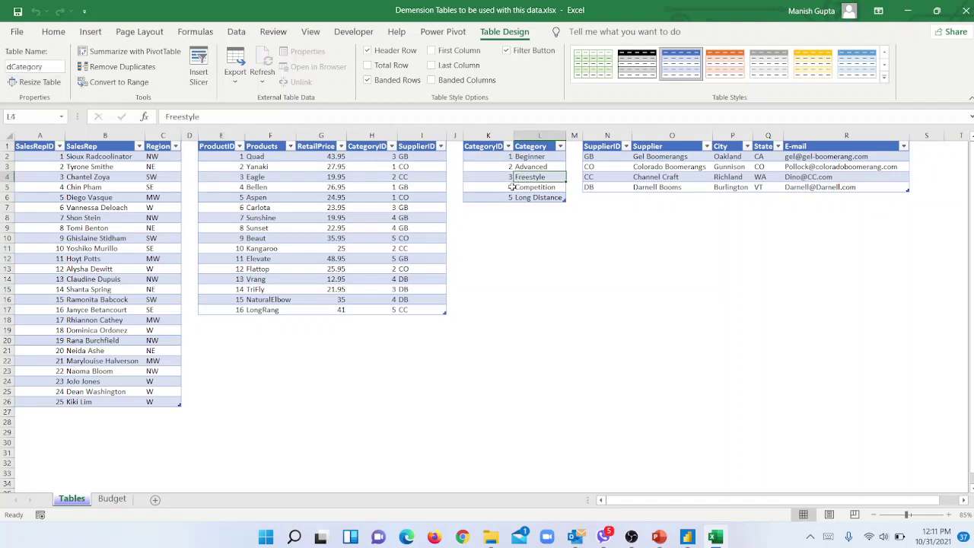
{"action": "left_click", "coordinate": [635, 157]}
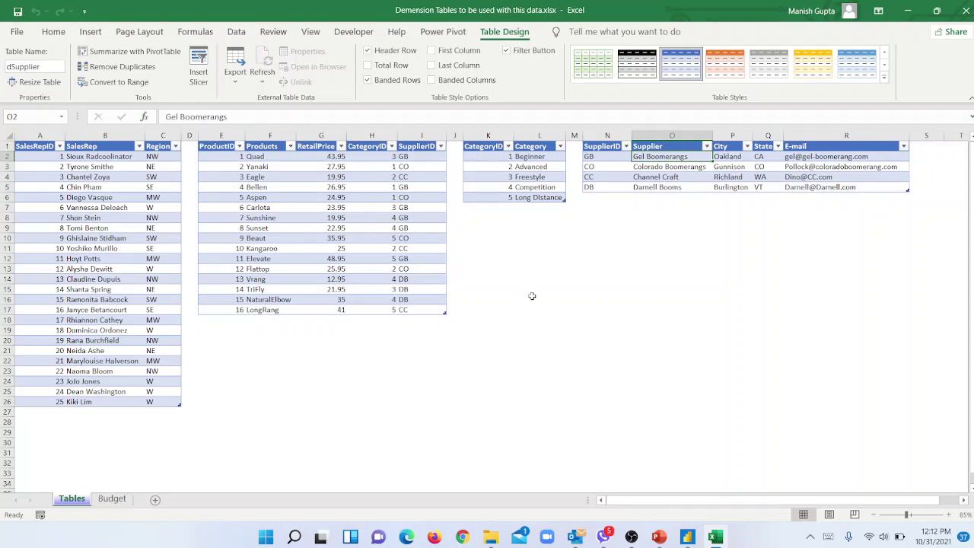
Switch back to Power BI, open the selected workbook tables for transformation in Power Query, and rename the Table6 query dBudgetbySalesRep
{"action": "key", "text": "alt+Tab"}
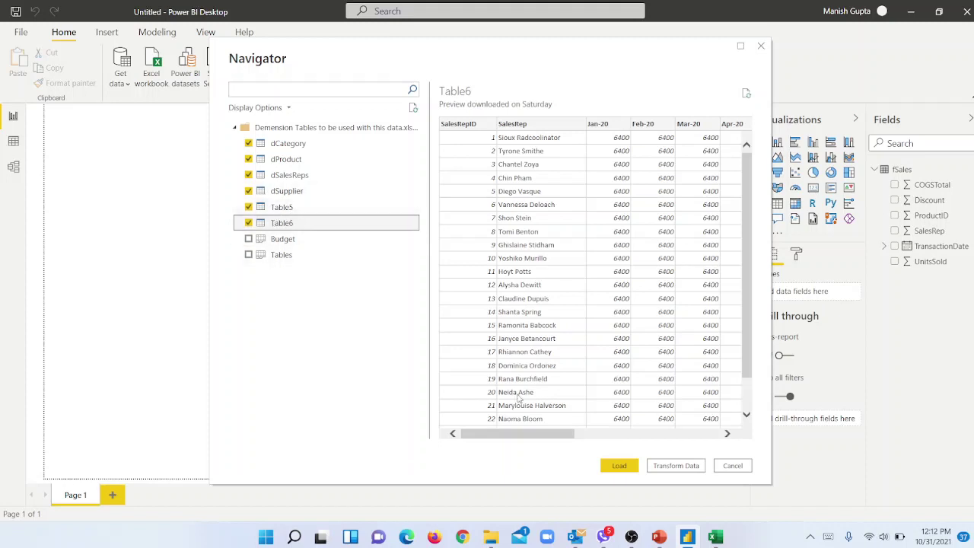
{"action": "left_click", "coordinate": [681, 467]}
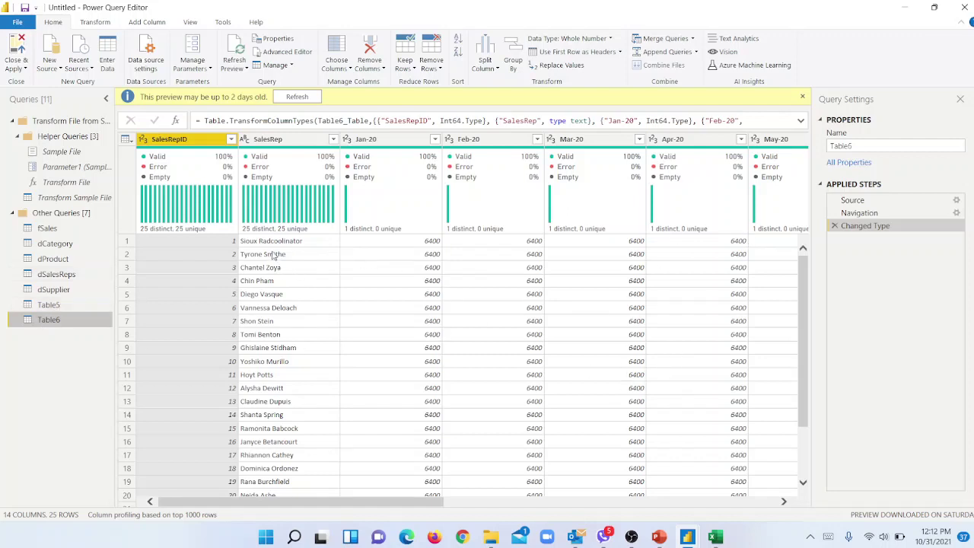
{"action": "left_click", "coordinate": [863, 149]}
{"action": "double_click", "coordinate": [864, 149]}
{"action": "type", "text": "dBudget"}
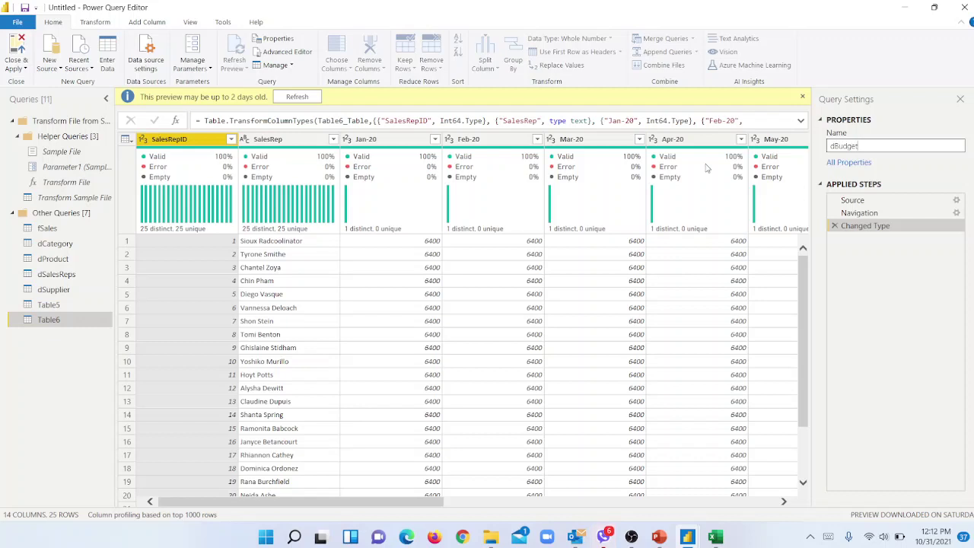
{"action": "type", "text": "bySalesRep"}
{"action": "key", "text": "Return"}
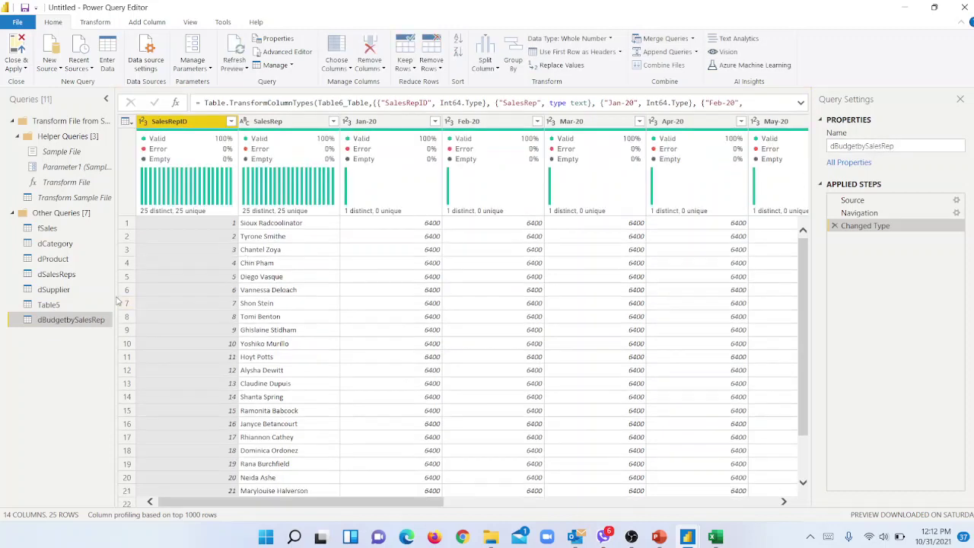
Rename the Table5 query dBudgetByProduct
{"action": "left_click", "coordinate": [51, 305]}
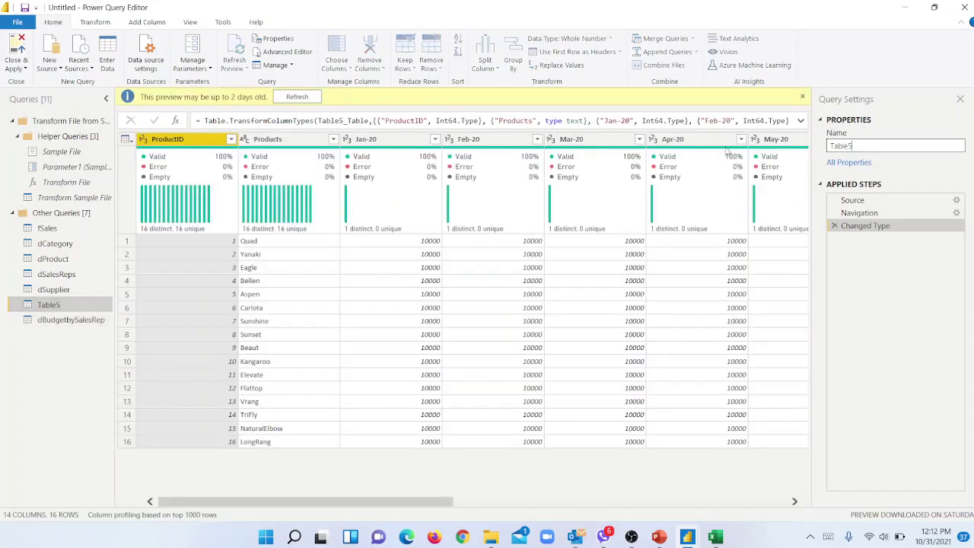
{"action": "key", "text": "ctrl+a"}
{"action": "type", "text": "dBudgetb"}
{"action": "key", "text": "BackSpace"}
{"action": "type", "text": "ByProduct"}
{"action": "key", "text": "Return"}
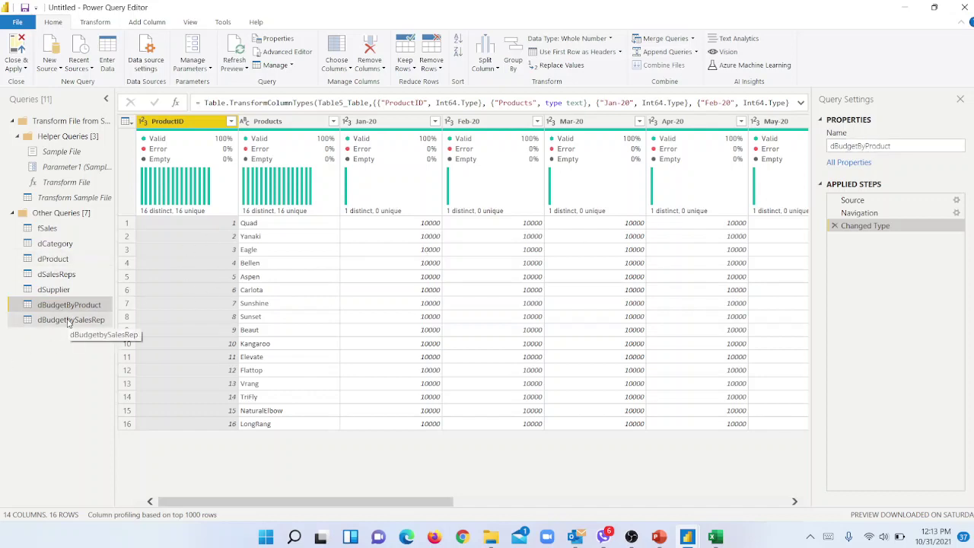
Review the contents of the dCategory, dProduct, dSalesReps and dSupplier queries in turn
{"action": "left_click", "coordinate": [64, 248]}
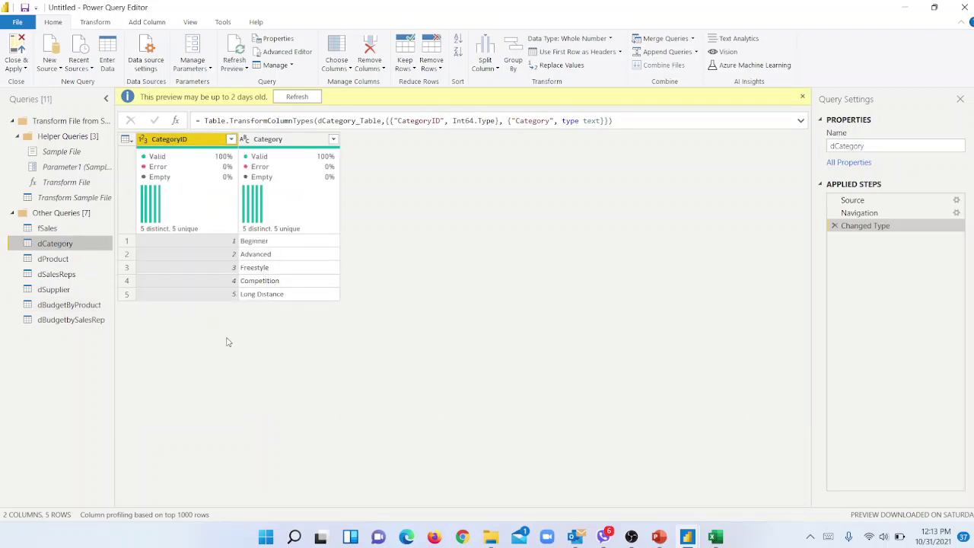
{"action": "left_click", "coordinate": [59, 261]}
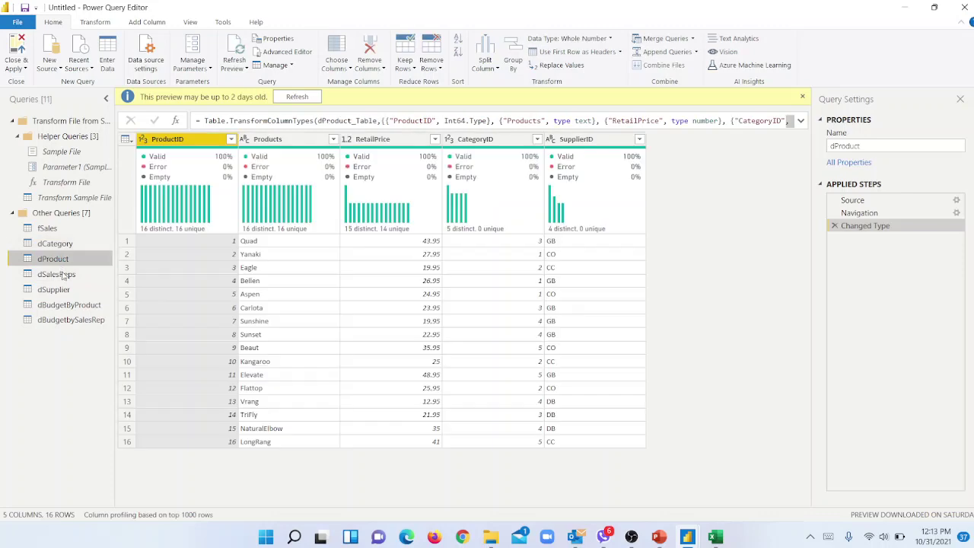
{"action": "left_click", "coordinate": [70, 275]}
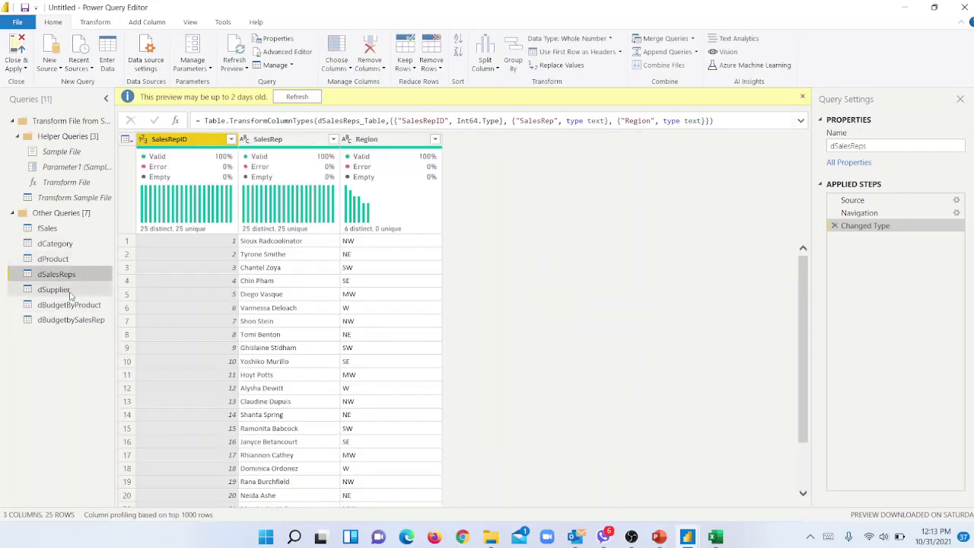
{"action": "left_click", "coordinate": [70, 292]}
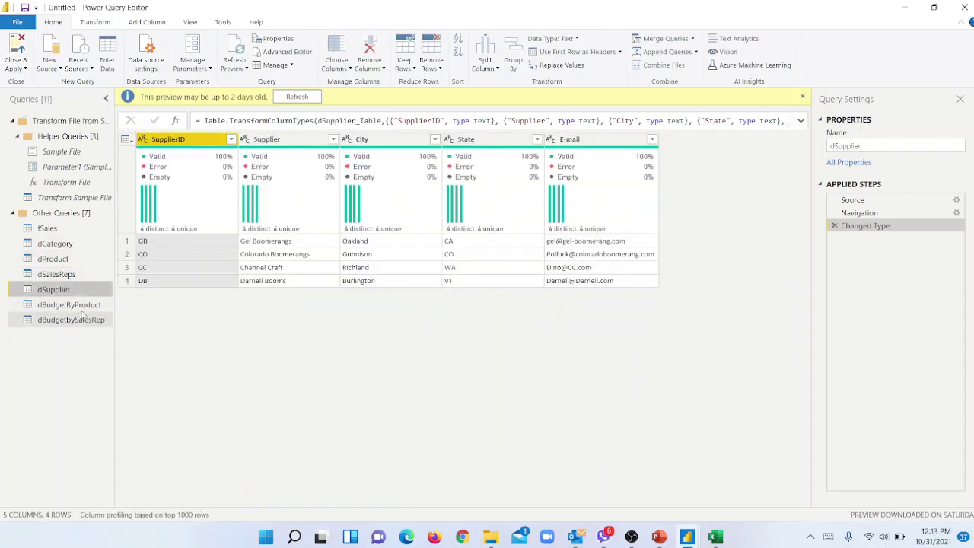
Examine how the dBudgetByProduct query spreads each product's budget across separate monthly columns
{"action": "left_click", "coordinate": [76, 306]}
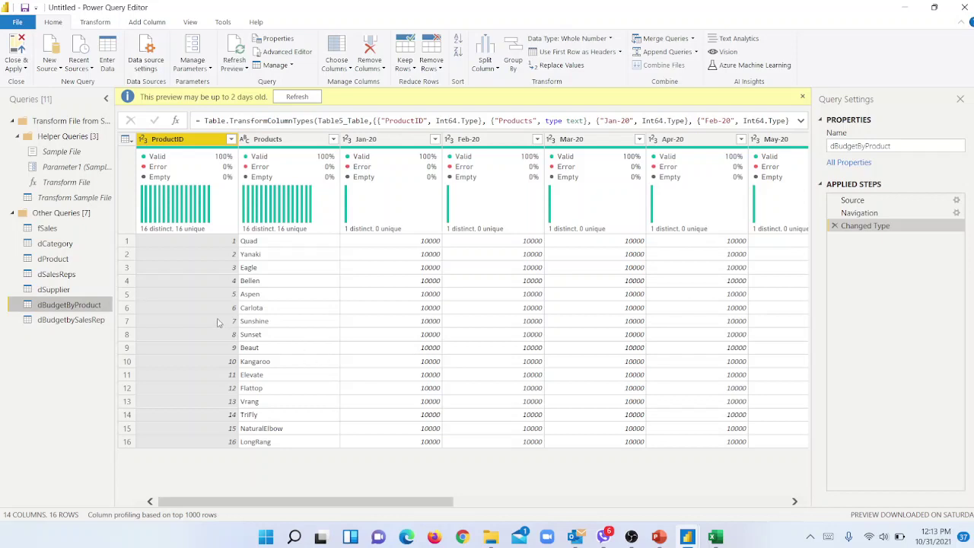
{"action": "mouse_move", "coordinate": [241, 251]}
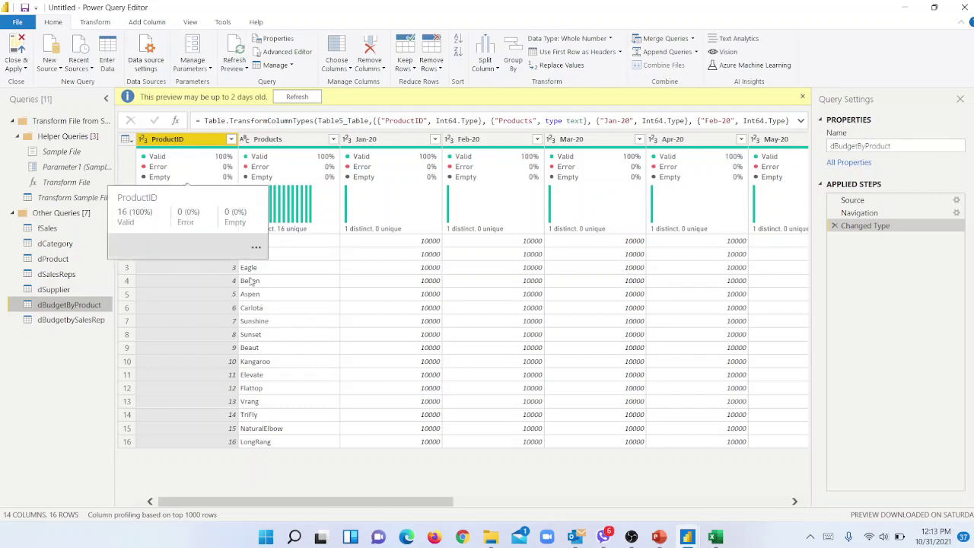
{"action": "left_click", "coordinate": [267, 293]}
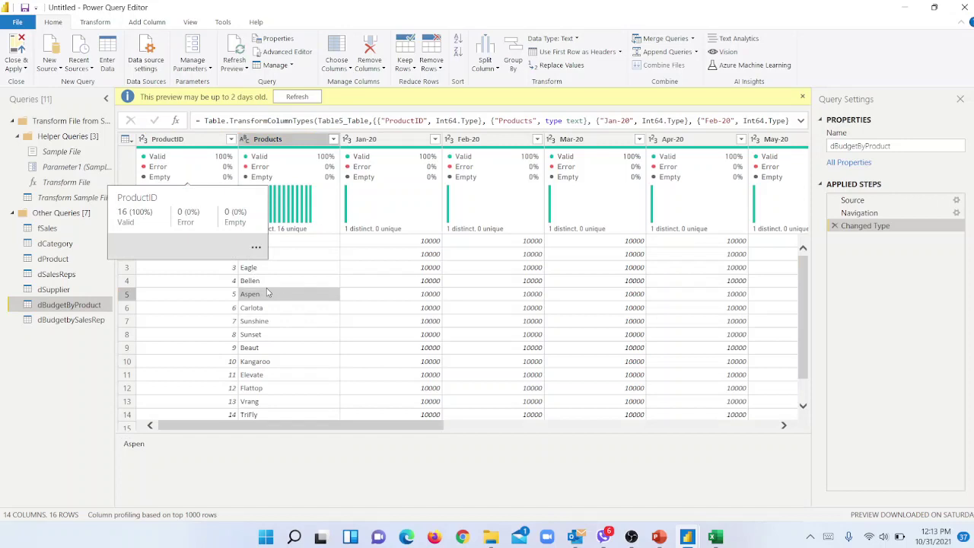
{"action": "key", "text": "Right"}
{"action": "key", "text": "Right"}
{"action": "key", "text": "Right"}
{"action": "key", "text": "Right"}
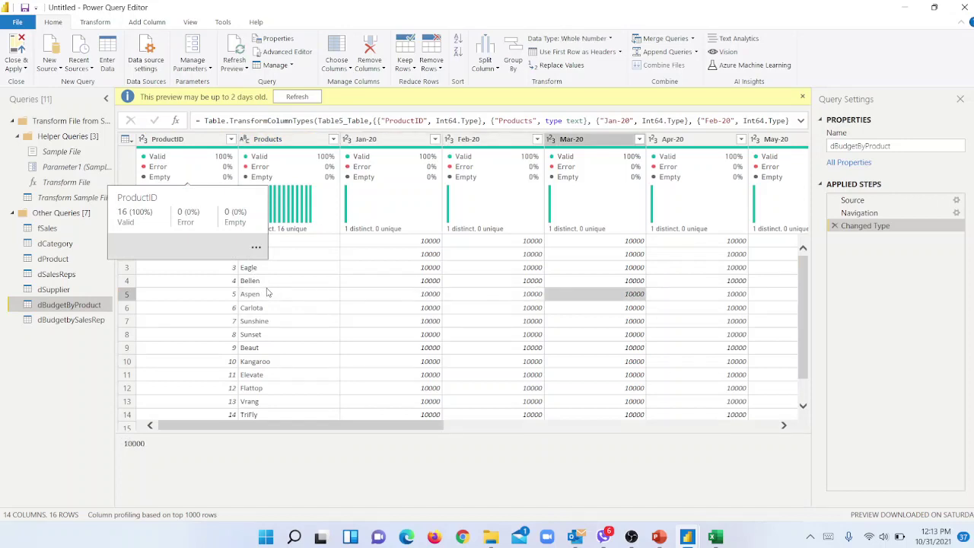
{"action": "key", "text": "Left"}
{"action": "key", "text": "Left"}
{"action": "key", "text": "Right"}
{"action": "key", "text": "Right"}
{"action": "key", "text": "Right"}
{"action": "key", "text": "Right"}
{"action": "key", "text": "Right"}
{"action": "key", "text": "Right"}
{"action": "key", "text": "Right"}
{"action": "key", "text": "Right"}
{"action": "key", "text": "Right"}
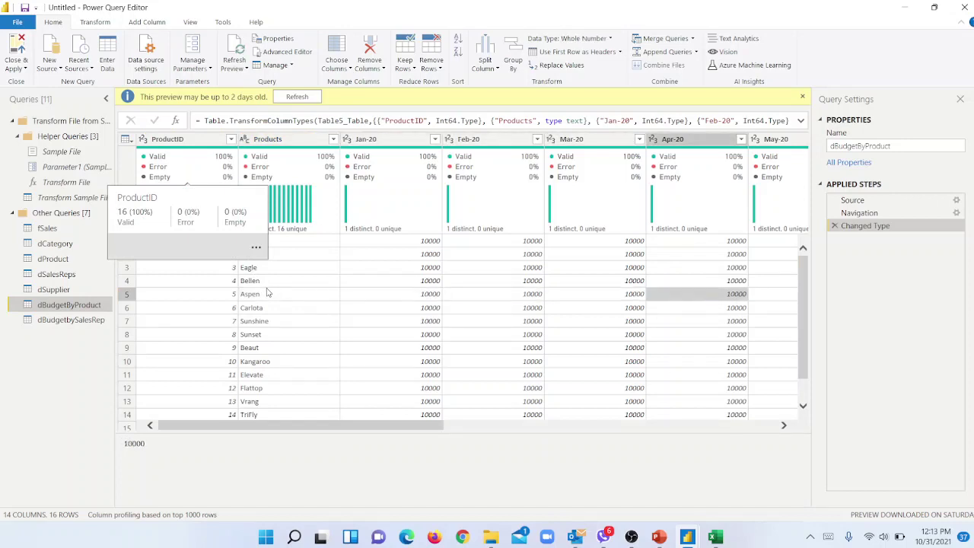
{"action": "key", "text": "Right"}
{"action": "key", "text": "Left"}
{"action": "key", "text": "Left"}
{"action": "key", "text": "Left"}
{"action": "key", "text": "Left"}
{"action": "key", "text": "Left"}
{"action": "key", "text": "Left"}
{"action": "key", "text": "Left"}
{"action": "key", "text": "Left"}
{"action": "key", "text": "Left"}
{"action": "key", "text": "Left"}
{"action": "key", "text": "Left"}
{"action": "key", "text": "Left"}
{"action": "key", "text": "Left"}
{"action": "key", "text": "Left"}
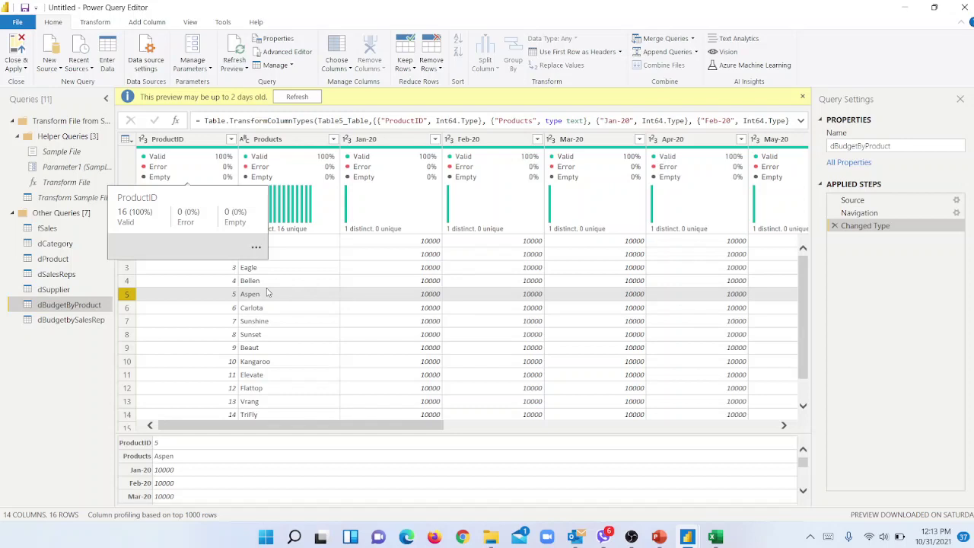
{"action": "left_click", "coordinate": [209, 312]}
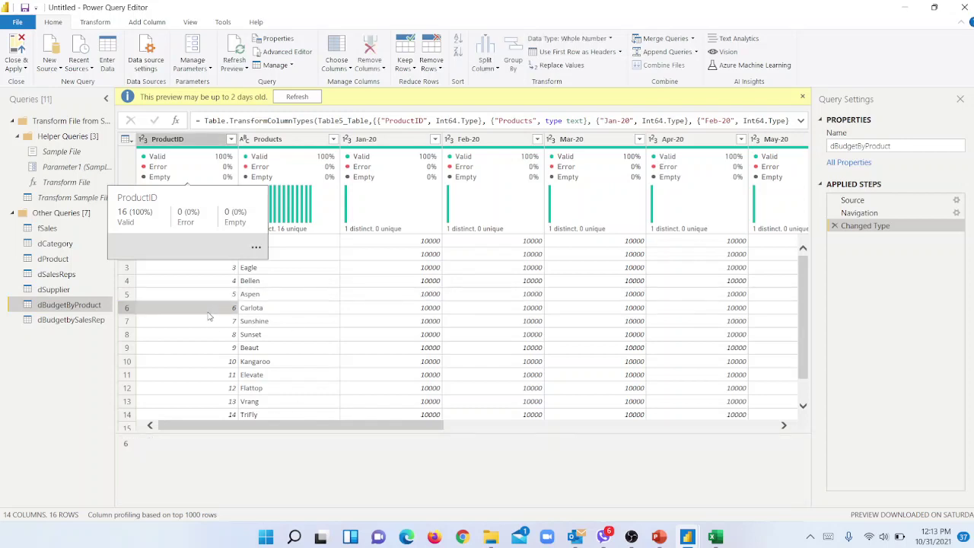
{"action": "key", "text": "Right"}
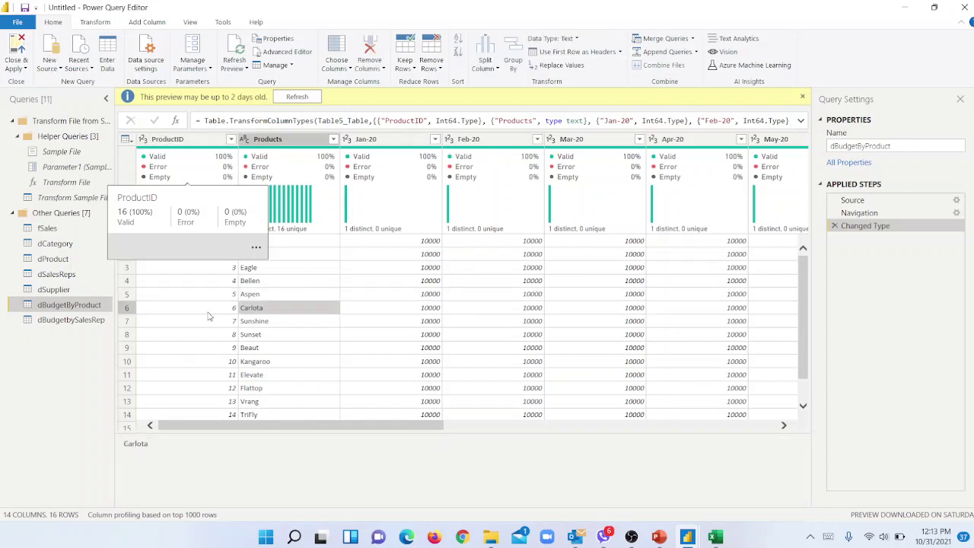
Unpivot all columns other than ProductID and Products in the dBudgetByProduct query
{"action": "left_click", "coordinate": [205, 139]}
{"action": "left_click", "coordinate": [276, 142], "text": "shift"}
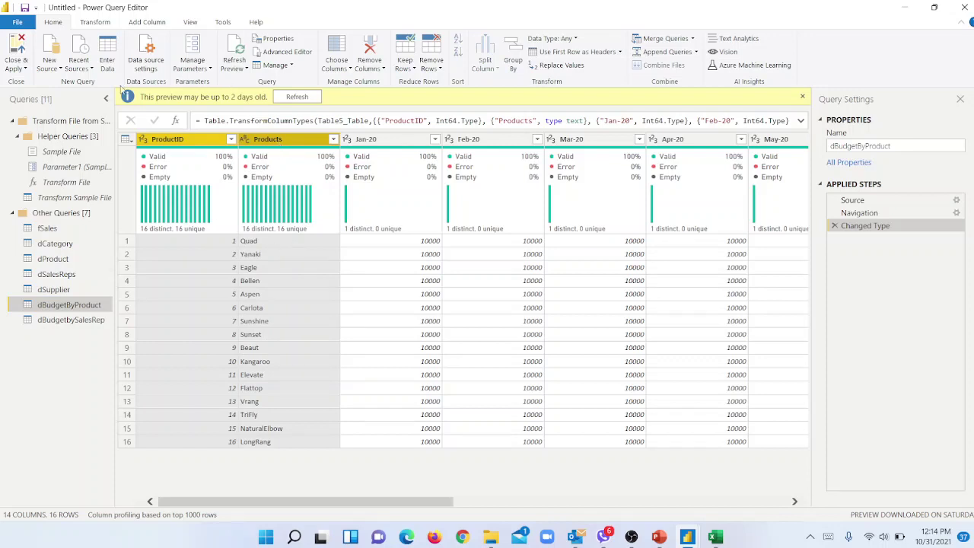
{"action": "left_click", "coordinate": [95, 23]}
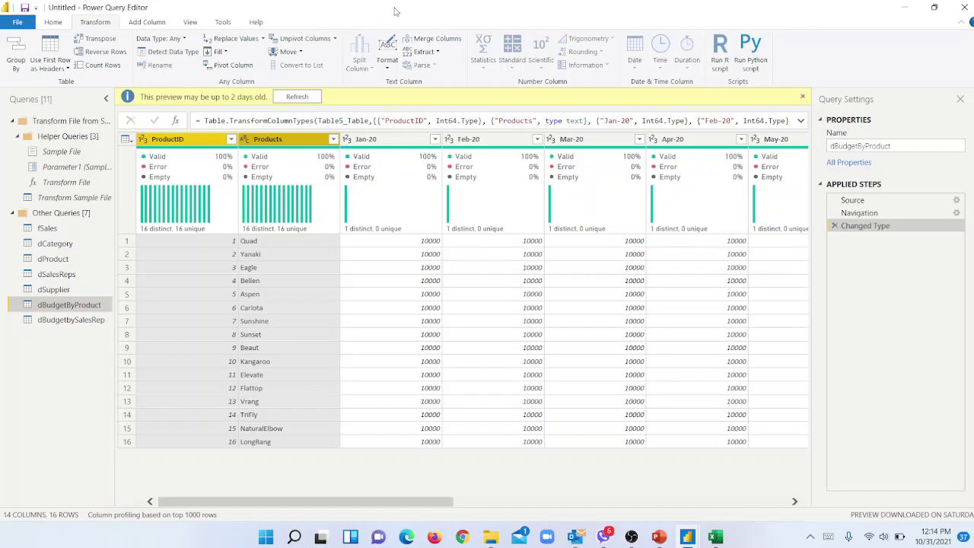
{"action": "left_click", "coordinate": [334, 39]}
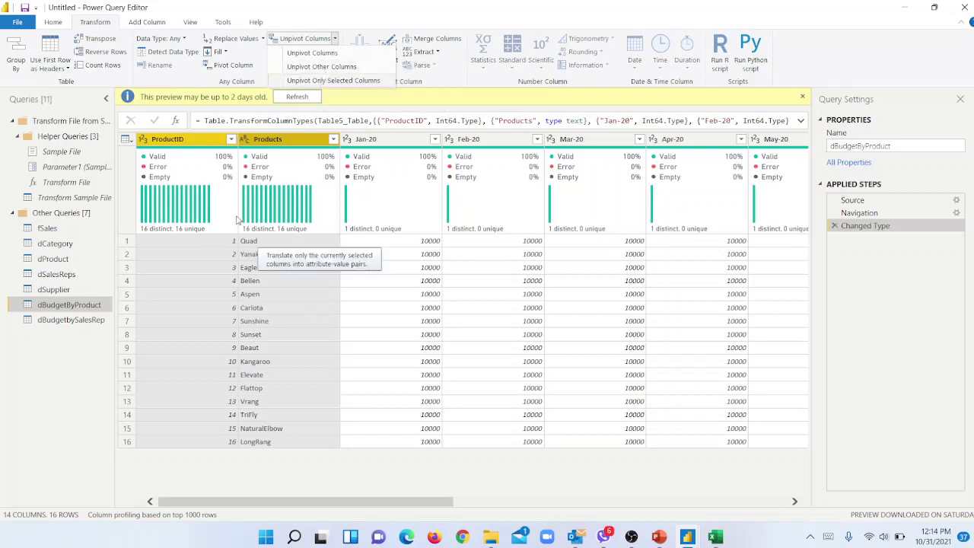
{"action": "left_click", "coordinate": [343, 69]}
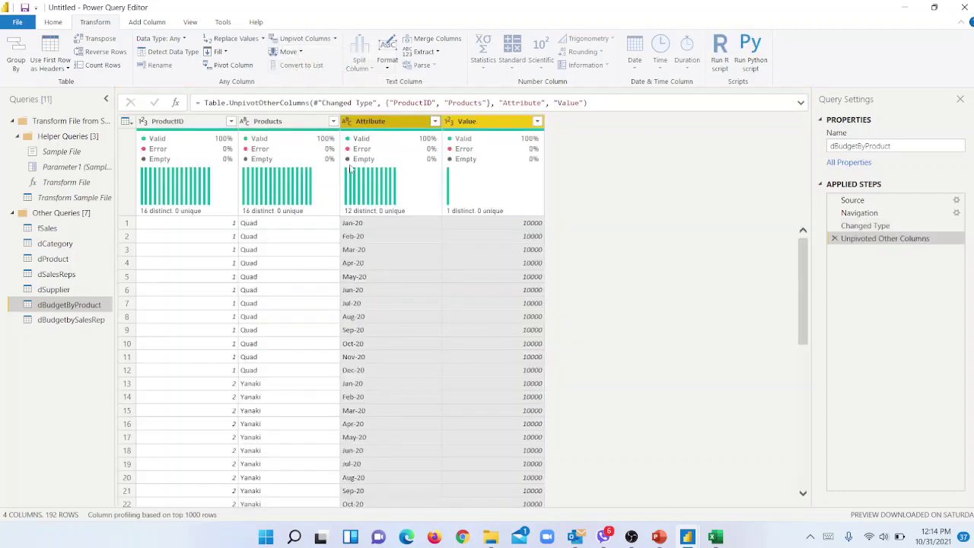
Inspect the Attribute and Value entries for the Quad rows in the unpivoted dBudgetByProduct query
{"action": "left_click", "coordinate": [306, 251]}
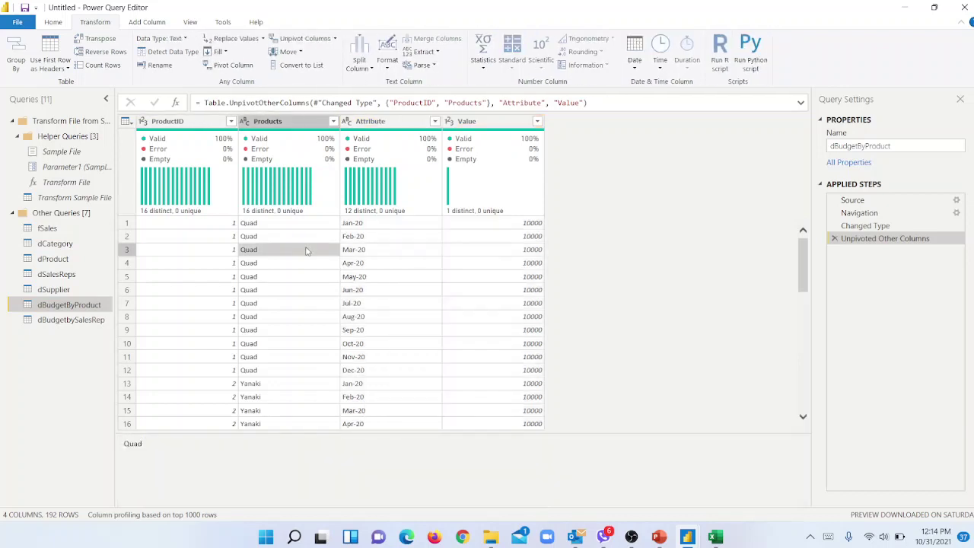
{"action": "key", "text": "Right"}
{"action": "key", "text": "Down"}
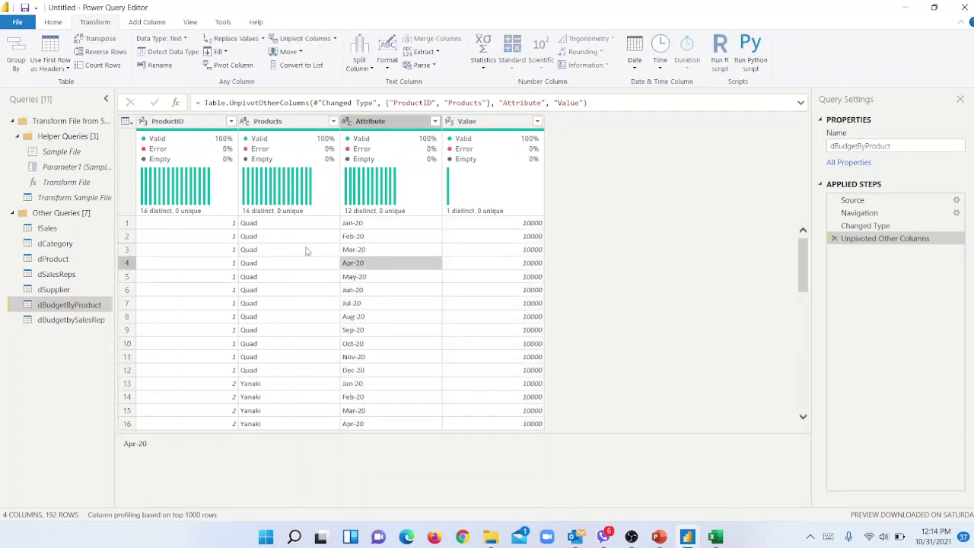
{"action": "key", "text": "Right"}
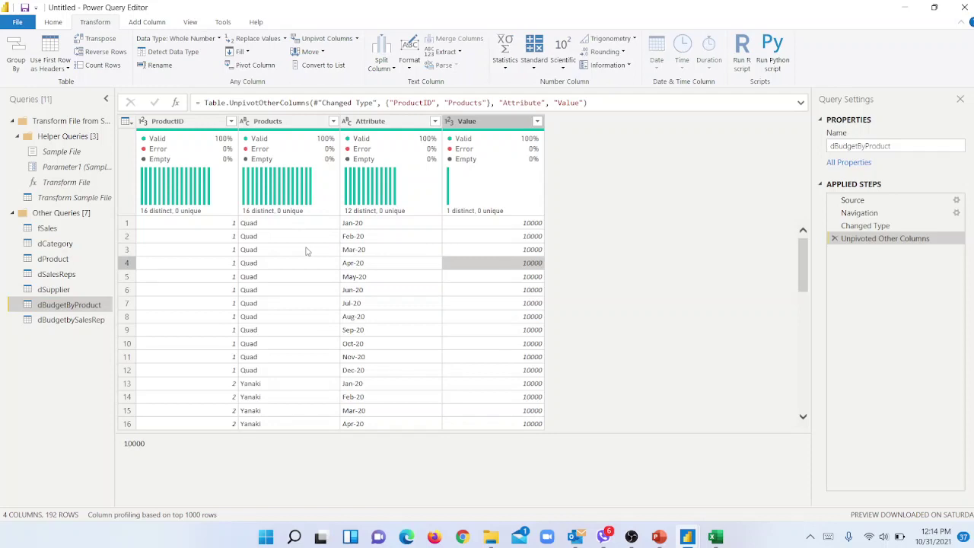
{"action": "key", "text": "Left"}
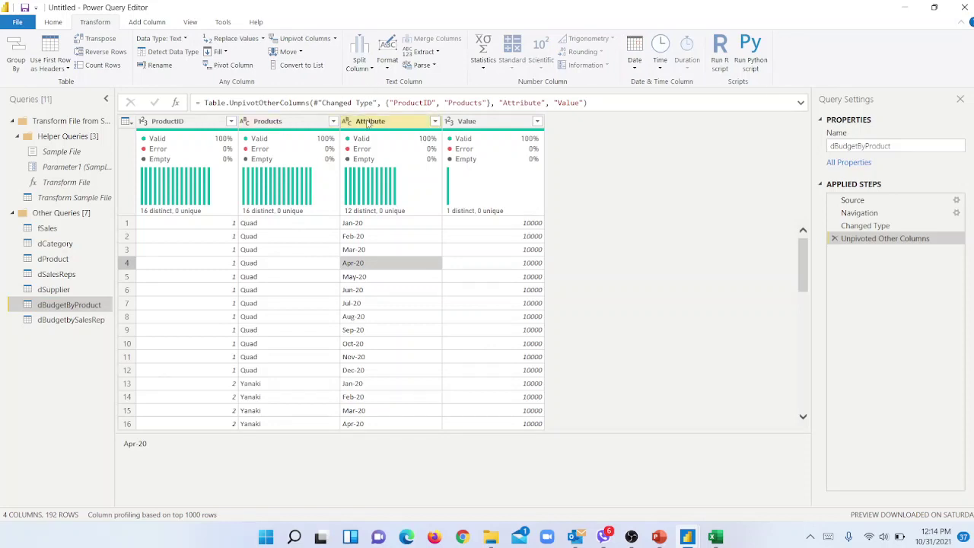
Rename the Attribute column as BudgetMonth and the Value column as BudgetNames
{"action": "double_click", "coordinate": [367, 122]}
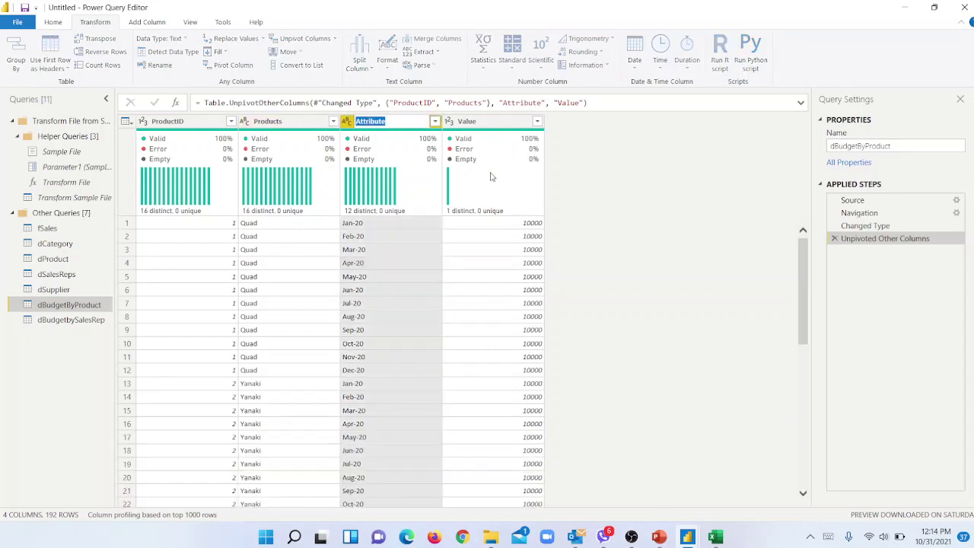
{"action": "type", "text": "BudgetMonth"}
{"action": "key", "text": "Return"}
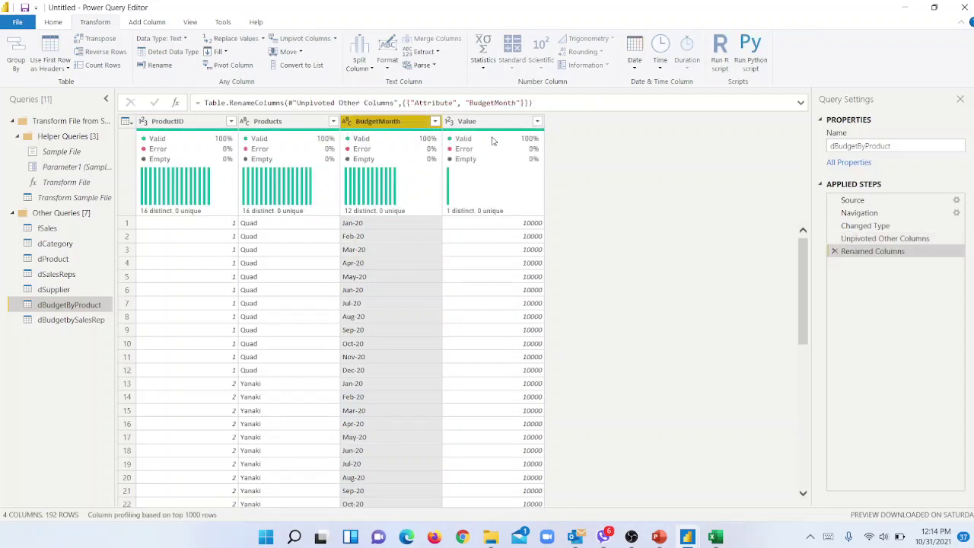
{"action": "double_click", "coordinate": [491, 121]}
{"action": "type", "text": "Bud"}
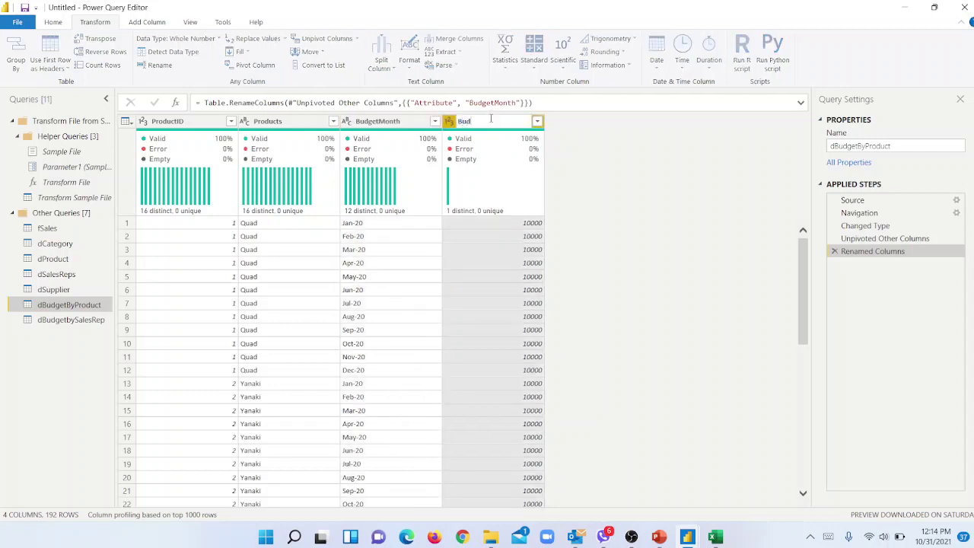
{"action": "type", "text": "getNames"}
{"action": "key", "text": "Return"}
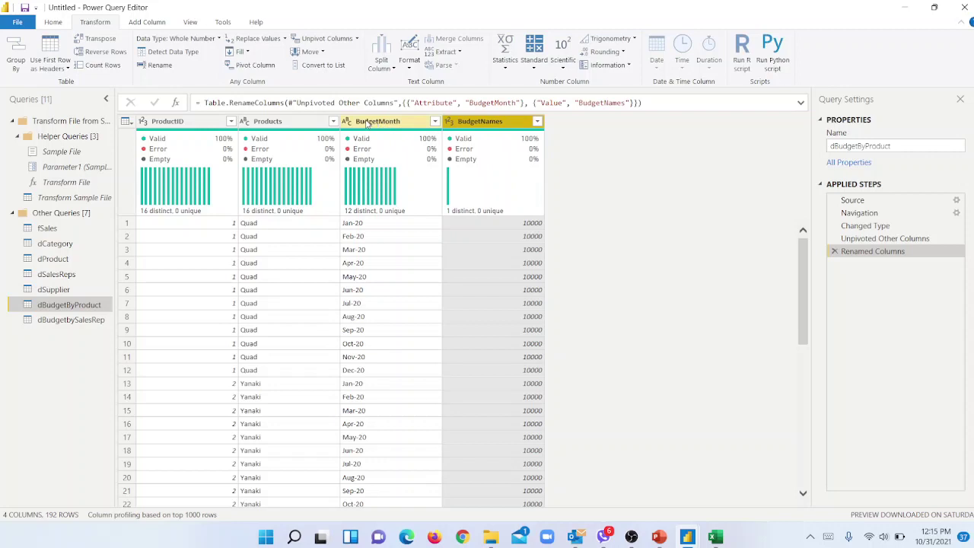
Try the Date data type on the BudgetMonth column and remove that type change from the applied steps
{"action": "left_click", "coordinate": [348, 122]}
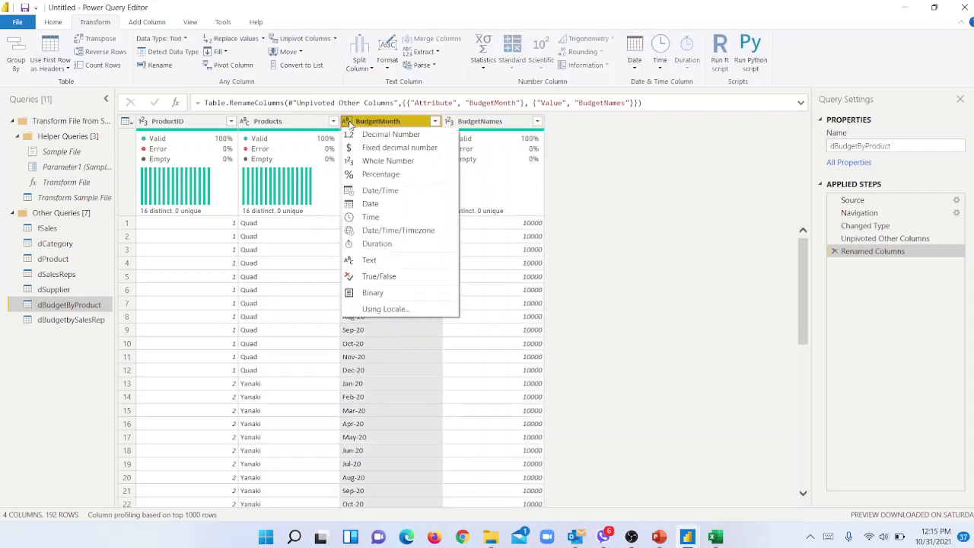
{"action": "left_click", "coordinate": [388, 204]}
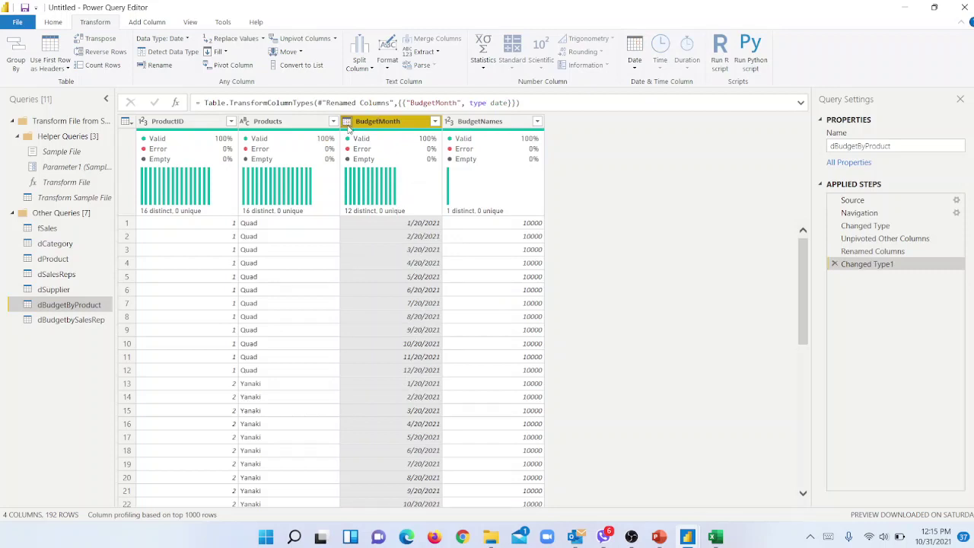
{"action": "left_click", "coordinate": [347, 121]}
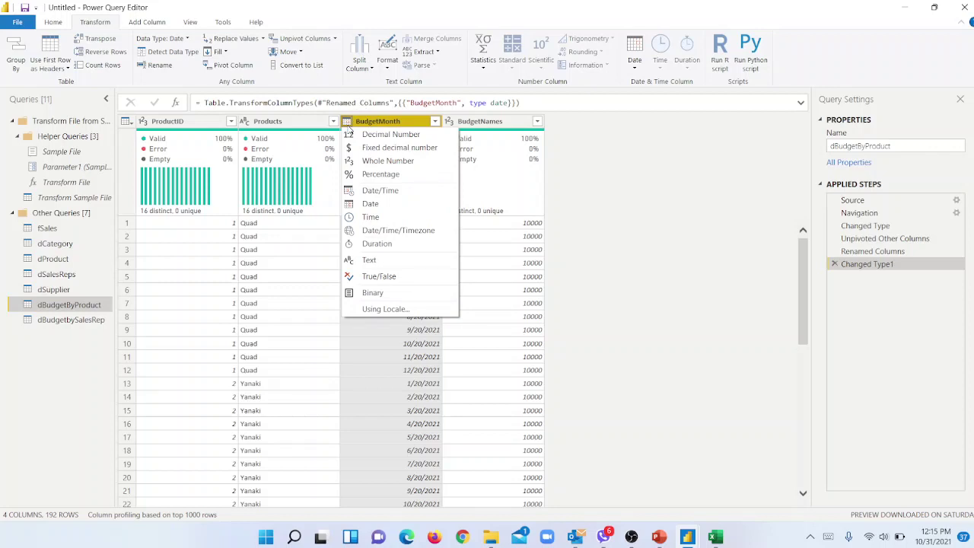
{"action": "left_click", "coordinate": [411, 371]}
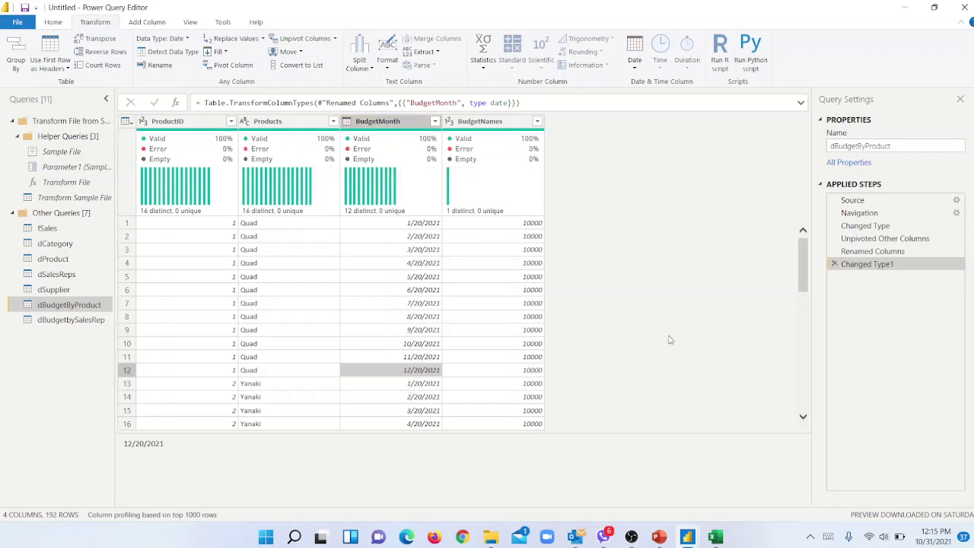
{"action": "left_click", "coordinate": [835, 264]}
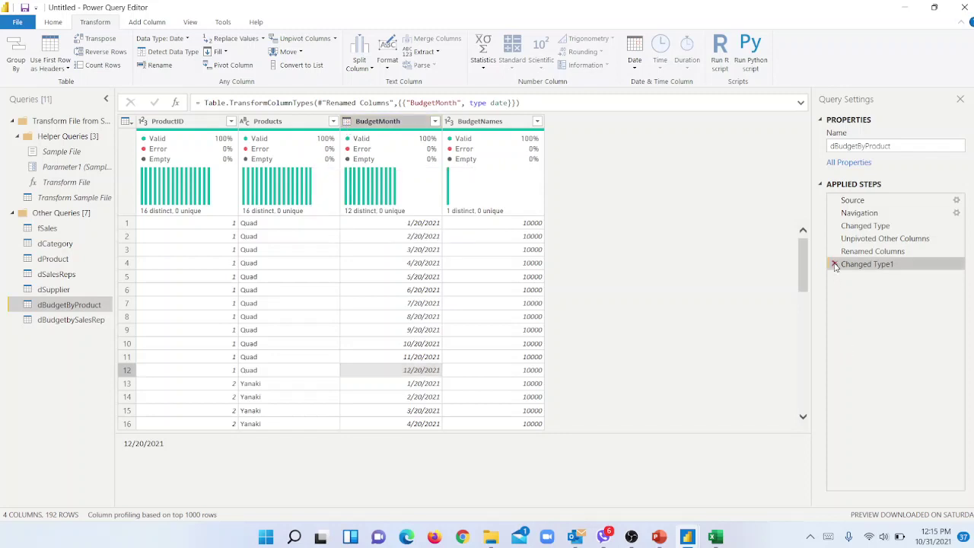
{"action": "left_click", "coordinate": [834, 264]}
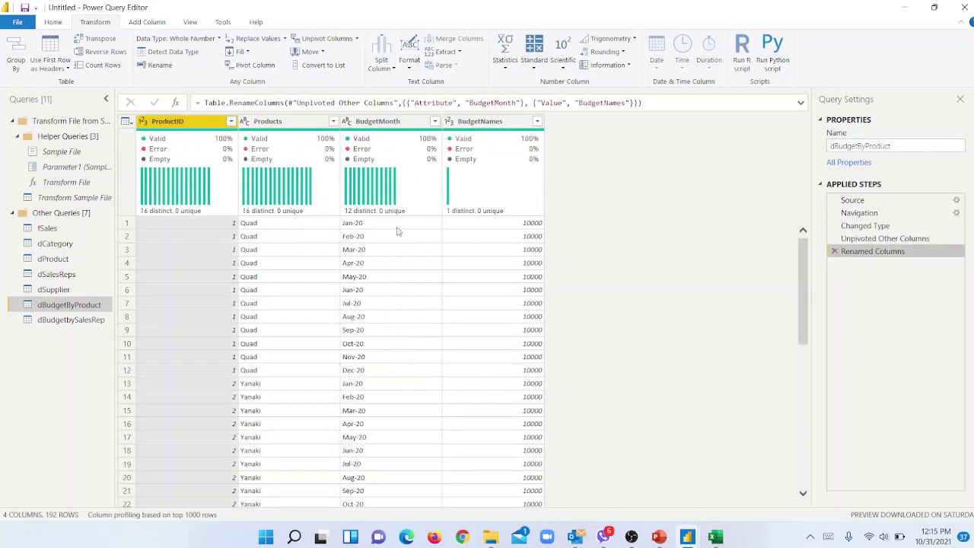
Split the BudgetMonth column by the hyphen delimiter at each occurrence
{"action": "left_click", "coordinate": [397, 227]}
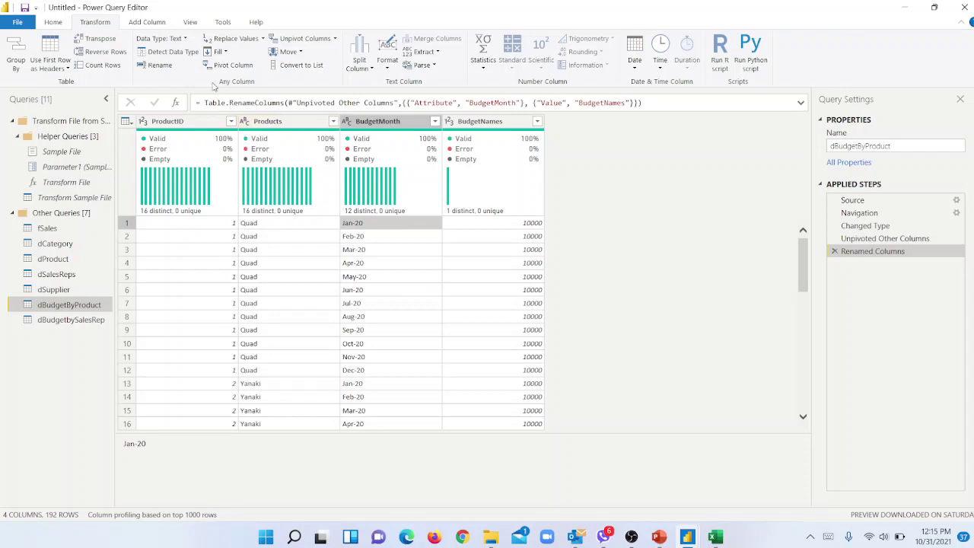
{"action": "left_click", "coordinate": [148, 24]}
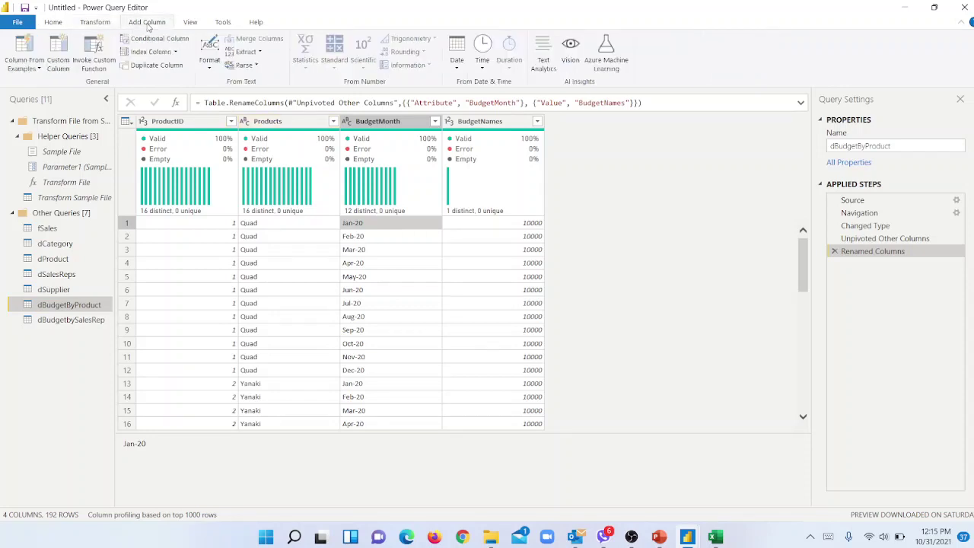
{"action": "left_click", "coordinate": [66, 26]}
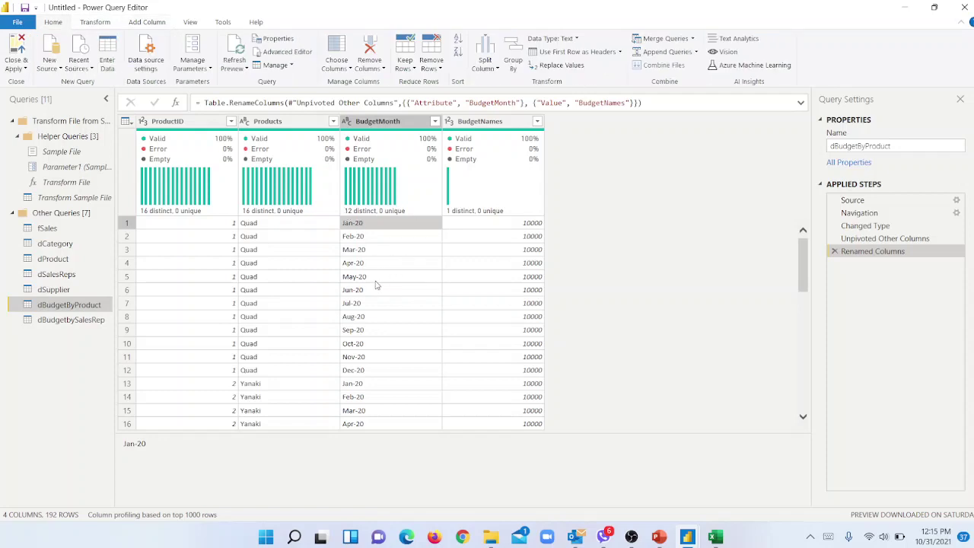
{"action": "left_click", "coordinate": [492, 70]}
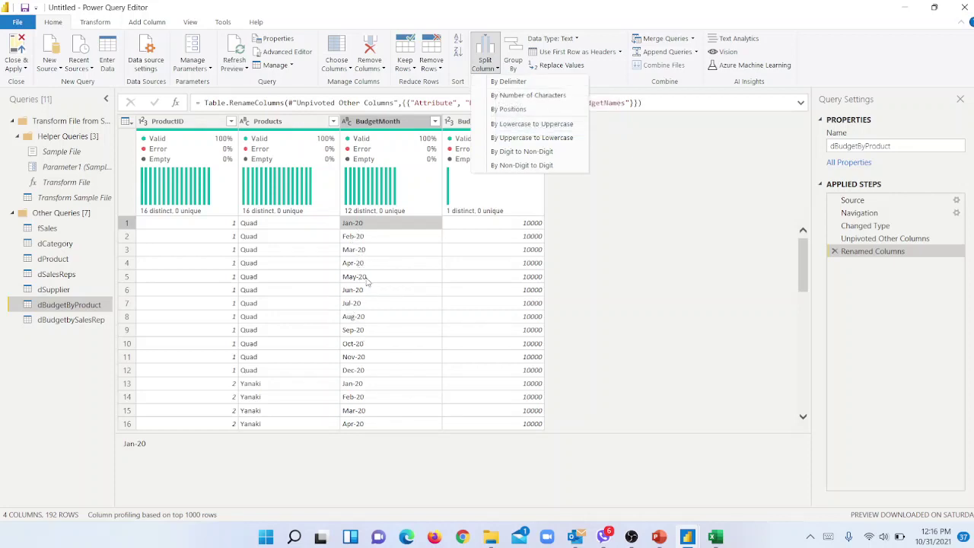
{"action": "left_click", "coordinate": [522, 82]}
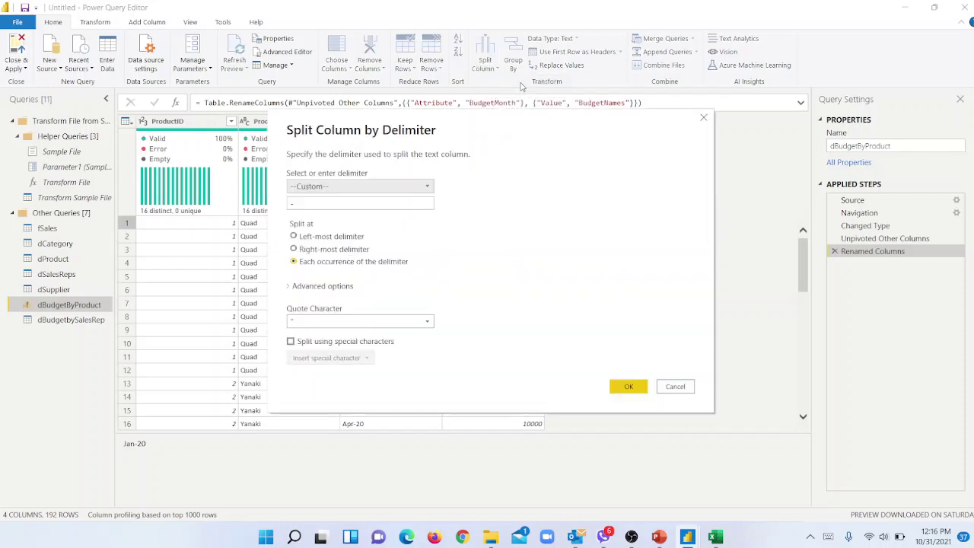
{"action": "left_click", "coordinate": [318, 206]}
{"action": "left_click", "coordinate": [624, 388]}
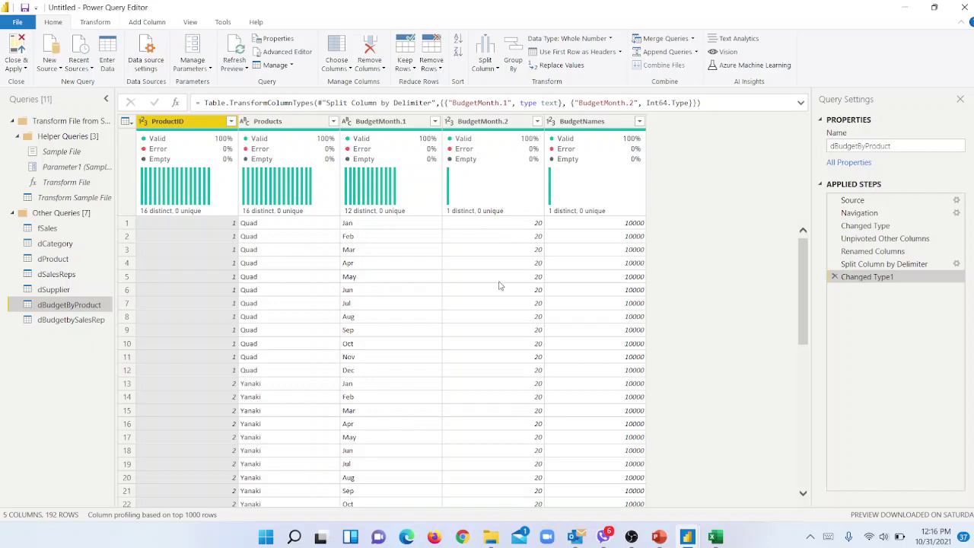
Examine the month and year values in the split BudgetMonth.1 and BudgetMonth.2 columns and the data types available for the months
{"action": "left_click_drag", "start_coordinate": [806, 261], "coordinate": [800, 238]}
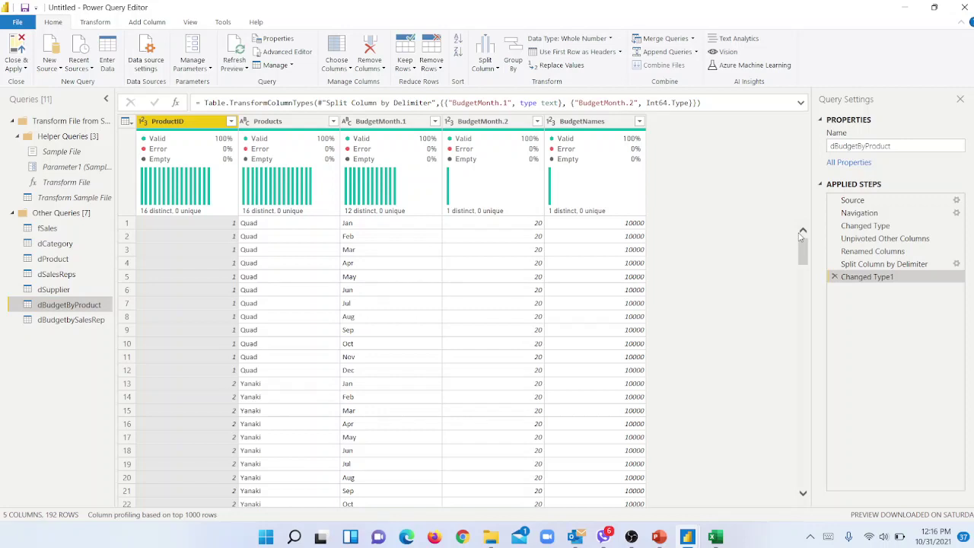
{"action": "left_click", "coordinate": [386, 227]}
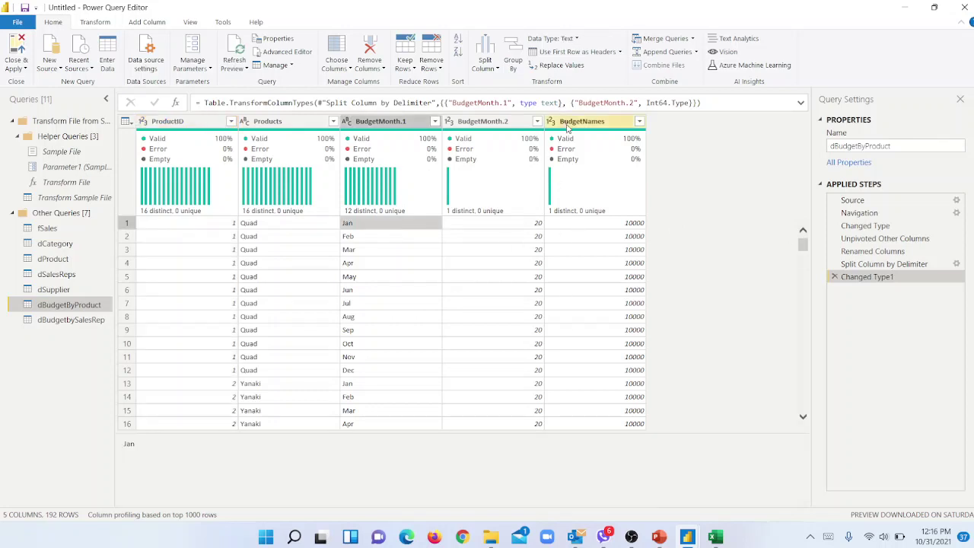
{"action": "left_click", "coordinate": [349, 123]}
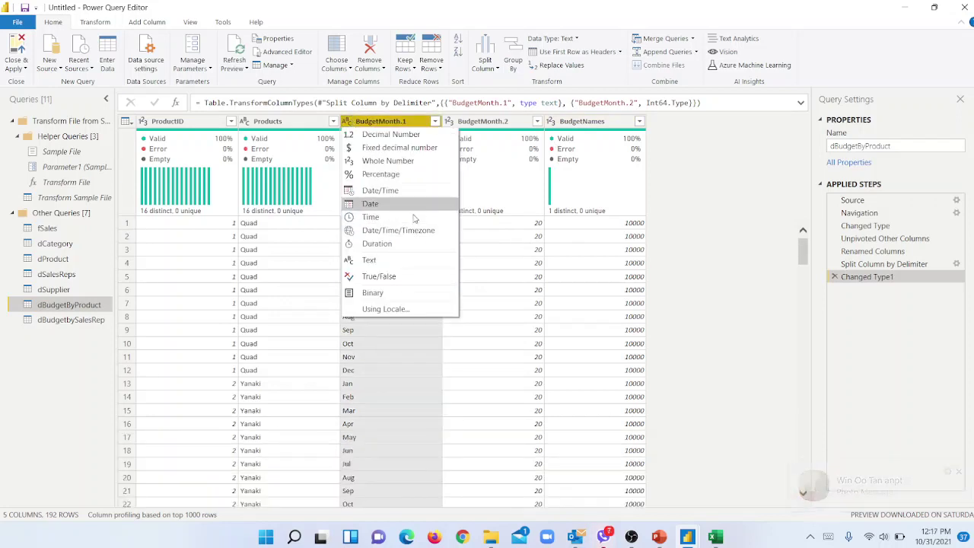
{"action": "left_click", "coordinate": [489, 340]}
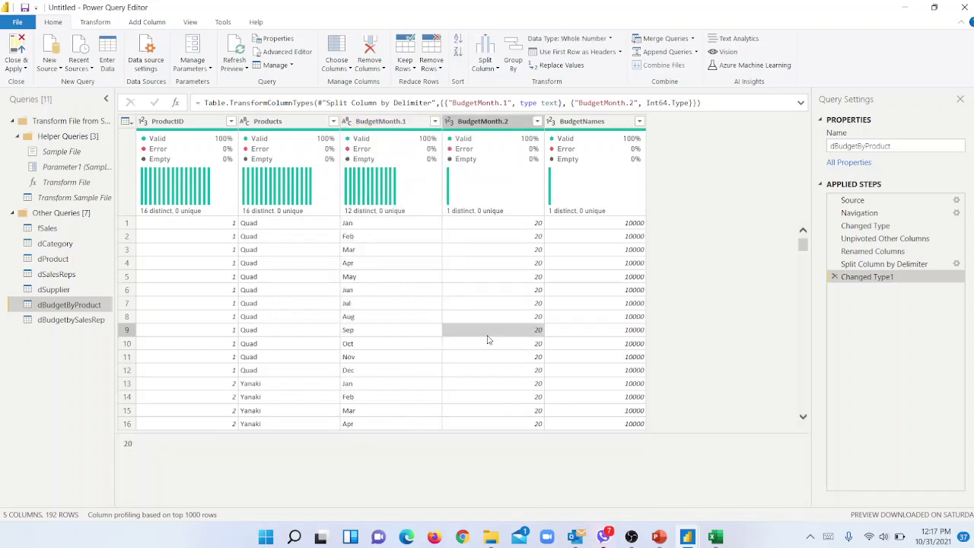
{"action": "left_click", "coordinate": [393, 281]}
{"action": "key", "text": "Up"}
{"action": "key", "text": "Up"}
{"action": "key", "text": "Up"}
{"action": "key", "text": "Up"}
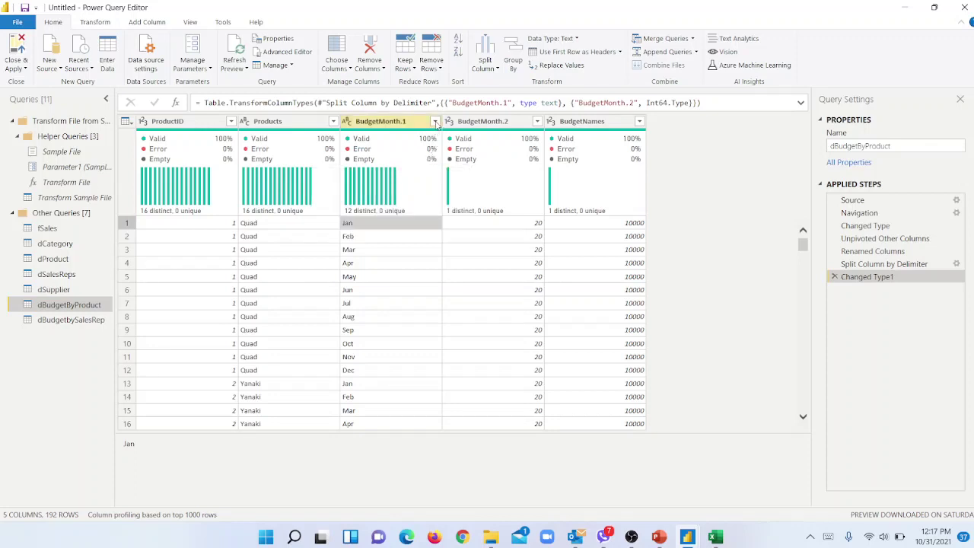
Add a column from examples based on the BudgetMonth.2 selection, giving 2020 as the sample value for the first row
{"action": "left_click", "coordinate": [514, 237]}
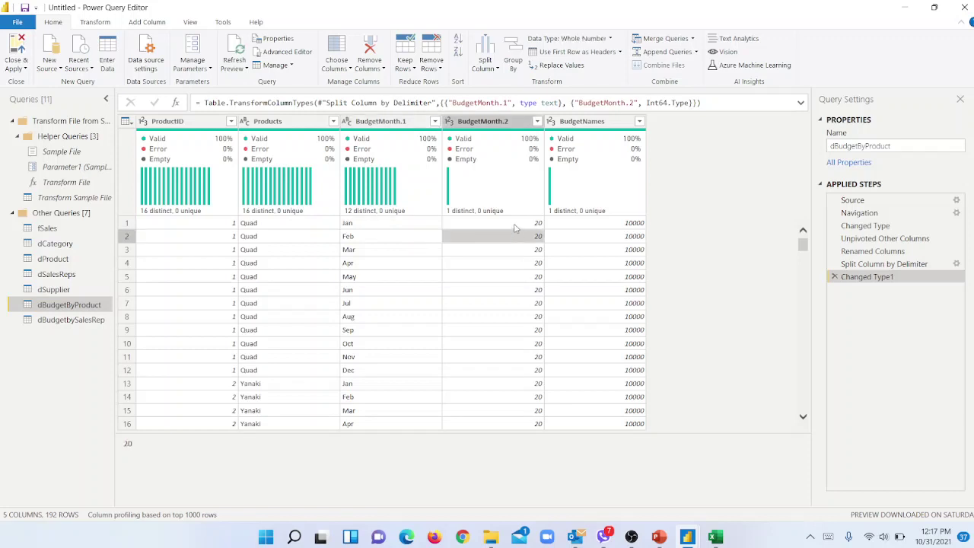
{"action": "left_click", "coordinate": [515, 225]}
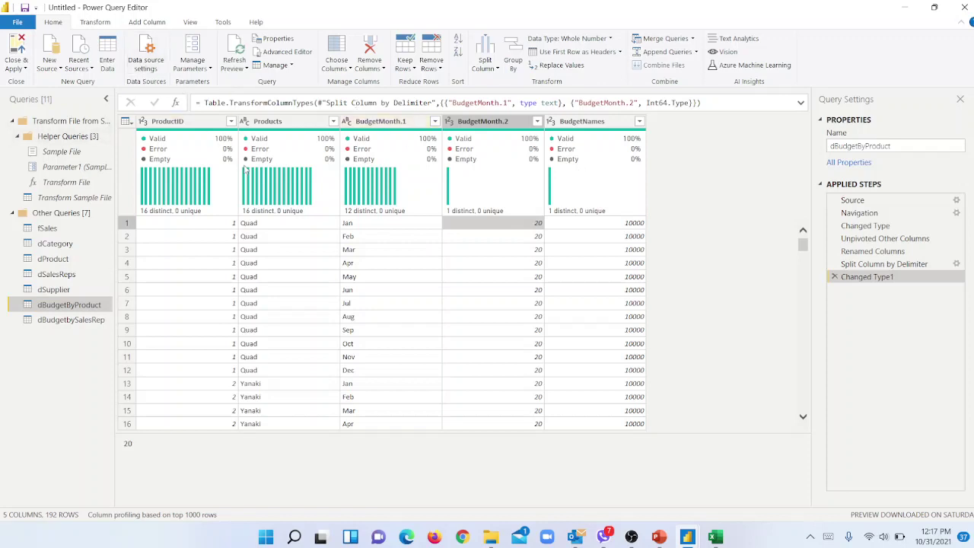
{"action": "left_click", "coordinate": [146, 27]}
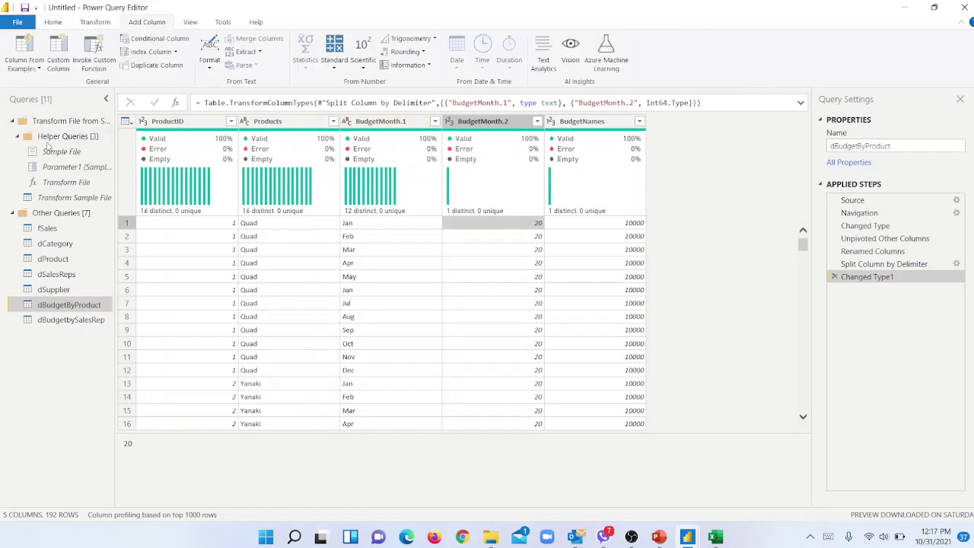
{"action": "left_click", "coordinate": [99, 27]}
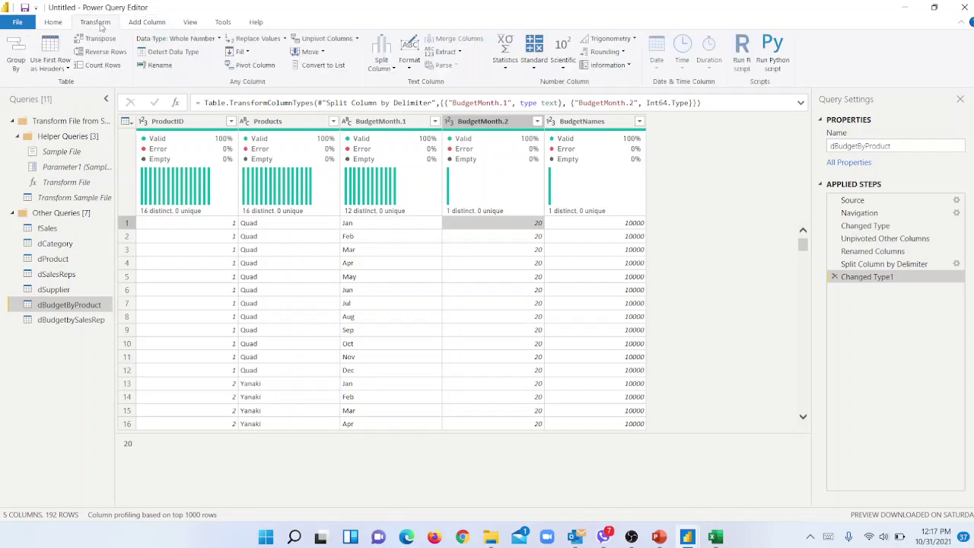
{"action": "left_click", "coordinate": [158, 27]}
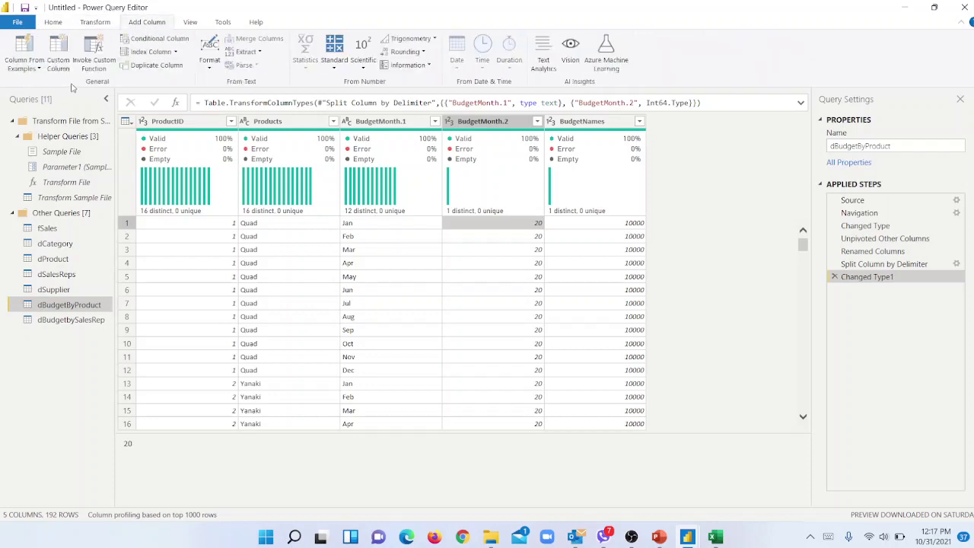
{"action": "left_click", "coordinate": [29, 68]}
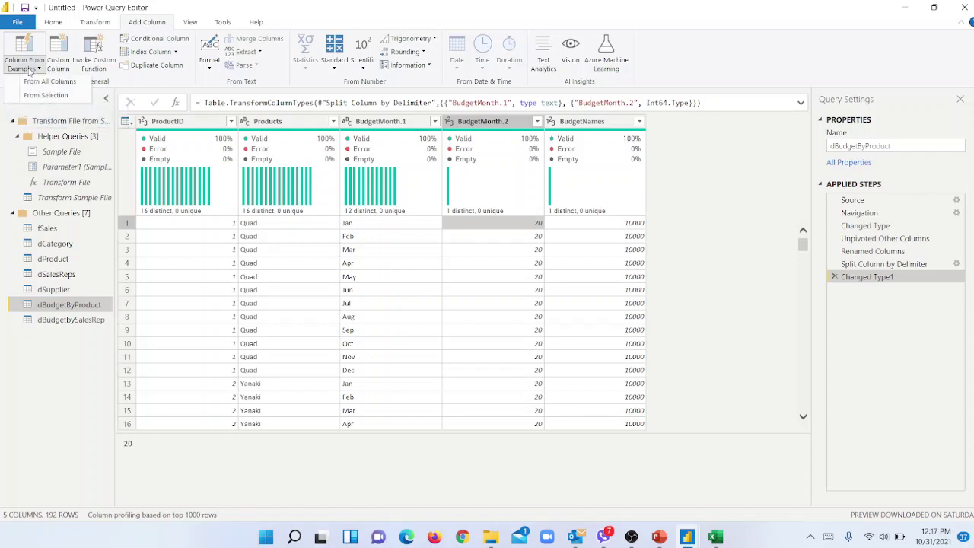
{"action": "left_click", "coordinate": [42, 95]}
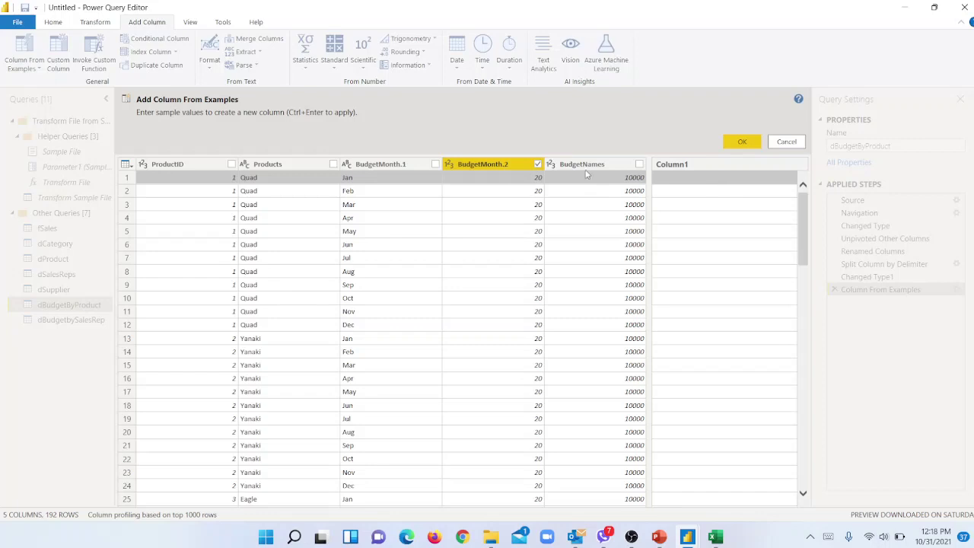
{"action": "left_click", "coordinate": [703, 183]}
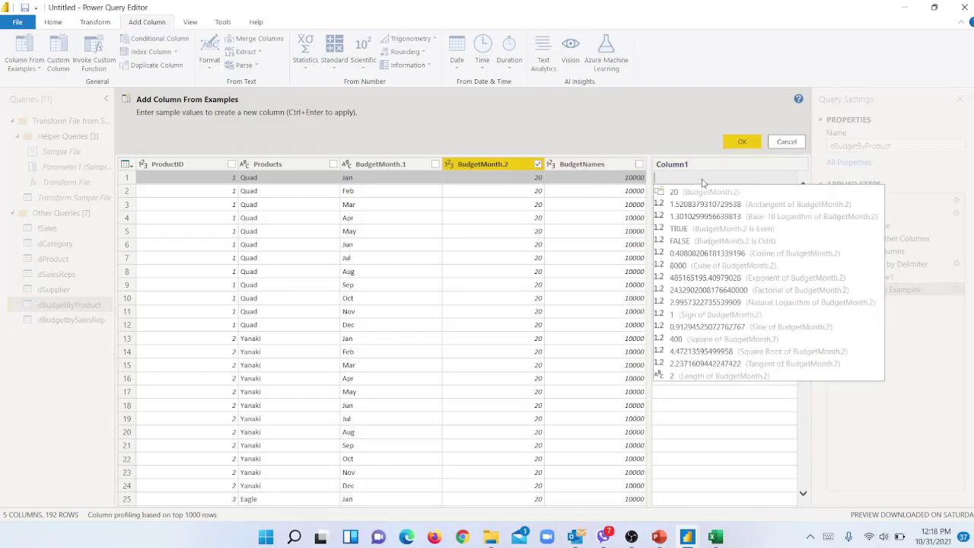
{"action": "type", "text": "2020"}
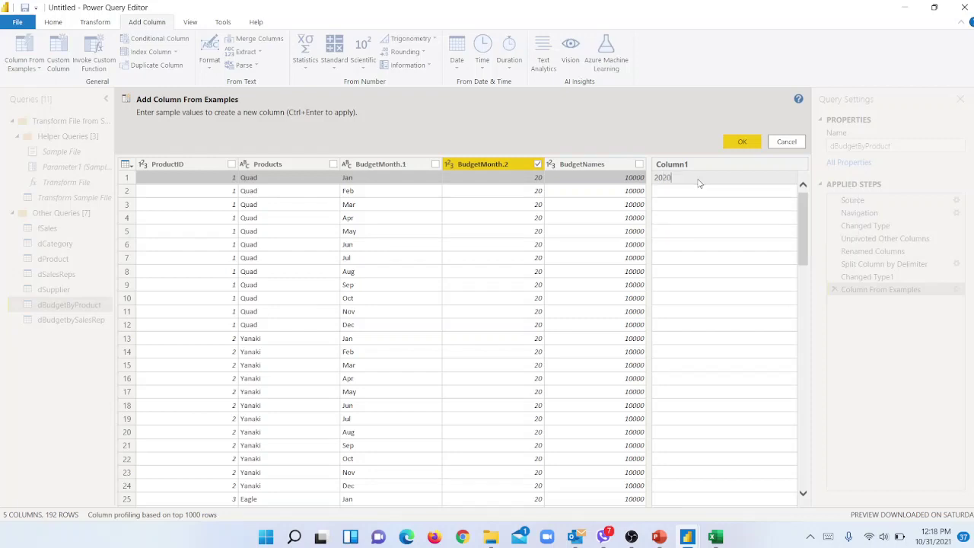
{"action": "key", "text": "Return"}
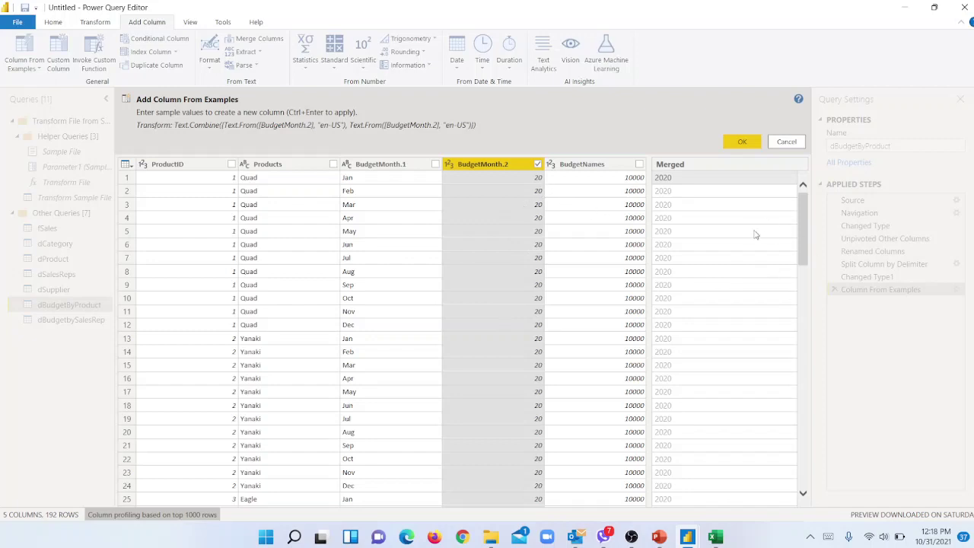
{"action": "mouse_move", "coordinate": [804, 213]}
{"action": "left_mouse_down"}
{"action": "mouse_move", "coordinate": [832, 462]}
{"action": "mouse_move", "coordinate": [818, 207]}
{"action": "left_mouse_up"}
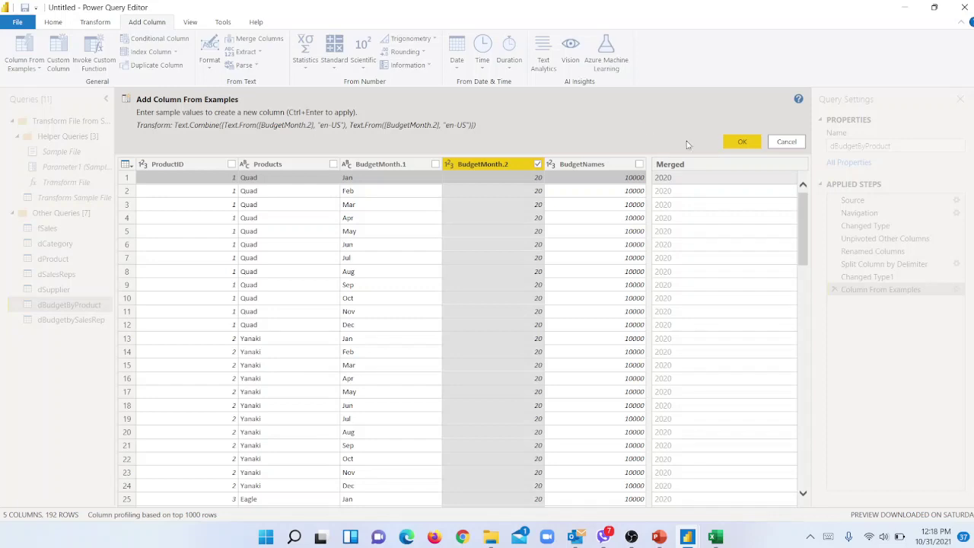
{"action": "left_click", "coordinate": [736, 142]}
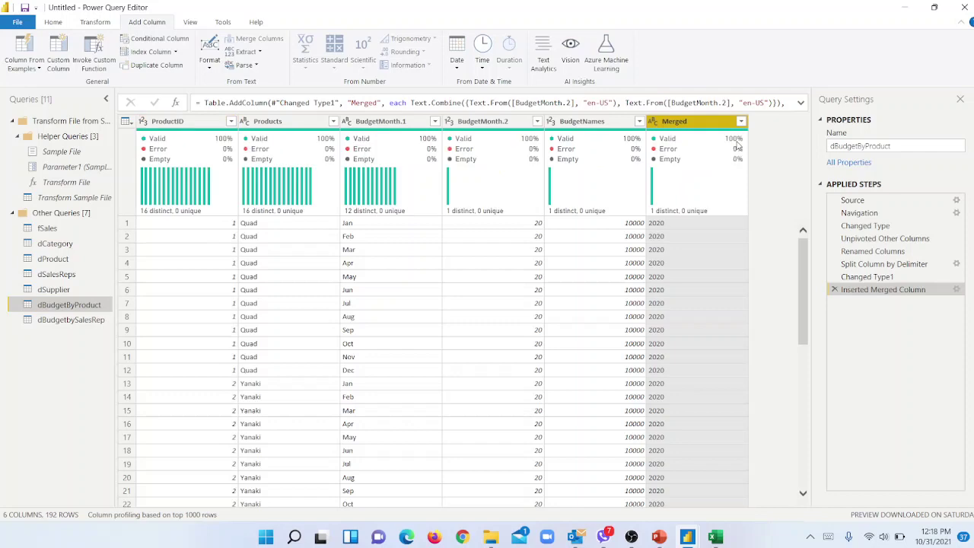
Rename the BudgetMonth.1 column as BudgetMonth
{"action": "double_click", "coordinate": [384, 122]}
{"action": "key", "text": "End"}
{"action": "key", "text": "BackSpace"}
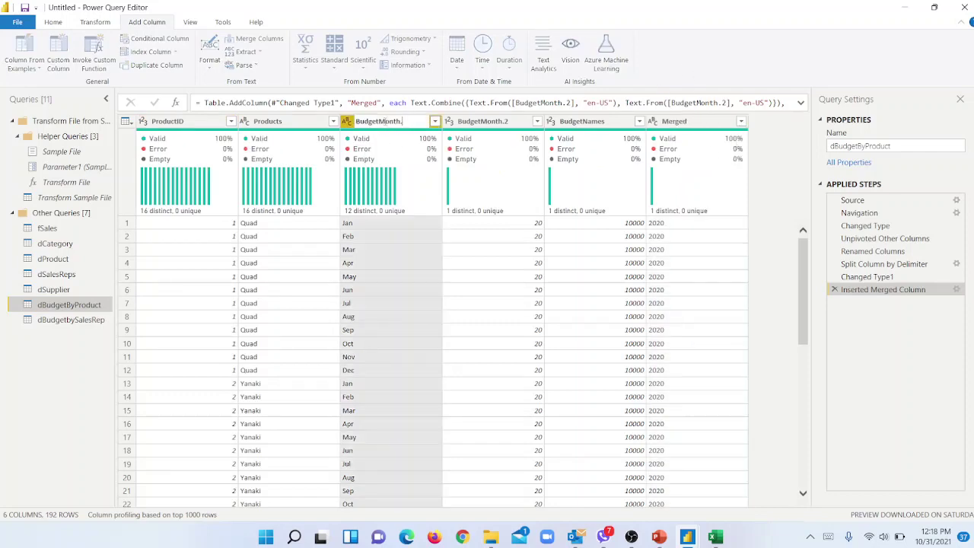
{"action": "key", "text": "Return"}
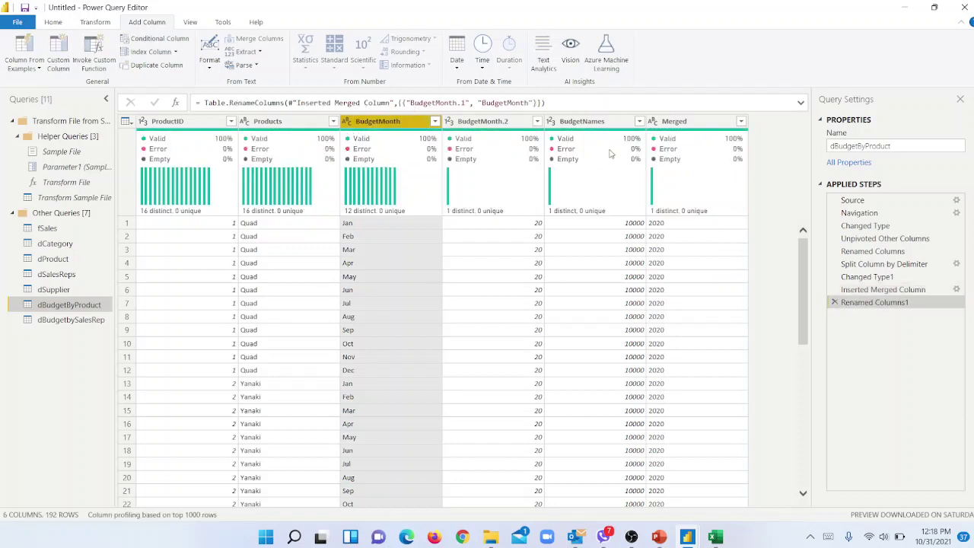
Rename the Merged column as BudgetYear
{"action": "double_click", "coordinate": [673, 121]}
{"action": "type", "text": "BudgetYear"}
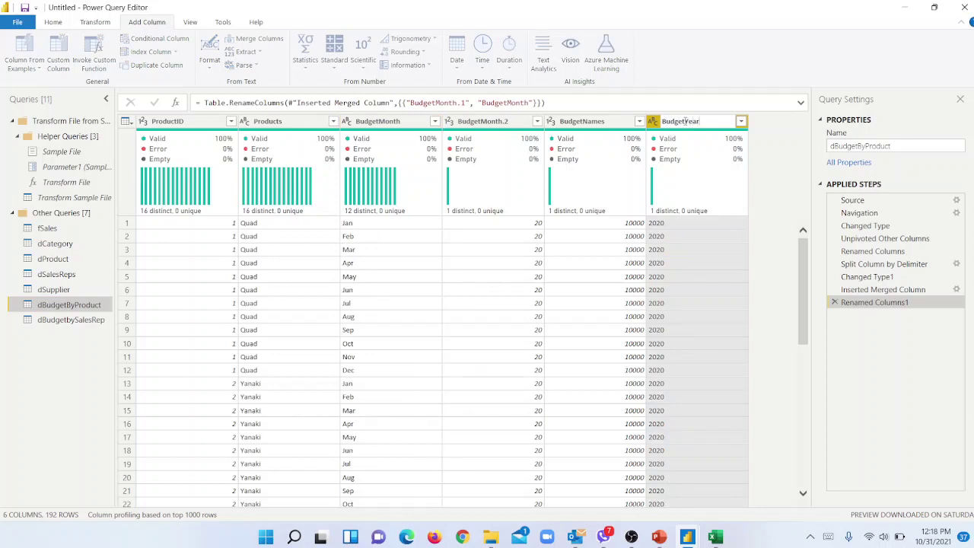
{"action": "key", "text": "Return"}
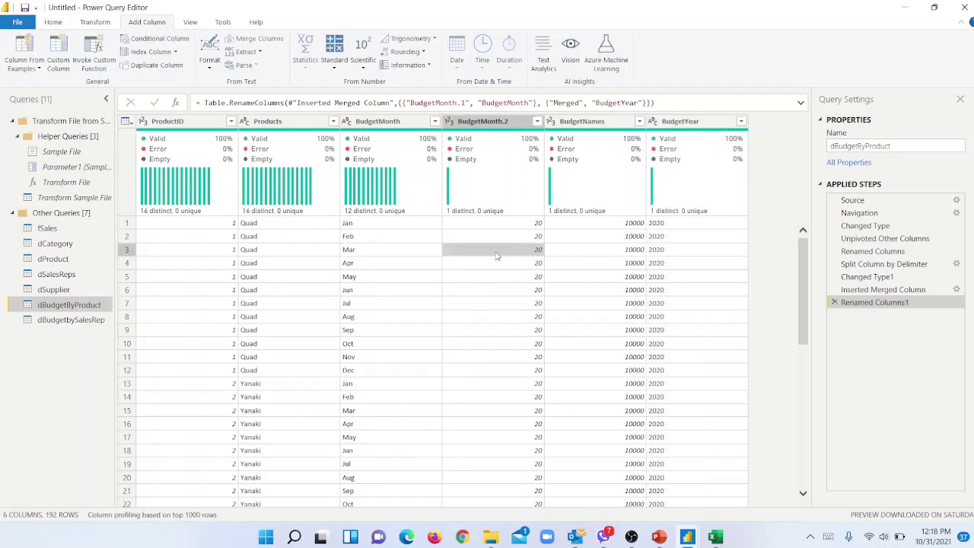
Remove the BudgetMonth.2 column from the dBudgetByProduct query
{"action": "left_click", "coordinate": [487, 124]}
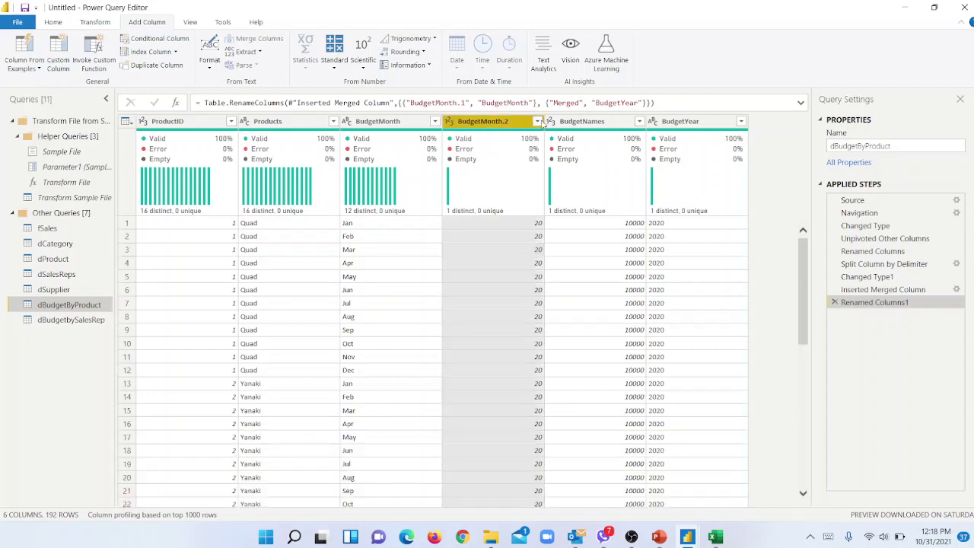
{"action": "left_click", "coordinate": [537, 120]}
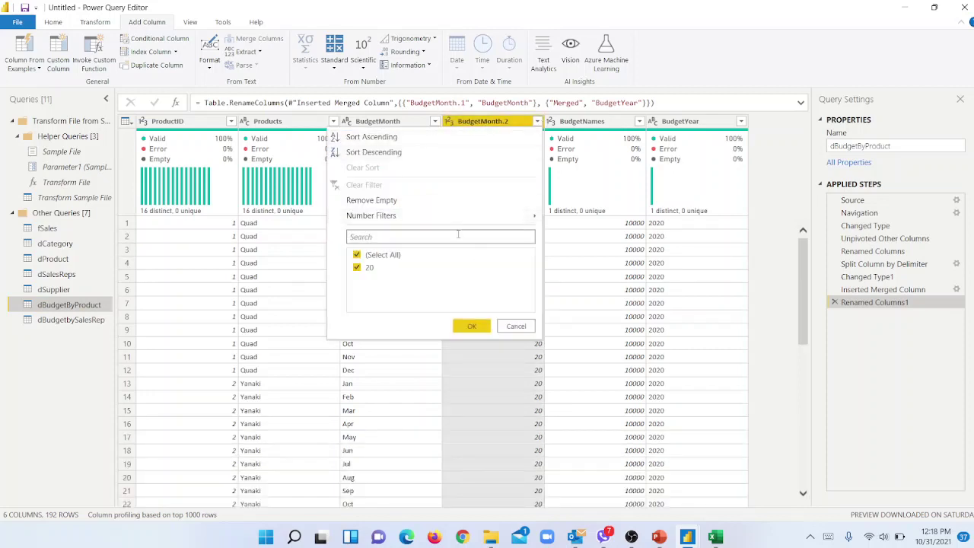
{"action": "key", "text": "Escape"}
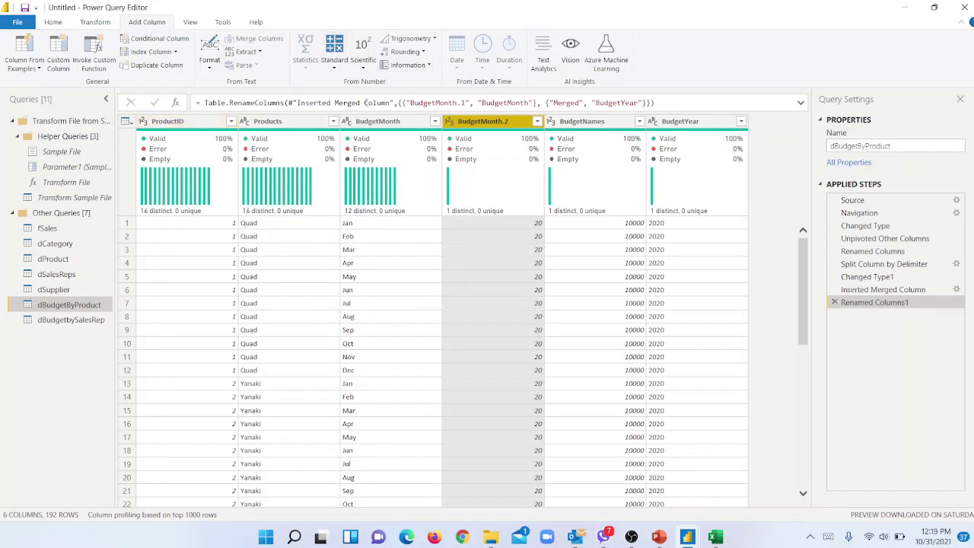
{"action": "left_click", "coordinate": [96, 23]}
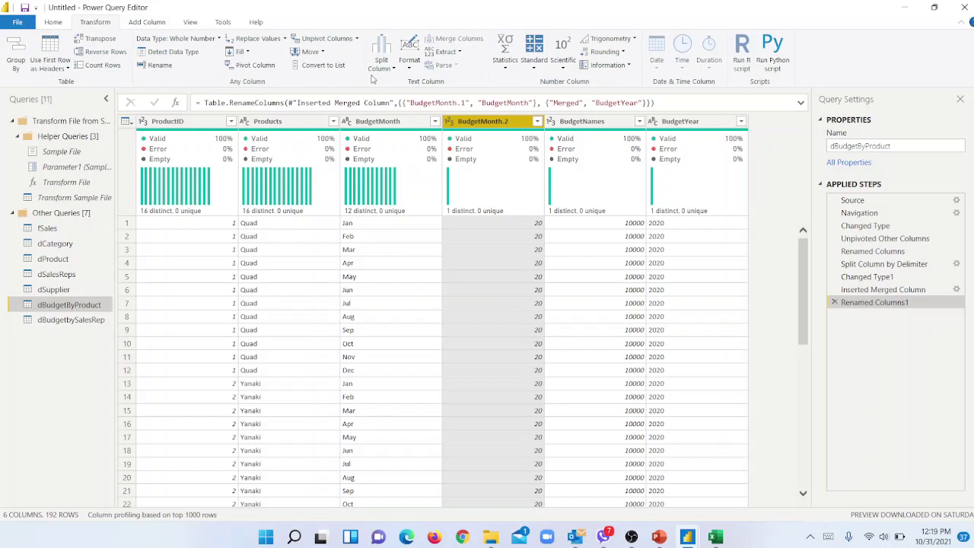
{"action": "left_click", "coordinate": [55, 22]}
{"action": "left_click", "coordinate": [381, 70]}
{"action": "left_click", "coordinate": [388, 88]}
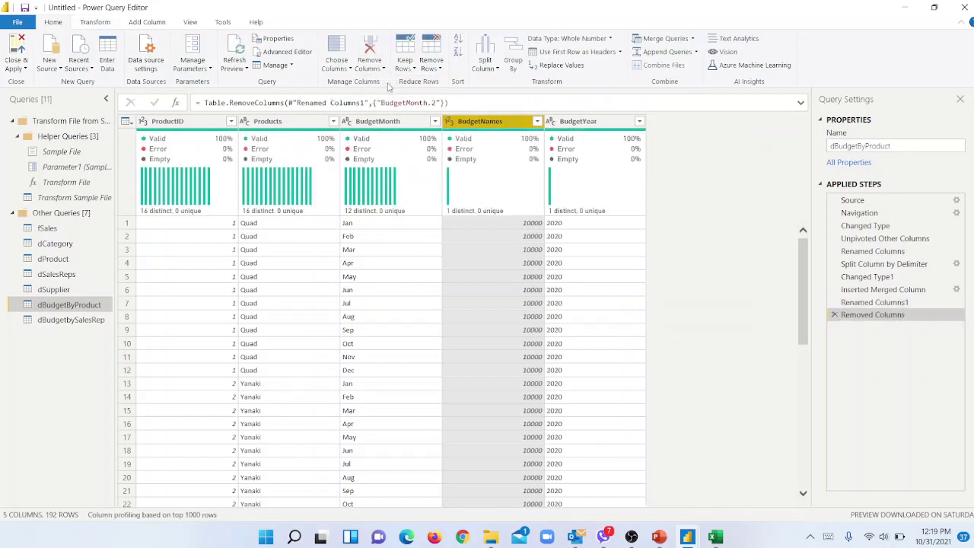
Move the BudgetYear column between BudgetMonth and BudgetNames
{"action": "left_click", "coordinate": [600, 126]}
{"action": "left_click_drag", "start_coordinate": [602, 126], "coordinate": [522, 124]}
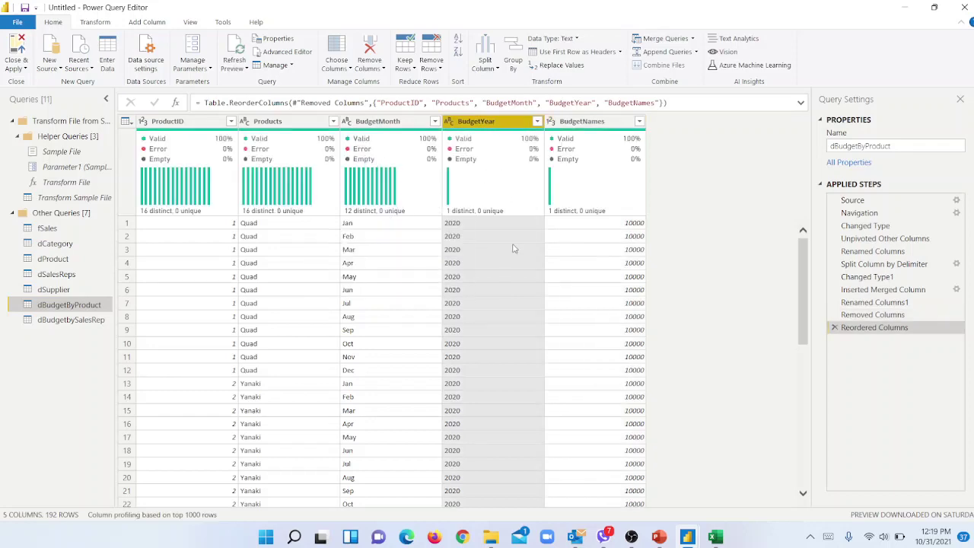
{"action": "mouse_move", "coordinate": [477, 138]}
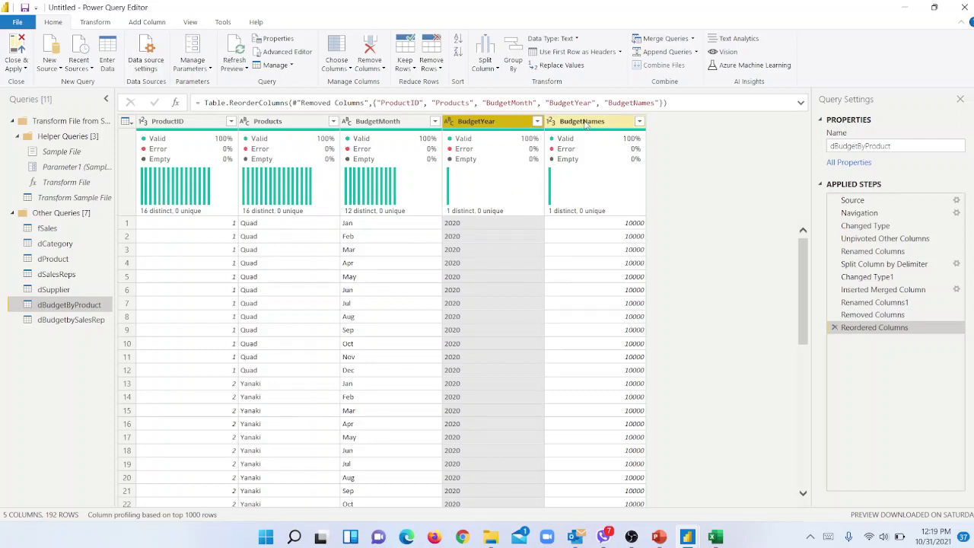
{"action": "left_click", "coordinate": [583, 122]}
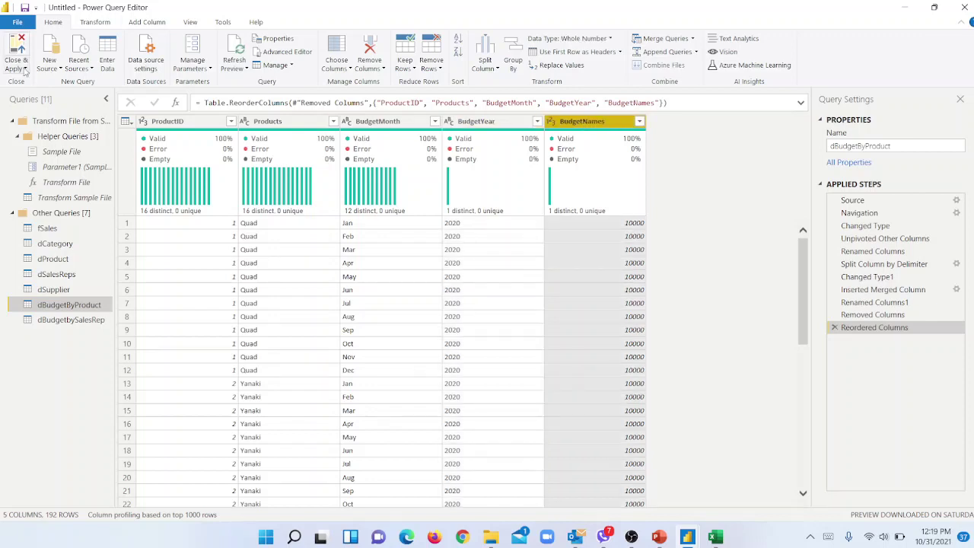
Begin adding a merged column from the BudgetMonth and BudgetYear columns, selected in that order
{"action": "left_click", "coordinate": [149, 22]}
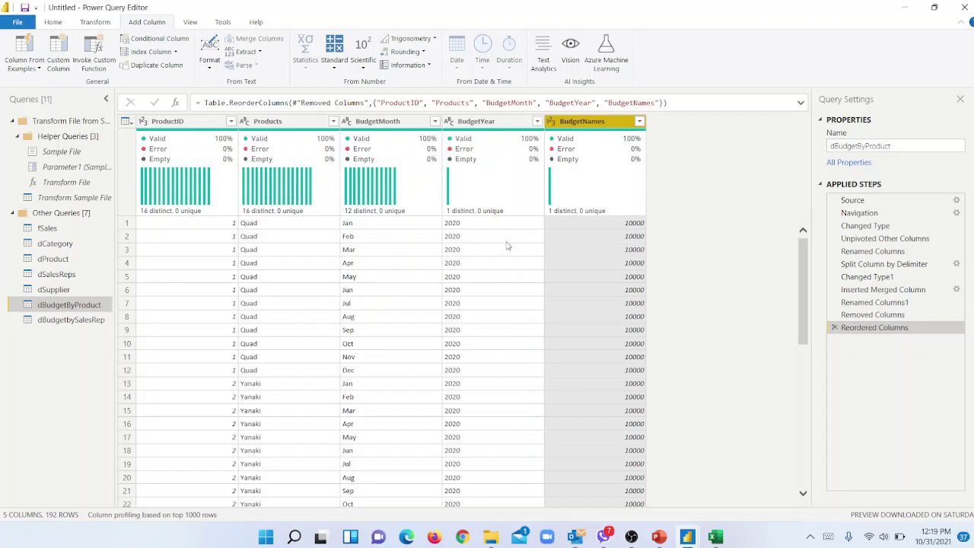
{"action": "left_click", "coordinate": [414, 249]}
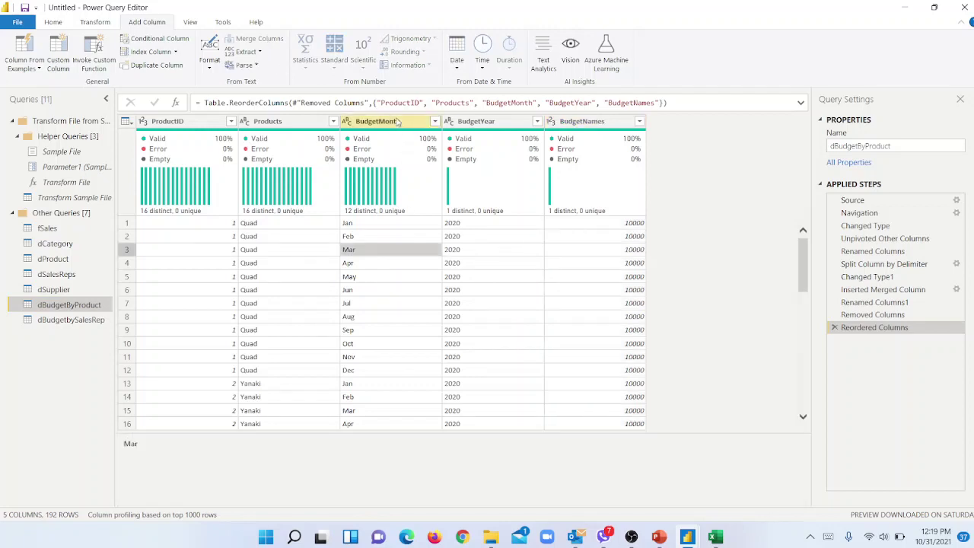
{"action": "left_click", "coordinate": [397, 122]}
{"action": "left_click", "coordinate": [483, 123], "text": "ctrl"}
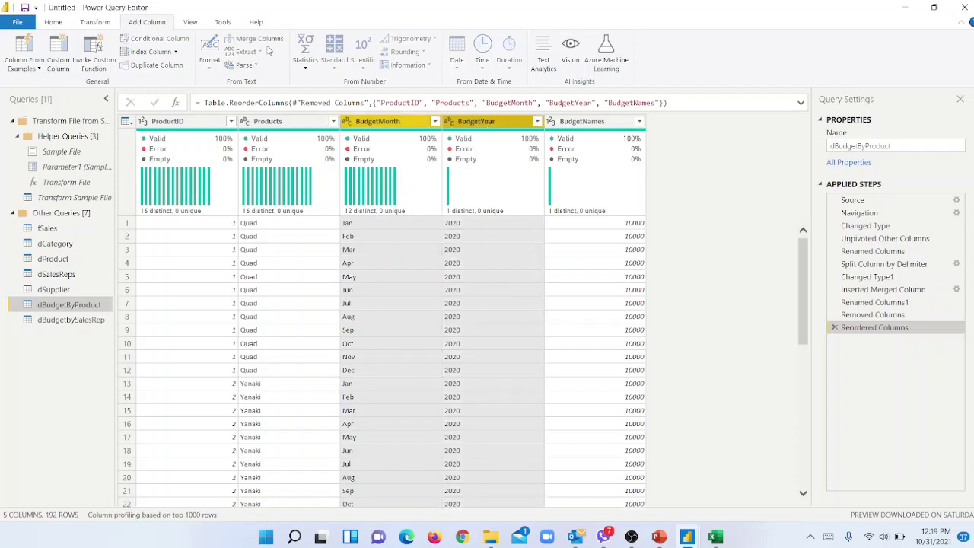
{"action": "left_click", "coordinate": [266, 40]}
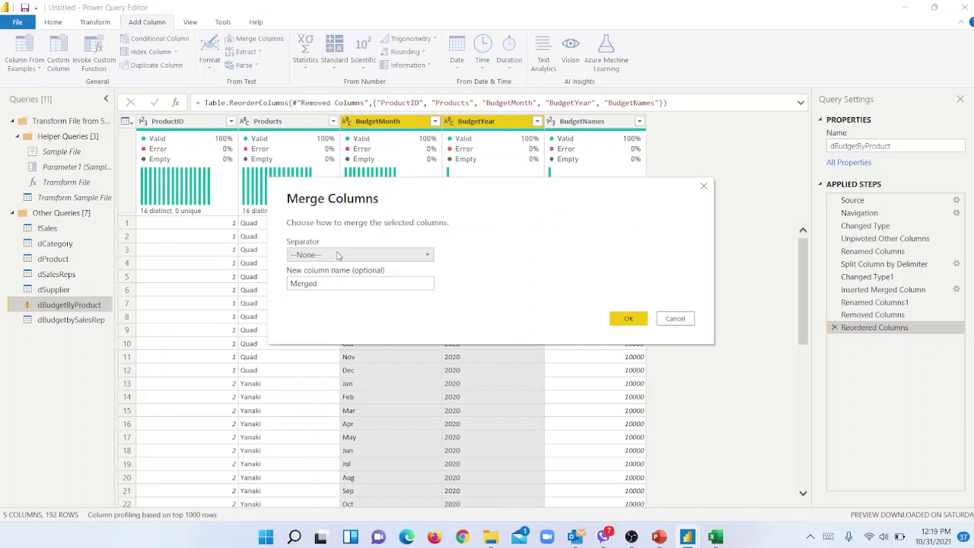
Try a custom hyphen as the separator for the merged column
{"action": "left_click", "coordinate": [339, 256]}
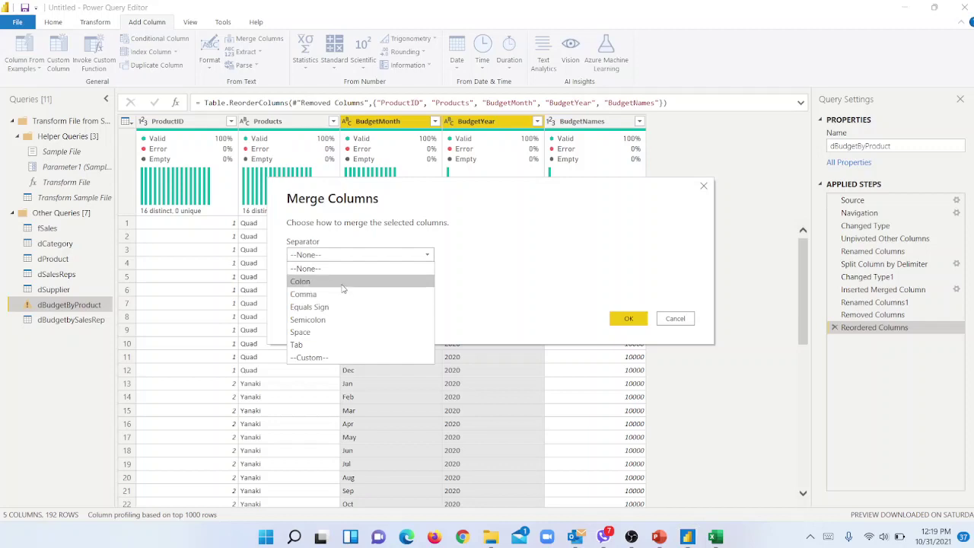
{"action": "left_click", "coordinate": [332, 357]}
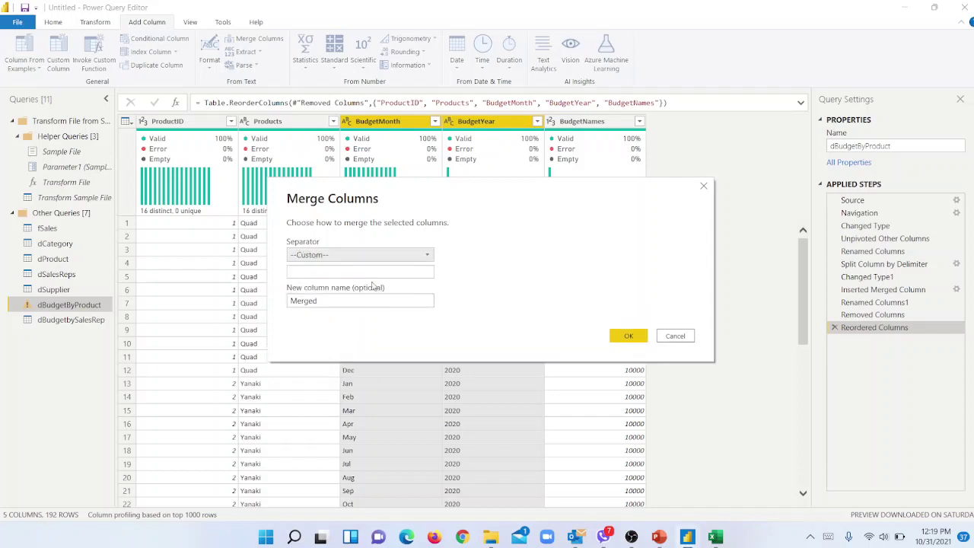
{"action": "left_click", "coordinate": [348, 272]}
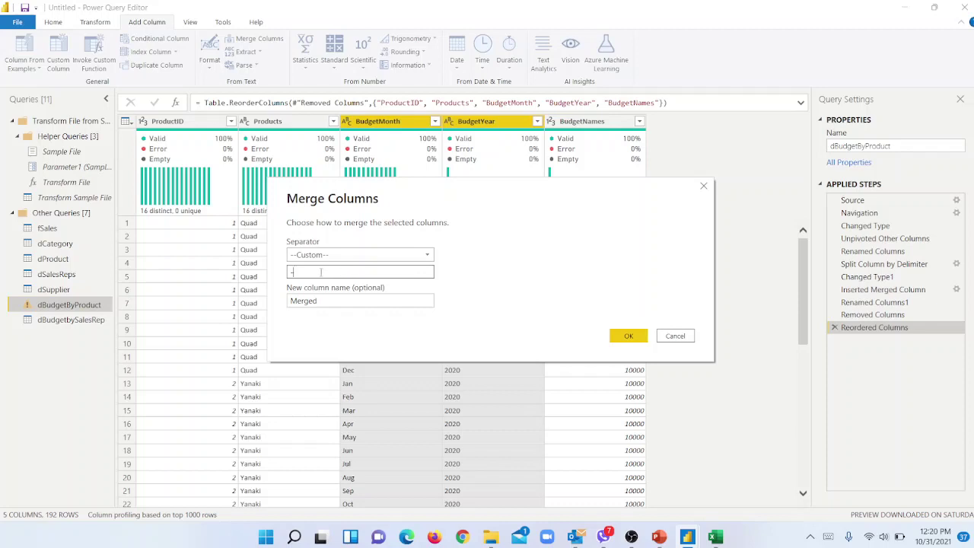
Merge the two columns with a space separator into a new column named BudgetMonthYear
{"action": "left_click", "coordinate": [334, 255]}
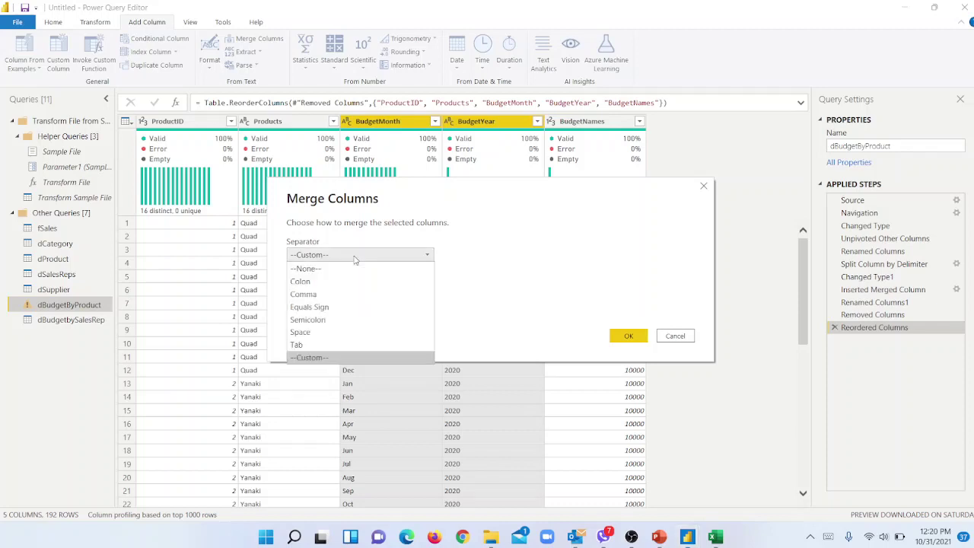
{"action": "left_click", "coordinate": [328, 332]}
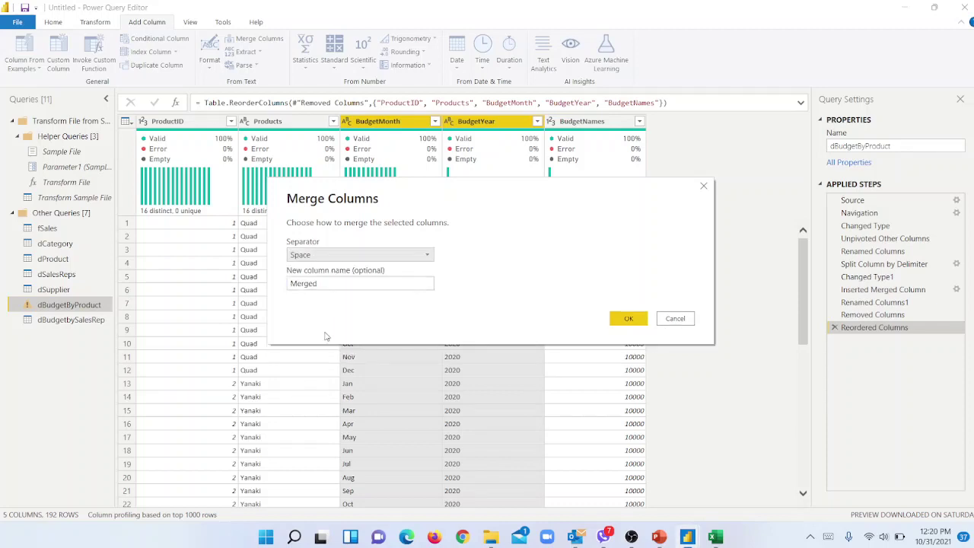
{"action": "double_click", "coordinate": [344, 285]}
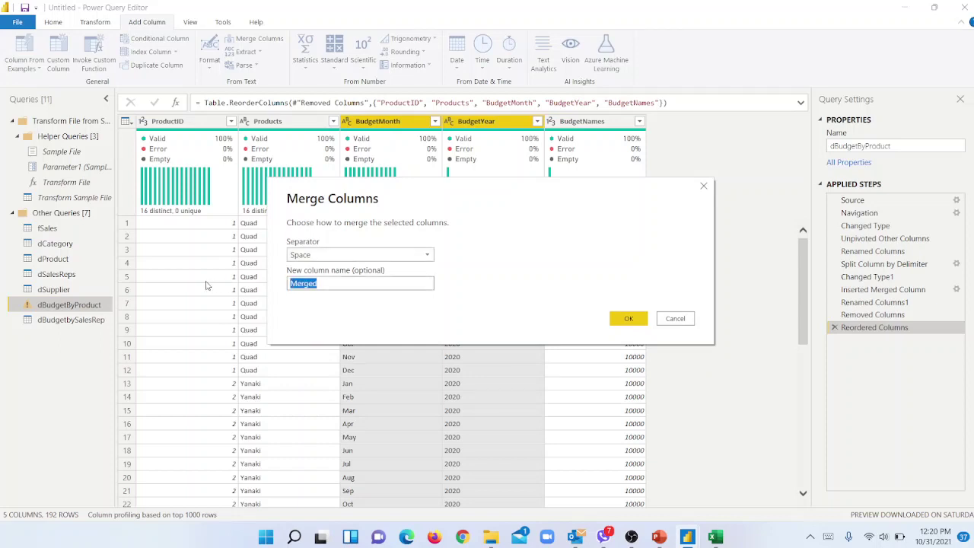
{"action": "type", "text": "Budget MonthYear"}
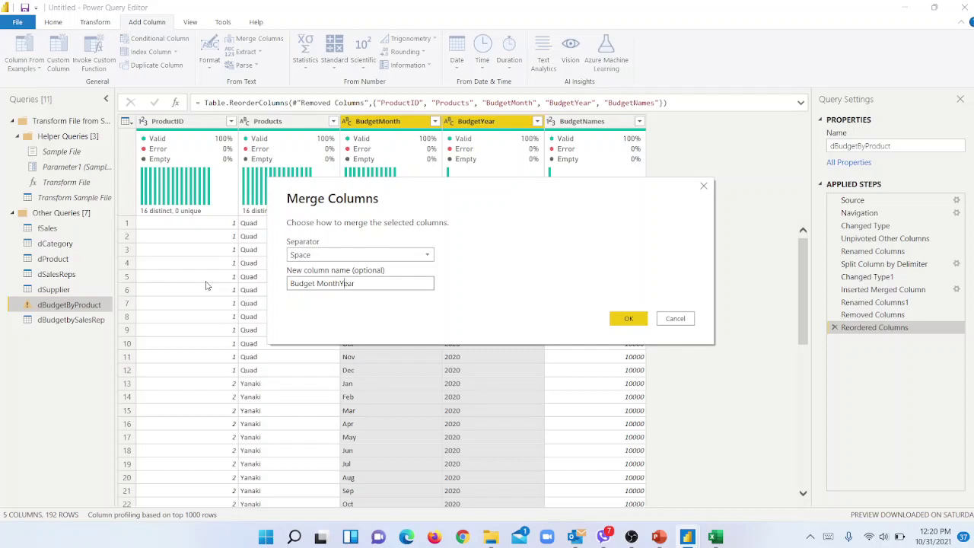
{"action": "key", "text": "BackSpace"}
{"action": "left_click", "coordinate": [629, 318]}
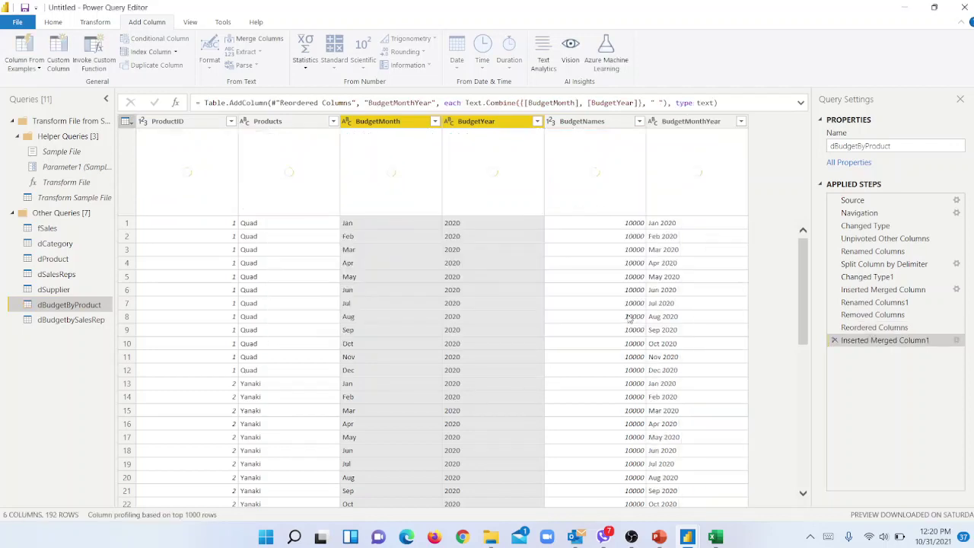
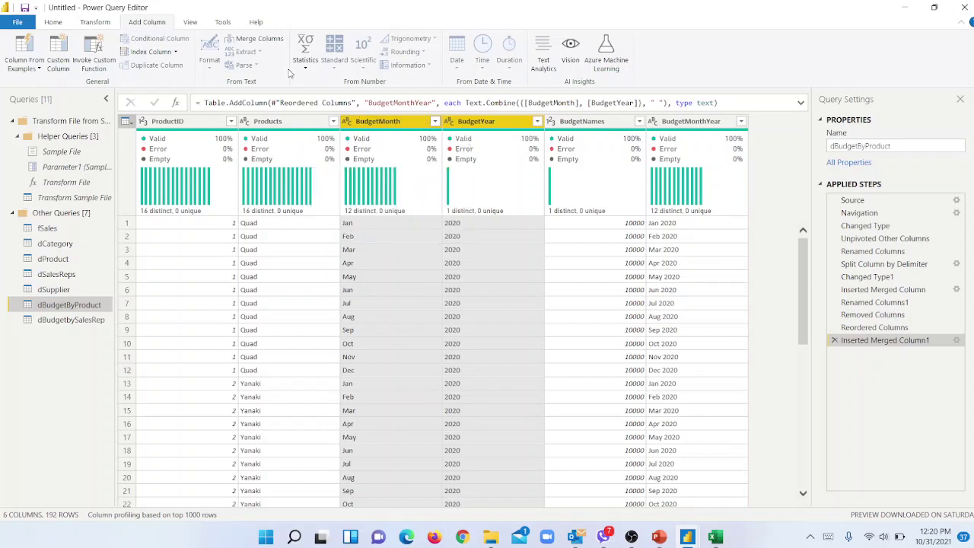
Remove the BudgetMonth and BudgetYear columns and move BudgetMonthYear between Products and BudgetNames
{"action": "left_click", "coordinate": [94, 23]}
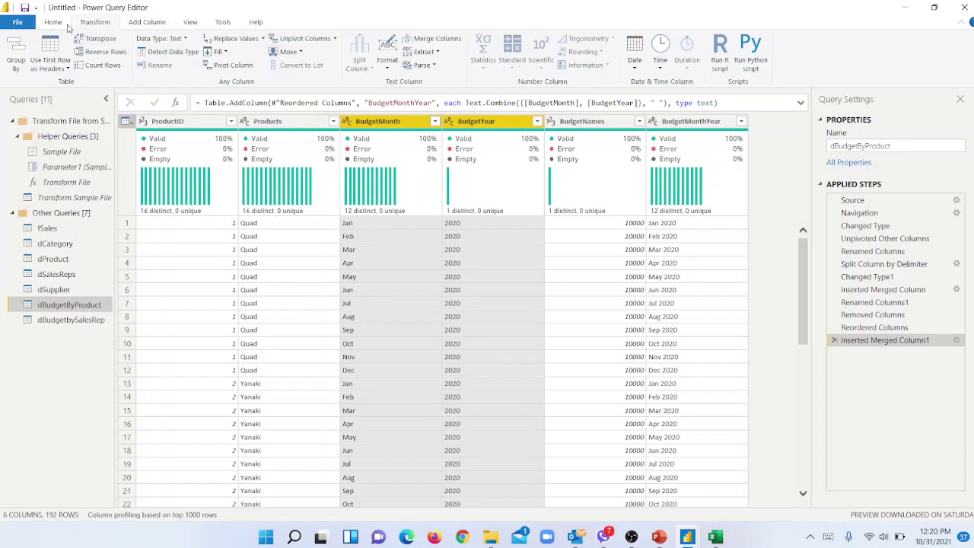
{"action": "left_click", "coordinate": [67, 24]}
{"action": "left_click", "coordinate": [373, 68]}
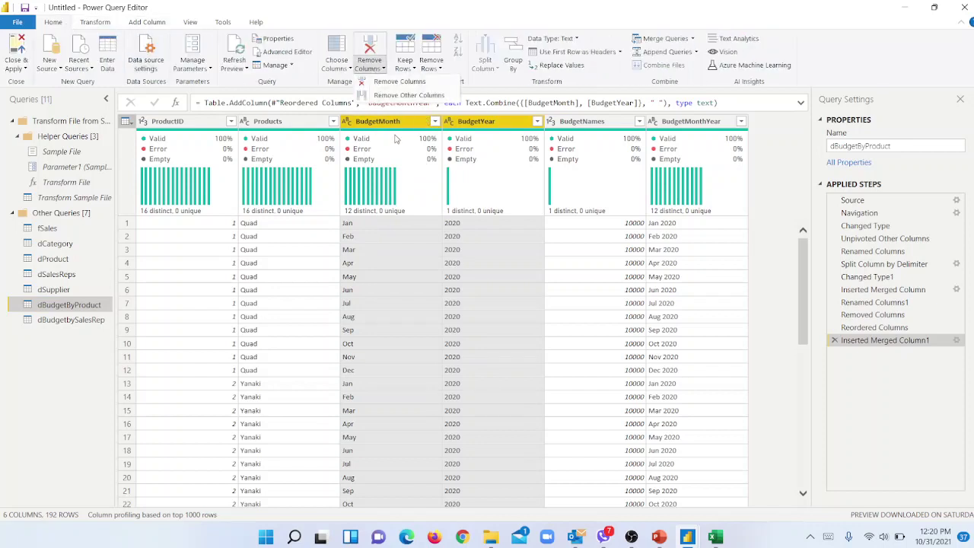
{"action": "left_click", "coordinate": [413, 84]}
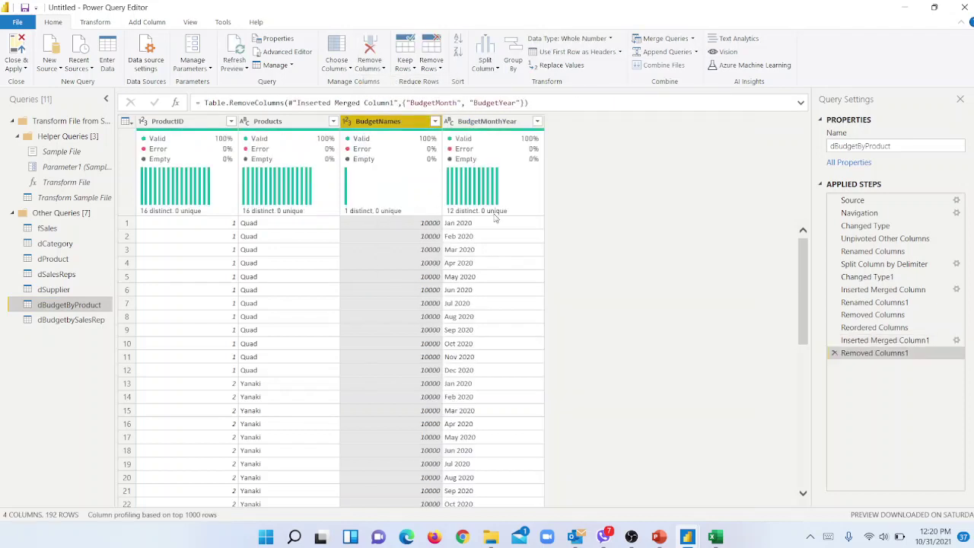
{"action": "left_click", "coordinate": [491, 139]}
{"action": "left_click_drag", "start_coordinate": [491, 124], "coordinate": [384, 125]}
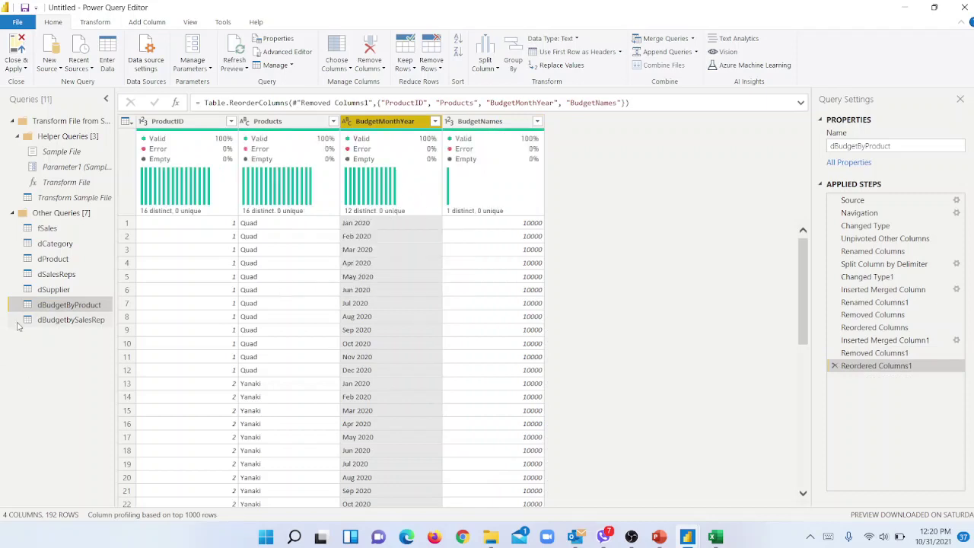
In the dBudgetbySalesRep query, unpivot all columns other than SalesRepID and SalesRep
{"action": "left_click", "coordinate": [87, 321]}
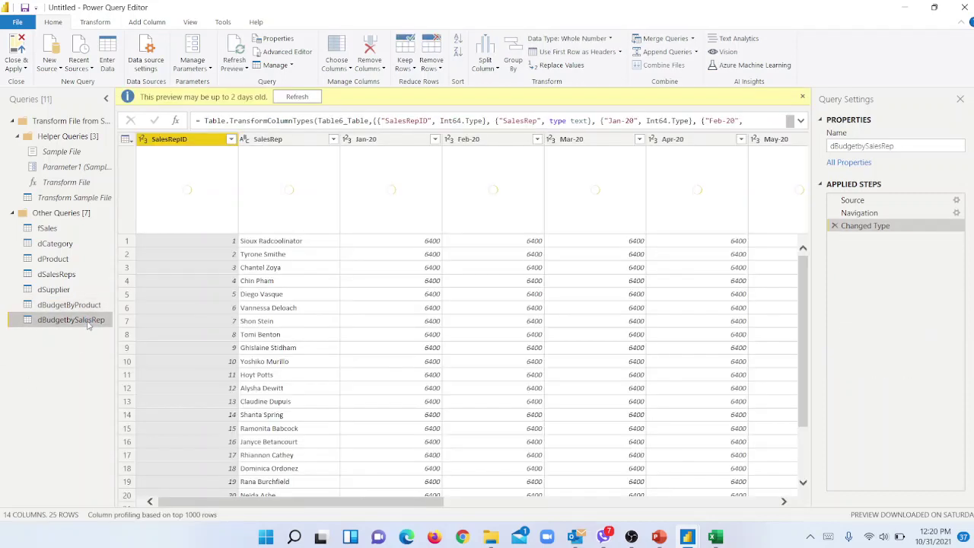
{"action": "left_click", "coordinate": [212, 296]}
{"action": "key", "text": "Right"}
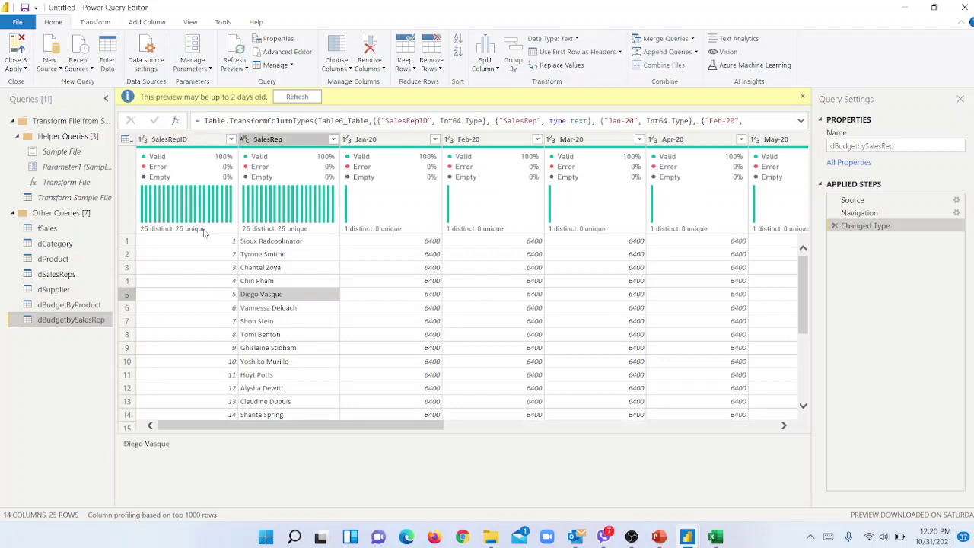
{"action": "left_click", "coordinate": [192, 141]}
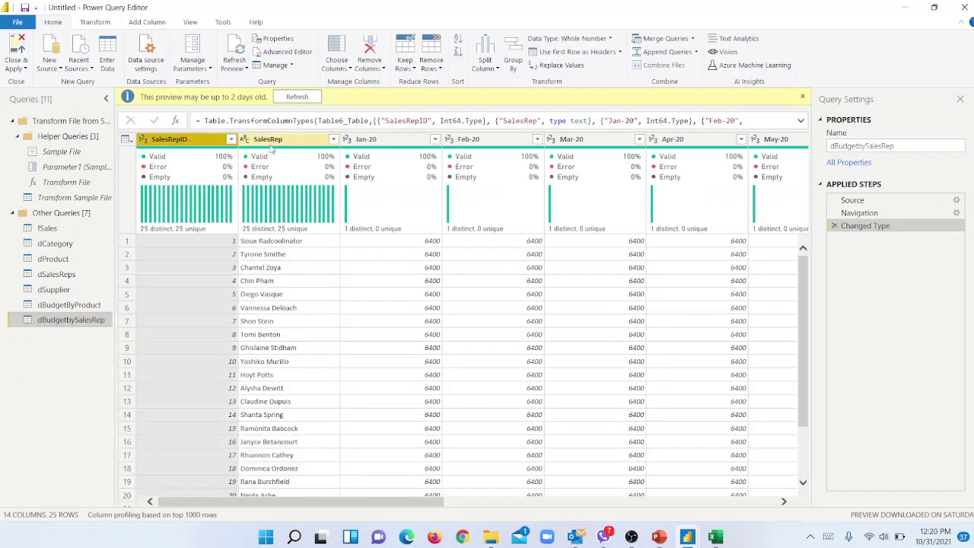
{"action": "left_click", "coordinate": [275, 142], "text": "ctrl"}
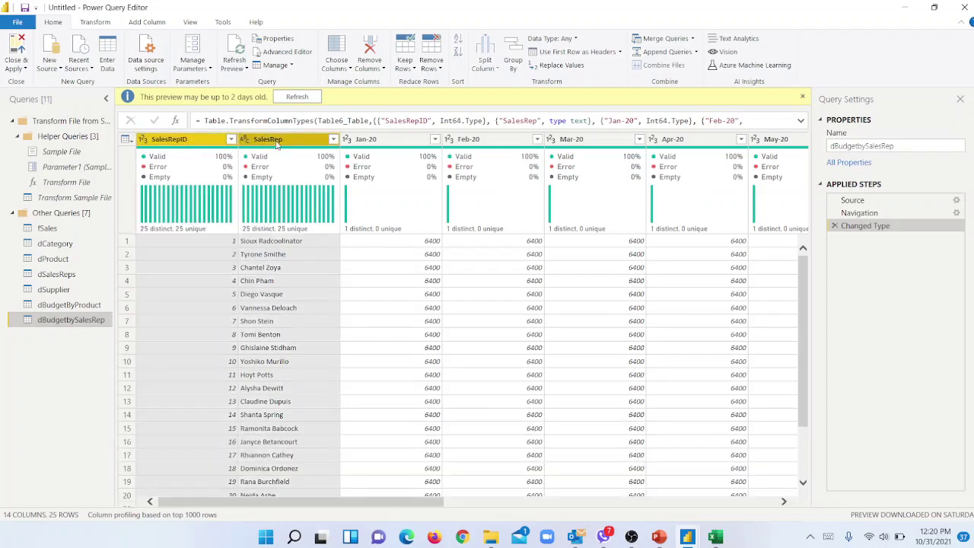
{"action": "left_click", "coordinate": [146, 24]}
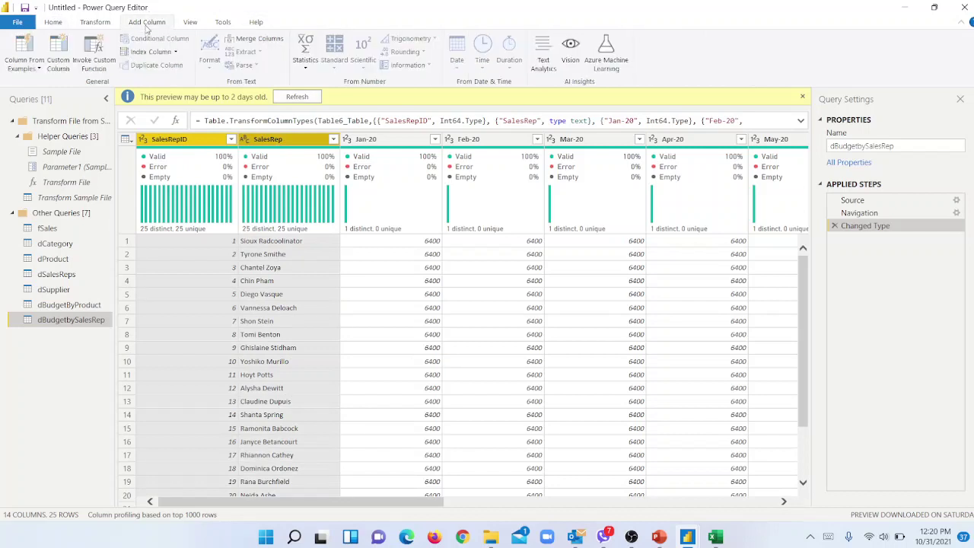
{"action": "left_click", "coordinate": [107, 25]}
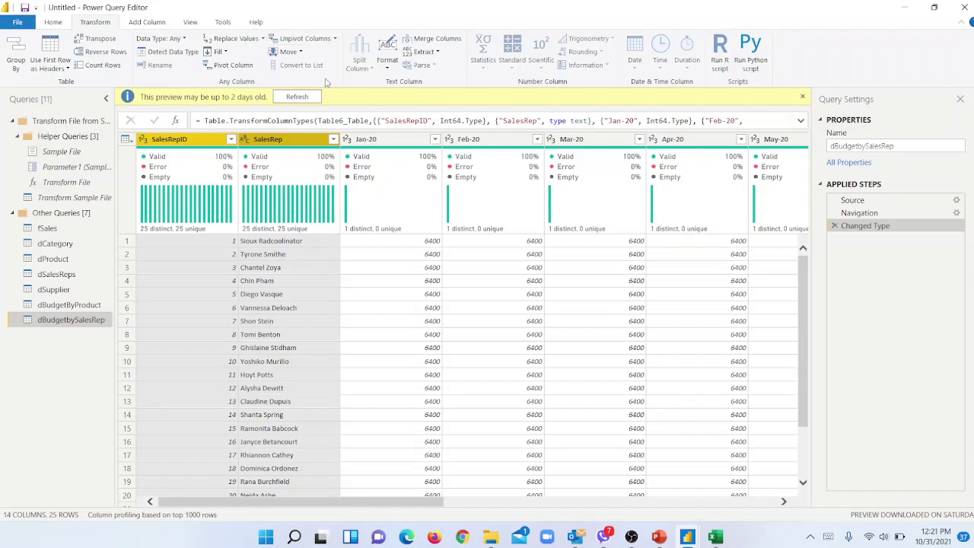
{"action": "left_click", "coordinate": [334, 39]}
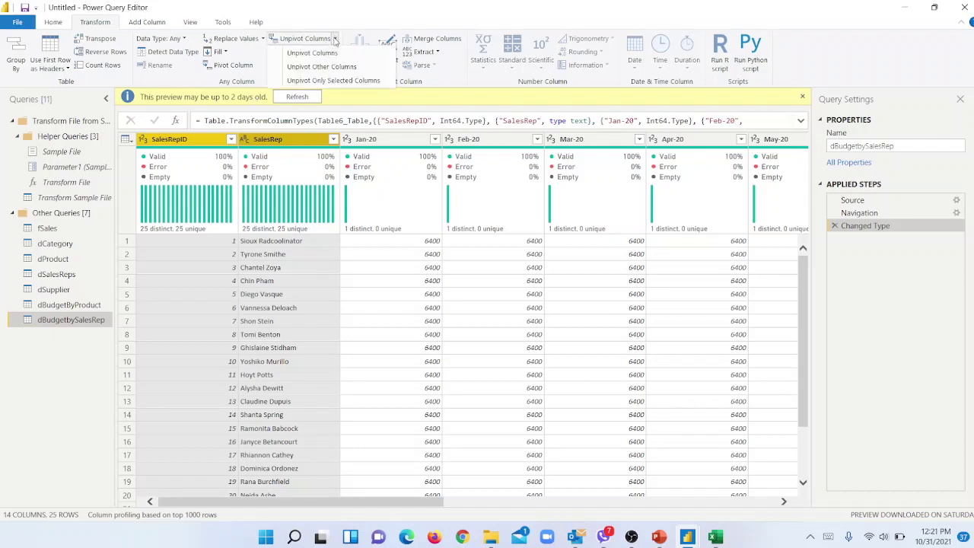
{"action": "left_click", "coordinate": [335, 67]}
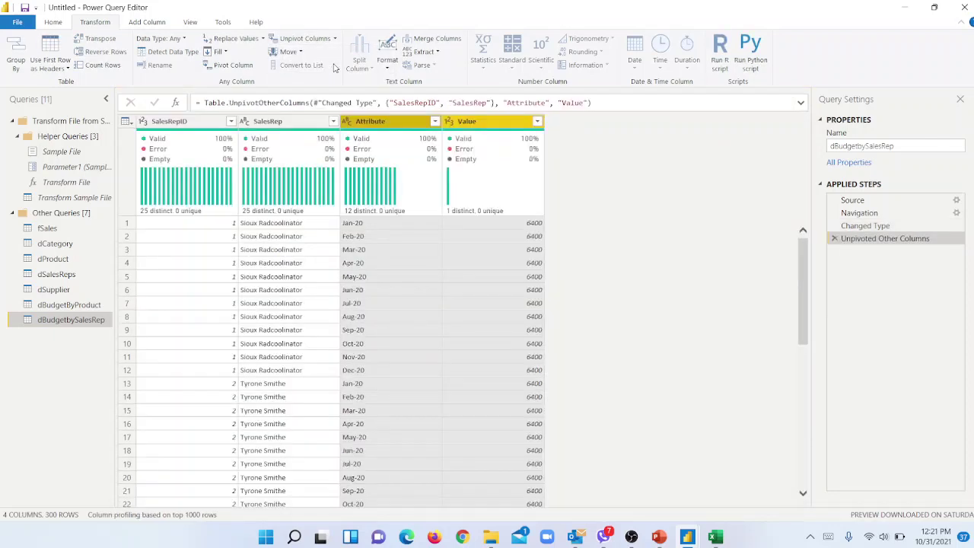
Rename the Attribute column of the dBudgetbySalesRep query as Budget Month
{"action": "left_click", "coordinate": [361, 252]}
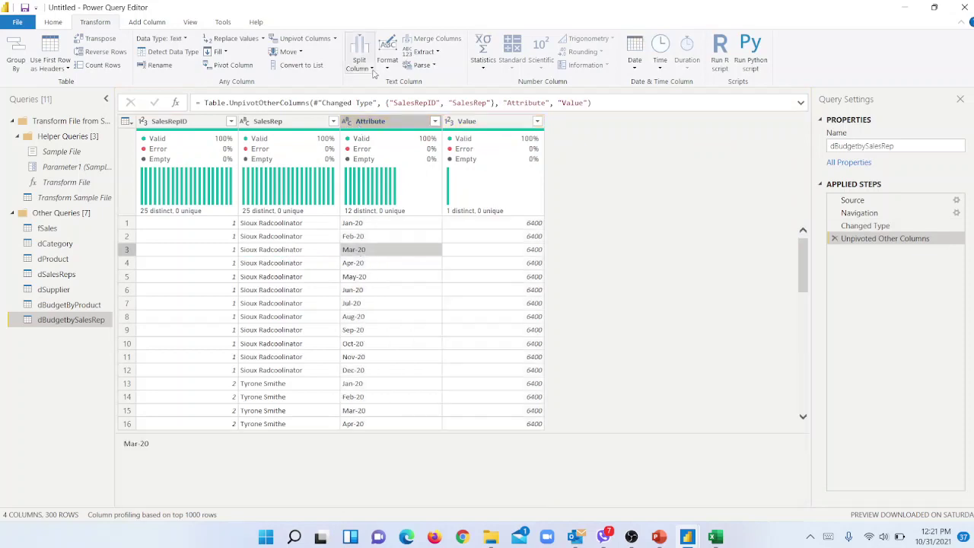
{"action": "double_click", "coordinate": [388, 122]}
{"action": "type", "text": "Budget"}
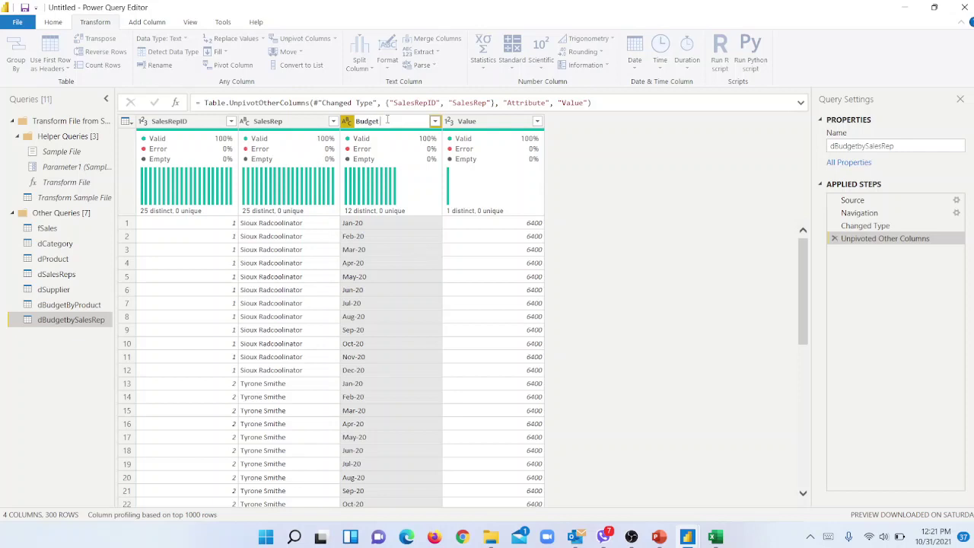
{"action": "type", "text": " Month"}
{"action": "key", "text": "BackSpace"}
{"action": "key", "text": "BackSpace"}
{"action": "key", "text": "BackSpace"}
{"action": "type", "text": "Month"}
{"action": "key", "text": "Return"}
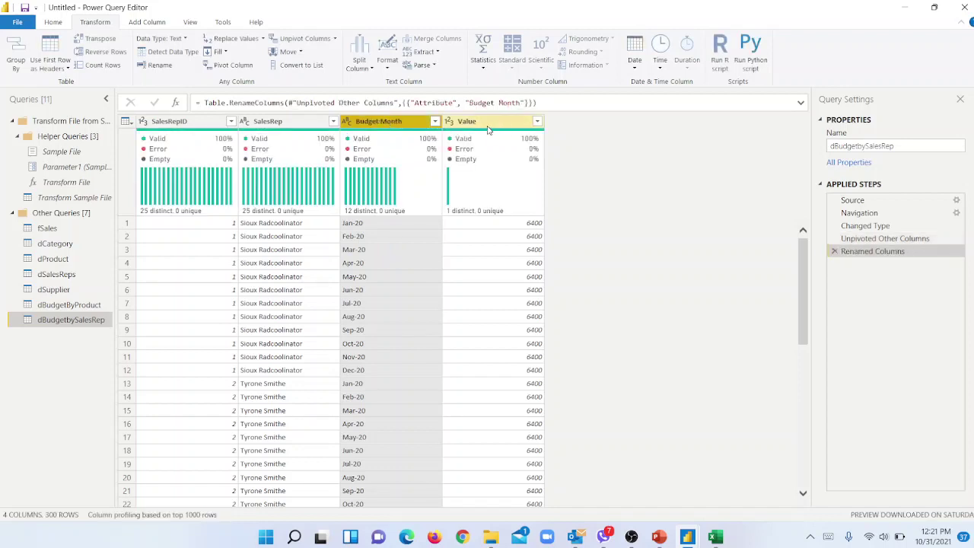
Rename the Value column as BudgetAmountRep
{"action": "left_click", "coordinate": [489, 124]}
{"action": "double_click", "coordinate": [493, 126]}
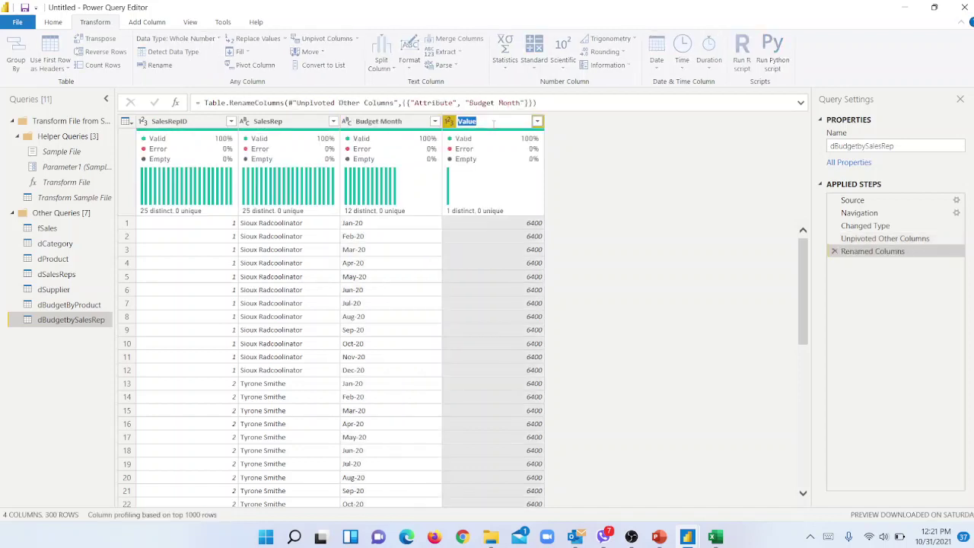
{"action": "type", "text": "Budget Amount"}
{"action": "key", "text": "BackSpace"}
{"action": "key", "text": "BackSpace"}
{"action": "key", "text": "BackSpace"}
{"action": "key", "text": "BackSpace"}
{"action": "key", "text": "BackSpace"}
{"action": "key", "text": "BackSpace"}
{"action": "key", "text": "BackSpace"}
{"action": "key", "text": "BackSpace"}
{"action": "type", "text": "BugdgetAmountRep"}
{"action": "key", "text": "Return"}
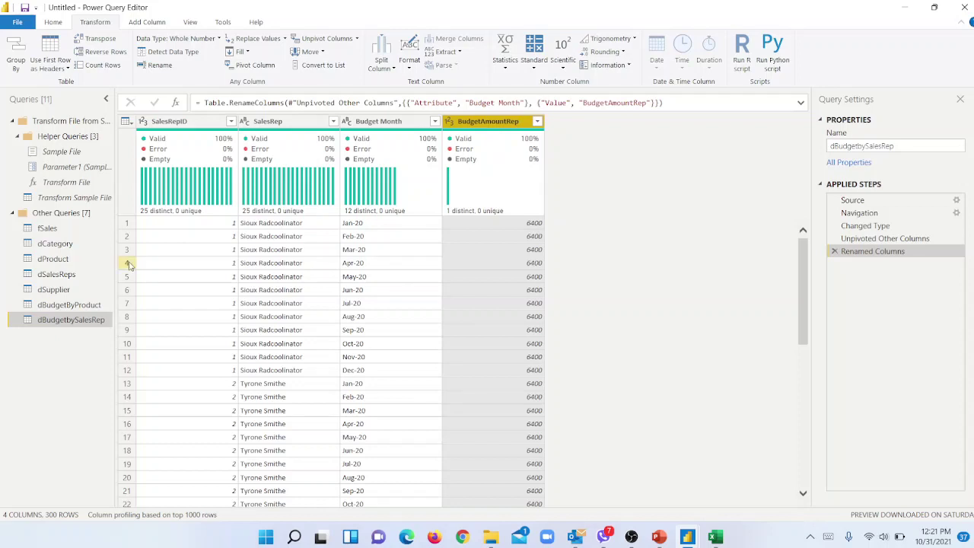
In the dBudgetByProduct query, rename the BudgetNames column as BudgetAmountProduct
{"action": "left_click", "coordinate": [68, 306]}
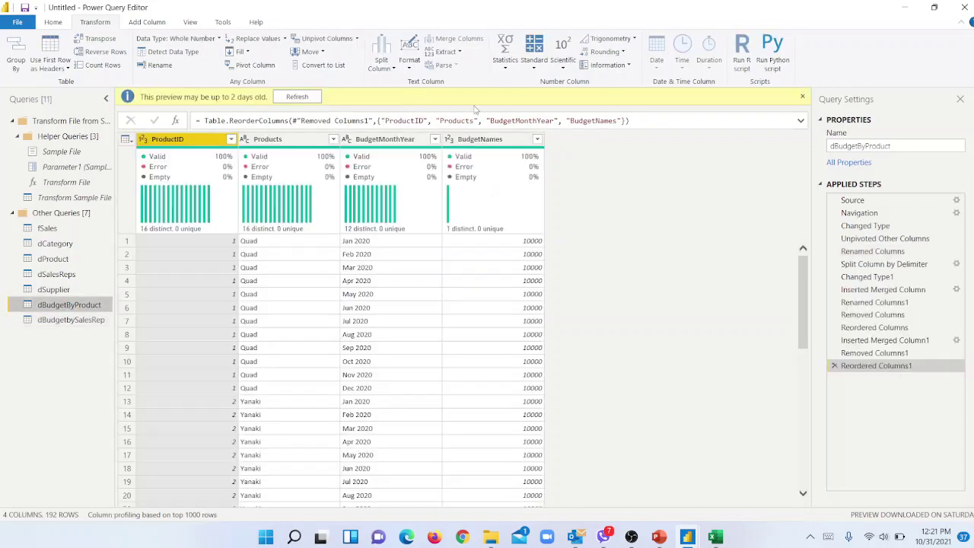
{"action": "double_click", "coordinate": [496, 141]}
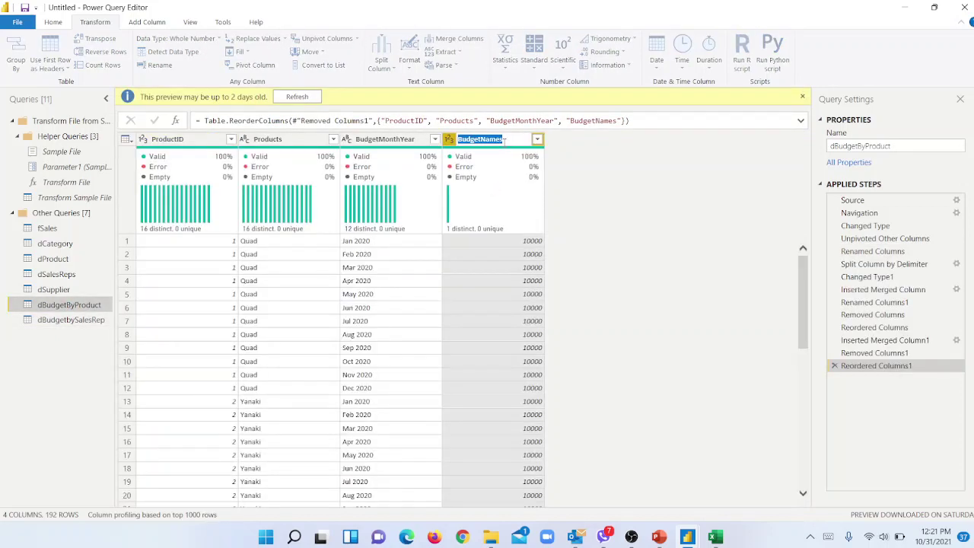
{"action": "key", "text": "Escape"}
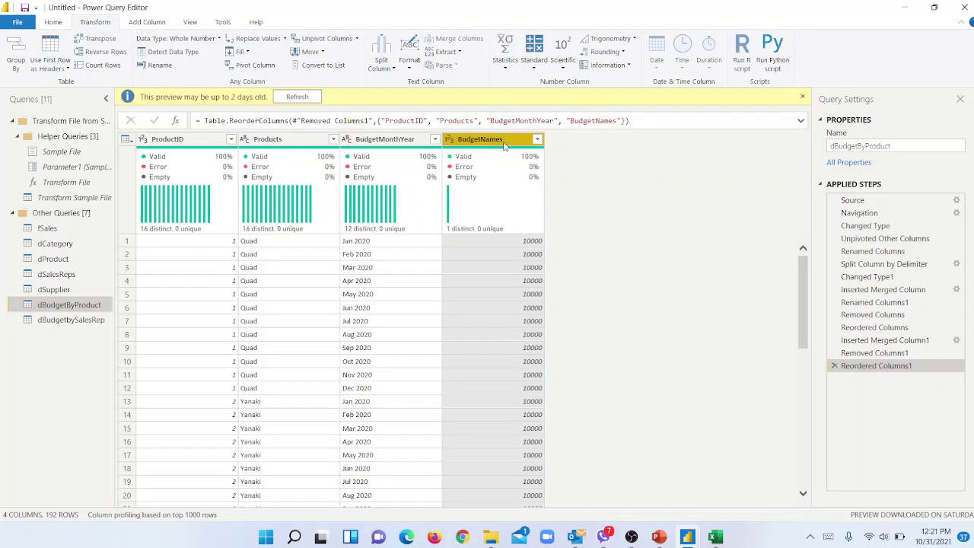
{"action": "double_click", "coordinate": [504, 141]}
{"action": "left_click", "coordinate": [503, 141]}
{"action": "key", "text": "BackSpace"}
{"action": "key", "text": "BackSpace"}
{"action": "key", "text": "BackSpace"}
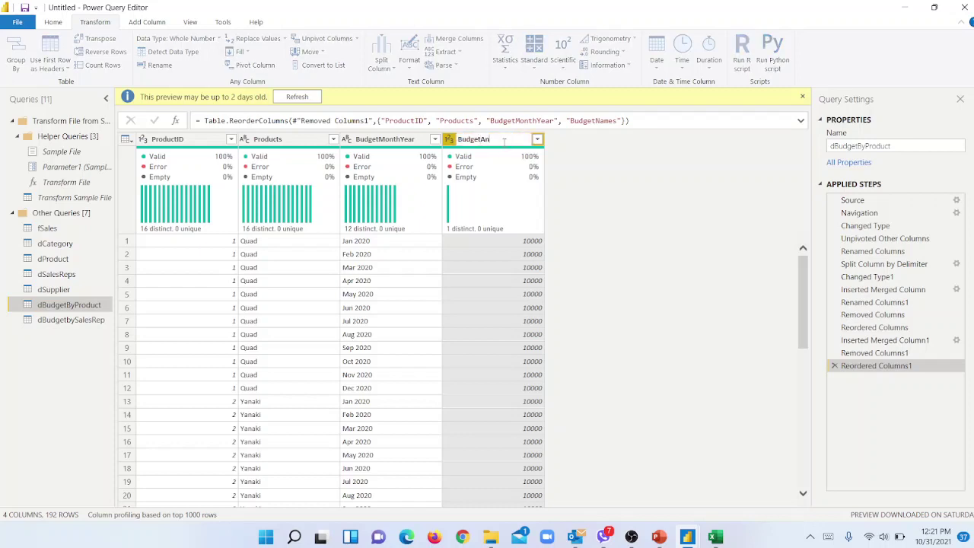
{"action": "type", "text": "AmountProduct"}
{"action": "key", "text": "Return"}
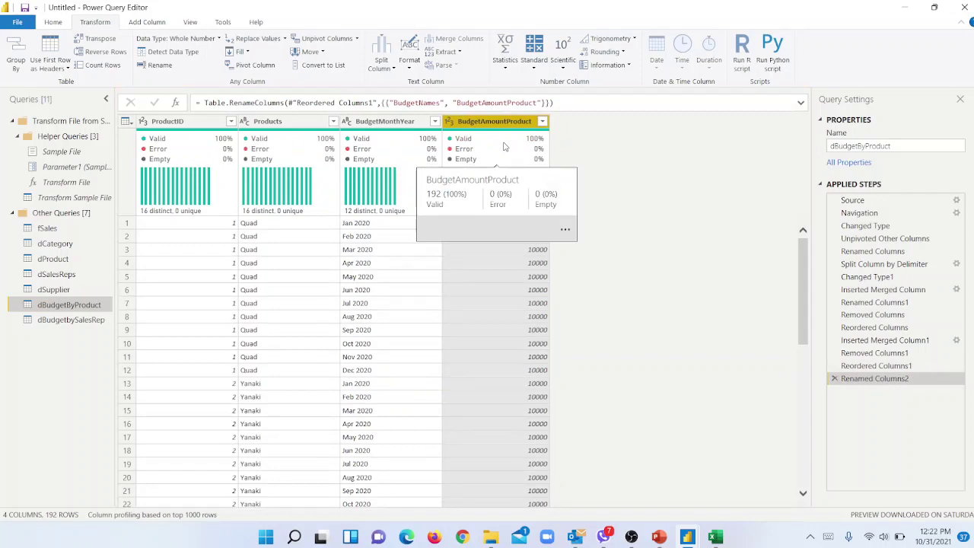
In the dBudgetbySalesRep query, split the Budget Month column at each occurrence of the custom hyphen delimiter
{"action": "left_click", "coordinate": [73, 323]}
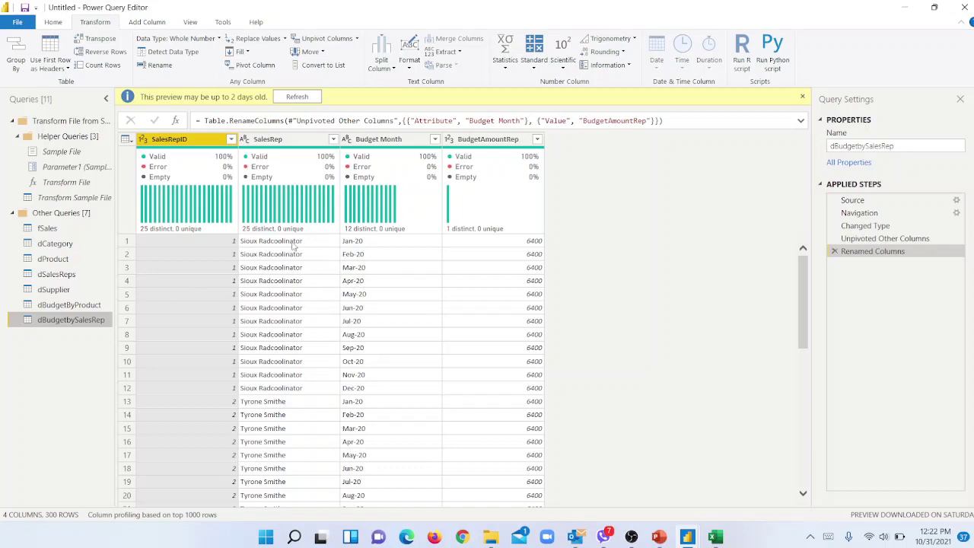
{"action": "left_click", "coordinate": [270, 270]}
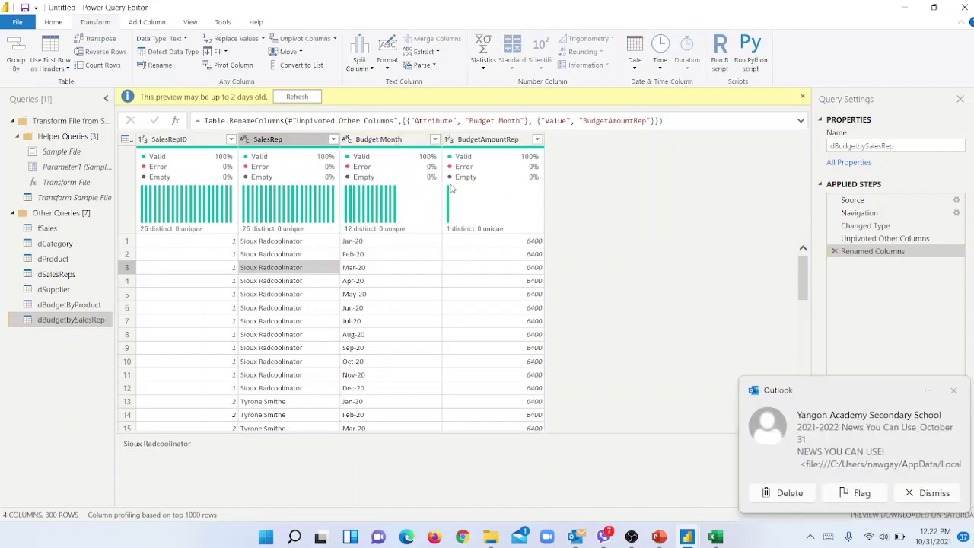
{"action": "left_click", "coordinate": [378, 139]}
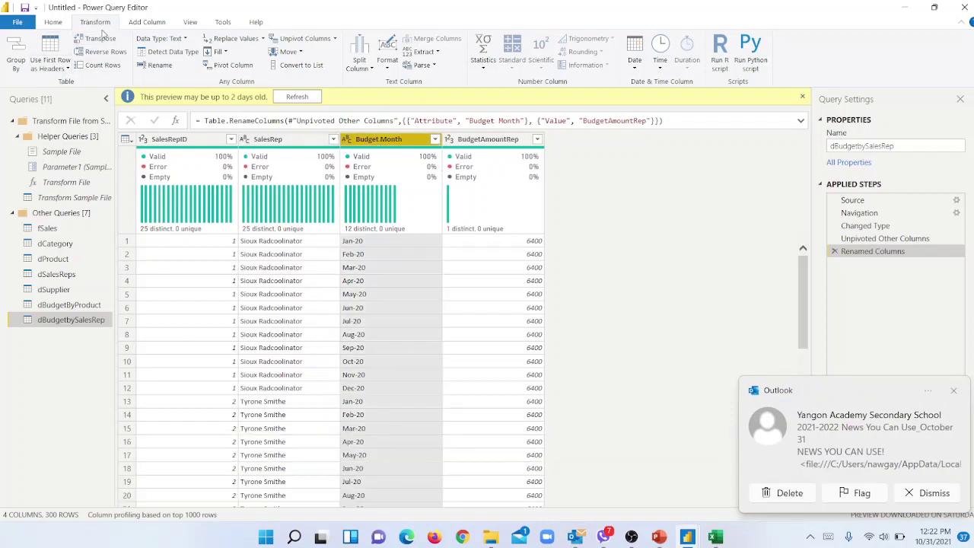
{"action": "left_click", "coordinate": [55, 24]}
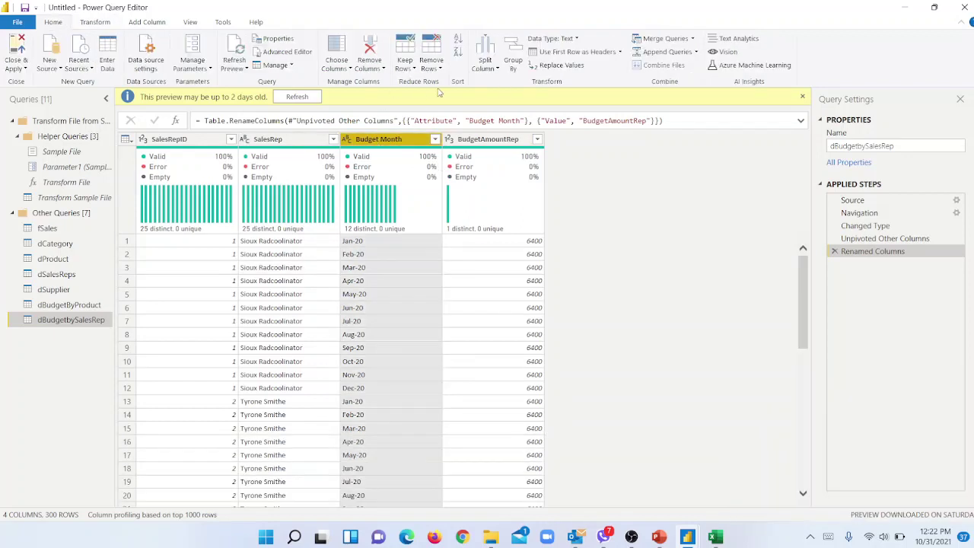
{"action": "left_click", "coordinate": [485, 65]}
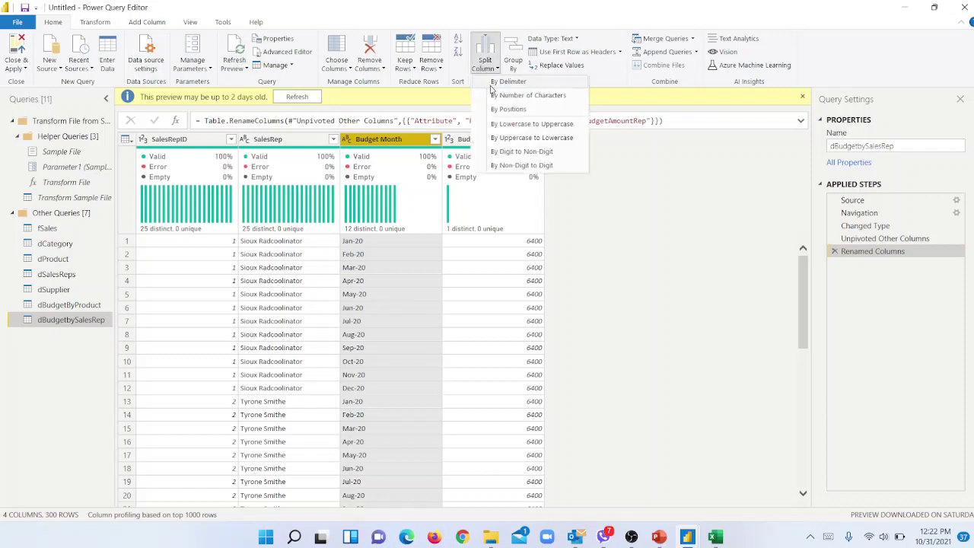
{"action": "left_click", "coordinate": [493, 83]}
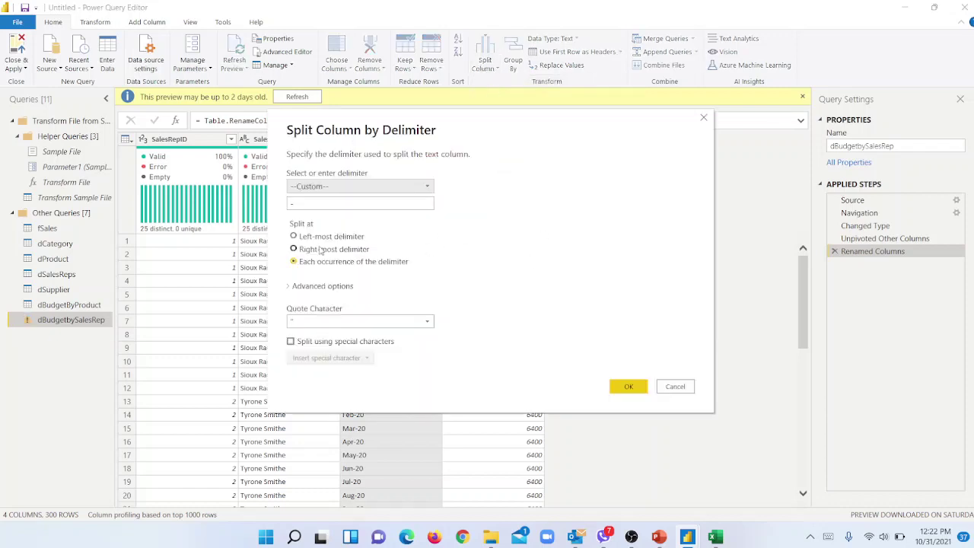
{"action": "left_click", "coordinate": [628, 387]}
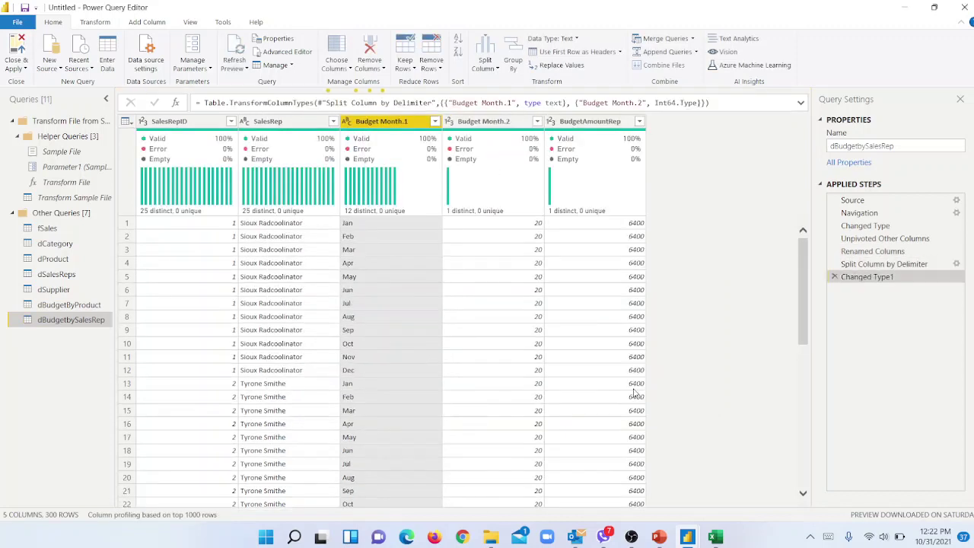
{"action": "left_click", "coordinate": [494, 278]}
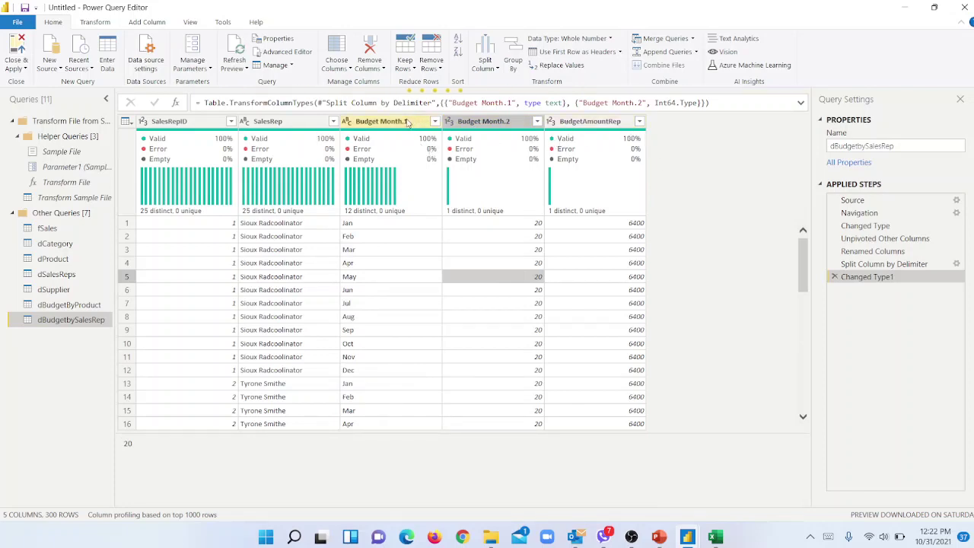
{"action": "left_click", "coordinate": [380, 121]}
{"action": "left_click", "coordinate": [484, 129], "text": "ctrl"}
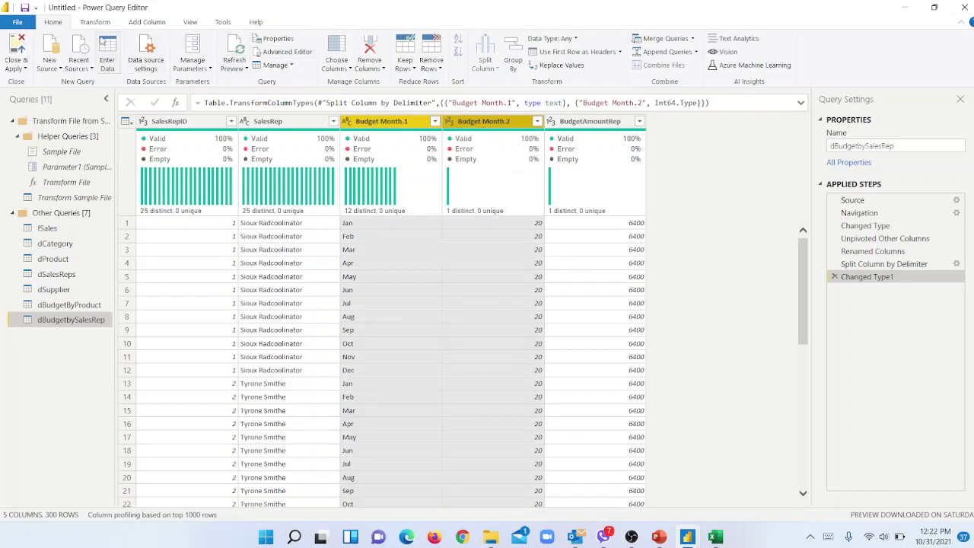
{"action": "left_click", "coordinate": [147, 22]}
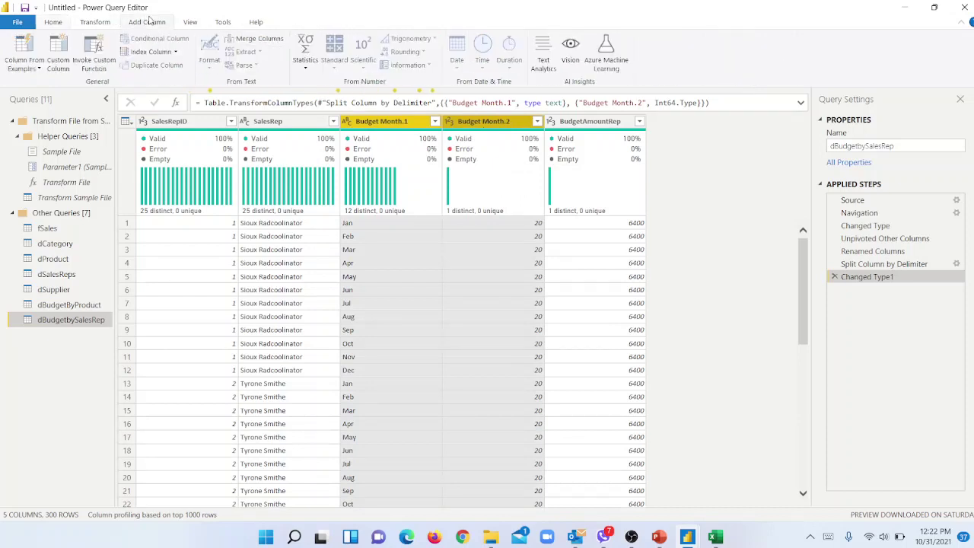
{"action": "left_click", "coordinate": [259, 39]}
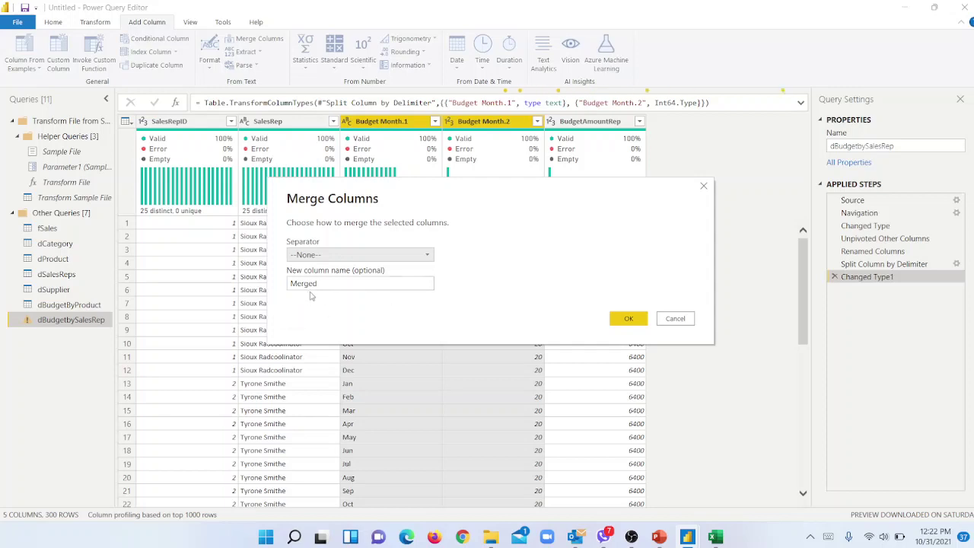
{"action": "left_click", "coordinate": [344, 256]}
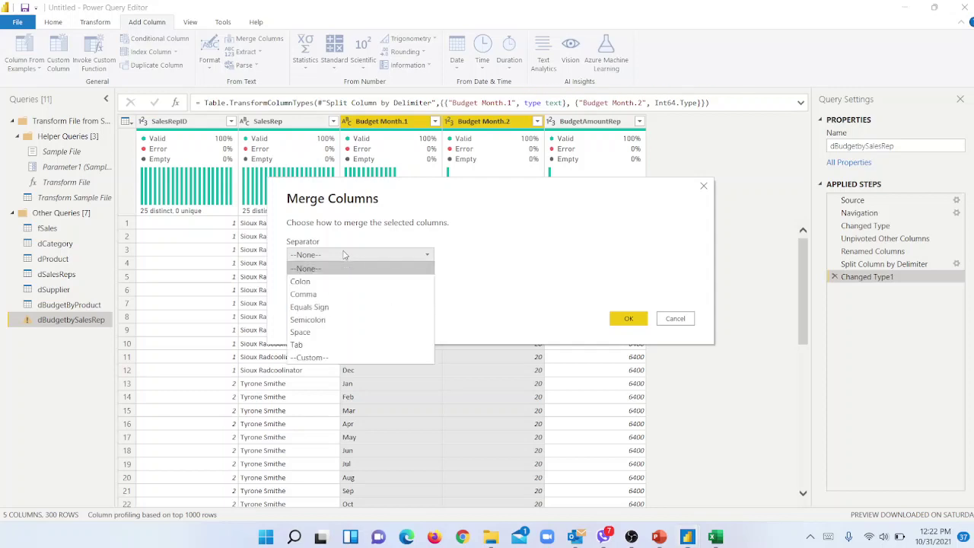
{"action": "left_click", "coordinate": [314, 358]}
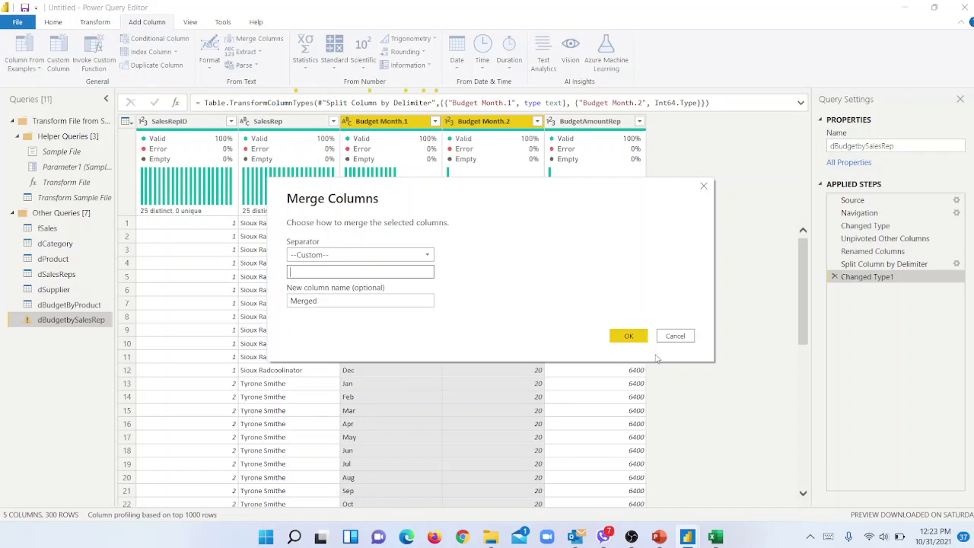
{"action": "left_click", "coordinate": [675, 337]}
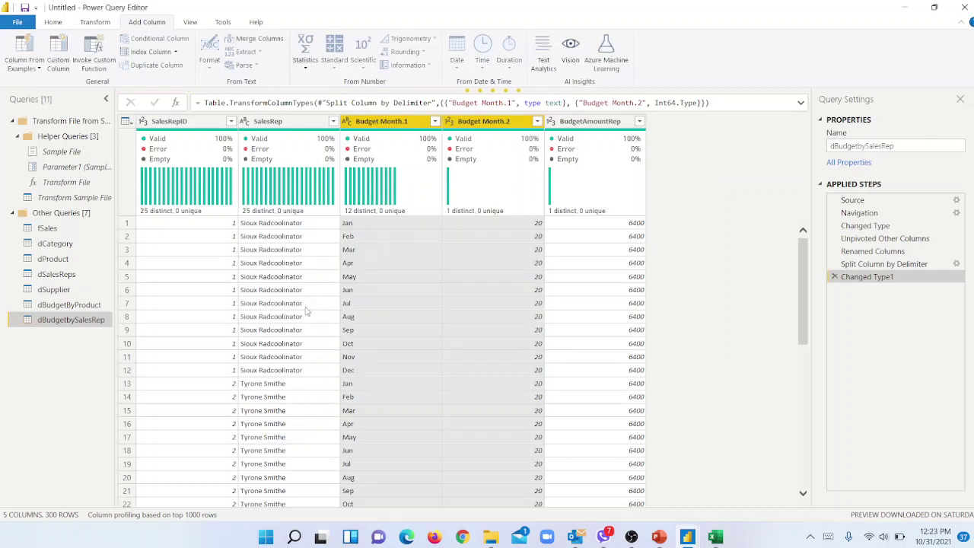
Start a custom column in dBudgetbySalesRep and try to append 20 to the [Budget Month.2] reference in its formula
{"action": "left_click", "coordinate": [466, 343]}
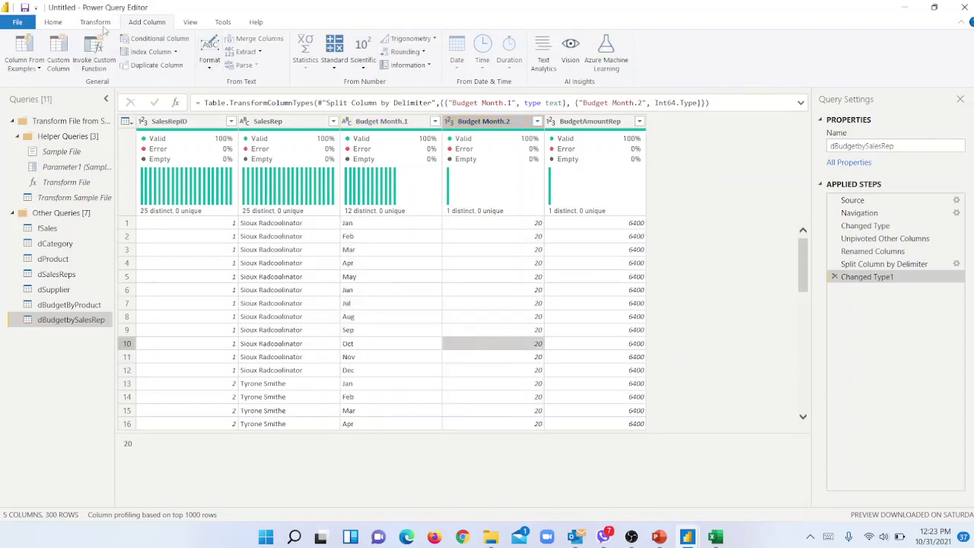
{"action": "left_click", "coordinate": [53, 23]}
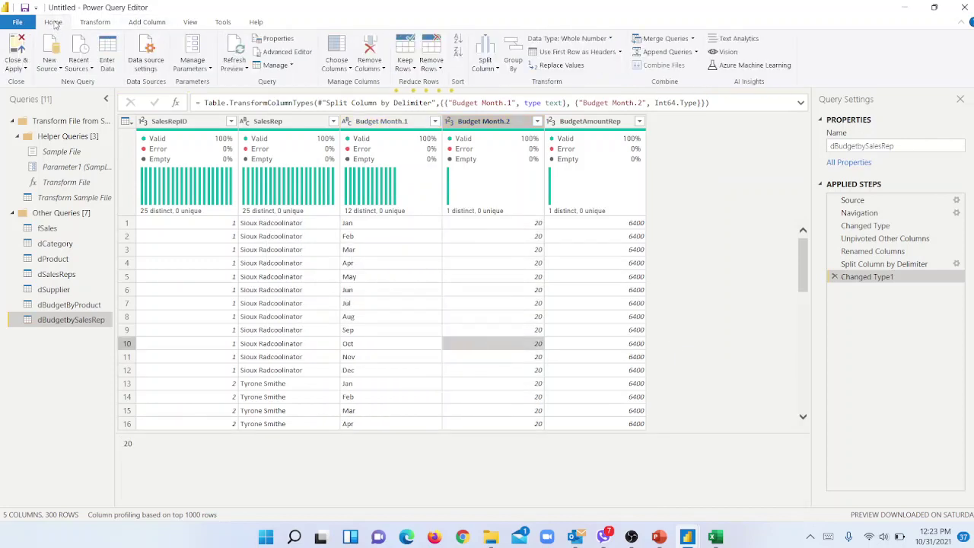
{"action": "left_click", "coordinate": [147, 21]}
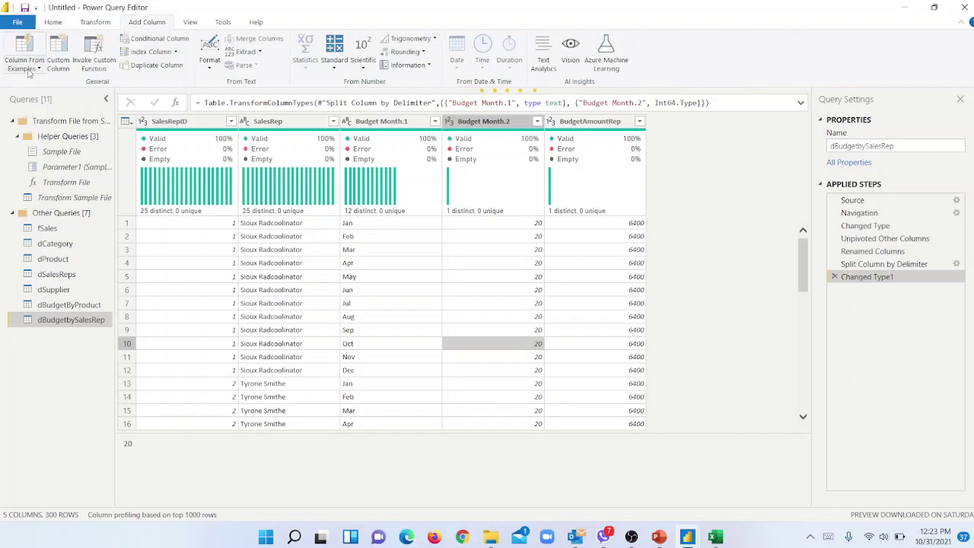
{"action": "left_click", "coordinate": [36, 69]}
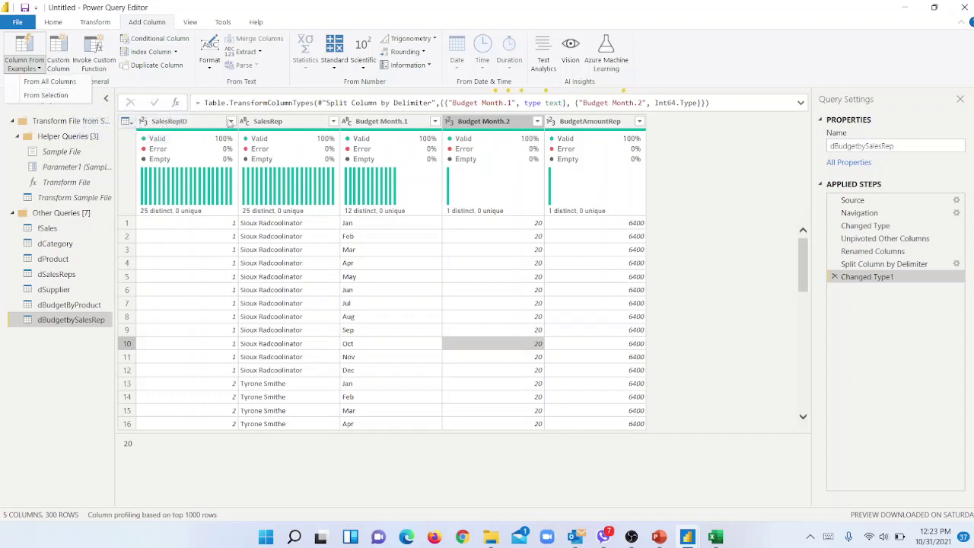
{"action": "left_click", "coordinate": [65, 63]}
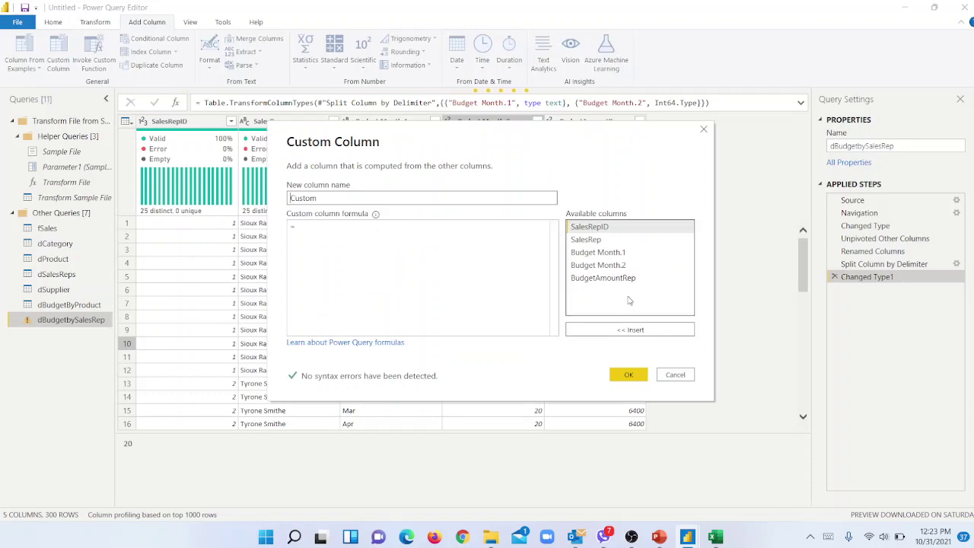
{"action": "left_click", "coordinate": [613, 265]}
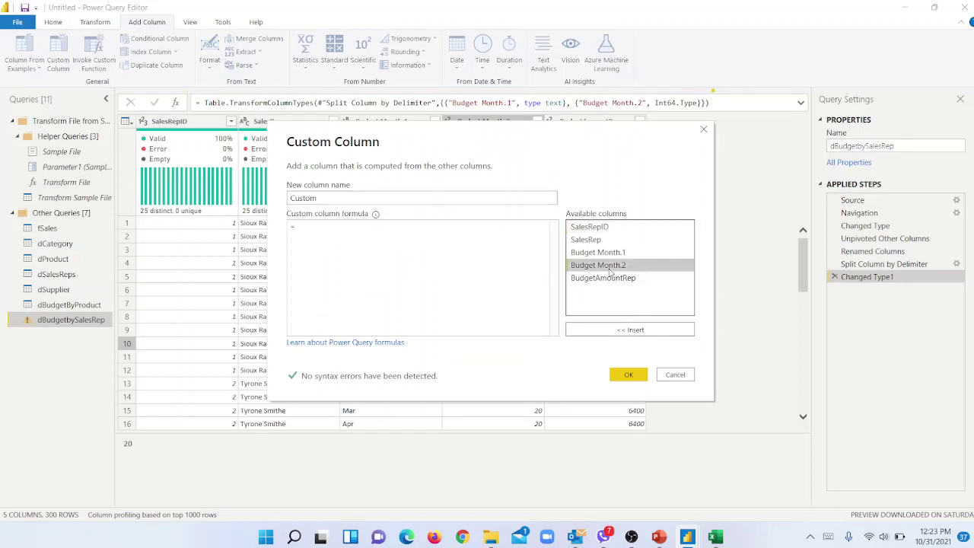
{"action": "left_click", "coordinate": [629, 376]}
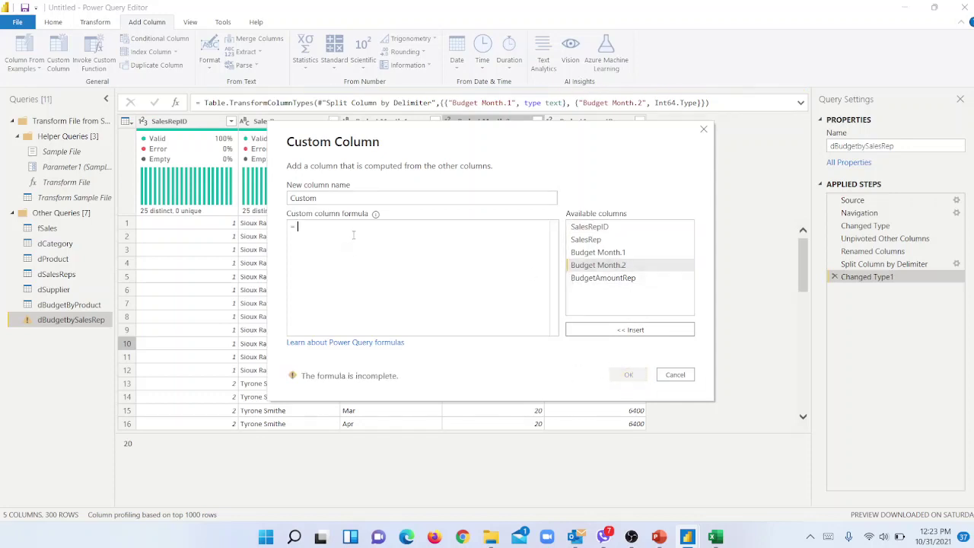
{"action": "double_click", "coordinate": [627, 266]}
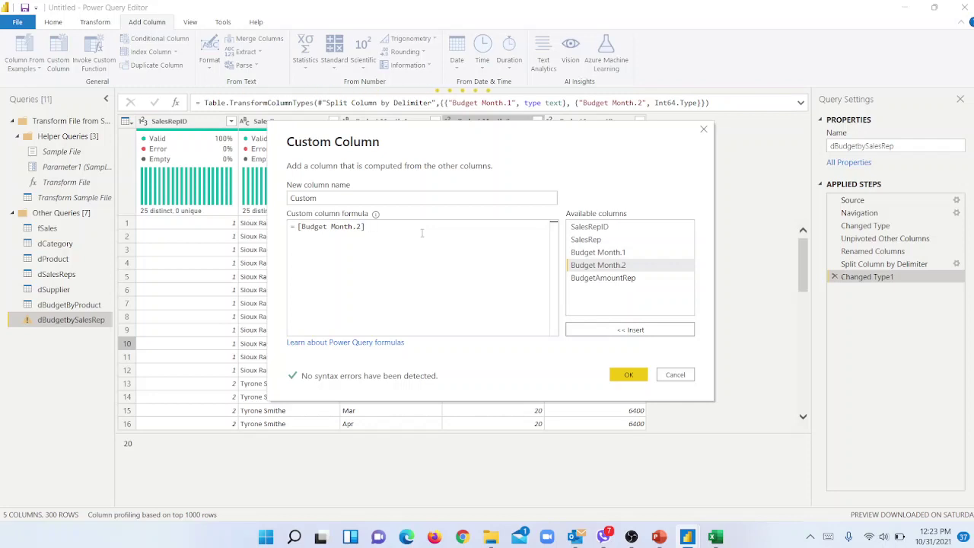
{"action": "type", "text": "20"}
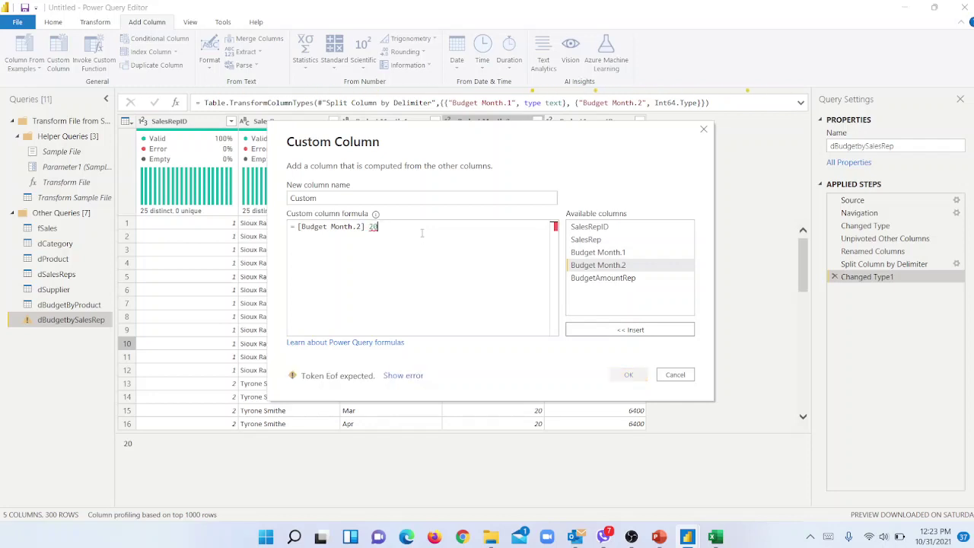
{"action": "key", "text": "BackSpace"}
{"action": "key", "text": "BackSpace"}
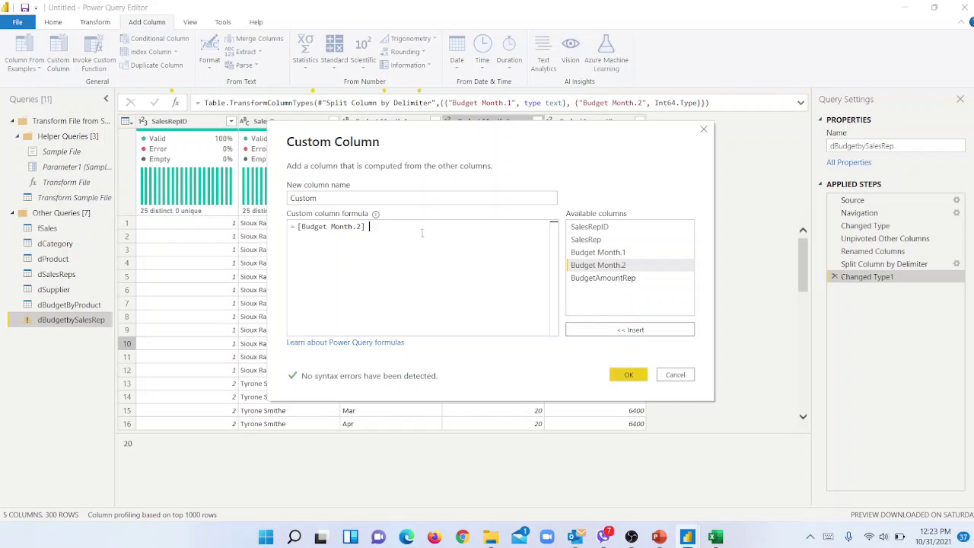
{"action": "type", "text": "&"}
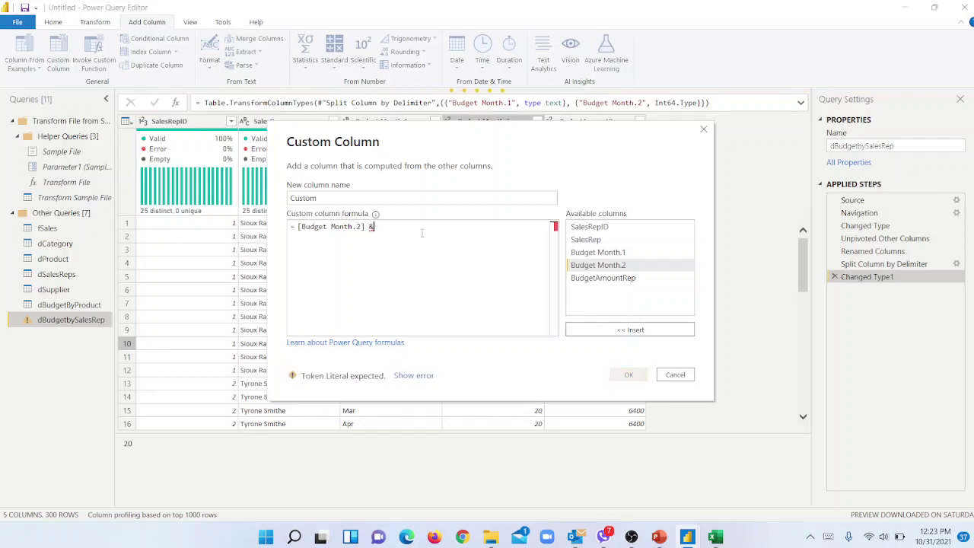
{"action": "key", "text": "BackSpace"}
{"action": "key", "text": "BackSpace"}
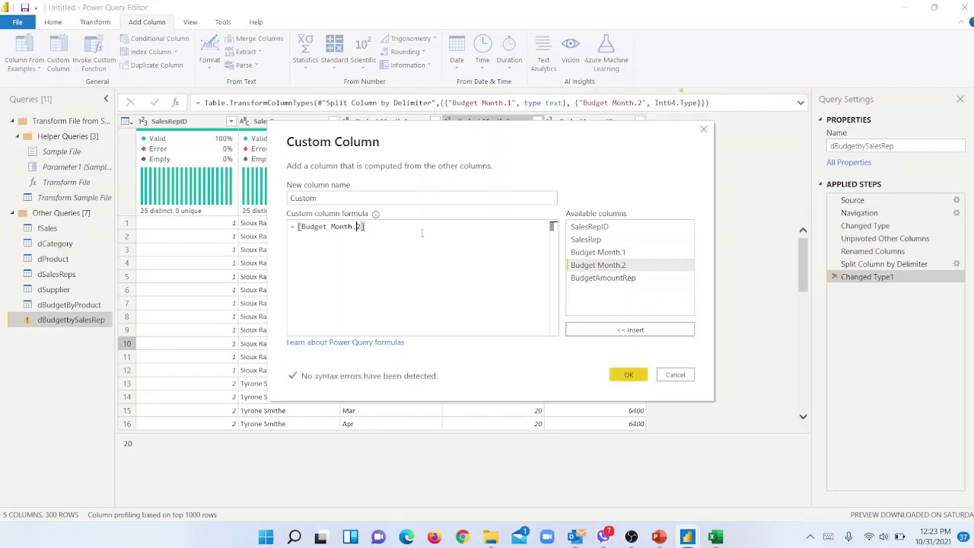
Replace the [Budget Month.2] reference in the custom column formula with the function name concatenate
{"action": "type", "text": "concat"}
{"action": "type", "text": "e"}
{"action": "type", "text": "nate"}
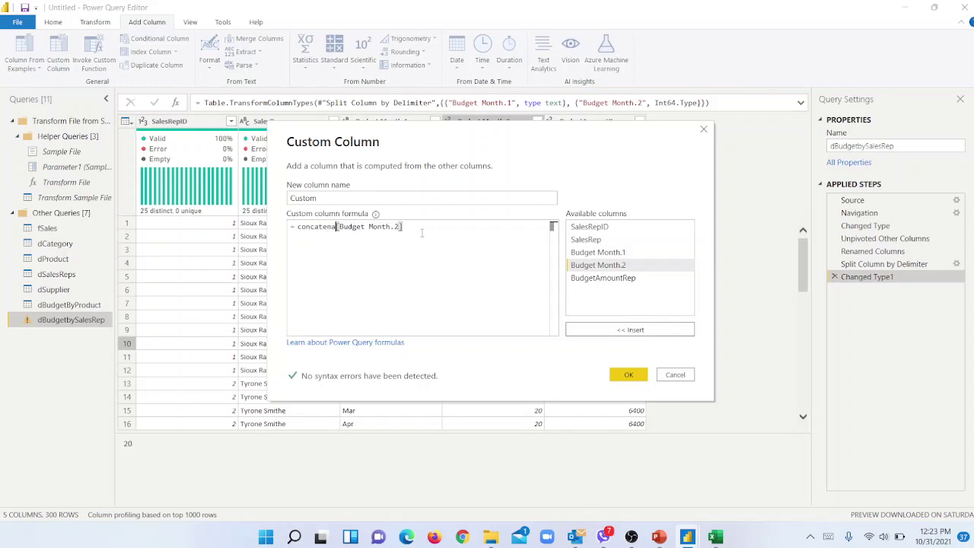
{"action": "type", "text": "("}
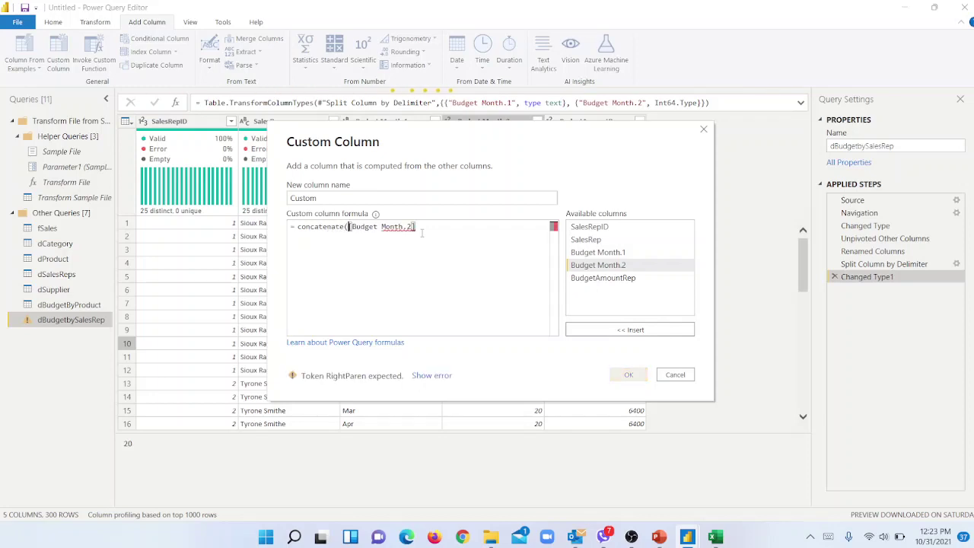
{"action": "key", "text": "Delete"}
{"action": "key", "text": "Delete"}
{"action": "key", "text": "Delete"}
{"action": "key", "text": "Delete"}
{"action": "key", "text": "Delete"}
{"action": "key", "text": "Delete"}
{"action": "key", "text": "Delete"}
{"action": "key", "text": "Delete"}
{"action": "key", "text": "Delete"}
{"action": "key", "text": "Delete"}
{"action": "key", "text": "Delete"}
{"action": "key", "text": "Delete"}
{"action": "key", "text": "Delete"}
{"action": "key", "text": "Delete"}
{"action": "key", "text": "Delete"}
{"action": "key", "text": "Delete"}
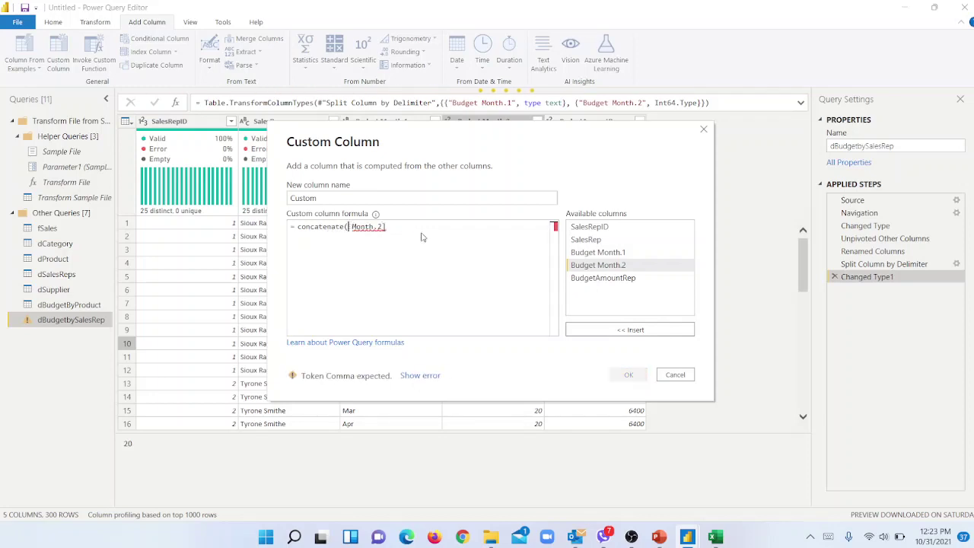
{"action": "key", "text": "BackSpace"}
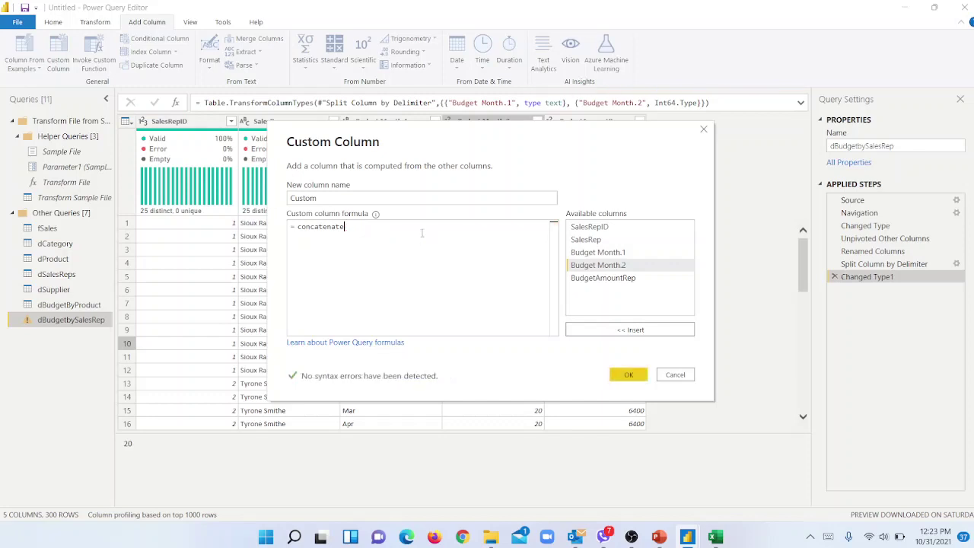
Try to add the custom column with the formula concatenate([Budget Month.2], 20), and delete the resulting applied step
{"action": "type", "text": "te("}
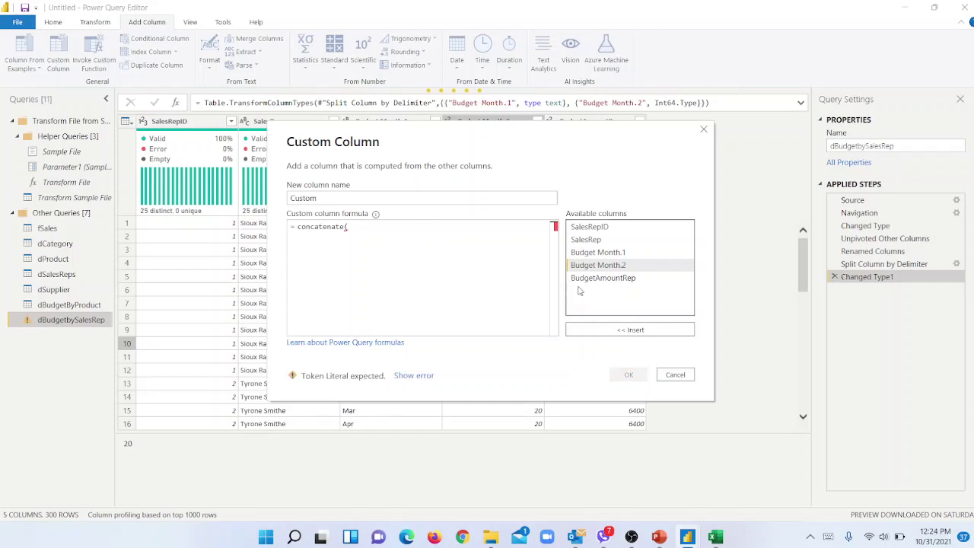
{"action": "double_click", "coordinate": [610, 268]}
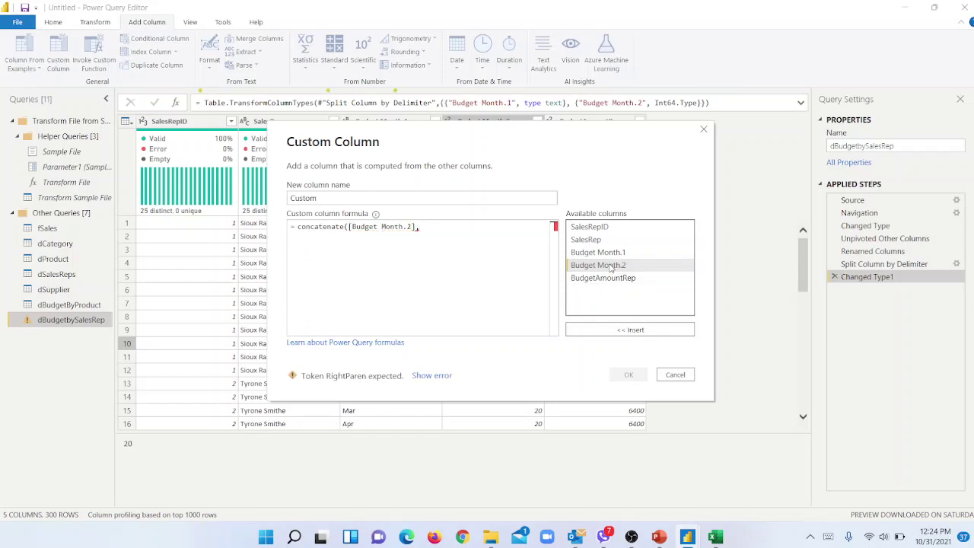
{"action": "type", "text": ", 20)"}
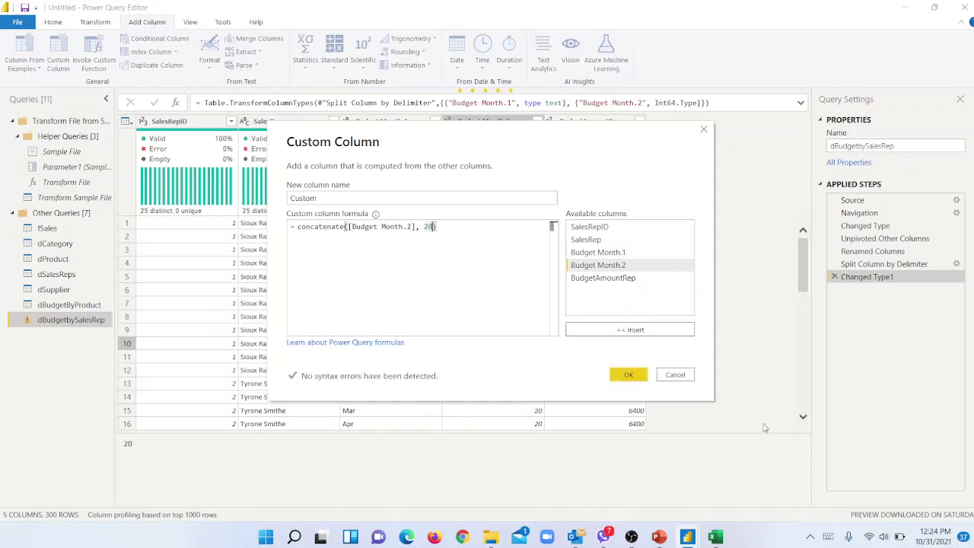
{"action": "left_click", "coordinate": [629, 374]}
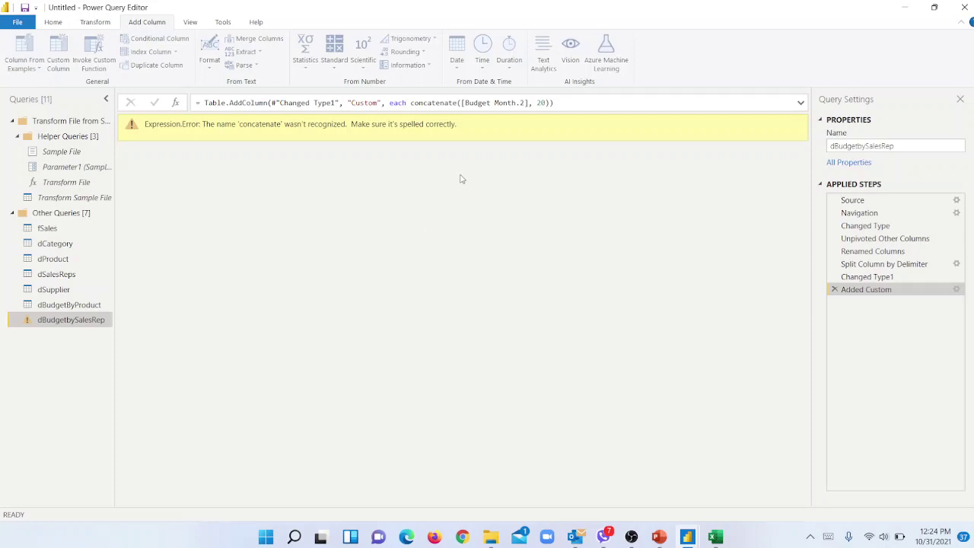
{"action": "left_click", "coordinate": [834, 289]}
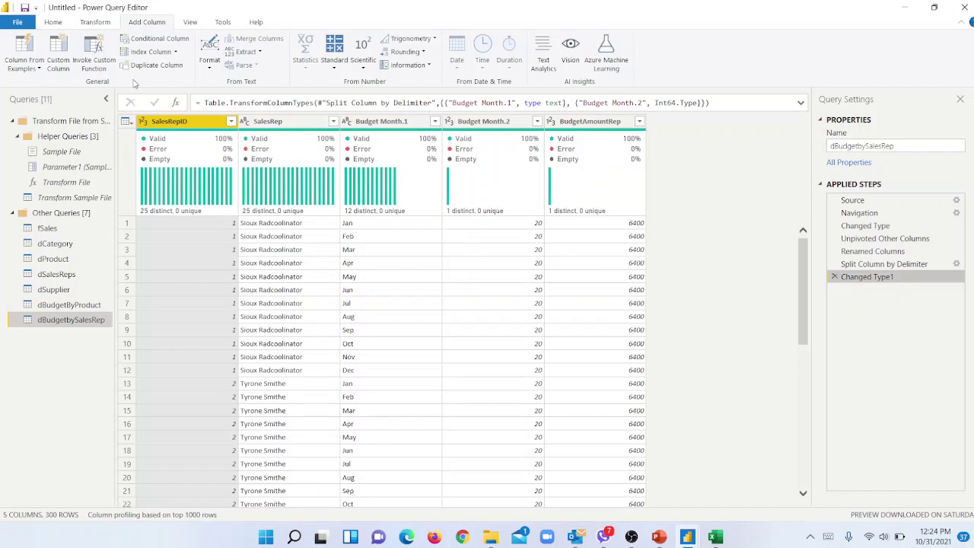
Add a column from examples based only on the Budget Month.2 column, using 2020 as the first sample value
{"action": "left_click", "coordinate": [24, 67]}
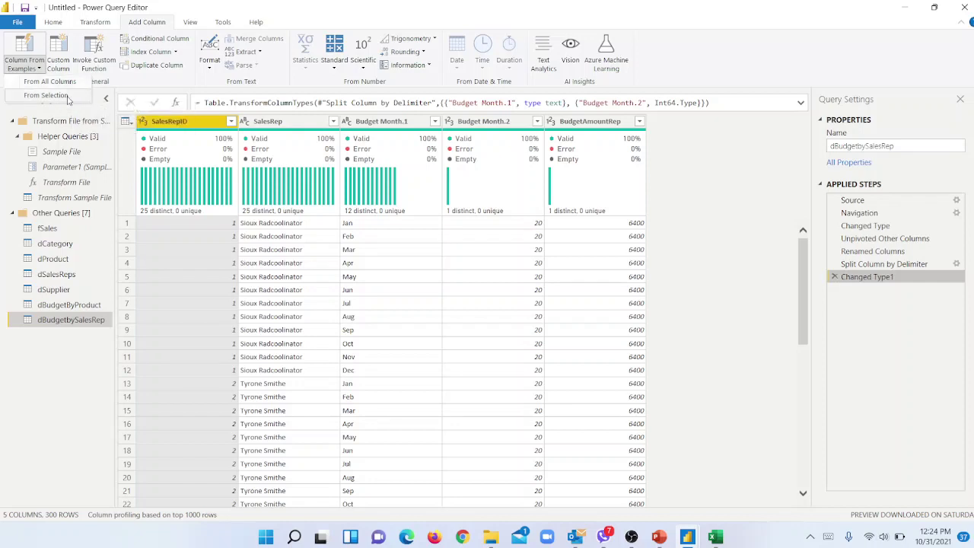
{"action": "left_click", "coordinate": [68, 97]}
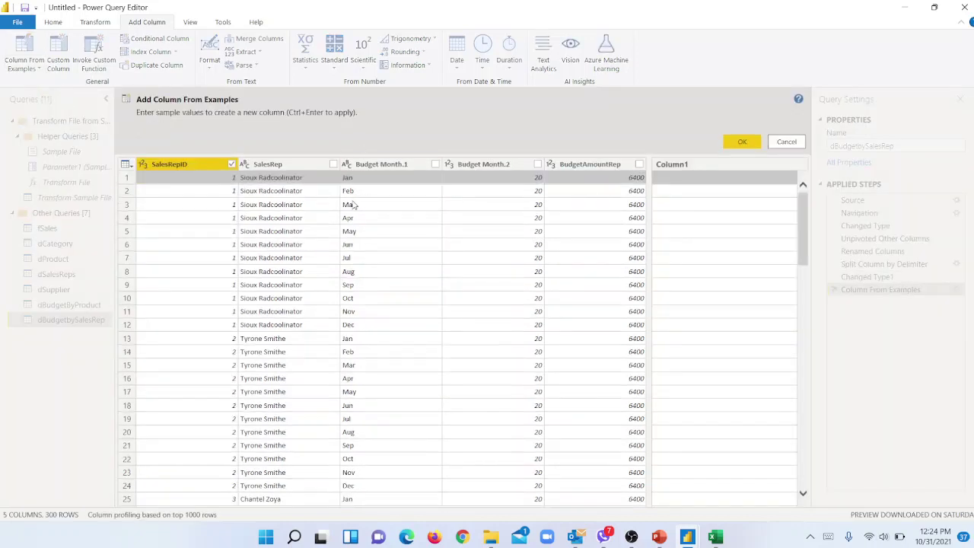
{"action": "left_click", "coordinate": [231, 166]}
{"action": "left_click", "coordinate": [537, 164]}
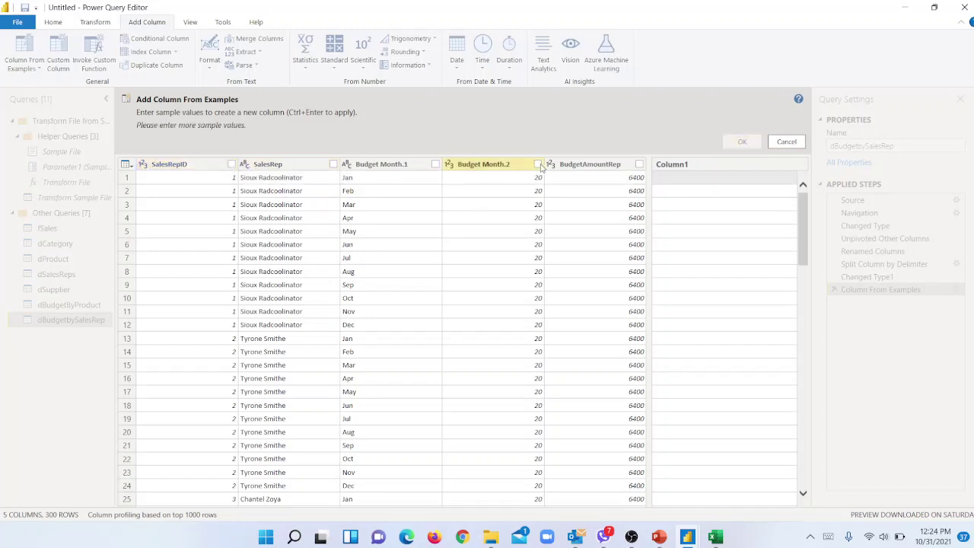
{"action": "left_click", "coordinate": [673, 180]}
{"action": "type", "text": "2020"}
{"action": "key", "text": "Return"}
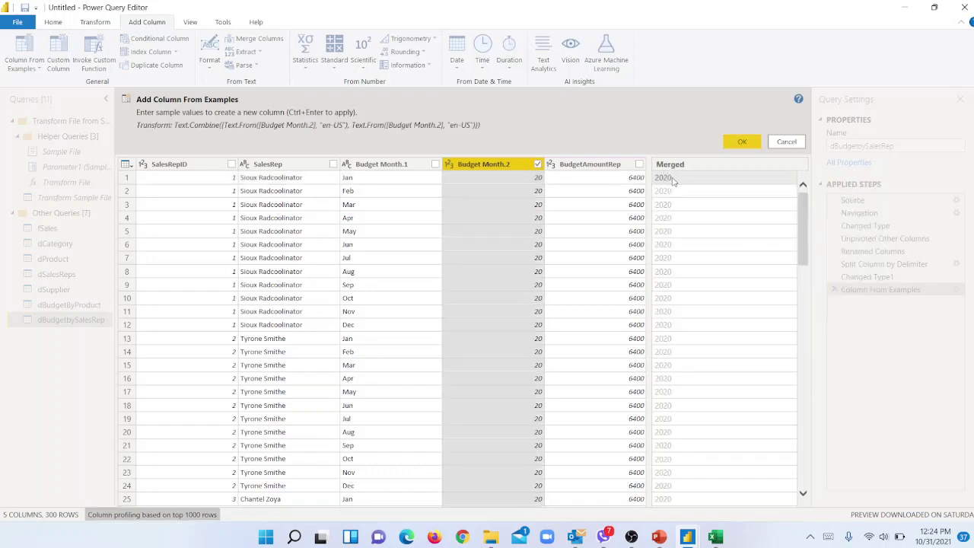
{"action": "left_click", "coordinate": [744, 141]}
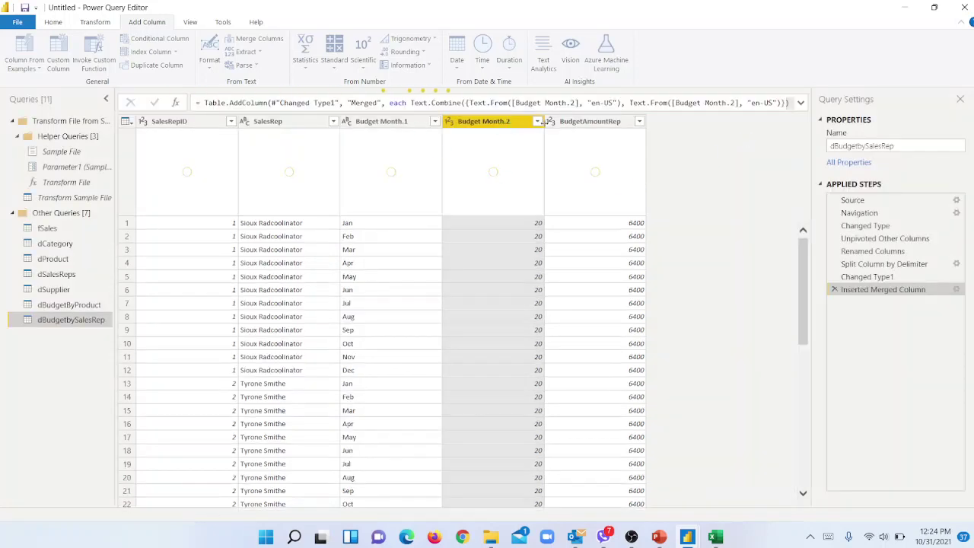
Remove the Budget Month.2 column from the dBudgetbySalesRep query
{"action": "left_click", "coordinate": [537, 124]}
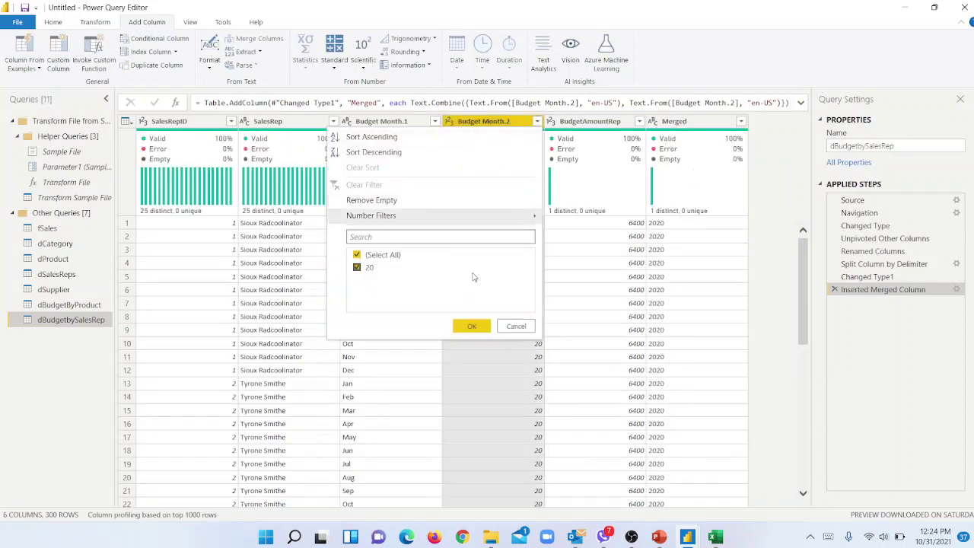
{"action": "left_click", "coordinate": [268, 102]}
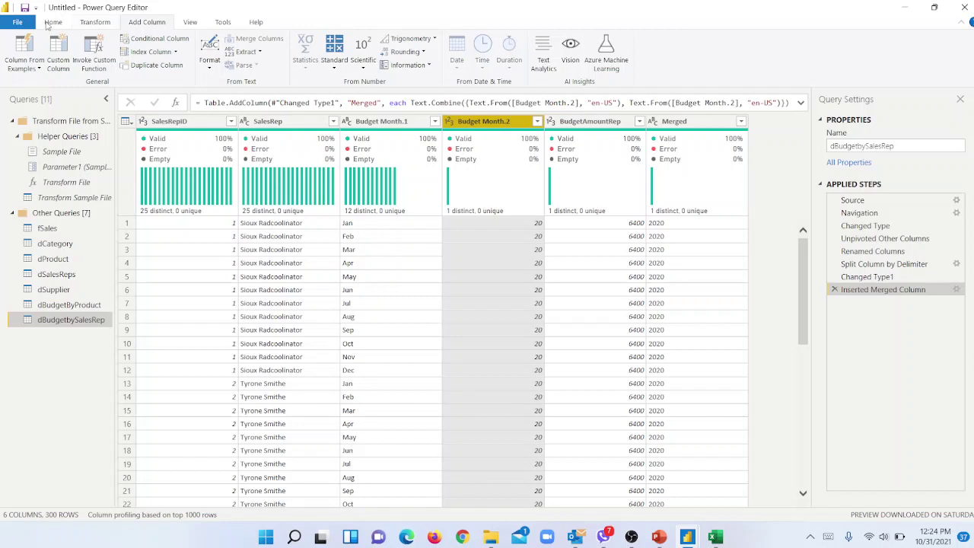
{"action": "left_click", "coordinate": [52, 22]}
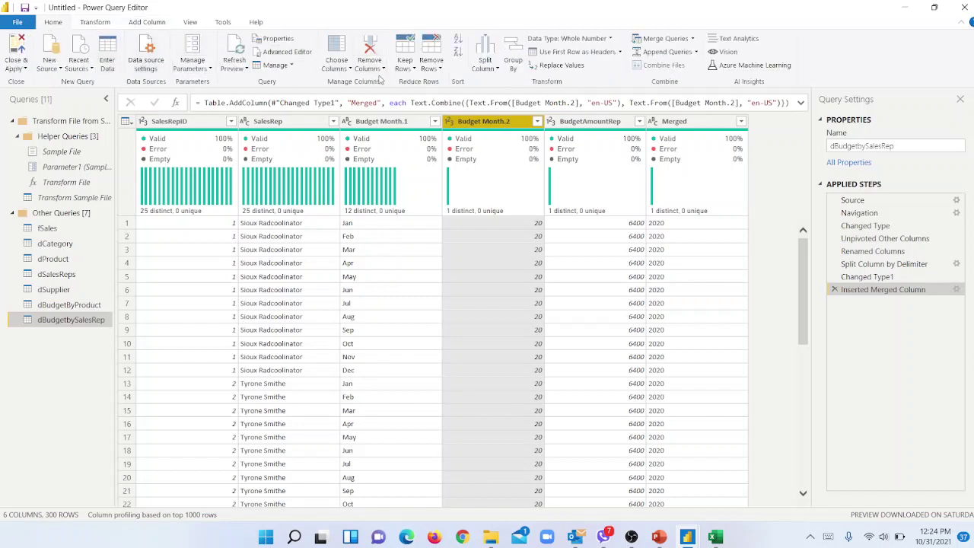
{"action": "left_click", "coordinate": [374, 72]}
{"action": "left_click", "coordinate": [388, 86]}
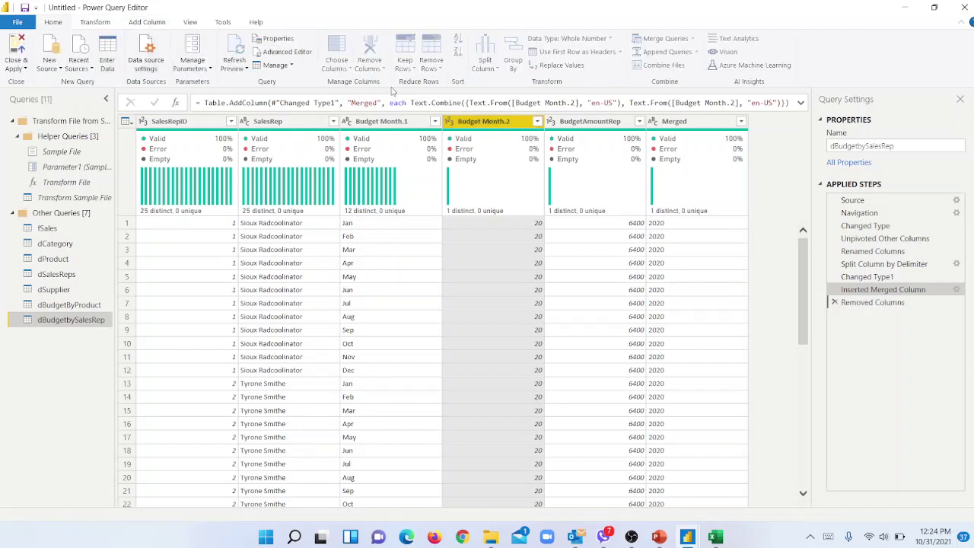
Add a merged column named BudgetMonthYear that combines Budget Month.1 and Merged with a space separator
{"action": "left_click", "coordinate": [384, 125]}
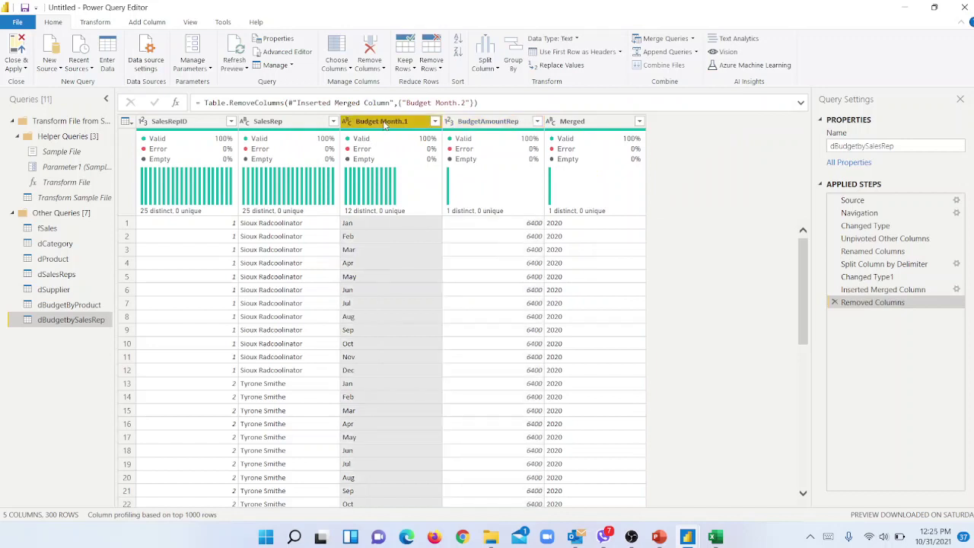
{"action": "left_click", "coordinate": [573, 124], "text": "ctrl"}
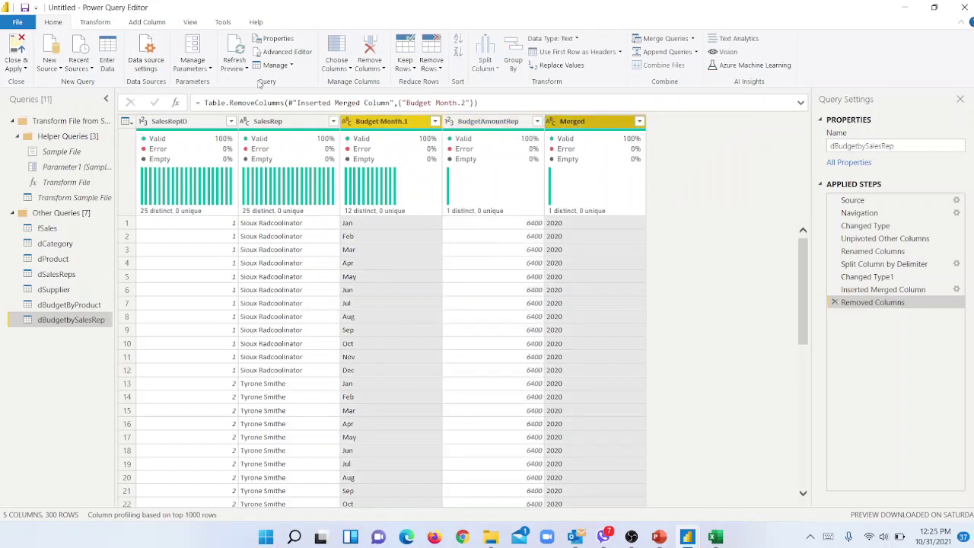
{"action": "left_click", "coordinate": [144, 22]}
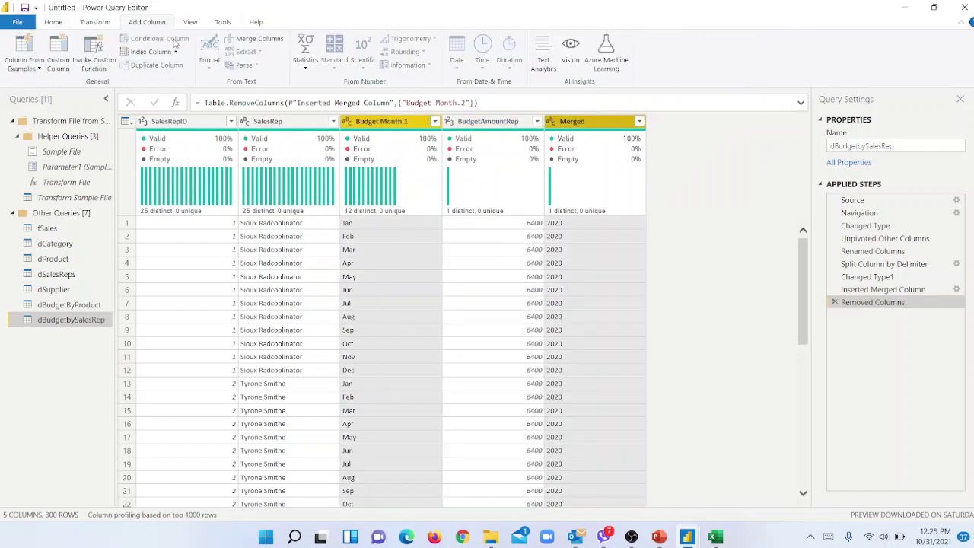
{"action": "left_click", "coordinate": [259, 40]}
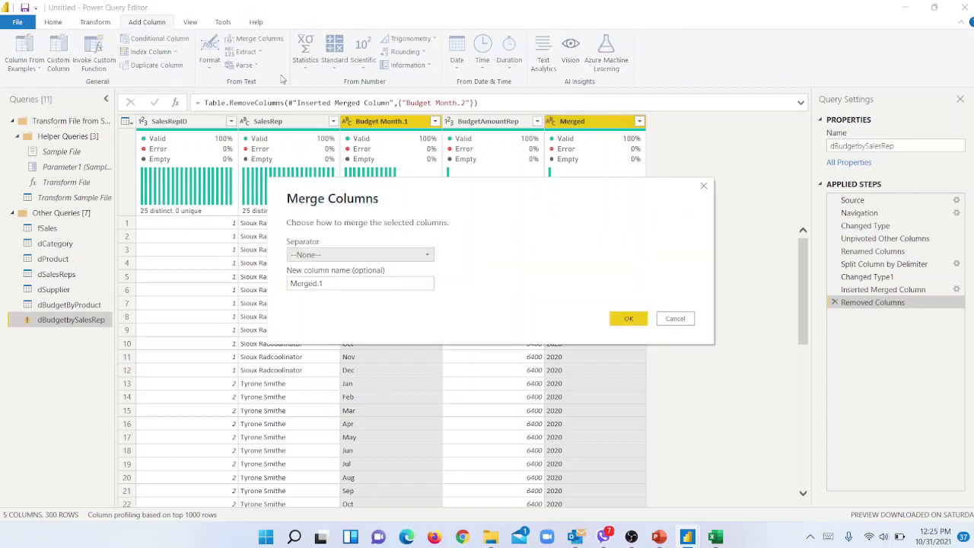
{"action": "left_click", "coordinate": [315, 257]}
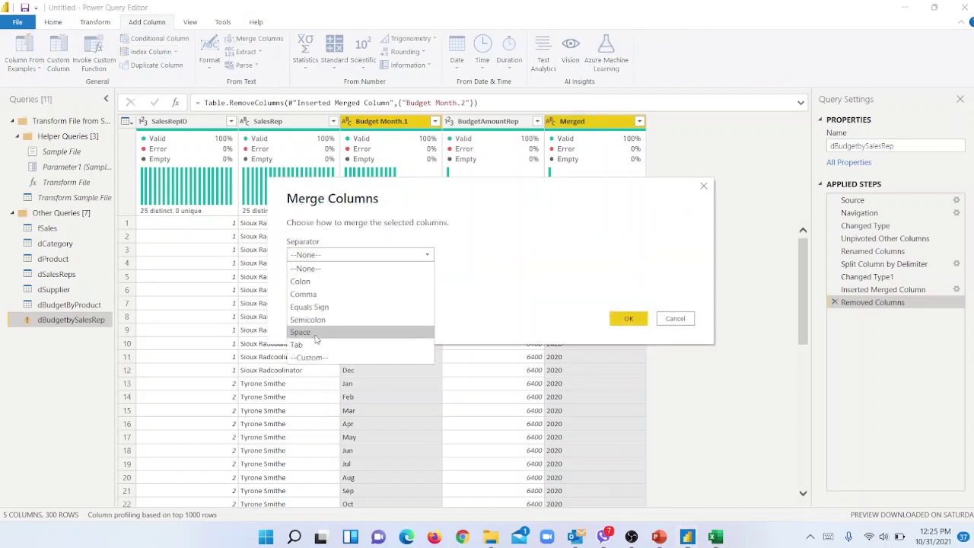
{"action": "left_click", "coordinate": [315, 339]}
{"action": "left_click", "coordinate": [348, 283]}
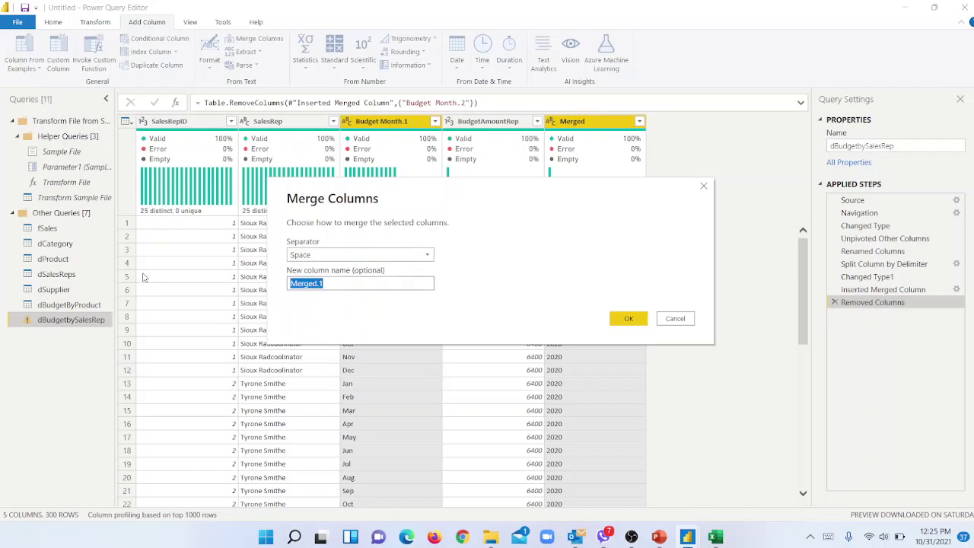
{"action": "type", "text": "BudgetMonthYear"}
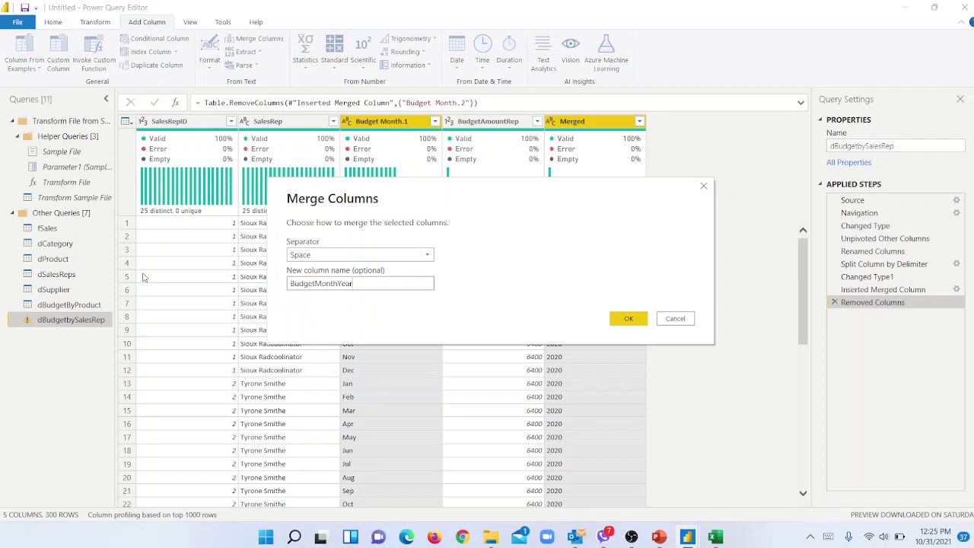
{"action": "left_click", "coordinate": [617, 318]}
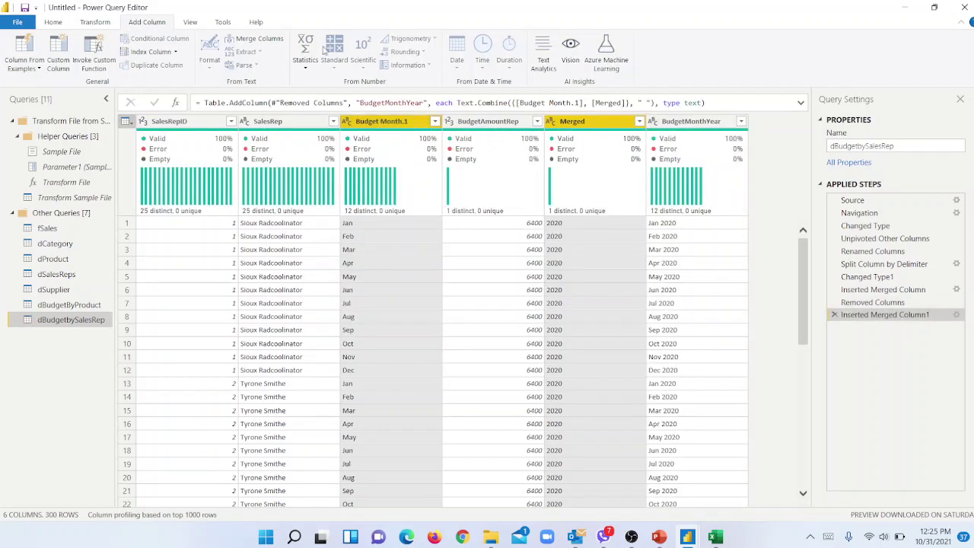
Remove the Budget Month.1 and Merged columns and place BudgetMonthYear before BudgetAmountRep
{"action": "left_click", "coordinate": [53, 21]}
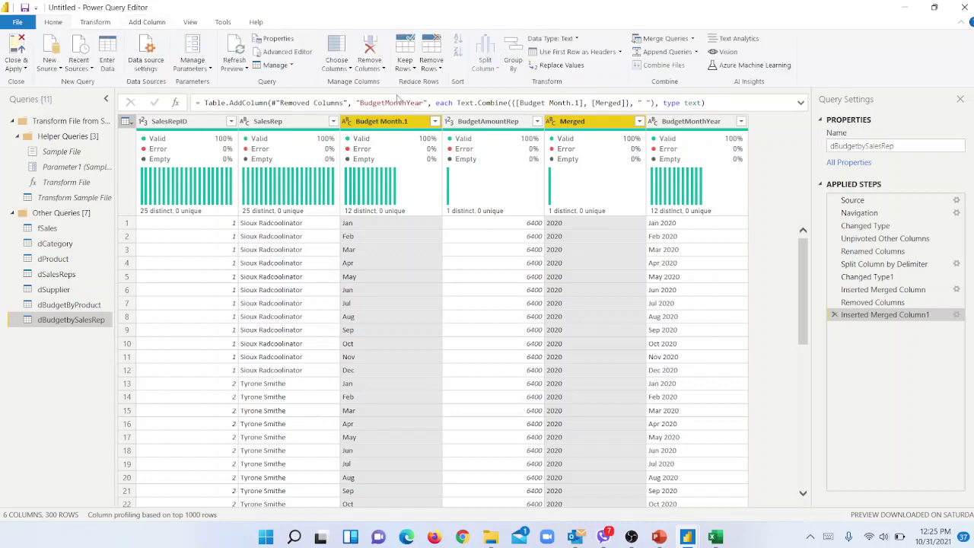
{"action": "left_click", "coordinate": [370, 67]}
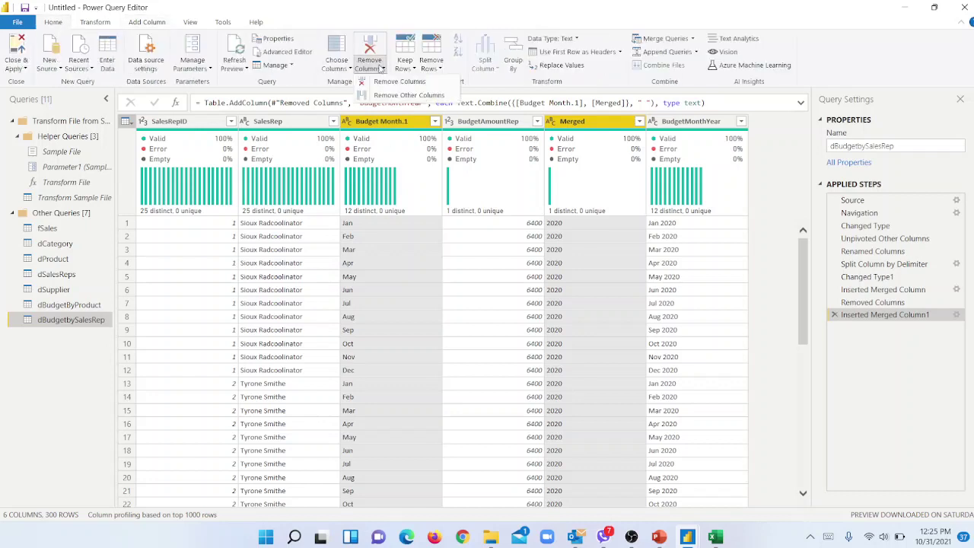
{"action": "left_click", "coordinate": [393, 83]}
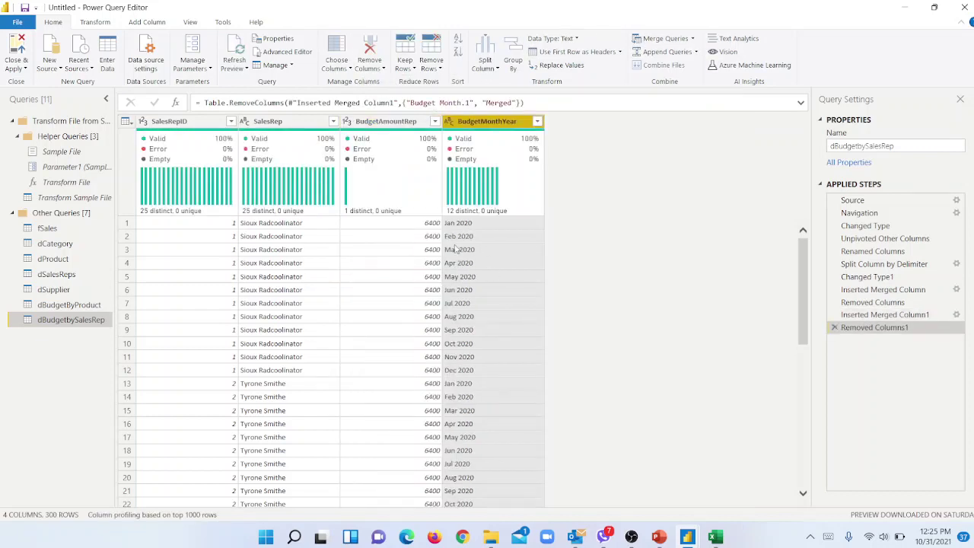
{"action": "left_click", "coordinate": [455, 249]}
{"action": "left_click_drag", "start_coordinate": [495, 122], "coordinate": [381, 123]}
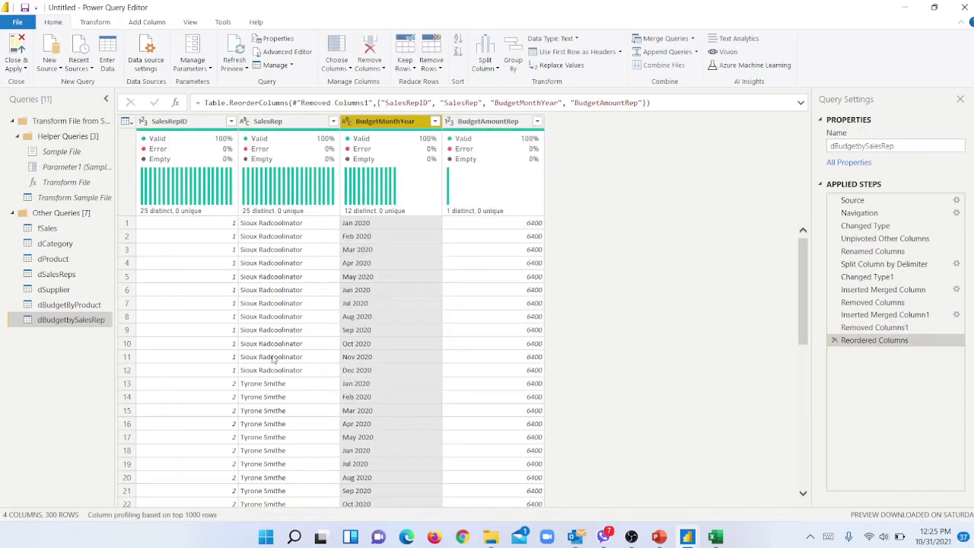
Review the dBudgetByProduct and dBudgetbySalesRep queries, and apply all query changes while closing the query editor
{"action": "left_click", "coordinate": [70, 305]}
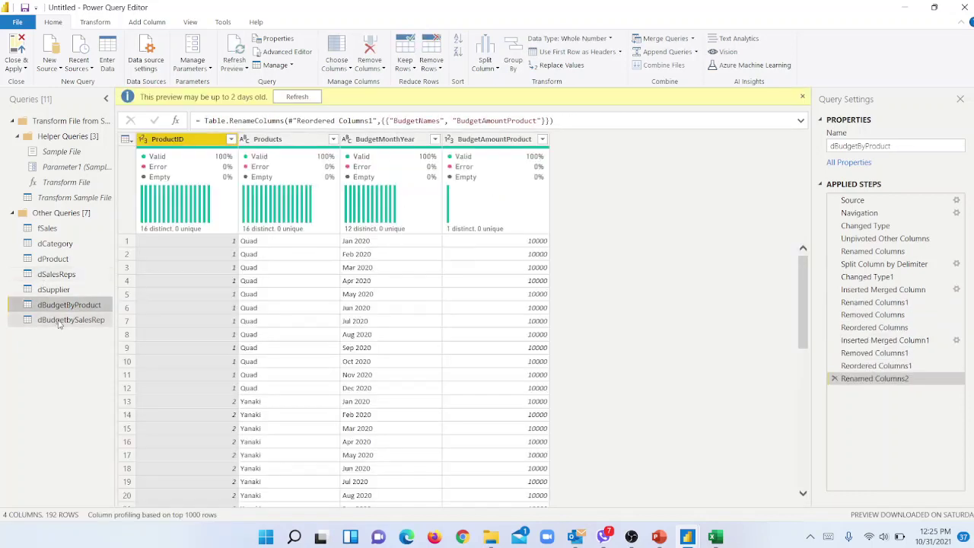
{"action": "left_click", "coordinate": [61, 322]}
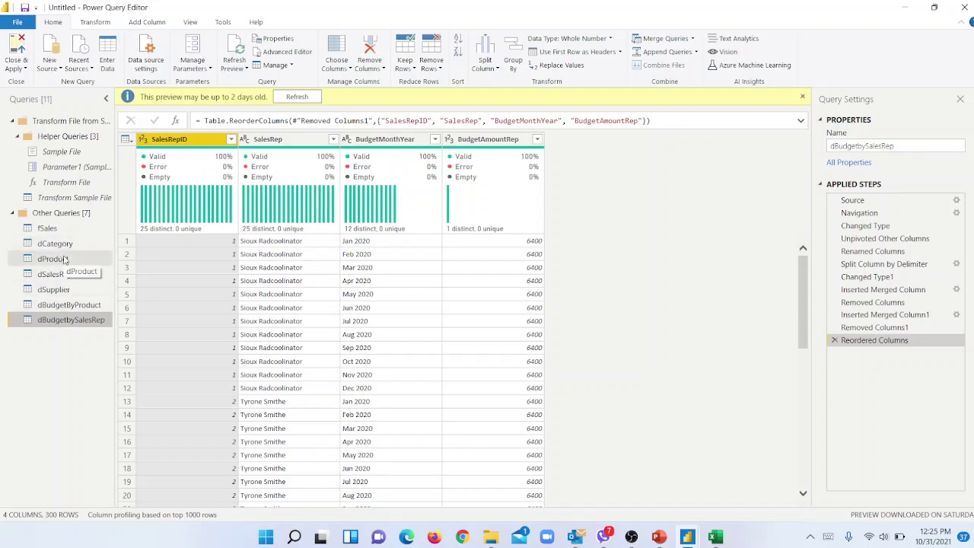
{"action": "left_click", "coordinate": [19, 68]}
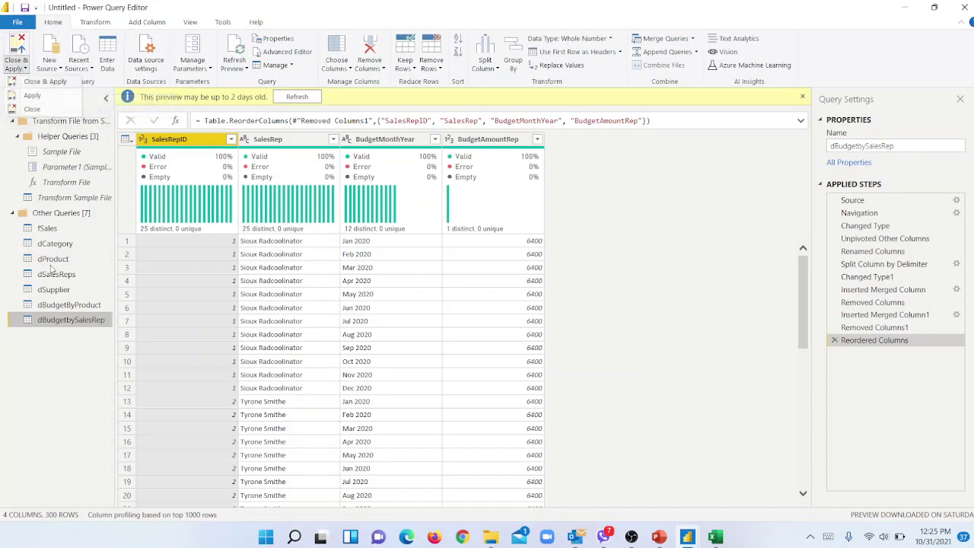
{"action": "left_click", "coordinate": [53, 82]}
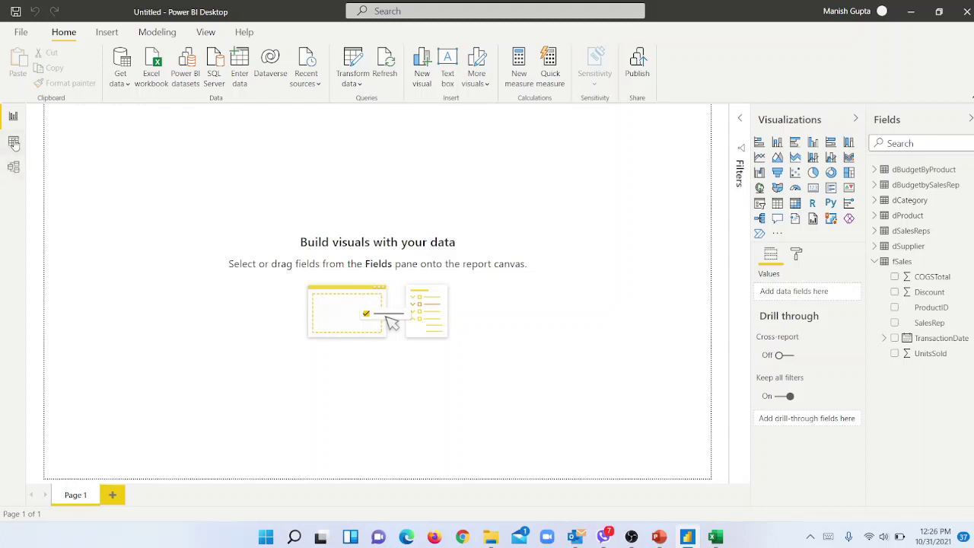
Show the data model diagram and shift the fSales table sideways, with dBudgetByProduct below it on the outer left side
{"action": "left_click", "coordinate": [14, 167]}
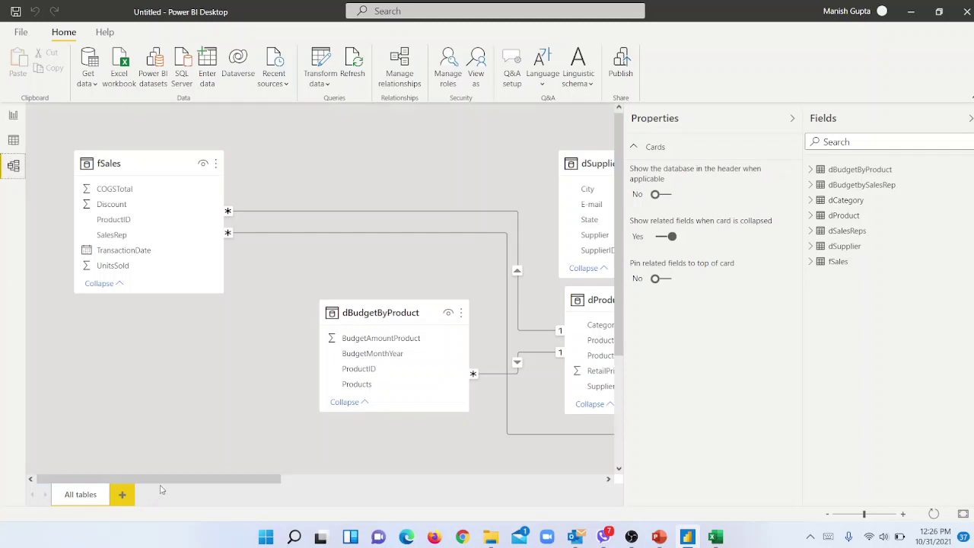
{"action": "left_click_drag", "start_coordinate": [169, 481], "coordinate": [137, 451]}
{"action": "left_click_drag", "start_coordinate": [162, 165], "coordinate": [267, 126]}
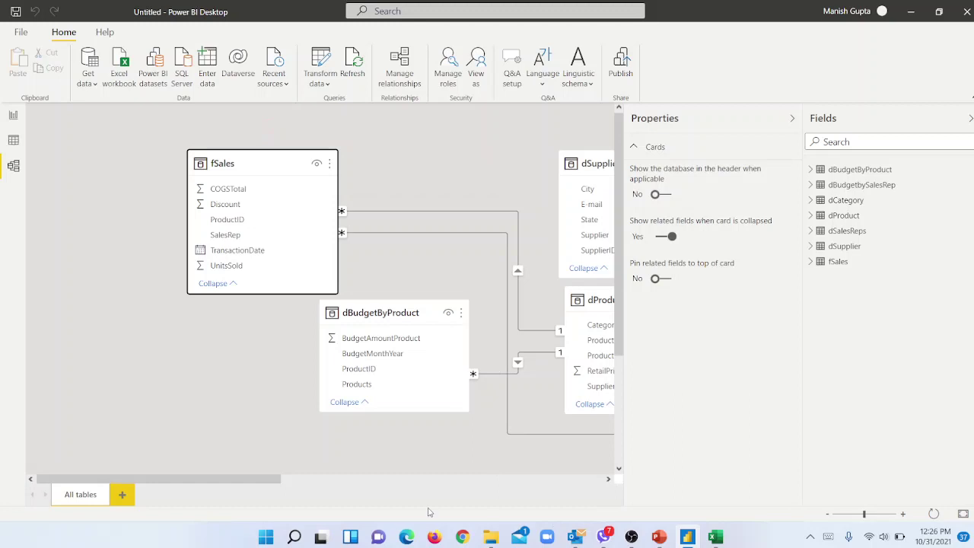
{"action": "left_click_drag", "start_coordinate": [383, 314], "coordinate": [97, 348]}
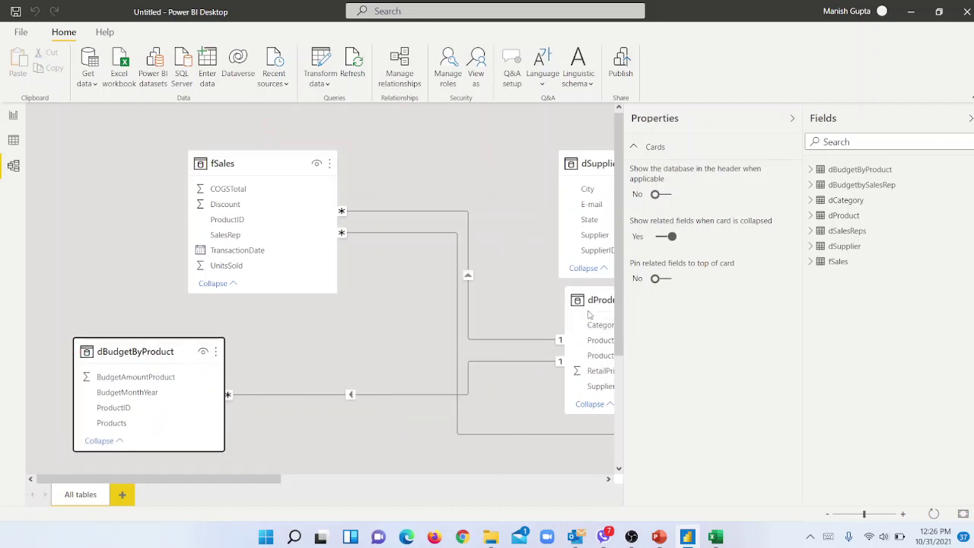
Place dProduct between dBudgetByProduct and dSupplier in the model diagram, with fSales above them
{"action": "left_click_drag", "start_coordinate": [598, 304], "coordinate": [306, 344]}
{"action": "left_click_drag", "start_coordinate": [156, 346], "coordinate": [124, 356]}
{"action": "left_click_drag", "start_coordinate": [254, 165], "coordinate": [287, 119]}
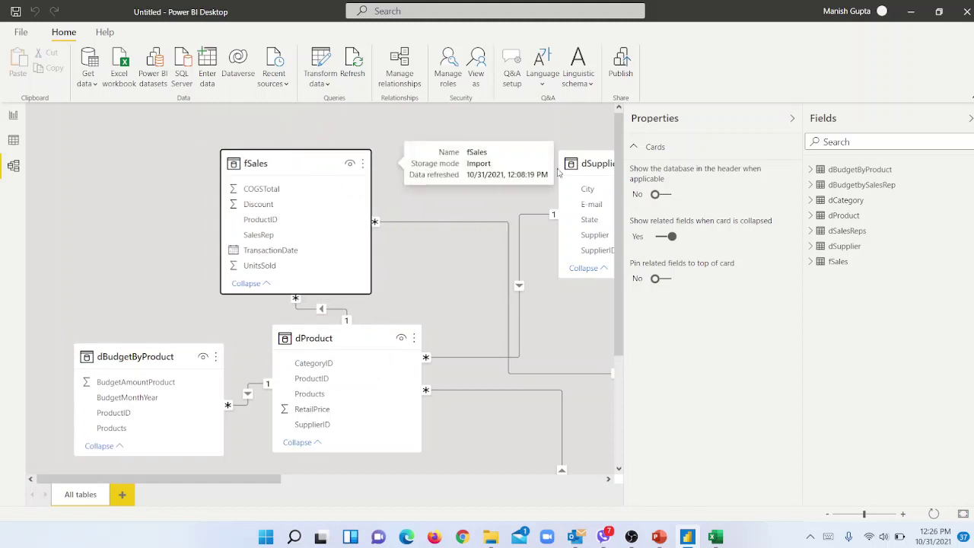
{"action": "left_click_drag", "start_coordinate": [595, 164], "coordinate": [527, 279]}
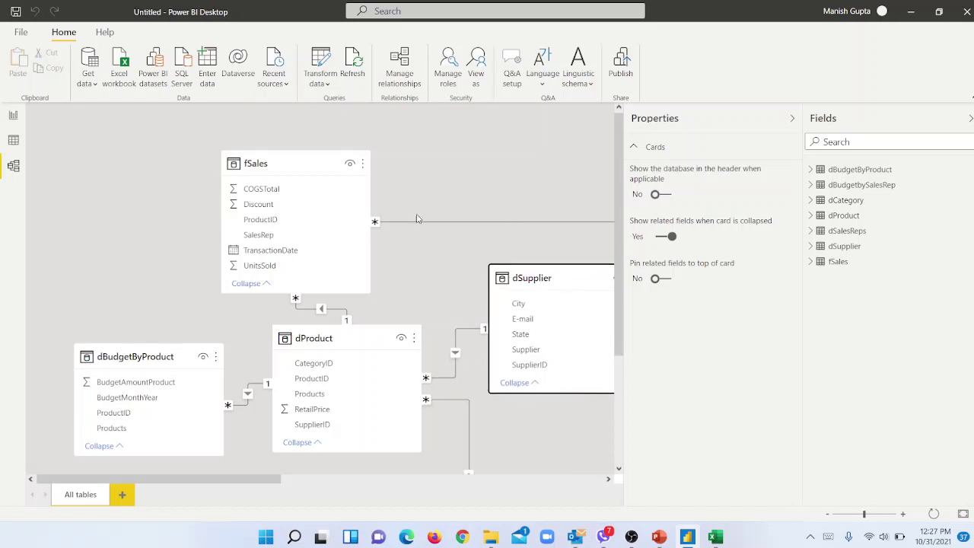
{"action": "left_click_drag", "start_coordinate": [278, 155], "coordinate": [380, 155]}
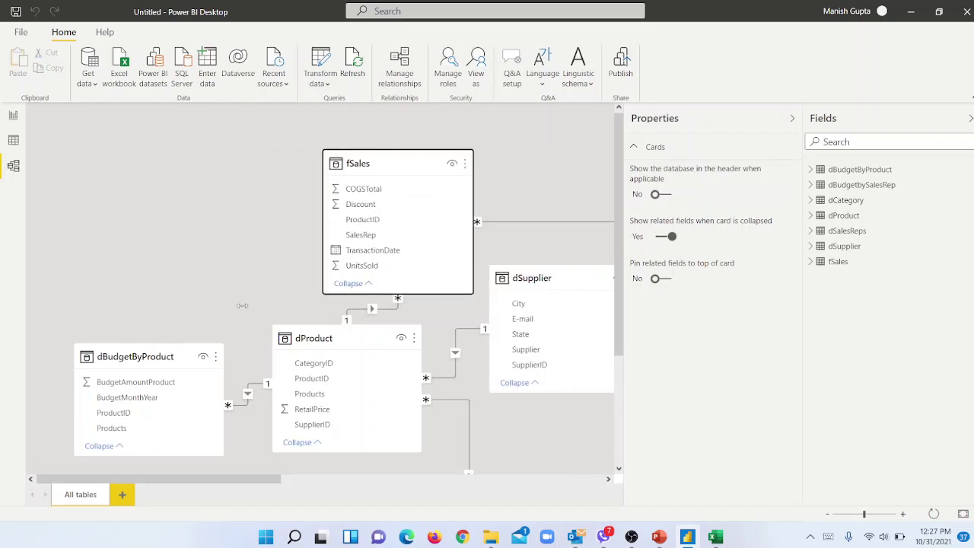
Move dProduct and dSupplier above dBudgetByProduct, to the left of fSales in the model diagram
{"action": "left_click_drag", "start_coordinate": [328, 338], "coordinate": [133, 163]}
{"action": "left_click_drag", "start_coordinate": [536, 277], "coordinate": [199, 229]}
{"action": "left_click_drag", "start_coordinate": [146, 159], "coordinate": [233, 157]}
{"action": "left_click_drag", "start_coordinate": [127, 209], "coordinate": [85, 175]}
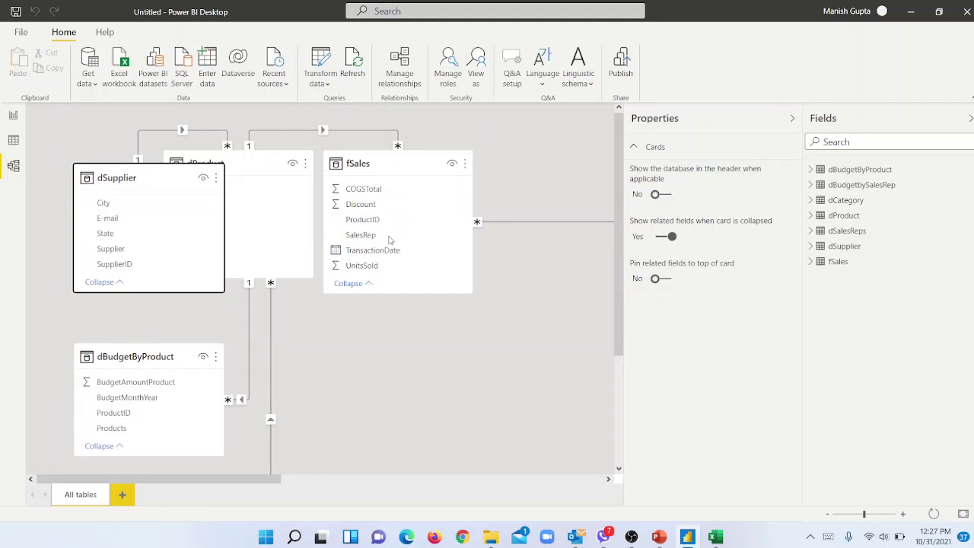
{"action": "left_click_drag", "start_coordinate": [409, 169], "coordinate": [475, 171]}
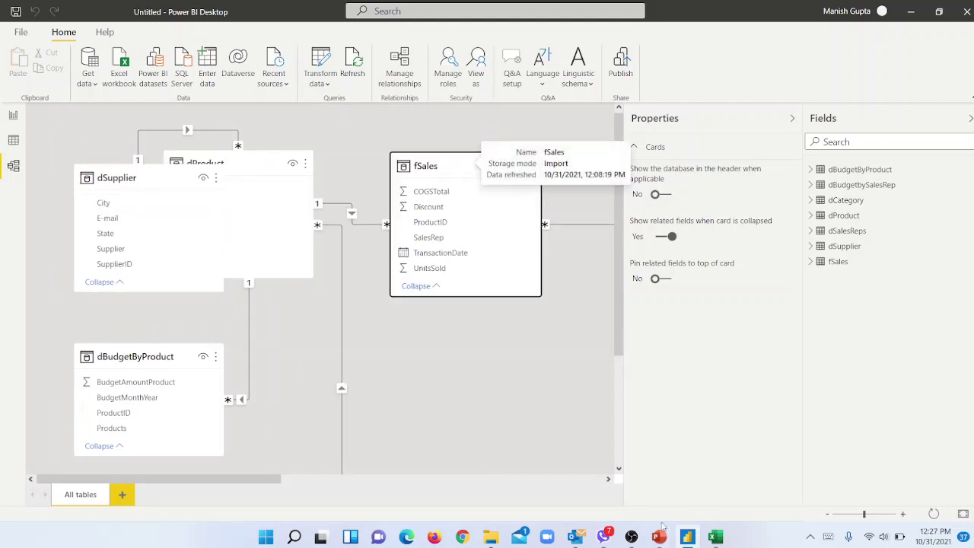
Collapse the Properties and Fields panes and spread out fSales and dProduct so dProduct sits between dSupplier and fSales
{"action": "left_click", "coordinate": [792, 119]}
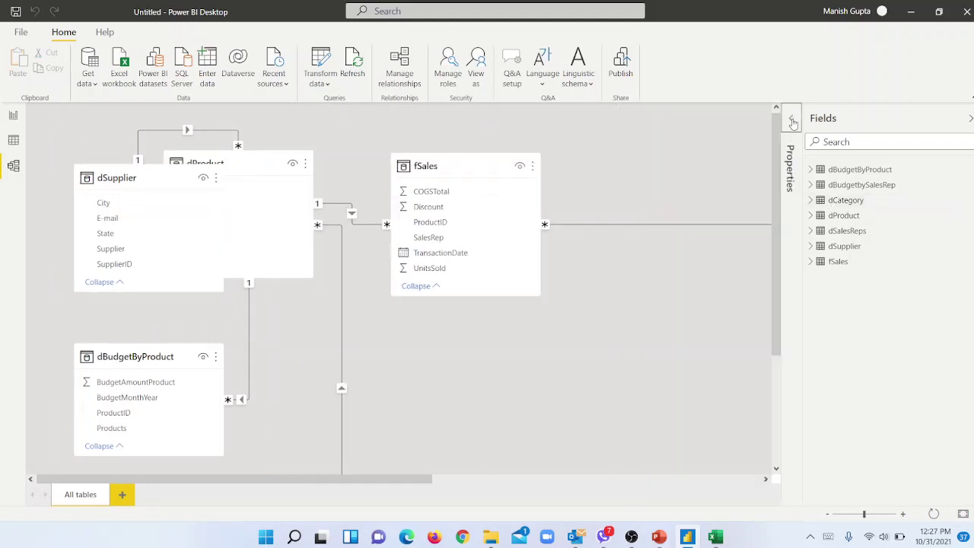
{"action": "left_click", "coordinate": [970, 118]}
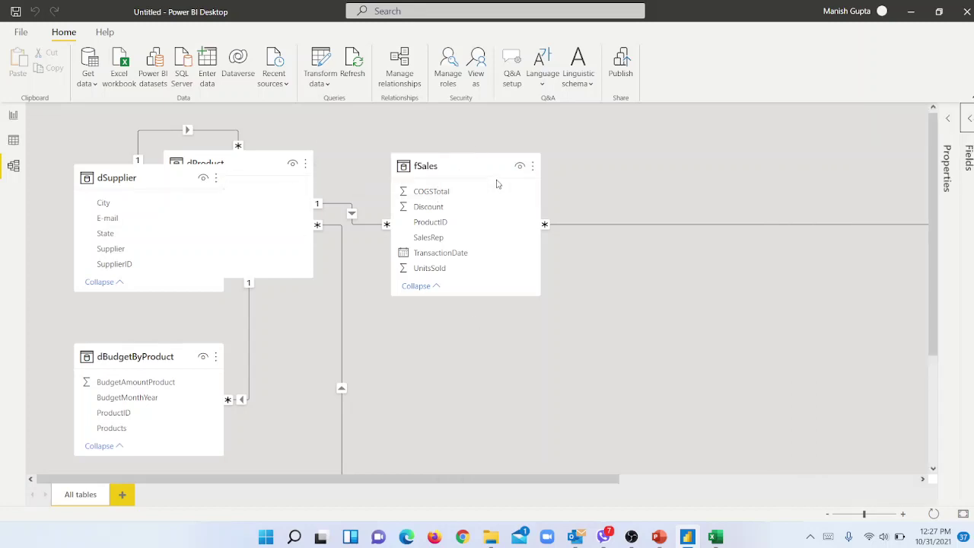
{"action": "left_click_drag", "start_coordinate": [495, 164], "coordinate": [641, 145]}
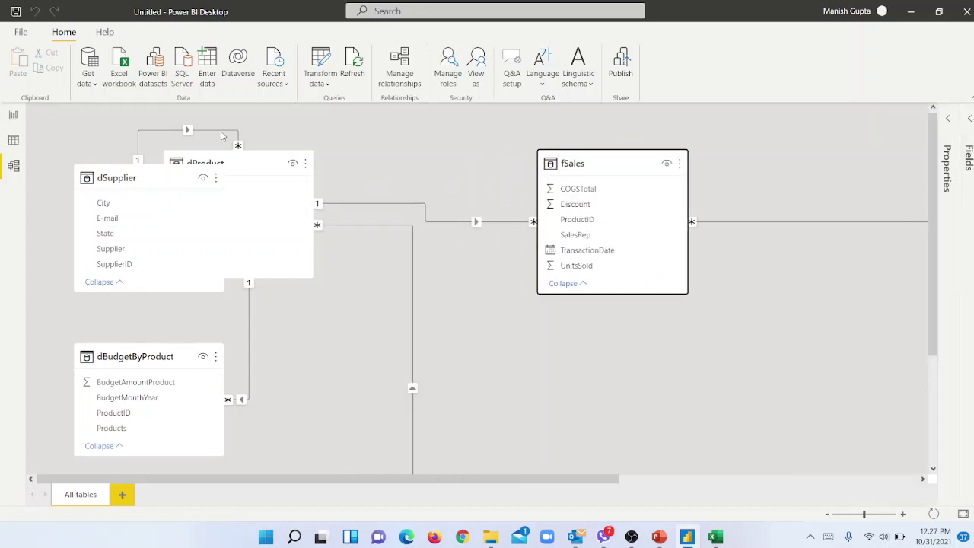
{"action": "left_click_drag", "start_coordinate": [245, 163], "coordinate": [370, 201]}
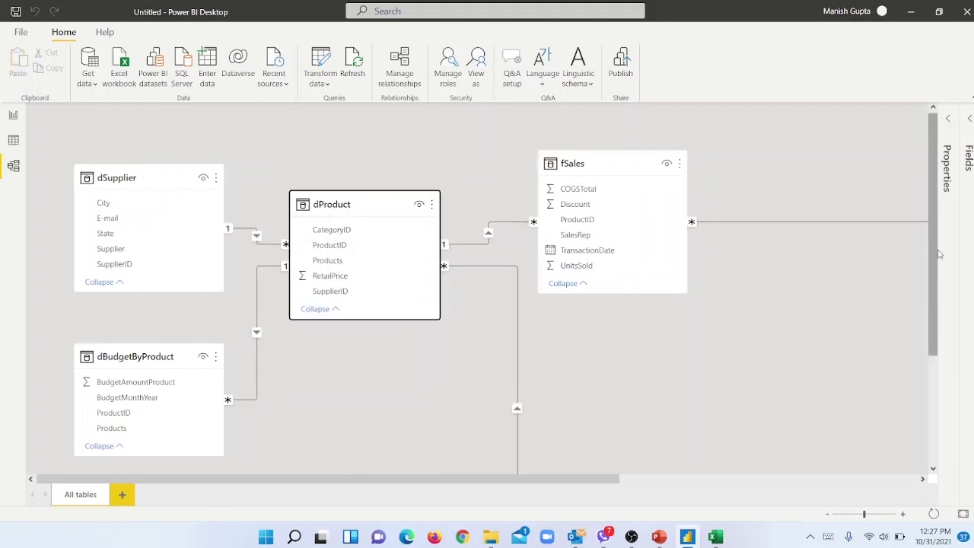
Place the dCategory table below dProduct and the dBudgetbySalesRep table below fSales
{"action": "scroll", "coordinate": [863, 428], "scroll_direction": "down", "scroll_amount": 3}
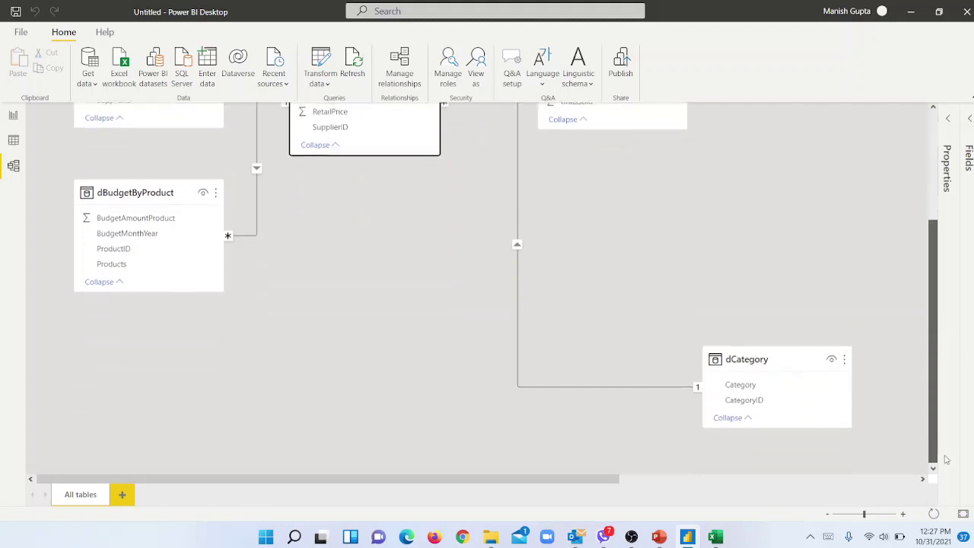
{"action": "left_click_drag", "start_coordinate": [776, 354], "coordinate": [389, 280]}
{"action": "left_click_drag", "start_coordinate": [542, 486], "coordinate": [726, 485]}
{"action": "left_click_drag", "start_coordinate": [731, 185], "coordinate": [333, 301]}
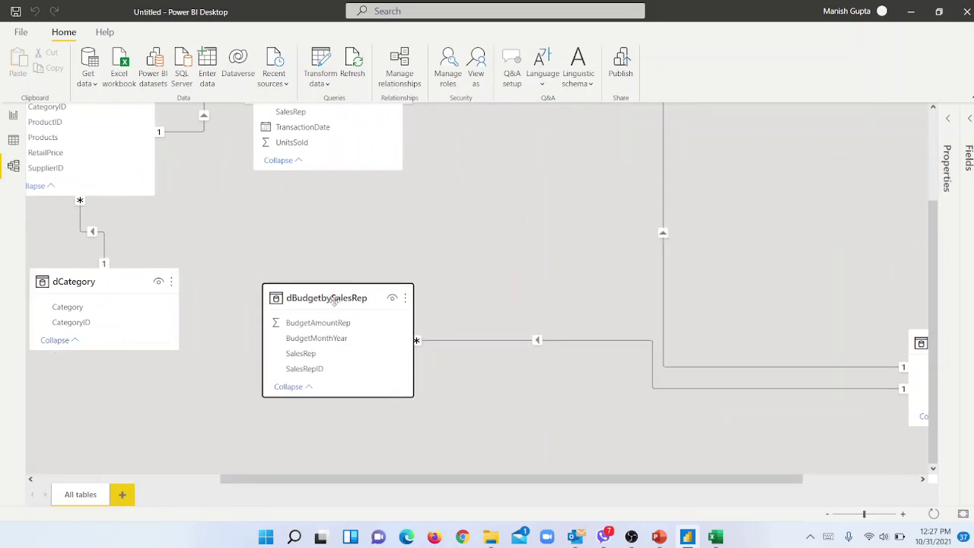
Move the dSalesReps table next to fSales, on its right side
{"action": "left_click_drag", "start_coordinate": [674, 479], "coordinate": [791, 479]}
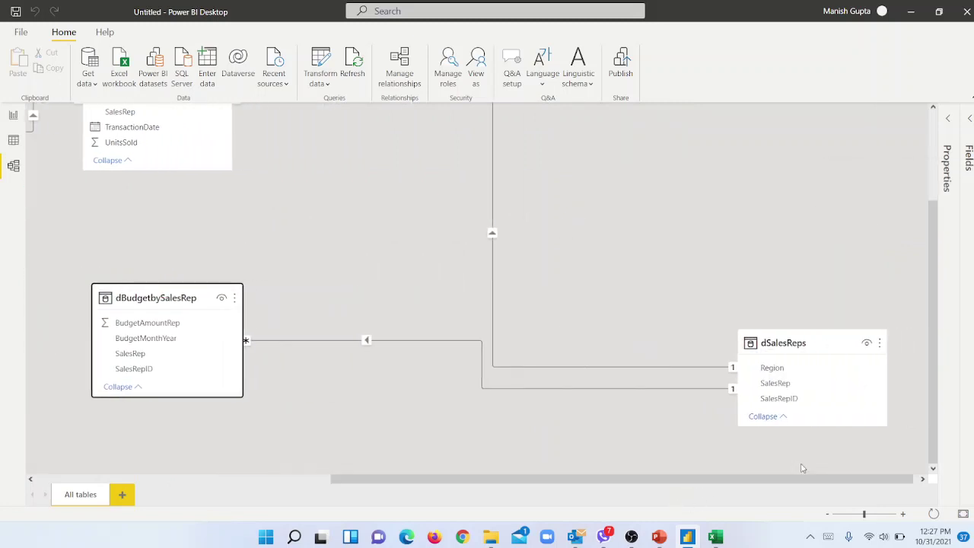
{"action": "left_click", "coordinate": [811, 346]}
{"action": "left_click_drag", "start_coordinate": [592, 277], "coordinate": [806, 223]}
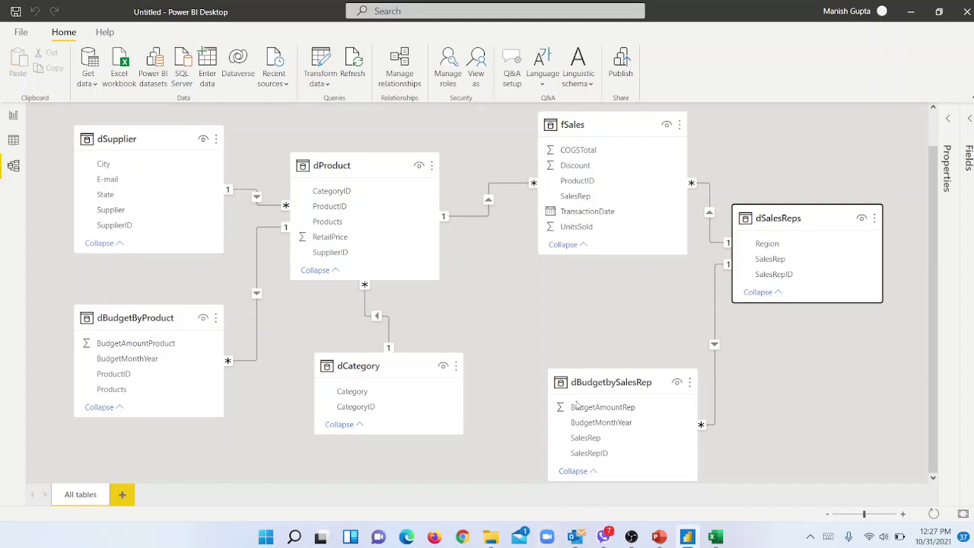
Move the dBudgetbySalesRep table directly below dSalesReps in the model diagram
{"action": "left_click", "coordinate": [626, 381]}
{"action": "right_click", "coordinate": [826, 348]}
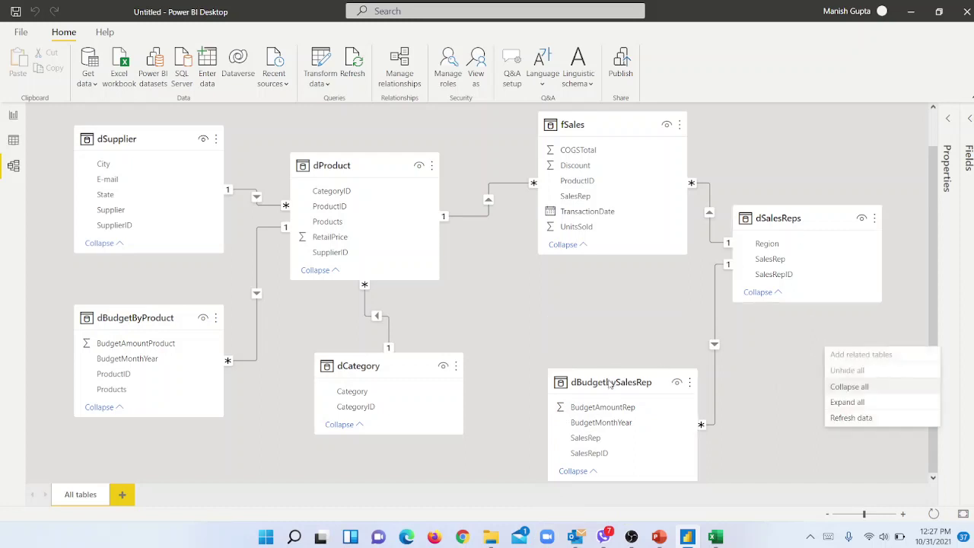
{"action": "left_click", "coordinate": [622, 381]}
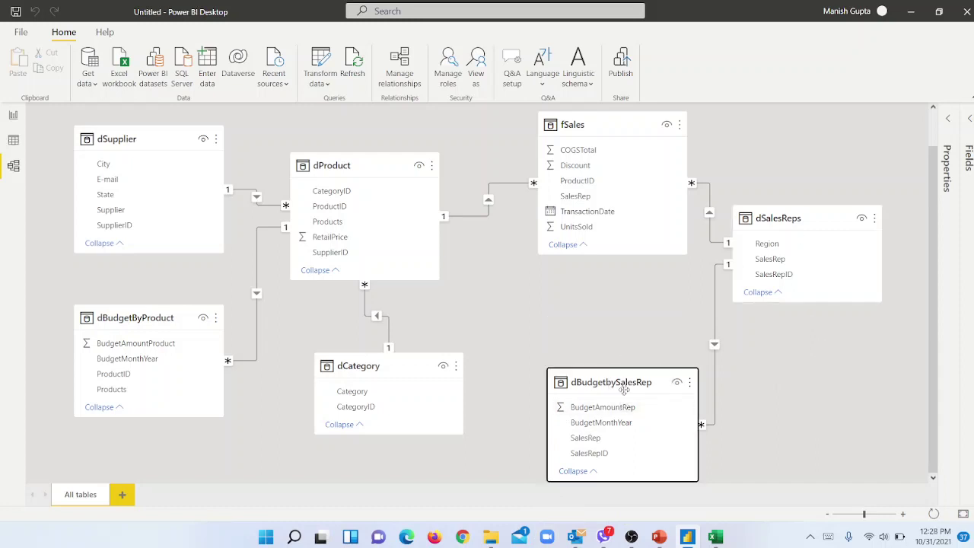
{"action": "left_click_drag", "start_coordinate": [622, 380], "coordinate": [805, 383]}
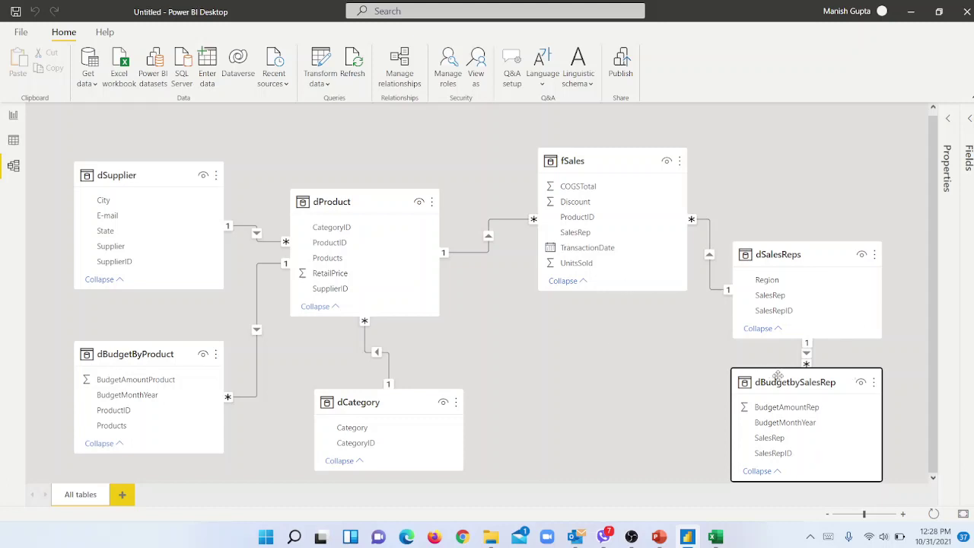
Rearrange the diagram with dBudgetbySalesRep lower, fSales level with dProduct, dBudgetByProduct under fSales and dCategory under dSupplier
{"action": "left_click_drag", "start_coordinate": [777, 380], "coordinate": [729, 392]}
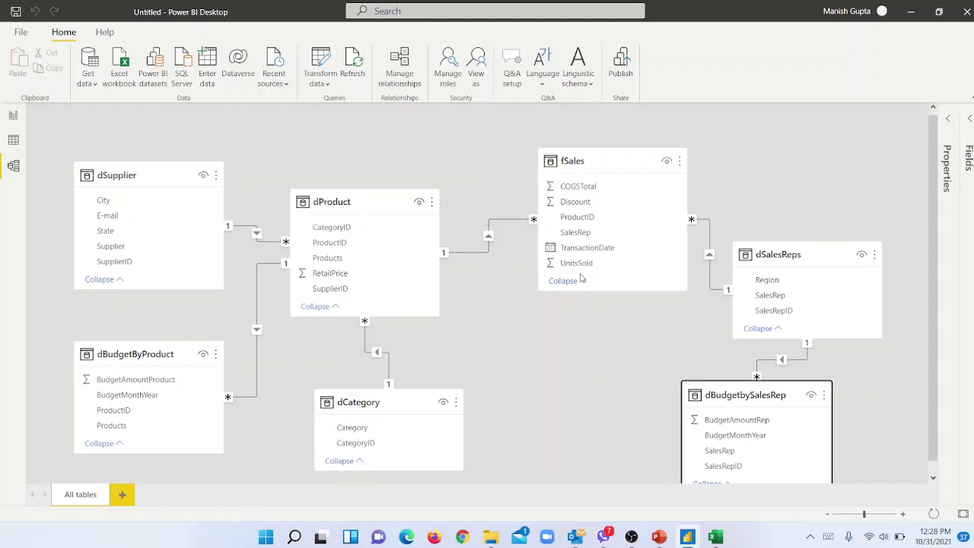
{"action": "left_click_drag", "start_coordinate": [612, 163], "coordinate": [572, 217]}
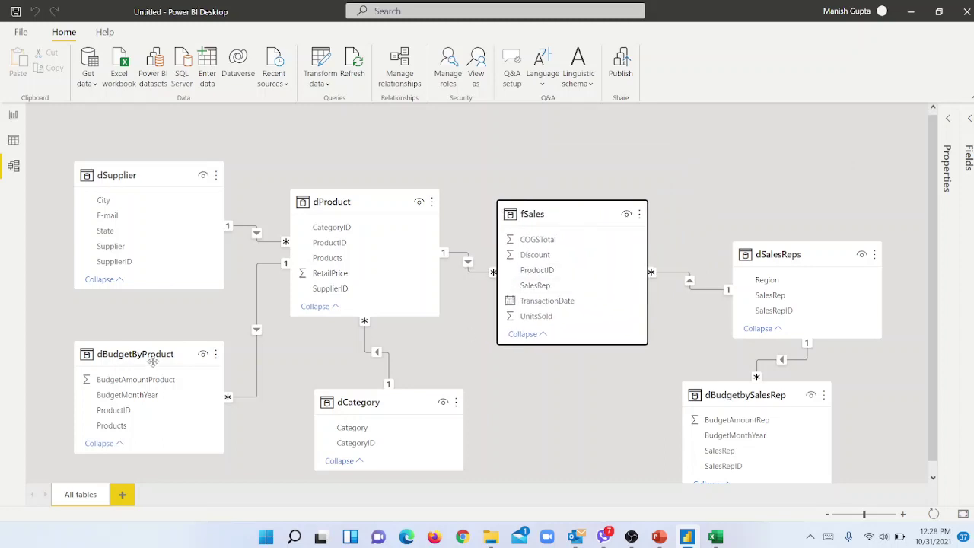
{"action": "left_click_drag", "start_coordinate": [154, 361], "coordinate": [538, 409]}
{"action": "left_click_drag", "start_coordinate": [378, 406], "coordinate": [137, 387]}
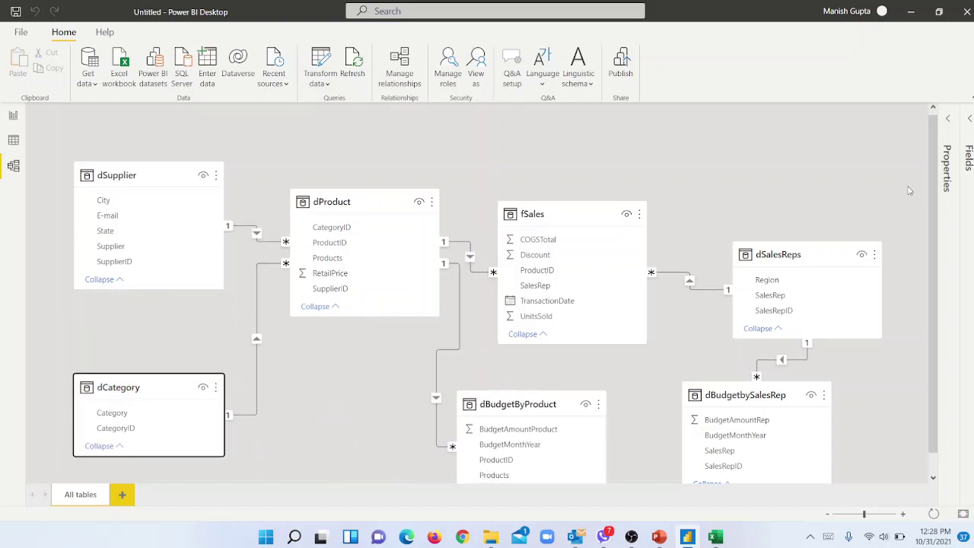
Delete the relationship between dSalesReps and dBudgetbySalesRep
{"action": "left_click", "coordinate": [781, 365]}
{"action": "right_click", "coordinate": [781, 365]}
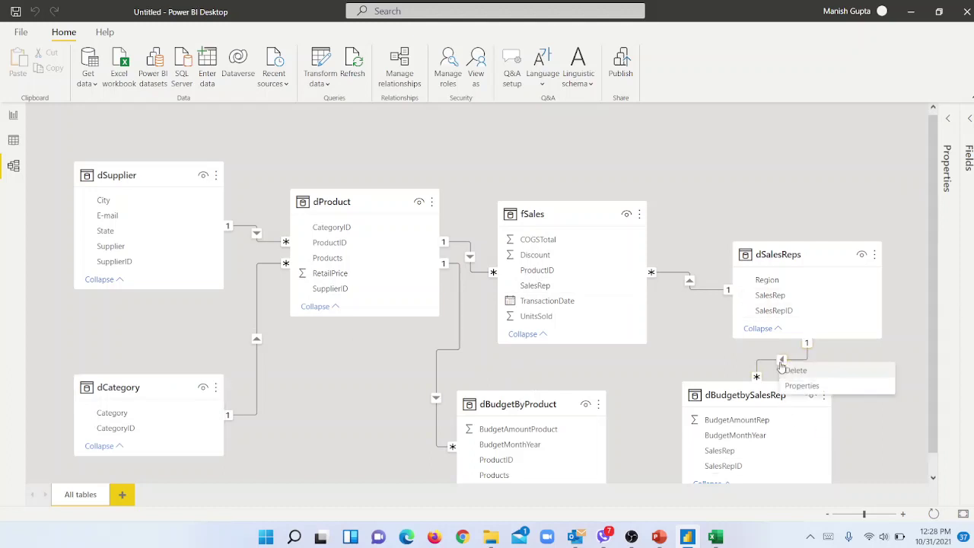
{"action": "left_click", "coordinate": [819, 371]}
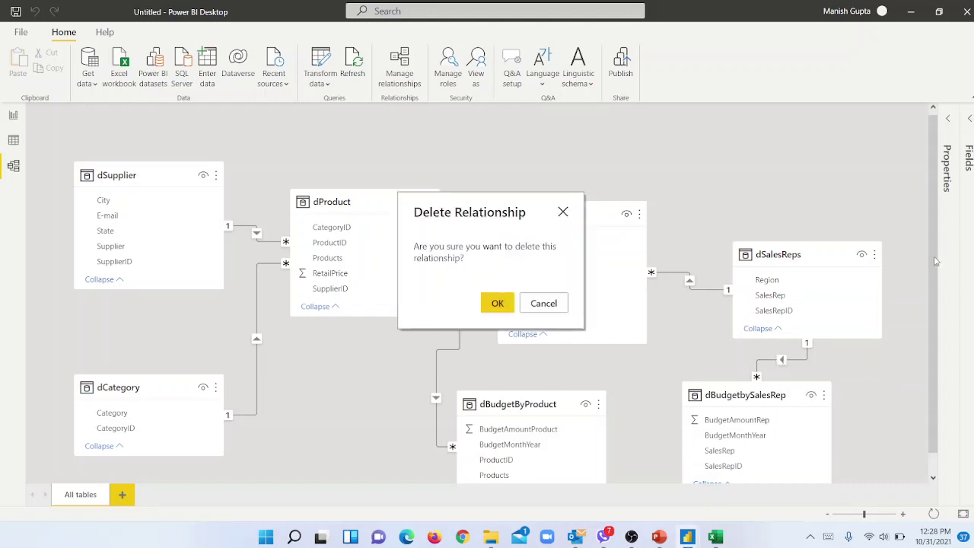
{"action": "left_click", "coordinate": [499, 307]}
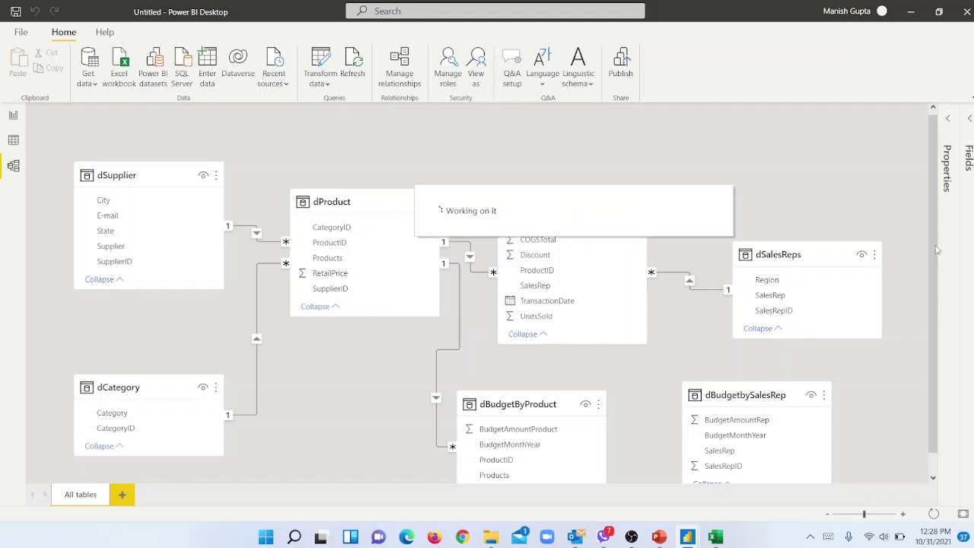
{"action": "scroll", "coordinate": [933, 251], "scroll_direction": "down", "scroll_amount": 1}
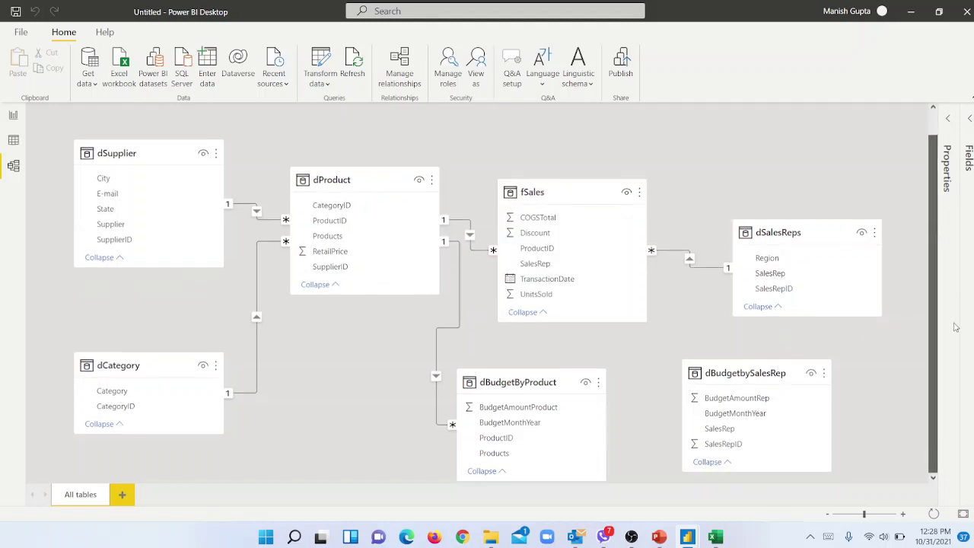
{"action": "left_click", "coordinate": [735, 430]}
{"action": "left_click_drag", "start_coordinate": [737, 430], "coordinate": [556, 264]}
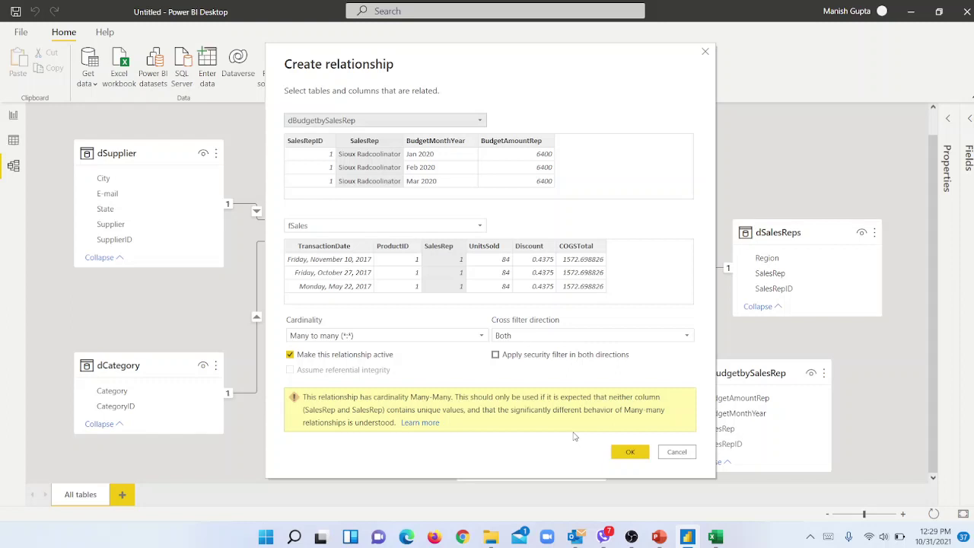
{"action": "left_click", "coordinate": [676, 452]}
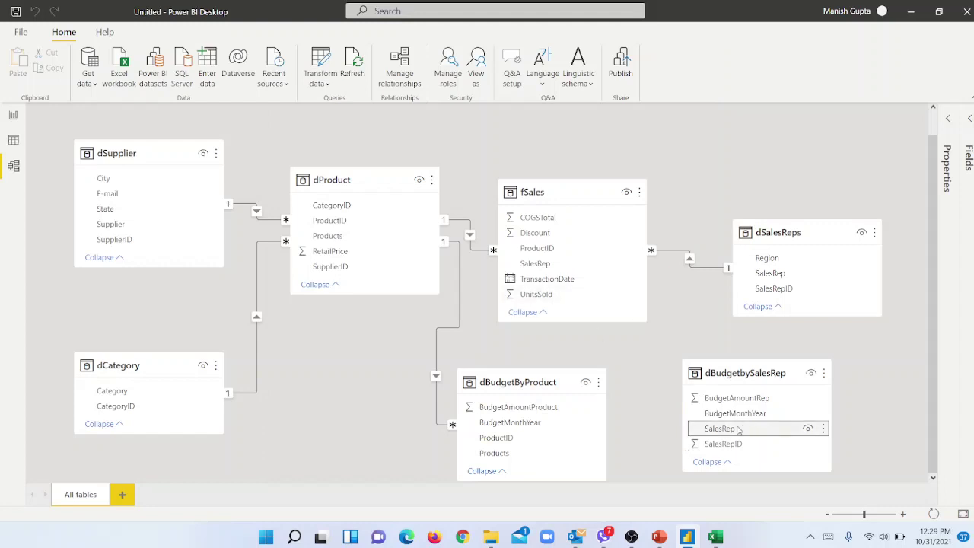
Relate dBudgetbySalesRep to dSalesReps on SalesRep, and arrange dBudgetByProduct directly below dProduct with a gap between them
{"action": "left_click_drag", "start_coordinate": [735, 432], "coordinate": [788, 278]}
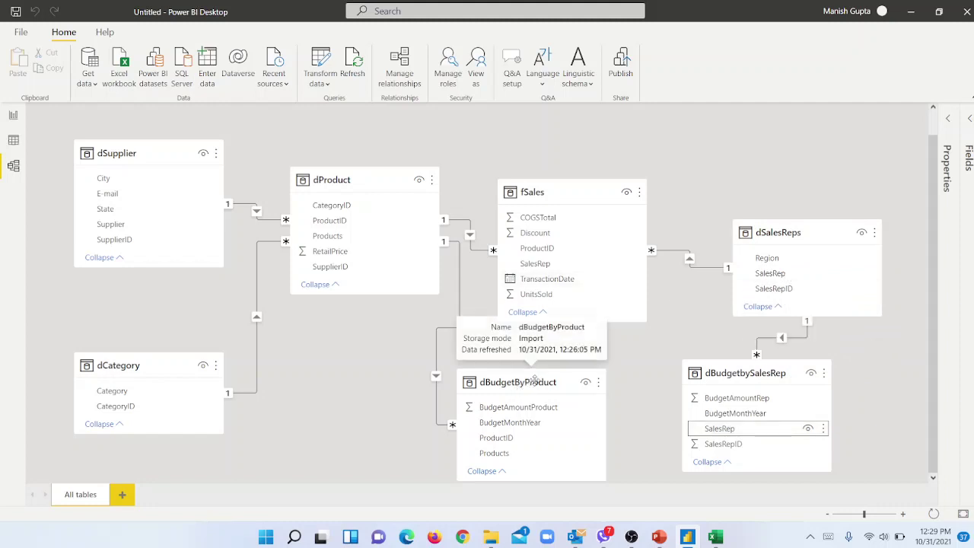
{"action": "left_click_drag", "start_coordinate": [535, 386], "coordinate": [363, 368]}
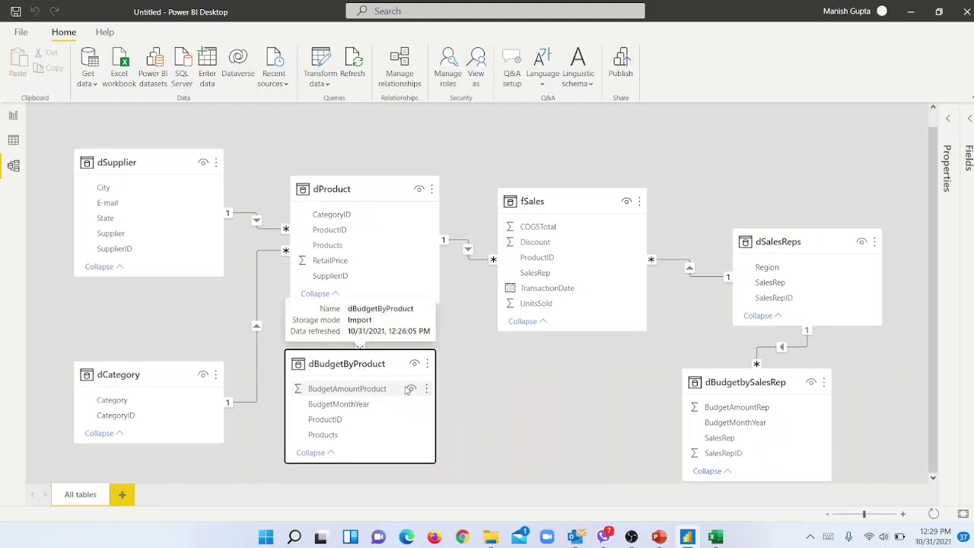
{"action": "left_click_drag", "start_coordinate": [375, 189], "coordinate": [377, 148]}
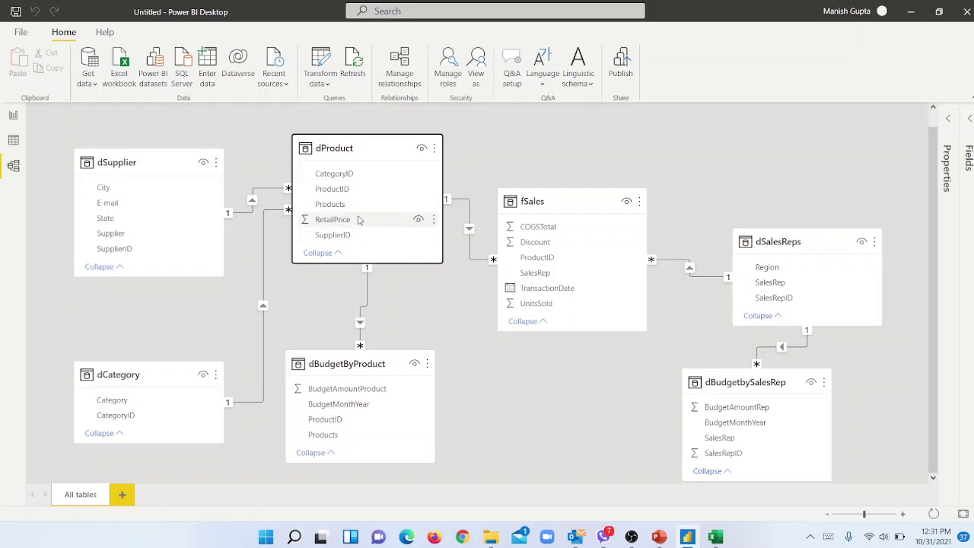
Open the Power Query Editor for transforming the data and select the dProduct query
{"action": "left_click", "coordinate": [326, 86]}
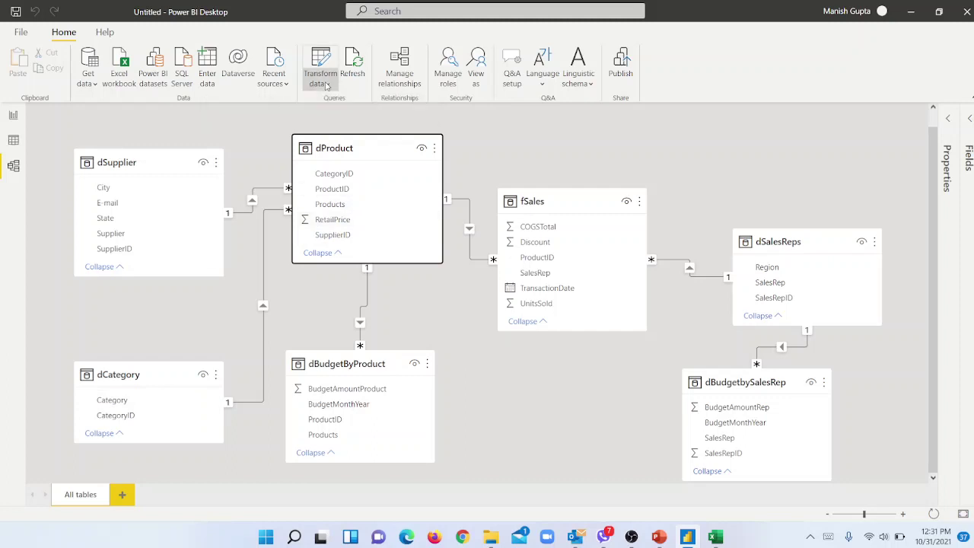
{"action": "left_click", "coordinate": [348, 105]}
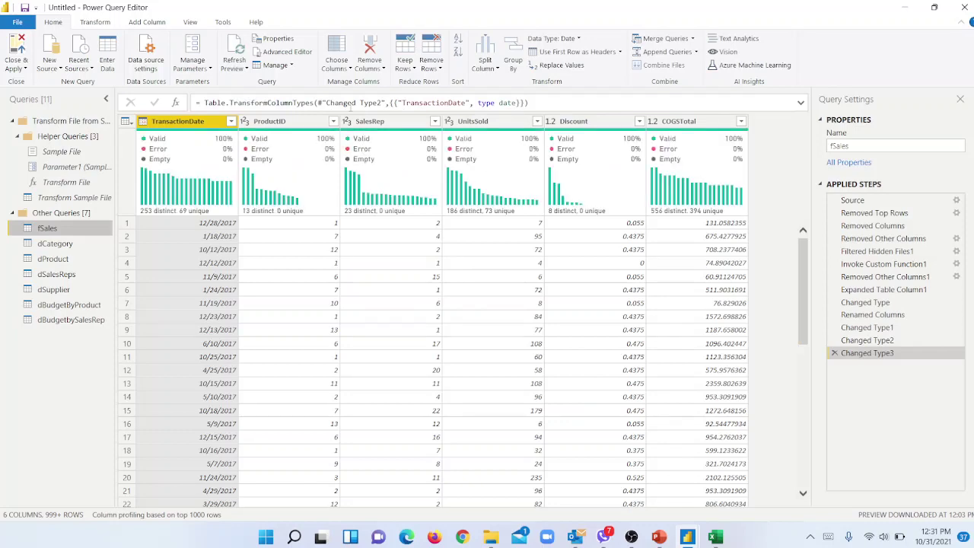
{"action": "left_click_drag", "start_coordinate": [42, 274], "coordinate": [36, 280]}
{"action": "left_click", "coordinate": [59, 257]}
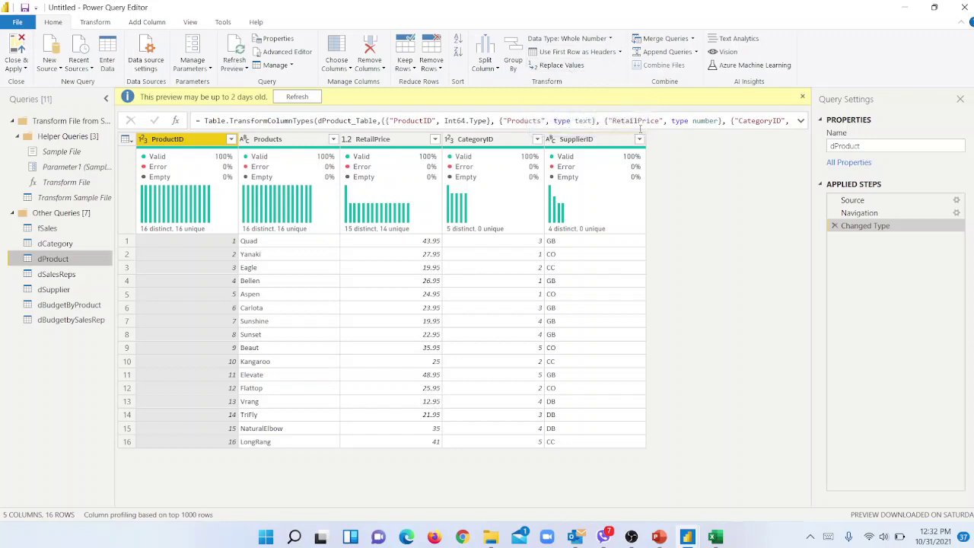
Merge dCategory into the dProduct query, matching CategoryID in both tables with a Left Outer join
{"action": "left_click", "coordinate": [681, 43]}
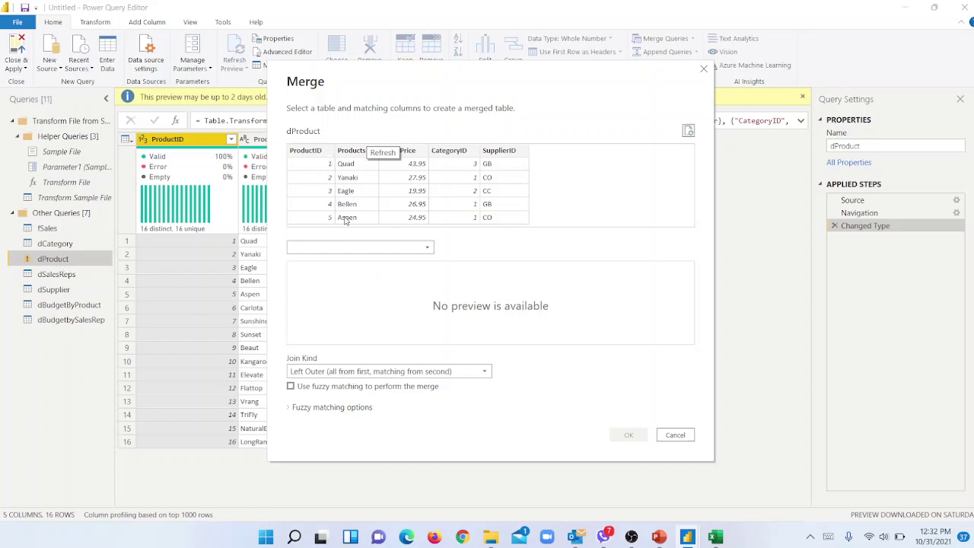
{"action": "left_click", "coordinate": [337, 247]}
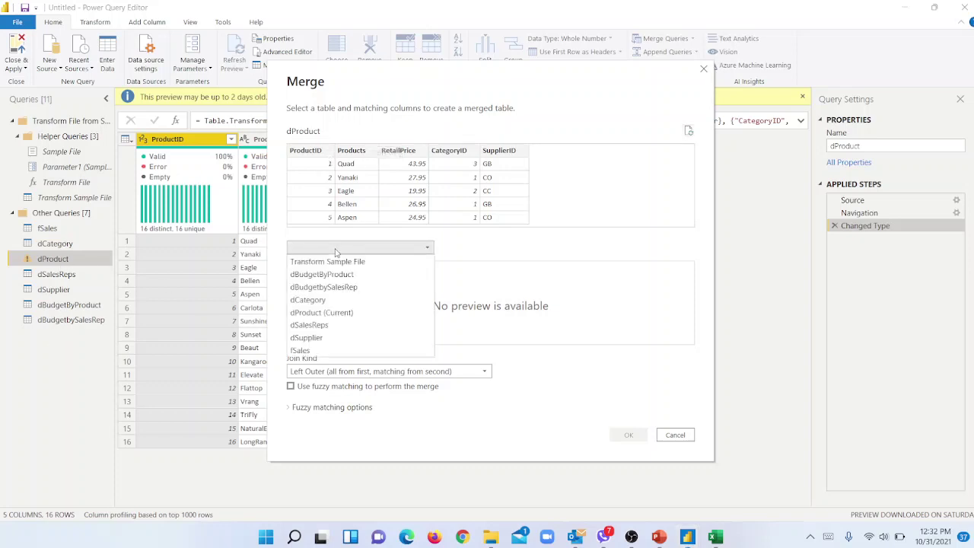
{"action": "left_click", "coordinate": [353, 303]}
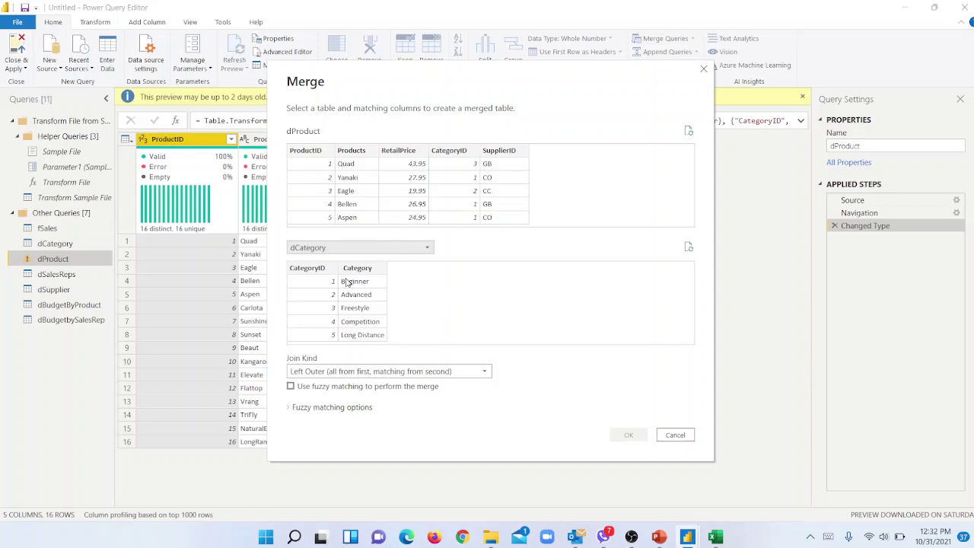
{"action": "left_click", "coordinate": [456, 163]}
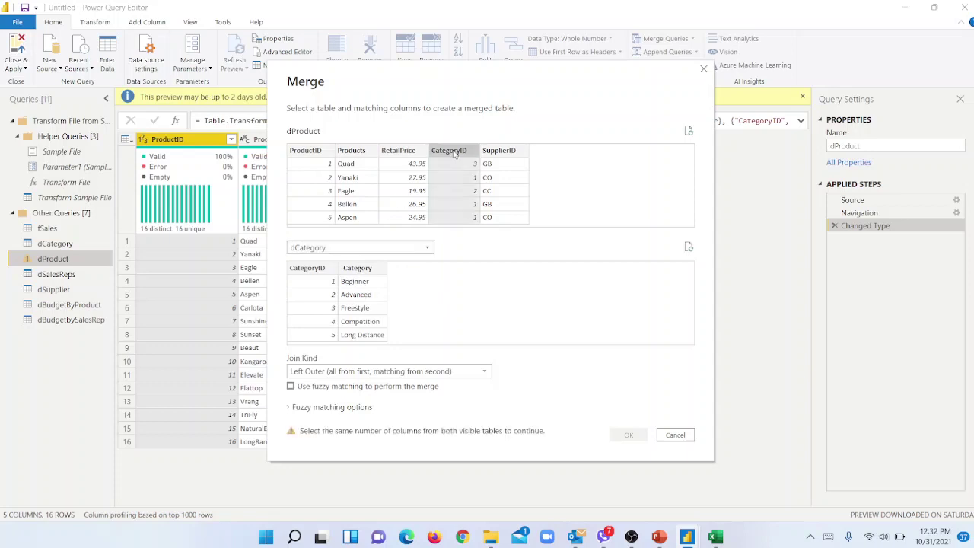
{"action": "left_click", "coordinate": [321, 272]}
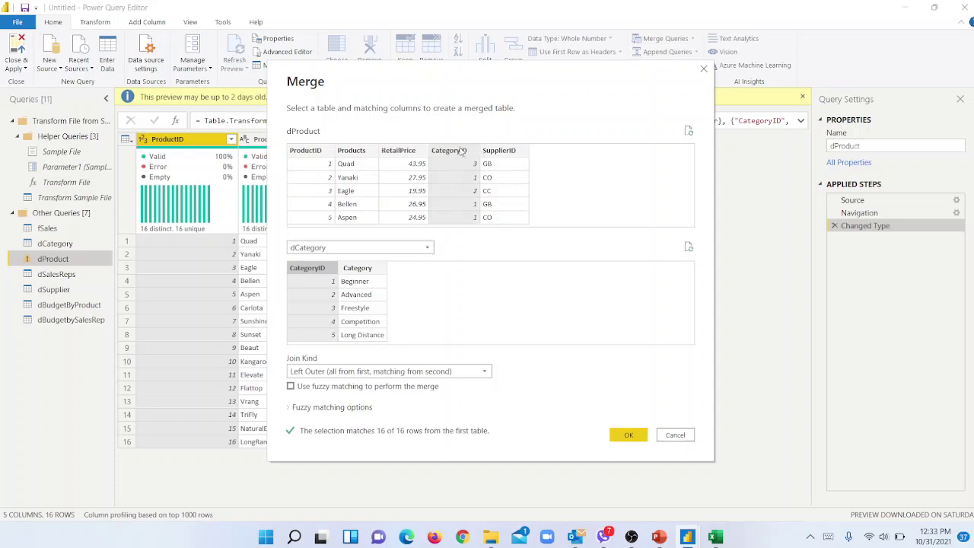
{"action": "left_click", "coordinate": [627, 435]}
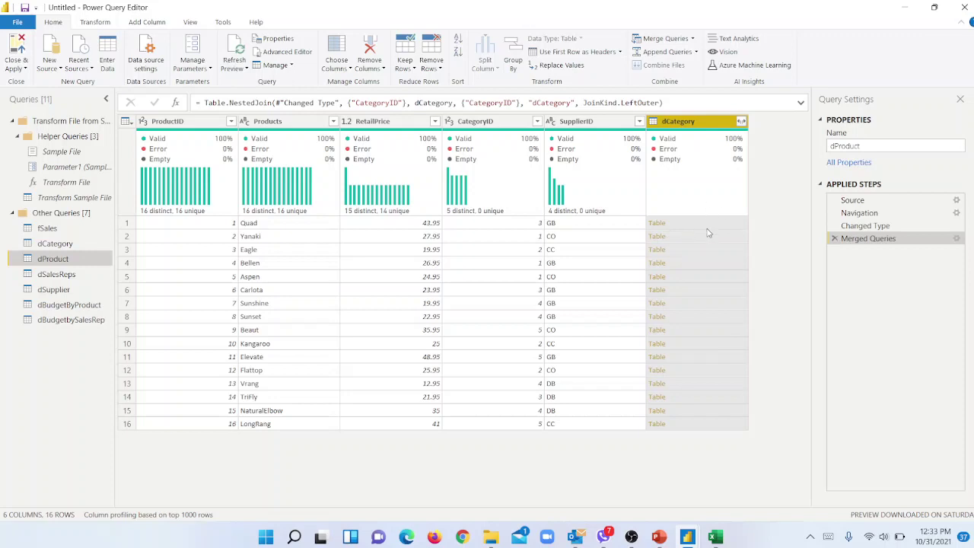
Expand the merged dCategory column to only its Category field, without the original column name as prefix
{"action": "left_click", "coordinate": [741, 123]}
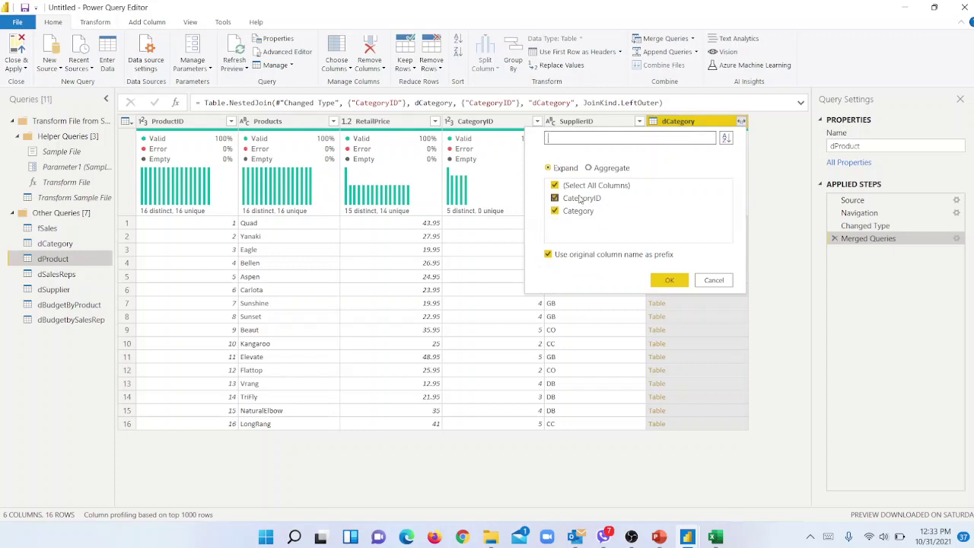
{"action": "left_click", "coordinate": [554, 185]}
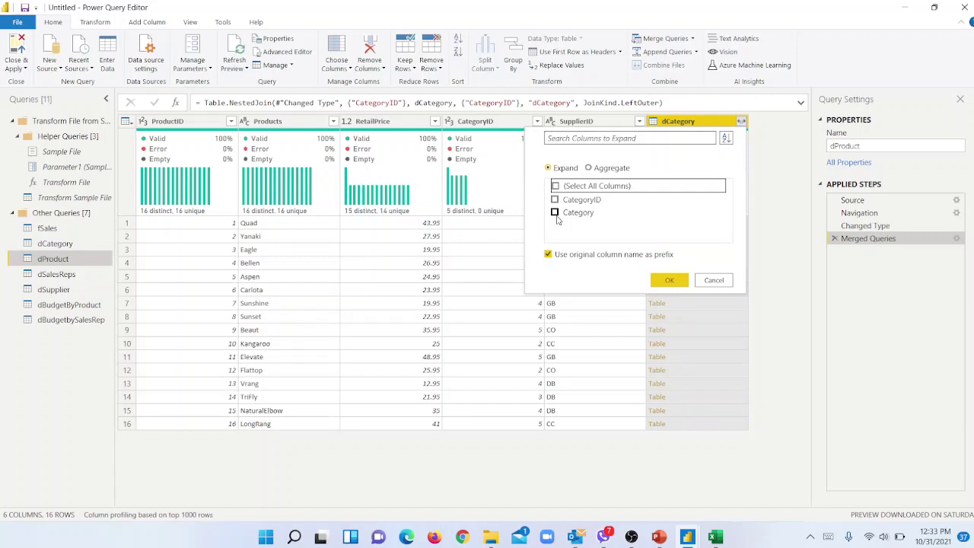
{"action": "left_click", "coordinate": [555, 213]}
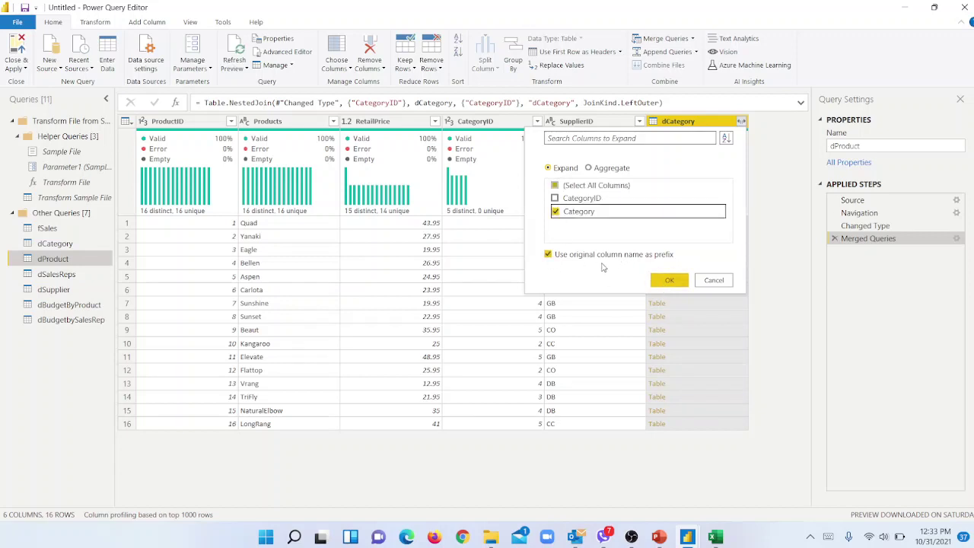
{"action": "left_click", "coordinate": [550, 258]}
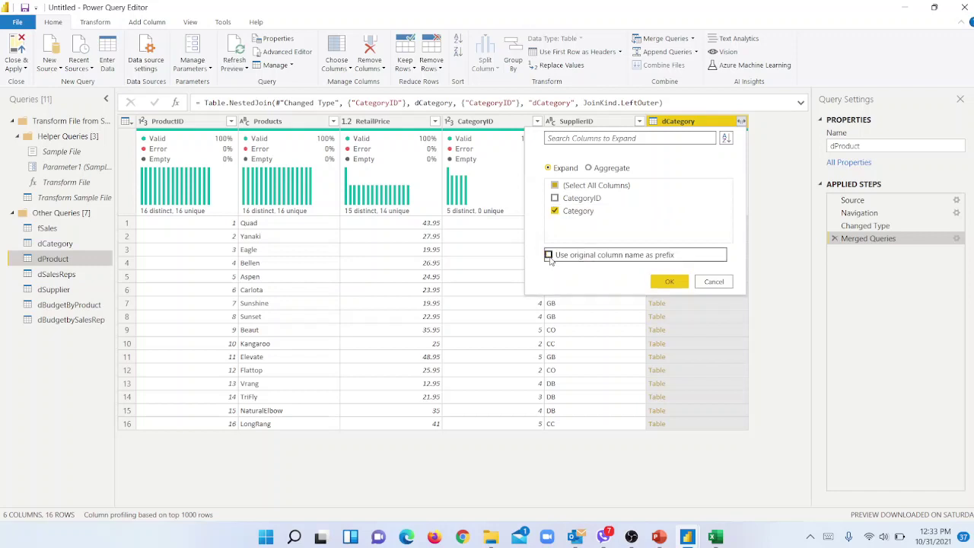
{"action": "left_click", "coordinate": [669, 282]}
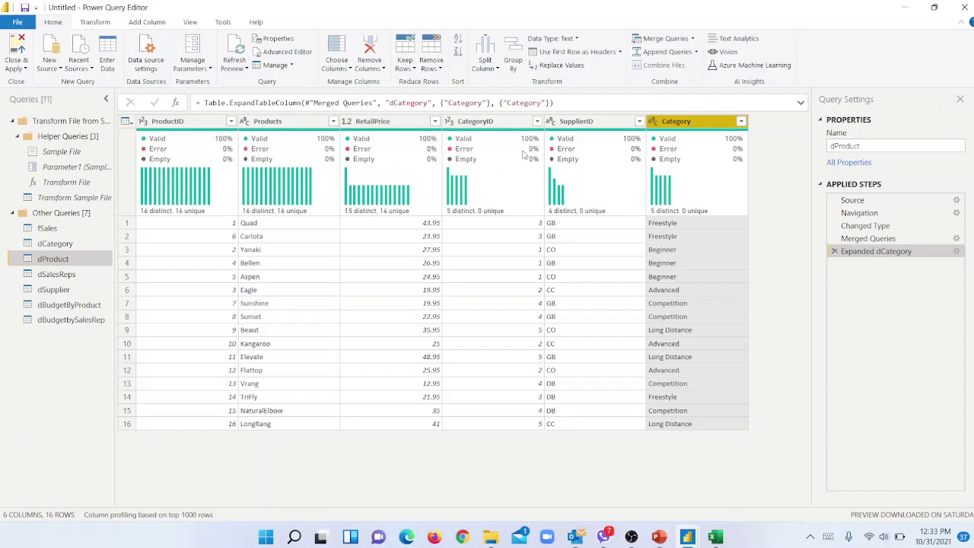
Remove the CategoryID column from the dProduct query
{"action": "left_click", "coordinate": [484, 124]}
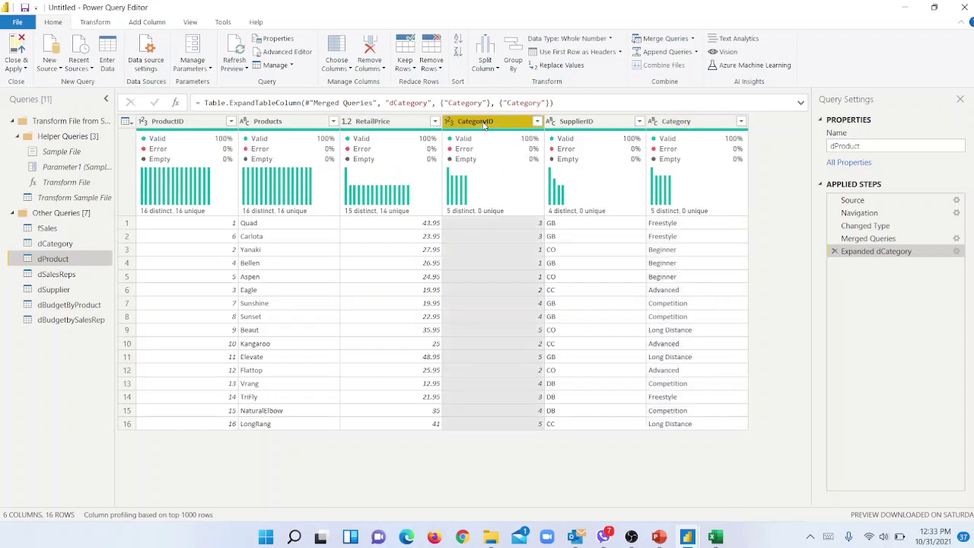
{"action": "left_click", "coordinate": [380, 70]}
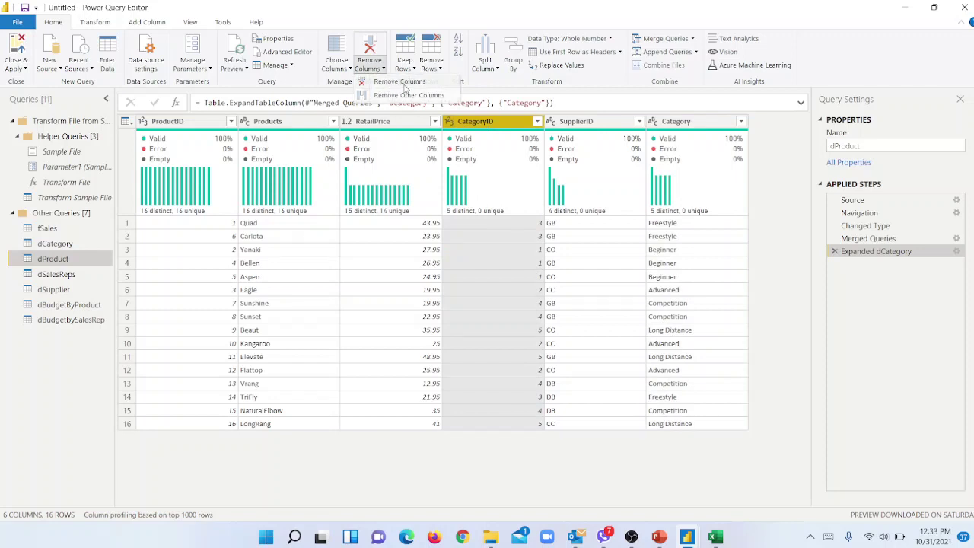
{"action": "left_click", "coordinate": [401, 81]}
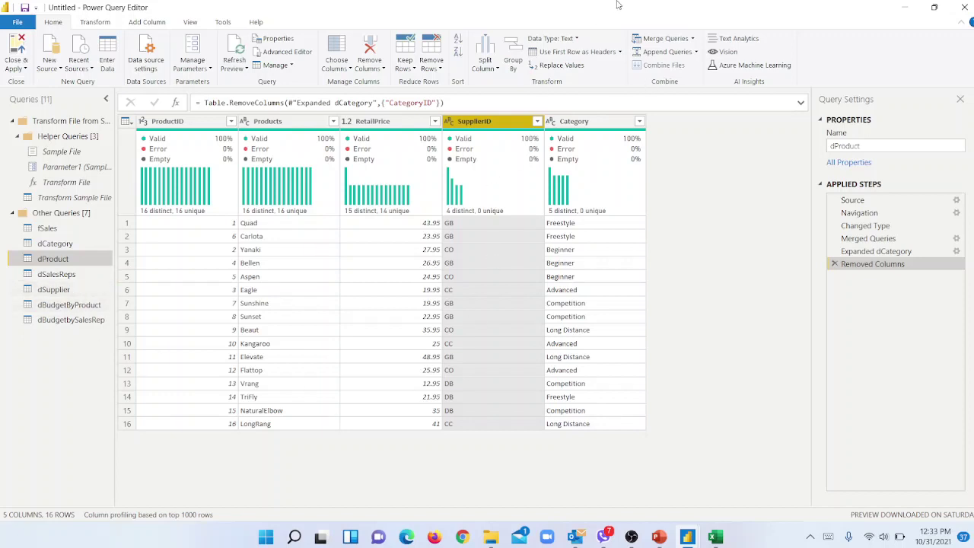
Merge dSupplier into the dProduct query, matching SupplierID in both tables with a Left Outer join
{"action": "left_click", "coordinate": [664, 41]}
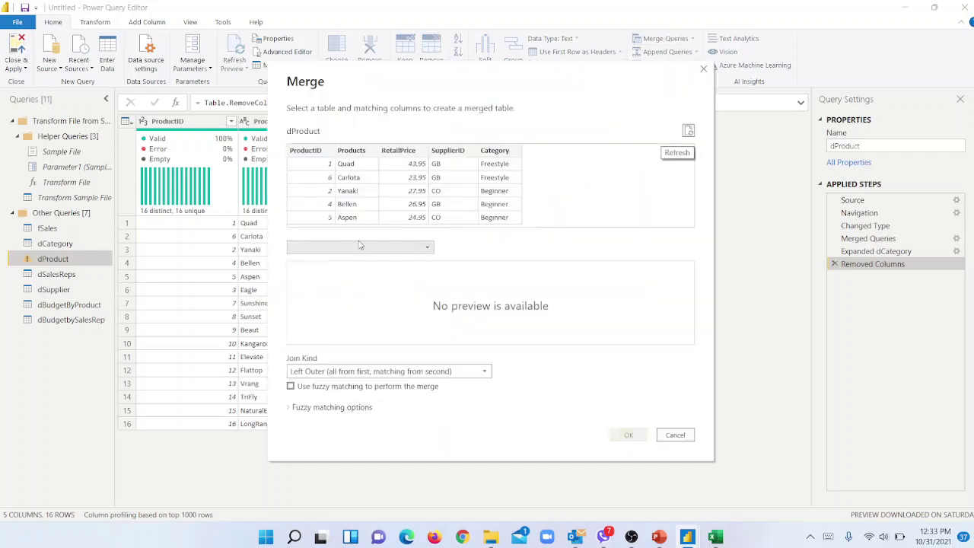
{"action": "left_click", "coordinate": [359, 245]}
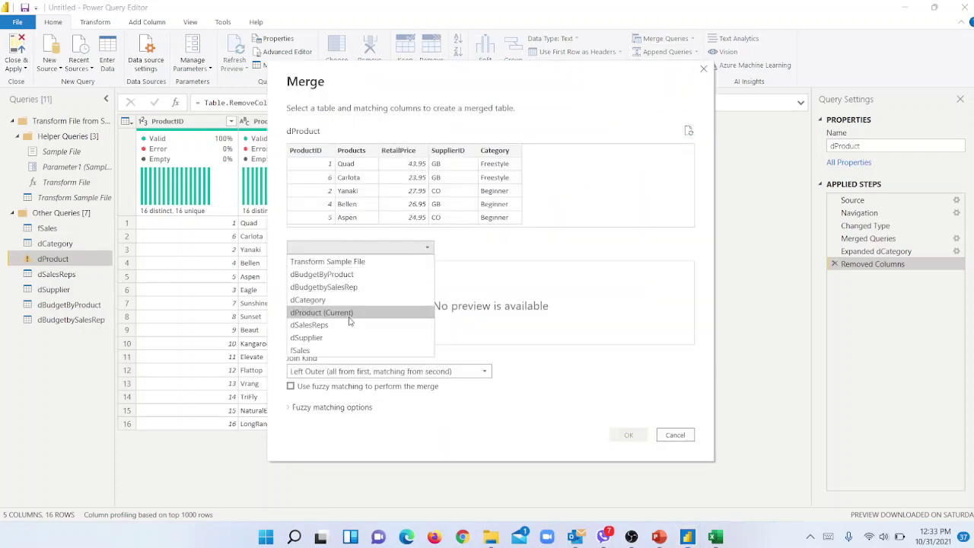
{"action": "left_click", "coordinate": [332, 340]}
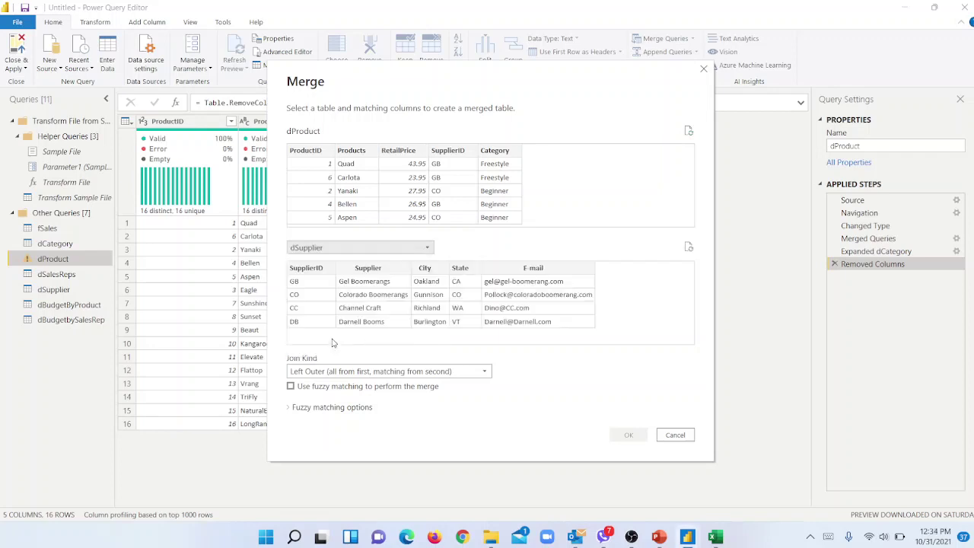
{"action": "left_click", "coordinate": [454, 153]}
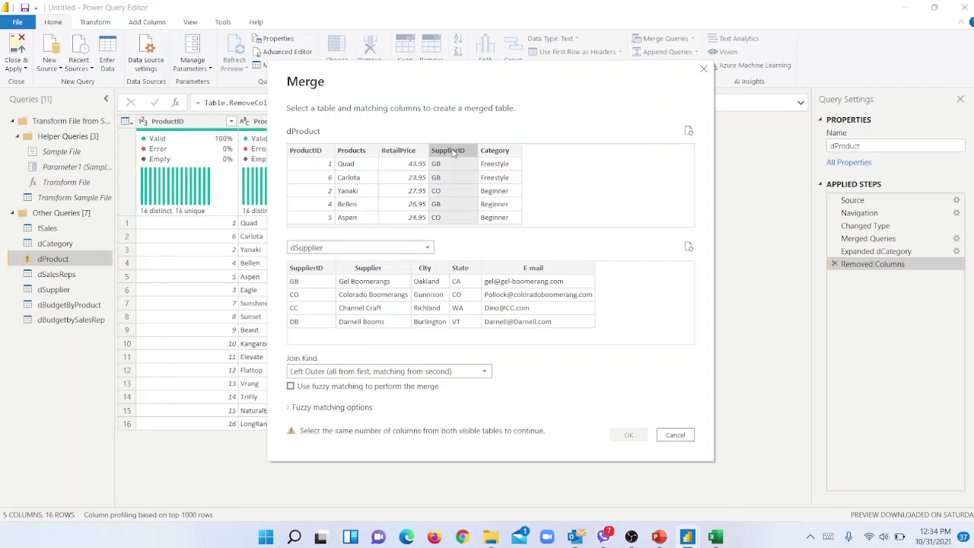
{"action": "left_click", "coordinate": [310, 271]}
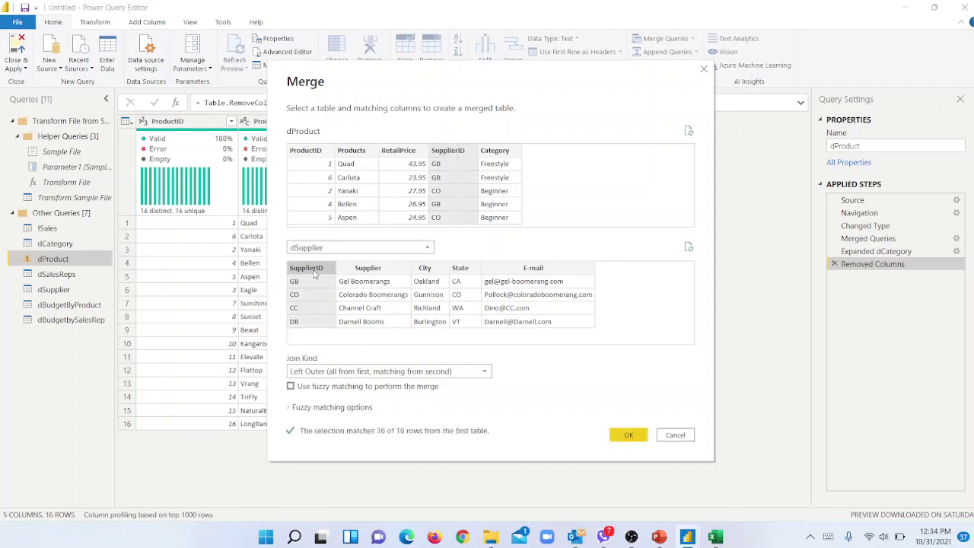
{"action": "left_click", "coordinate": [624, 435]}
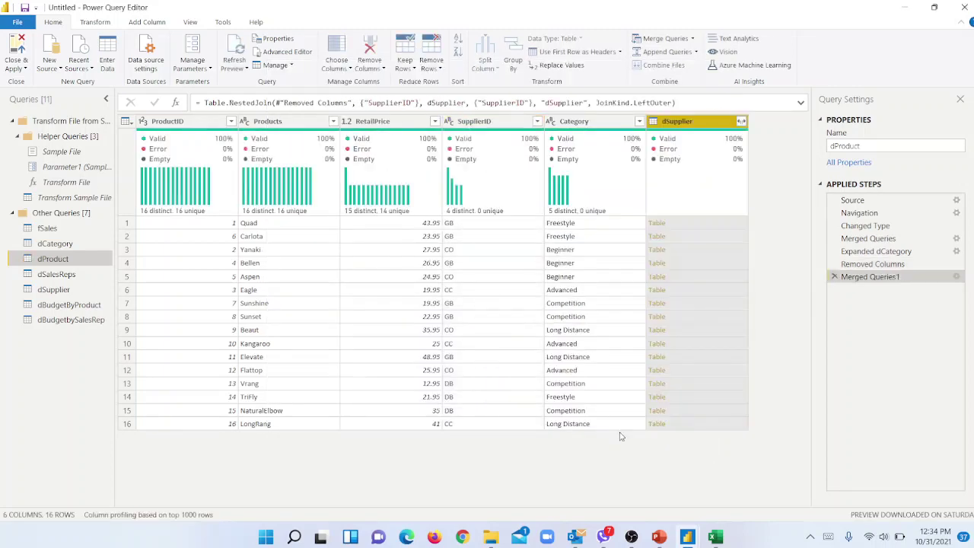
Expand the merged dSupplier column to only its Supplier and State fields, without the original column name as prefix
{"action": "left_click", "coordinate": [740, 122]}
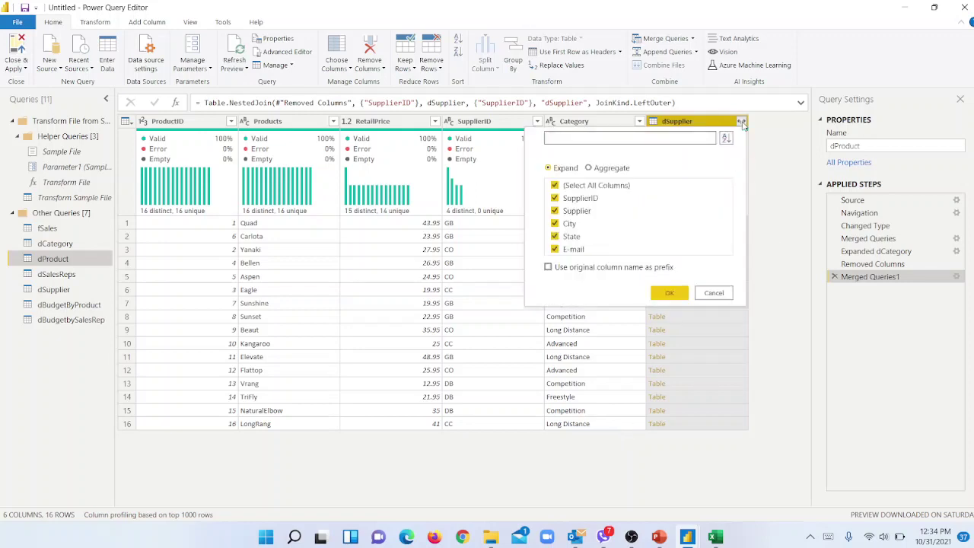
{"action": "left_click", "coordinate": [554, 186]}
{"action": "left_click", "coordinate": [555, 212]}
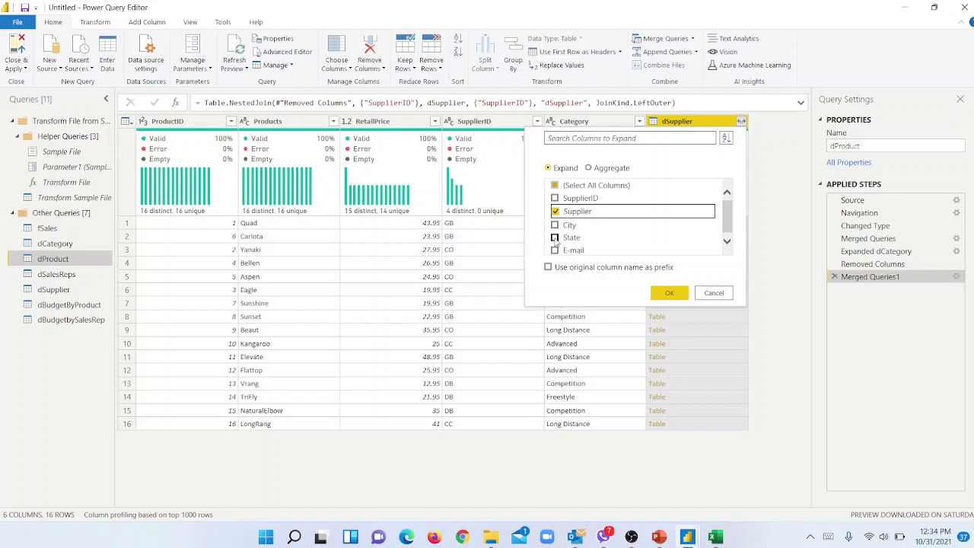
{"action": "left_click", "coordinate": [555, 237]}
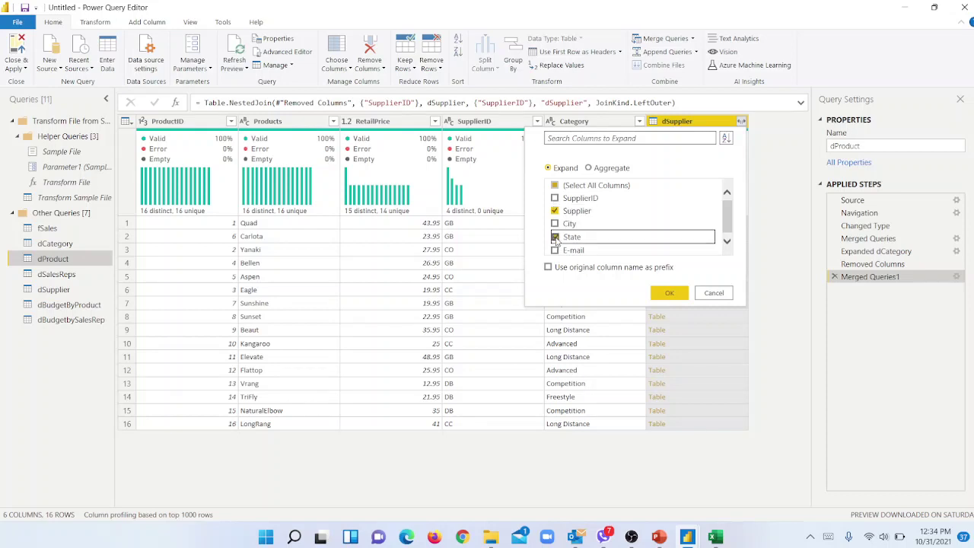
{"action": "left_click", "coordinate": [669, 293]}
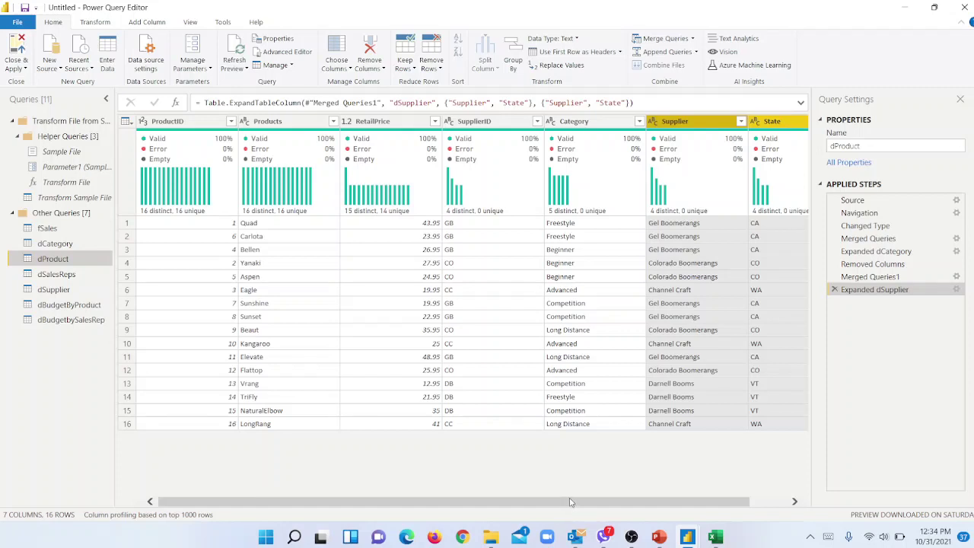
Rename the expanded Supplier column to SupplierName and the State column to SupplierState
{"action": "left_click_drag", "start_coordinate": [570, 502], "coordinate": [746, 504]}
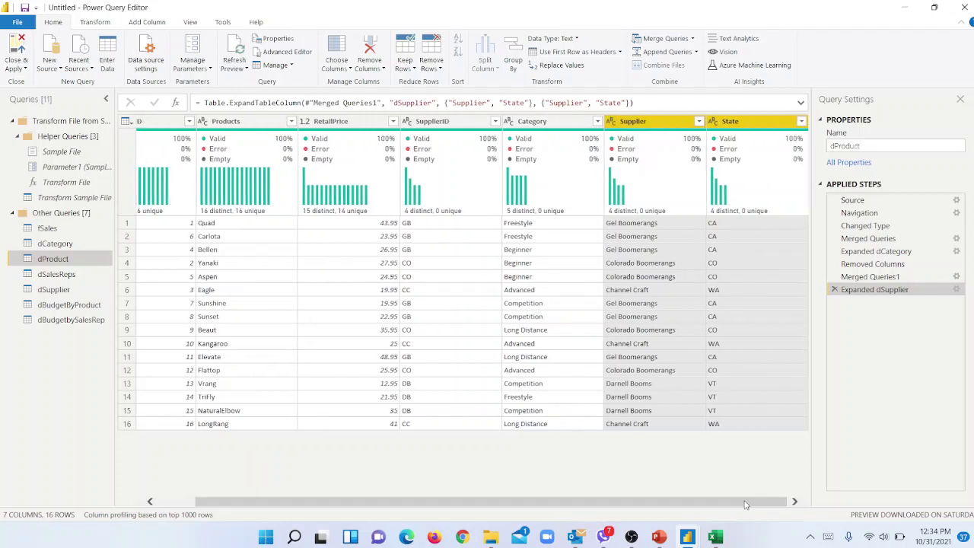
{"action": "double_click", "coordinate": [681, 122]}
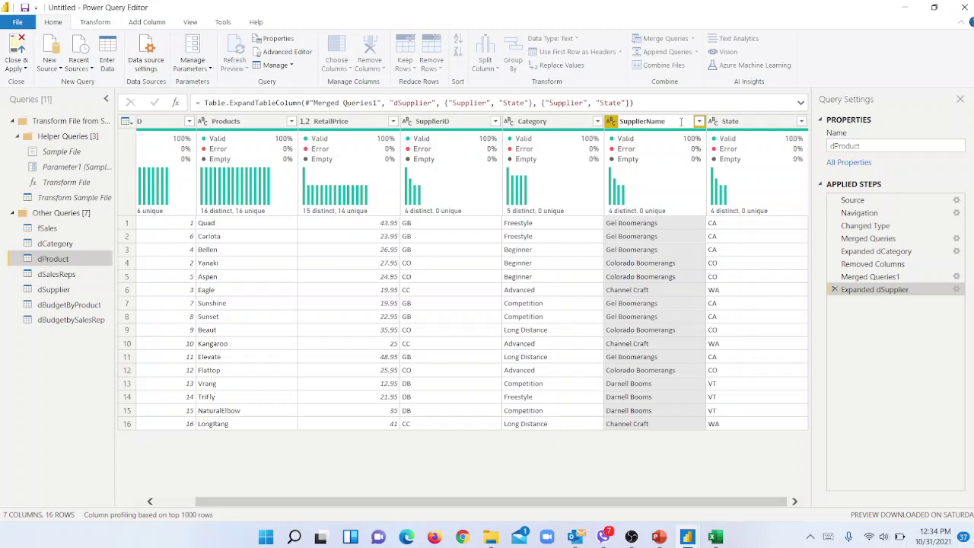
{"action": "type", "text": "Name"}
{"action": "key", "text": "Return"}
{"action": "left_click", "coordinate": [744, 123]}
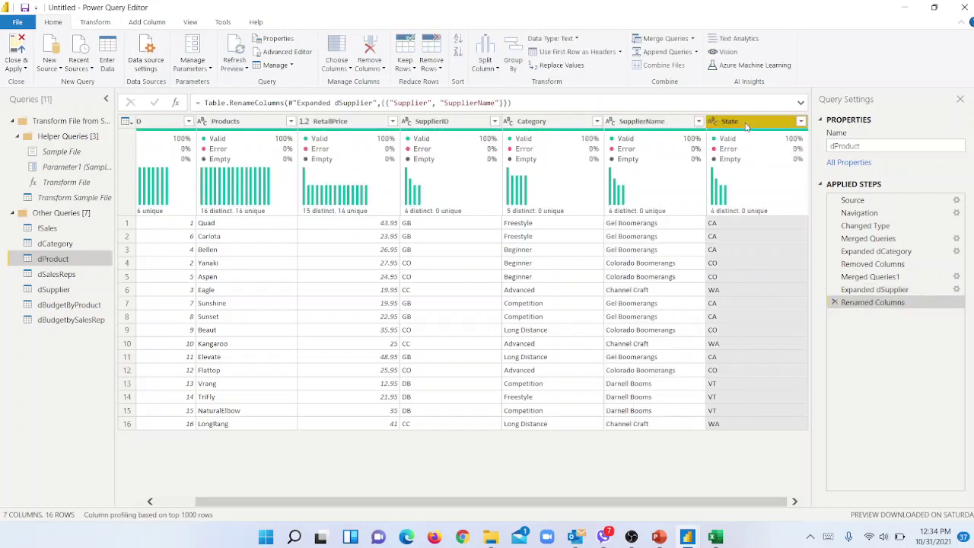
{"action": "double_click", "coordinate": [745, 123]}
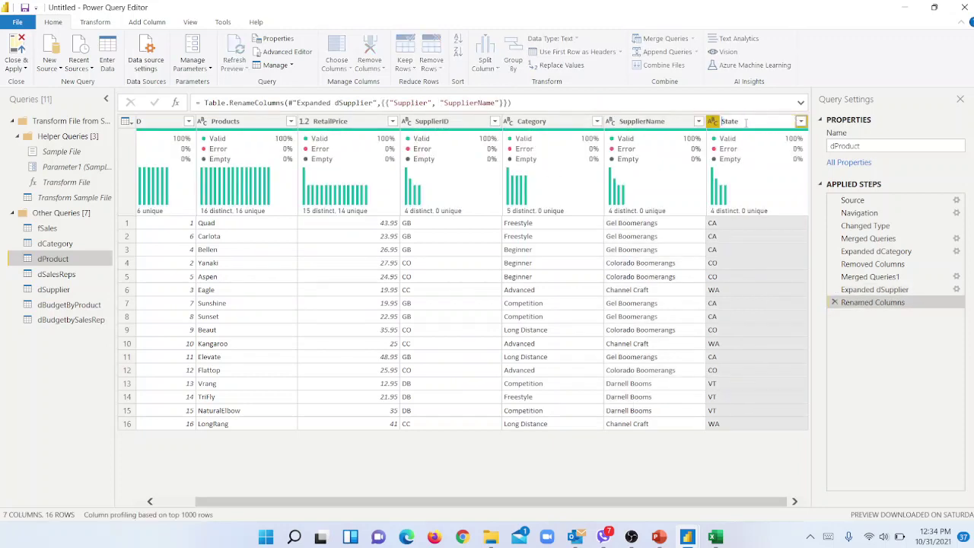
{"action": "type", "text": "Supplier"}
{"action": "key", "text": "Return"}
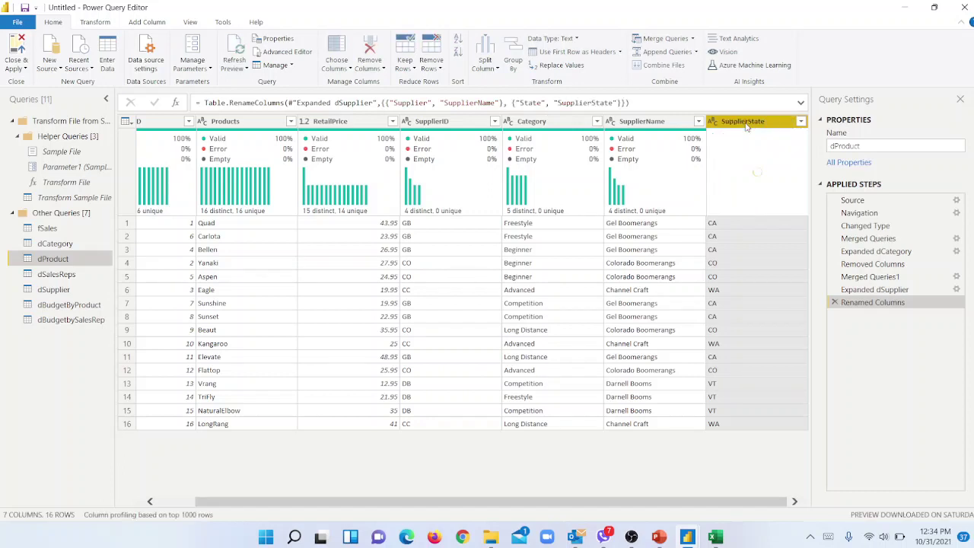
Remove the SupplierID column from the dProduct query
{"action": "left_click", "coordinate": [456, 210]}
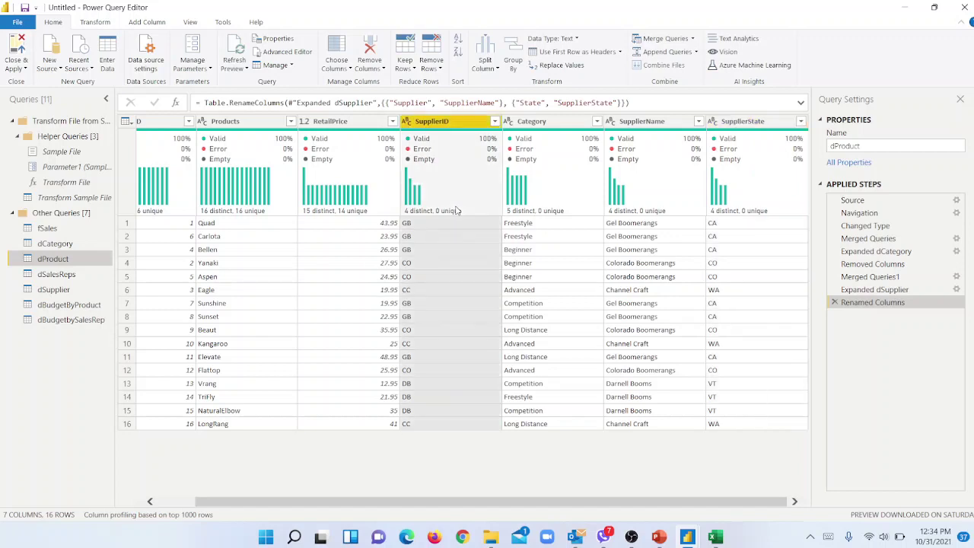
{"action": "left_click", "coordinate": [495, 121]}
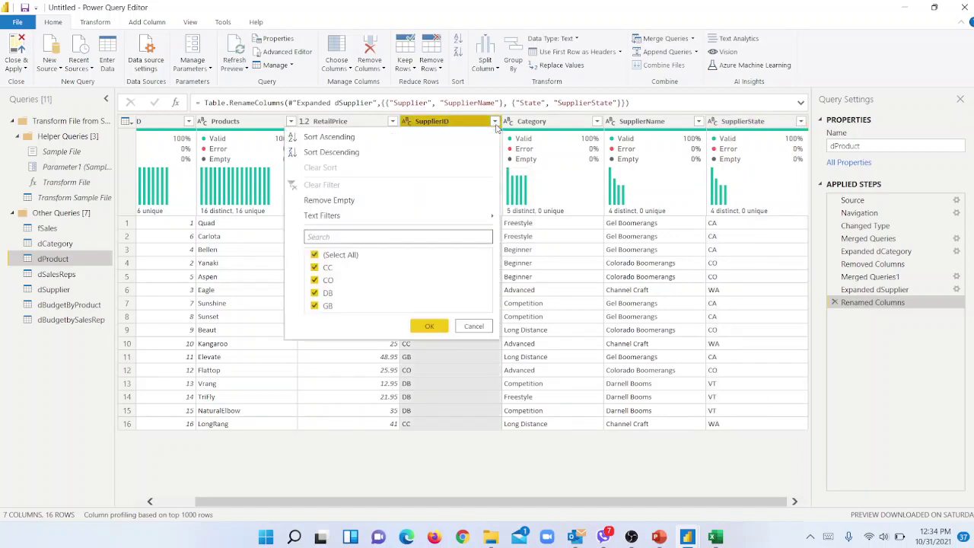
{"action": "key", "text": "Escape"}
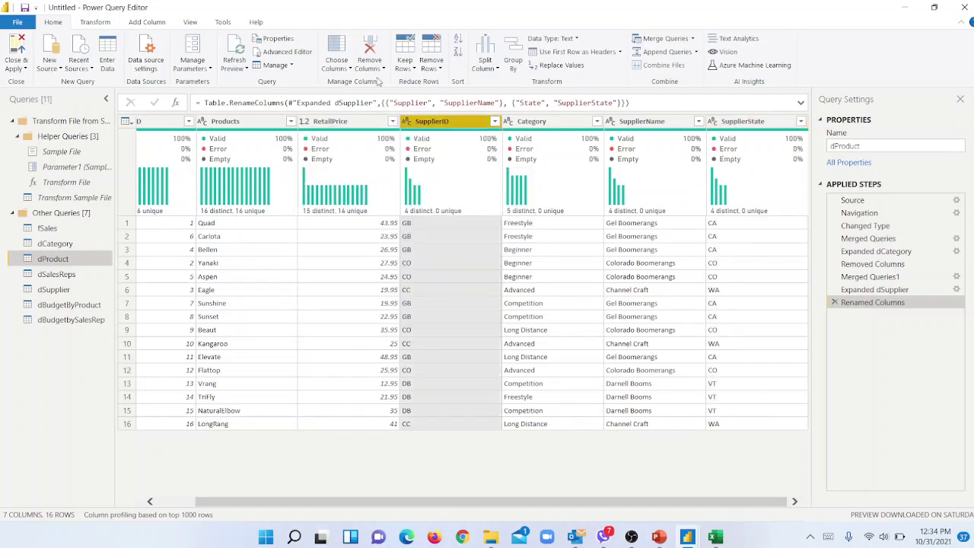
{"action": "left_click", "coordinate": [382, 70]}
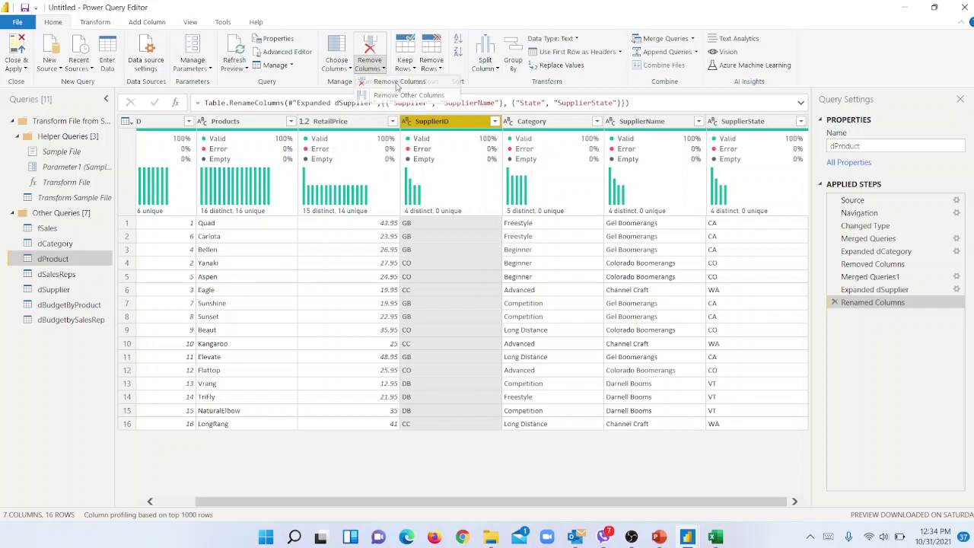
{"action": "left_click", "coordinate": [396, 83]}
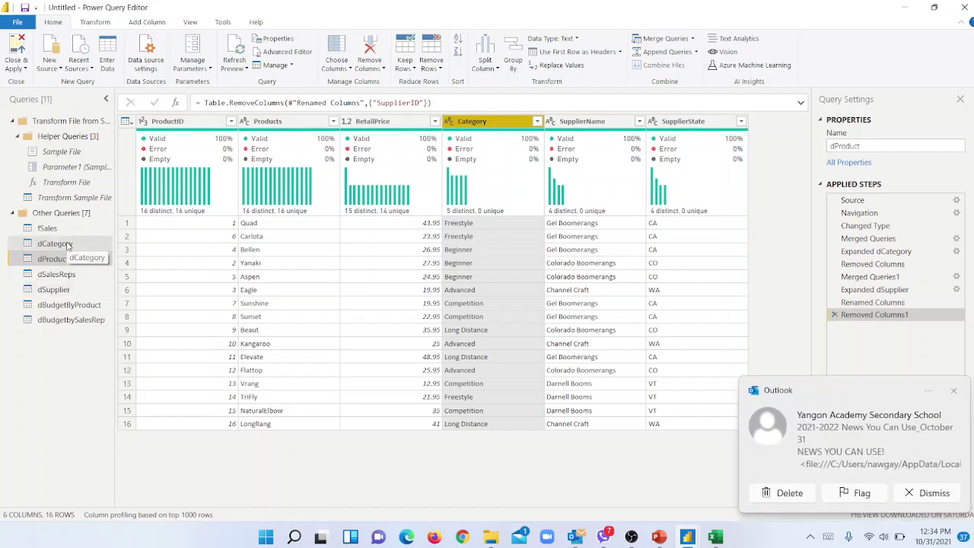
Disable loading of the dCategory query into the report, accepting the possible data loss
{"action": "left_click", "coordinate": [66, 244]}
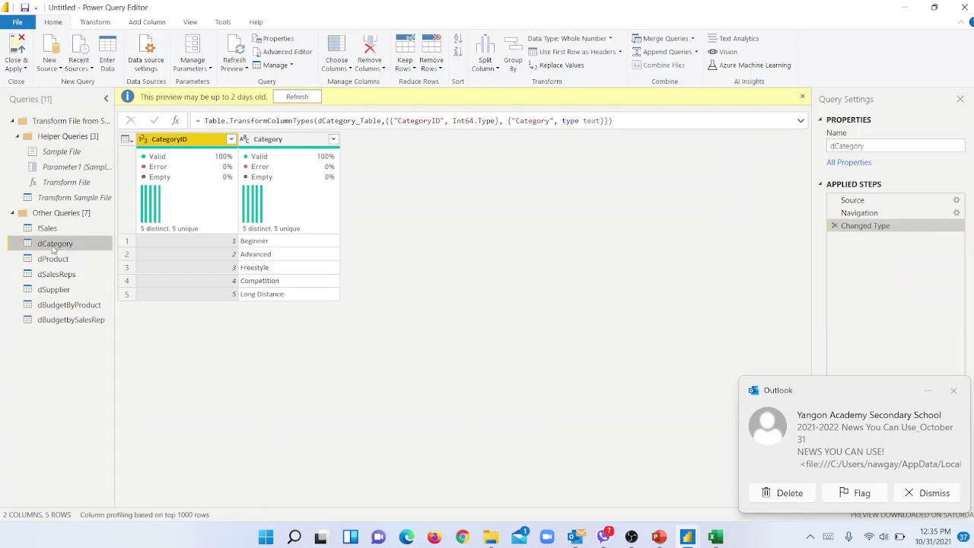
{"action": "right_click", "coordinate": [57, 247]}
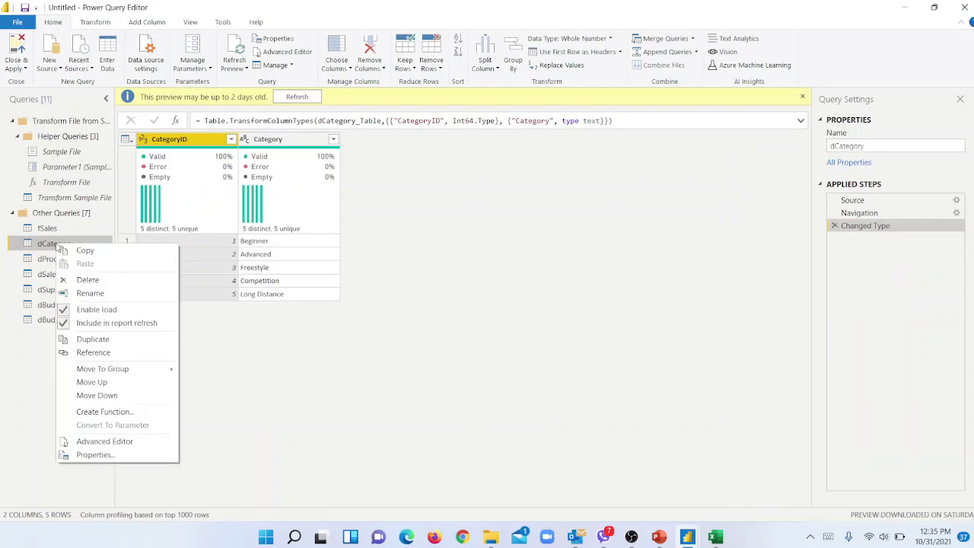
{"action": "left_click", "coordinate": [97, 310]}
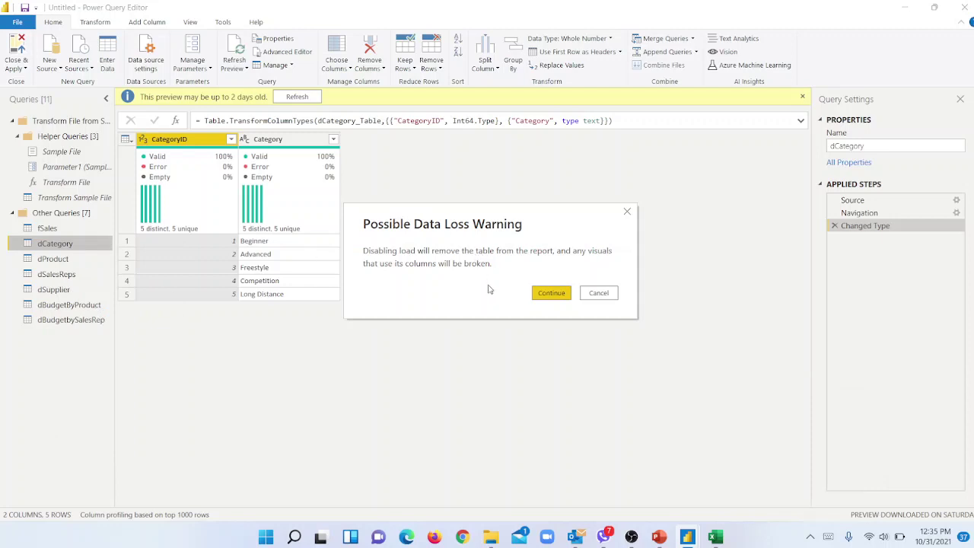
{"action": "left_click", "coordinate": [552, 294]}
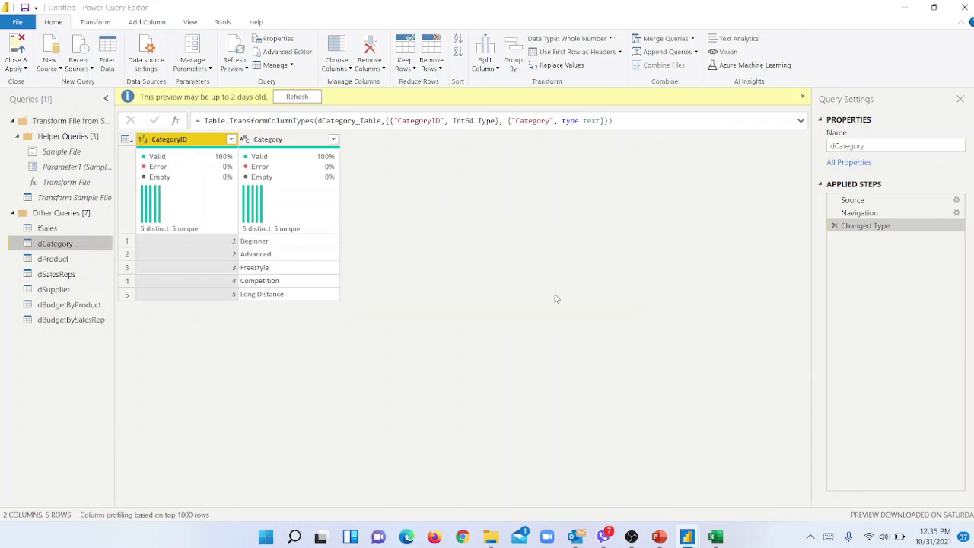
Disable loading of the dSupplier query as well, and close the query editor with all changes applied to the model
{"action": "left_click", "coordinate": [66, 294]}
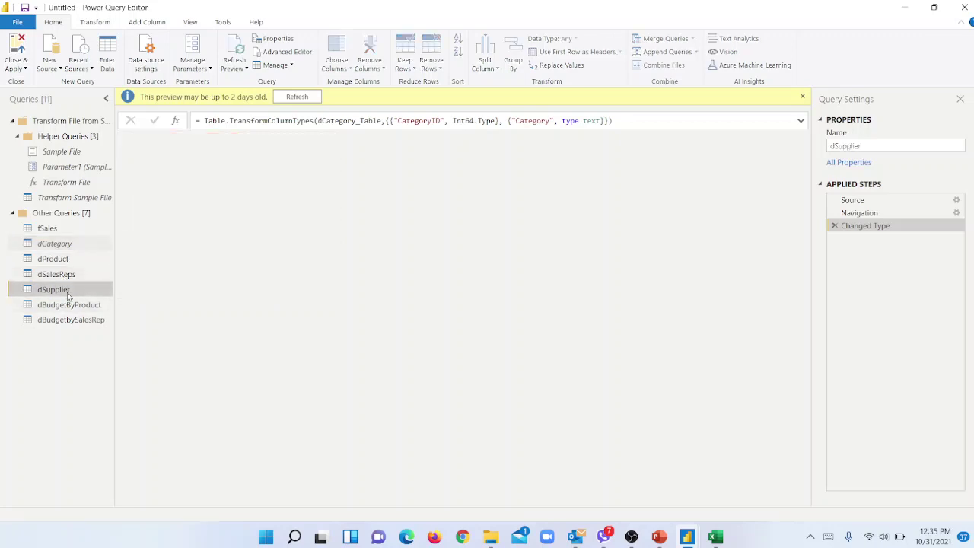
{"action": "right_click", "coordinate": [68, 294]}
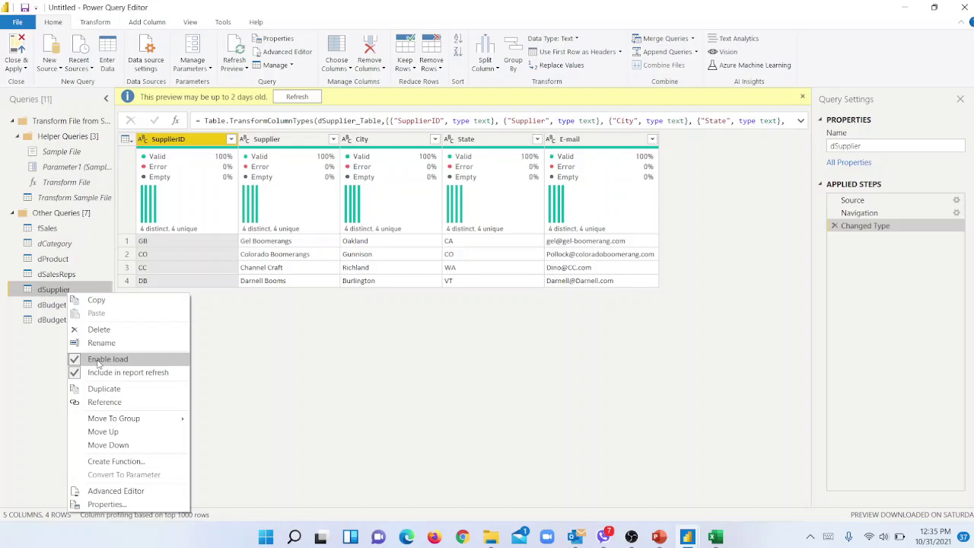
{"action": "left_click", "coordinate": [97, 361]}
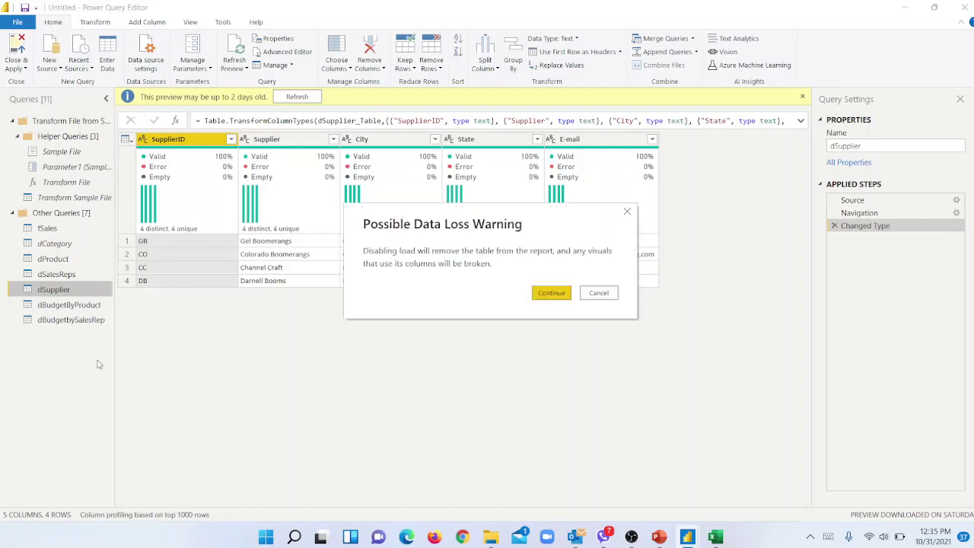
{"action": "left_click", "coordinate": [551, 294]}
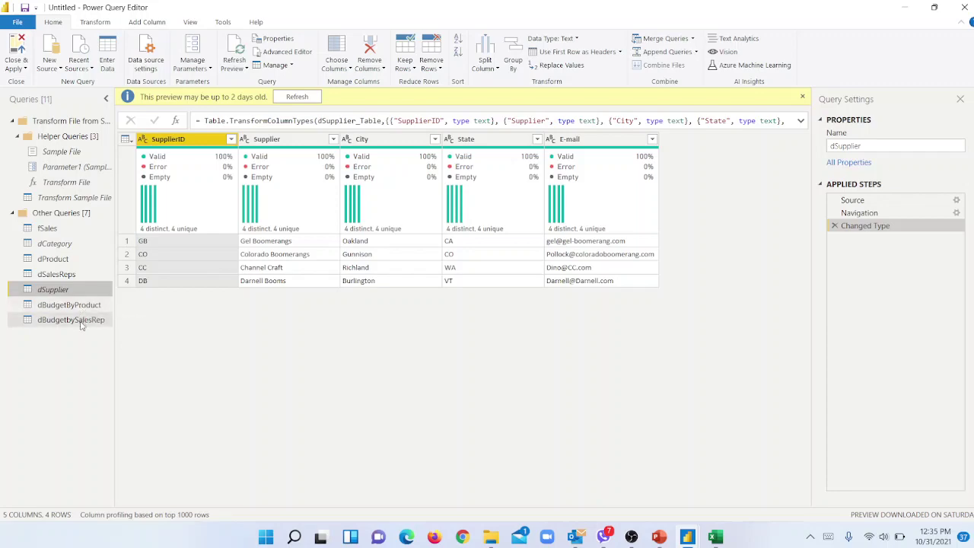
{"action": "left_click", "coordinate": [19, 69]}
{"action": "left_click", "coordinate": [26, 81]}
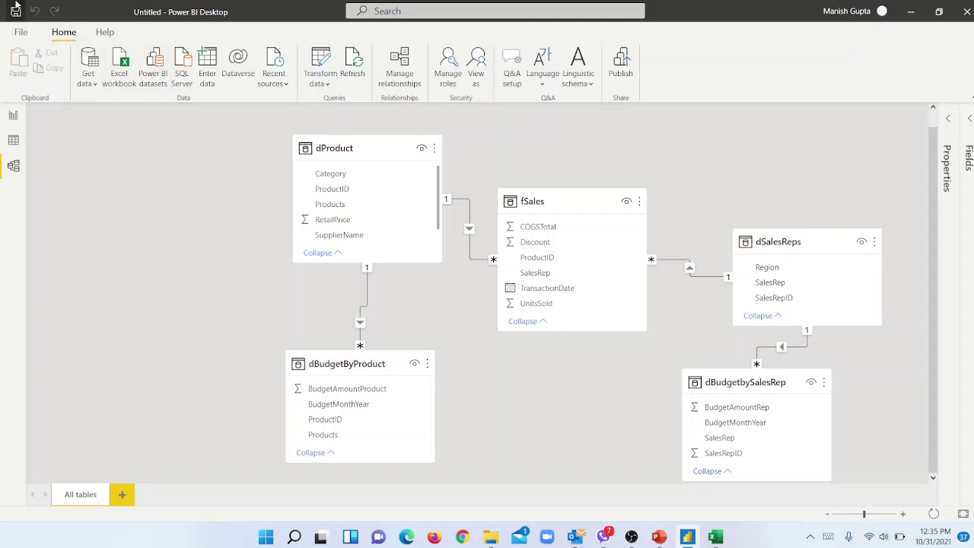
Arrange the model diagram with fSales in the middle, dProduct above dBudgetByProduct to its left, and dSalesReps above dBudgetbySalesRep to its right
{"action": "left_click_drag", "start_coordinate": [355, 148], "coordinate": [184, 194]}
{"action": "left_click_drag", "start_coordinate": [560, 191], "coordinate": [469, 138]}
{"action": "left_click_drag", "start_coordinate": [786, 242], "coordinate": [700, 167]}
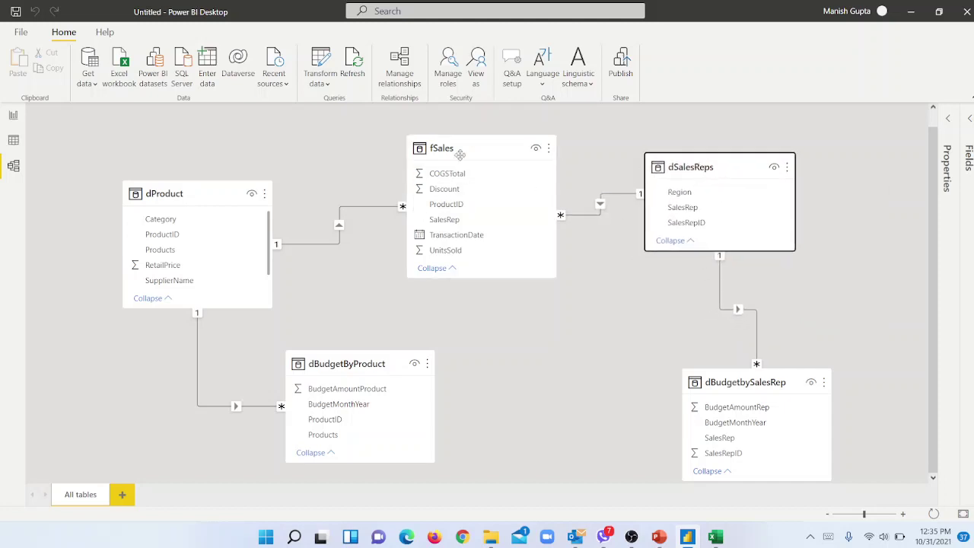
{"action": "left_click_drag", "start_coordinate": [207, 185], "coordinate": [246, 166]}
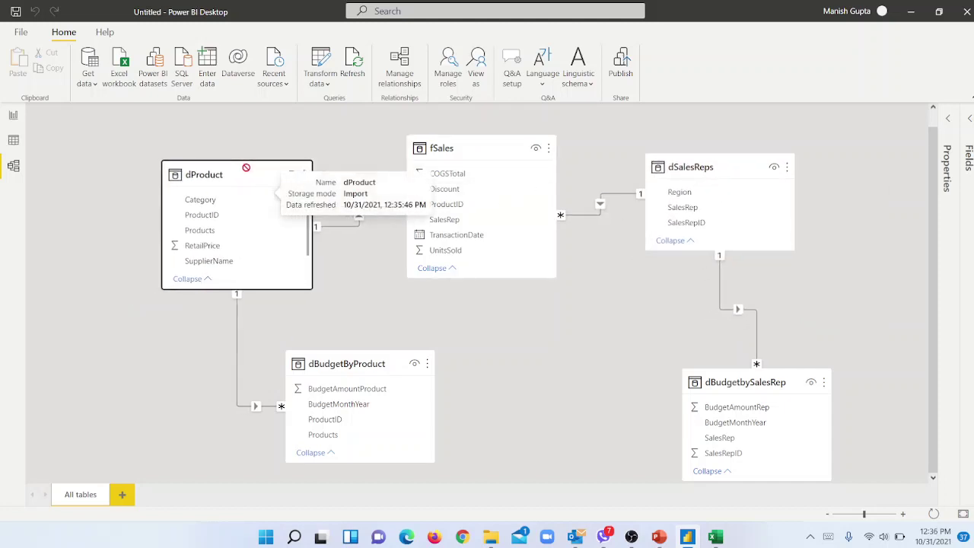
{"action": "left_click_drag", "start_coordinate": [360, 366], "coordinate": [227, 363]}
{"action": "left_click_drag", "start_coordinate": [747, 380], "coordinate": [742, 357]}
{"action": "left_click", "coordinate": [877, 319]}
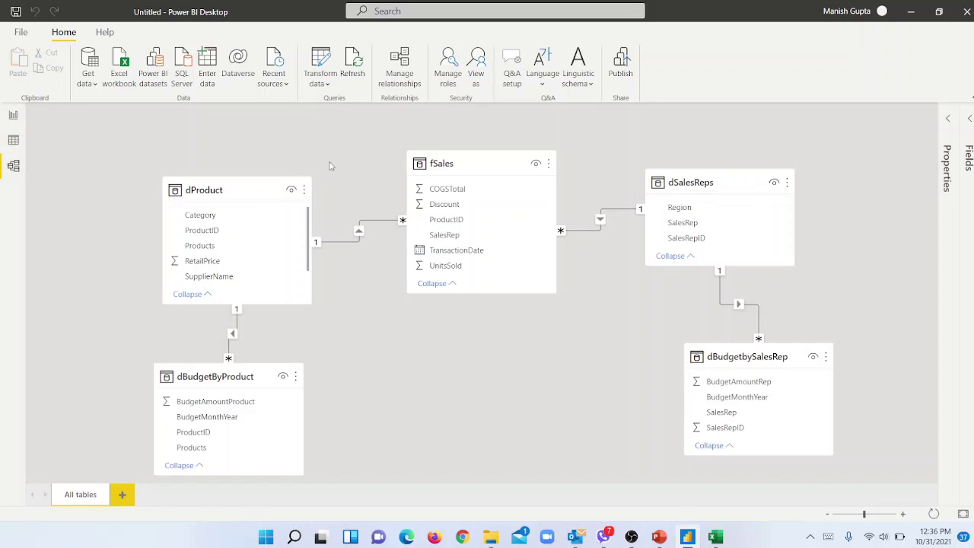
Review the model's relationships, autodetect any missing ones, and return to the report view
{"action": "left_click", "coordinate": [403, 68]}
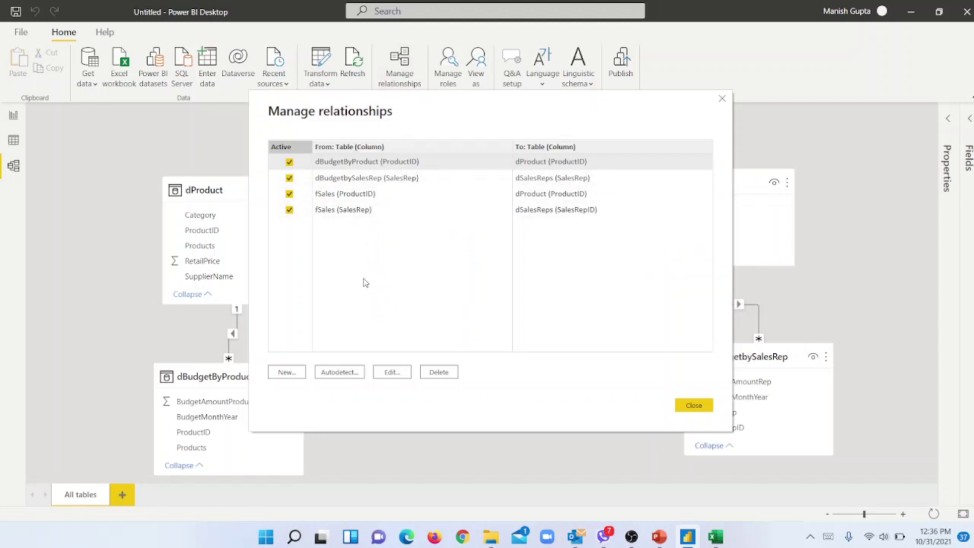
{"action": "left_click", "coordinate": [339, 372]}
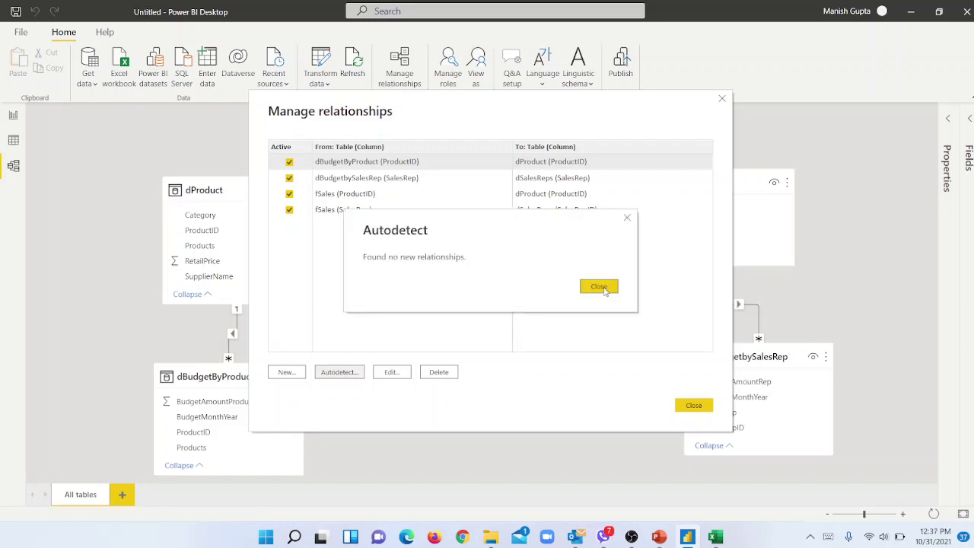
{"action": "left_click", "coordinate": [599, 286]}
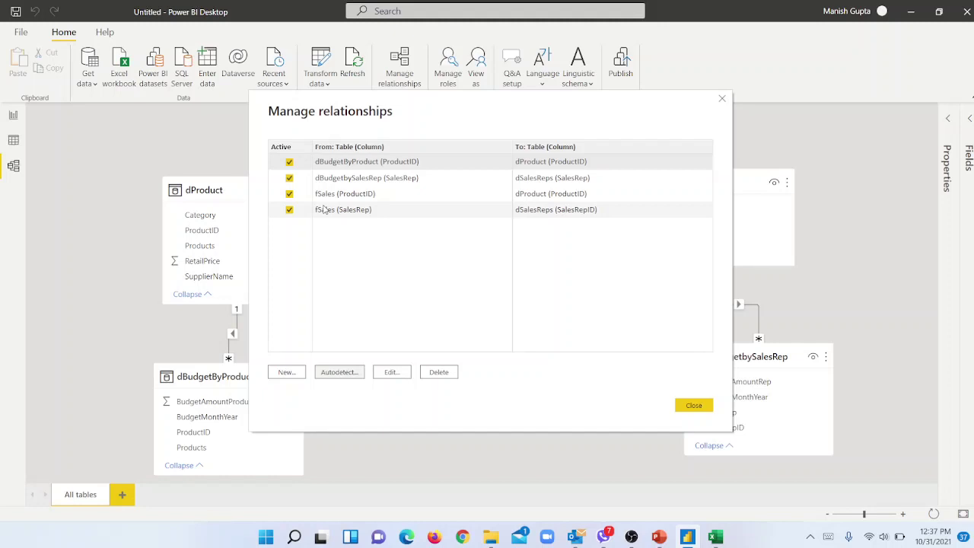
{"action": "left_click", "coordinate": [684, 410]}
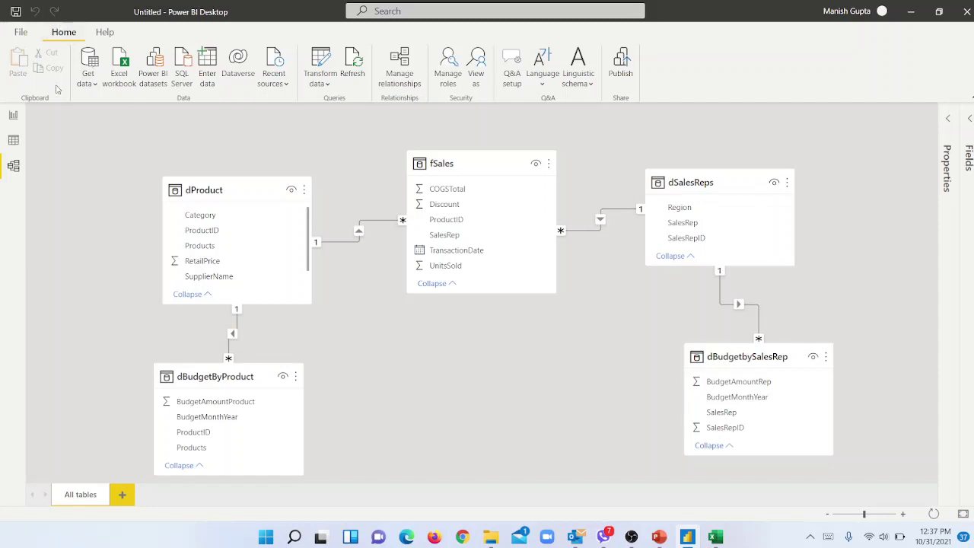
{"action": "left_click", "coordinate": [13, 116]}
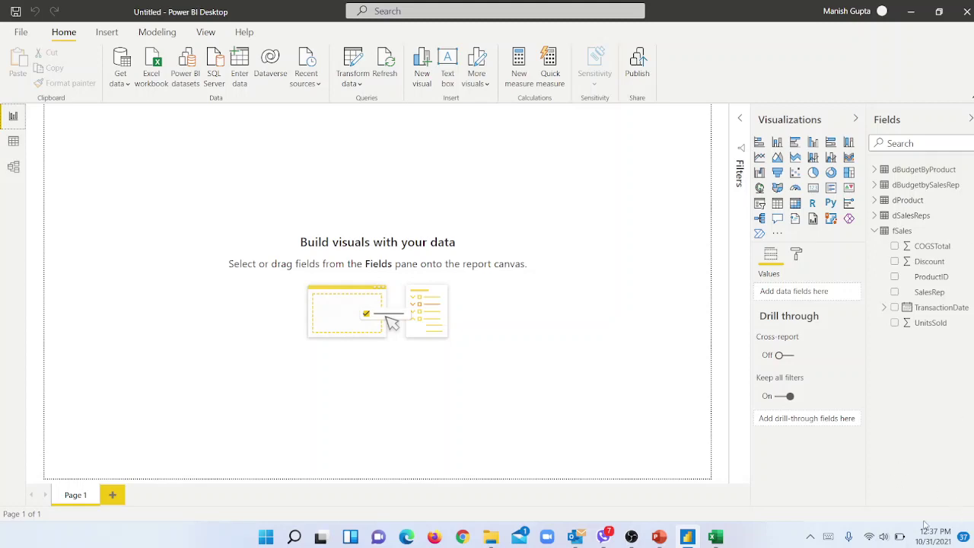
{"action": "left_click", "coordinate": [631, 536]}
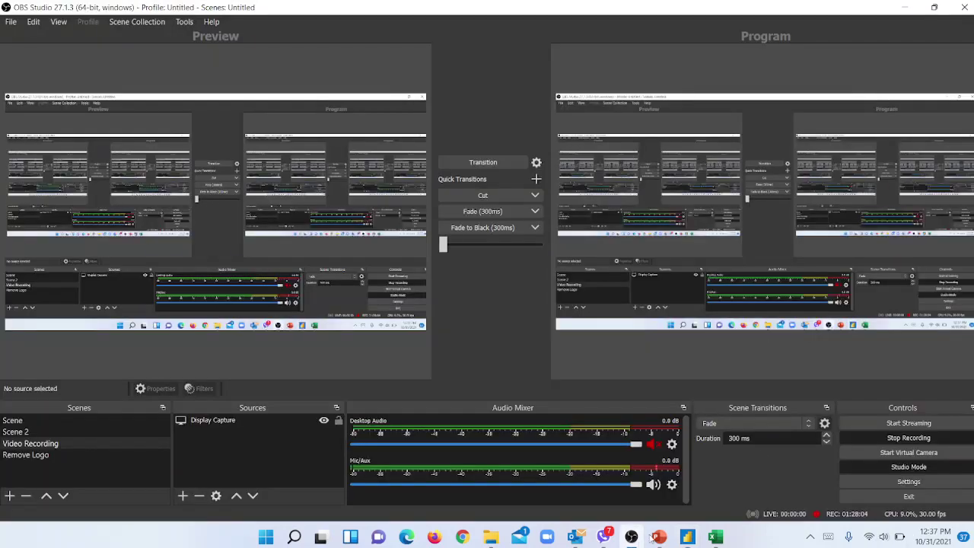